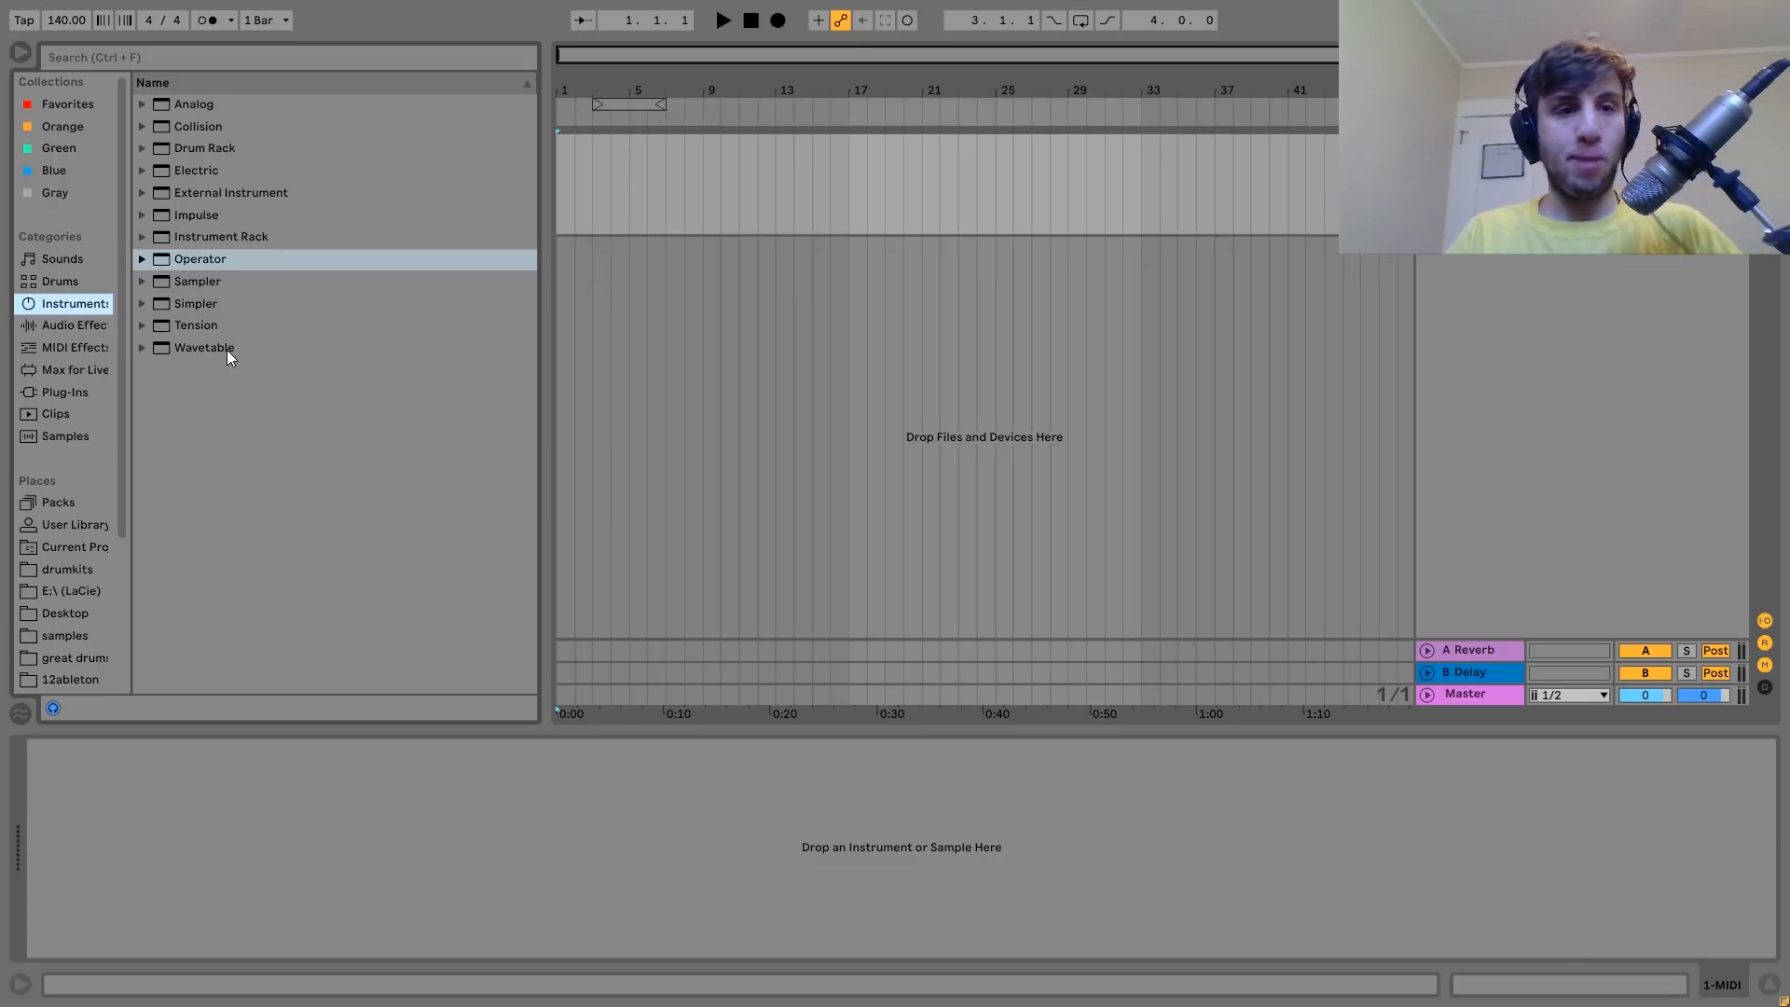
Load the Wavetable instrument onto the empty MIDI track and set the project tempo to 132 BPM.
left_click_drag(214, 349, 647, 188)
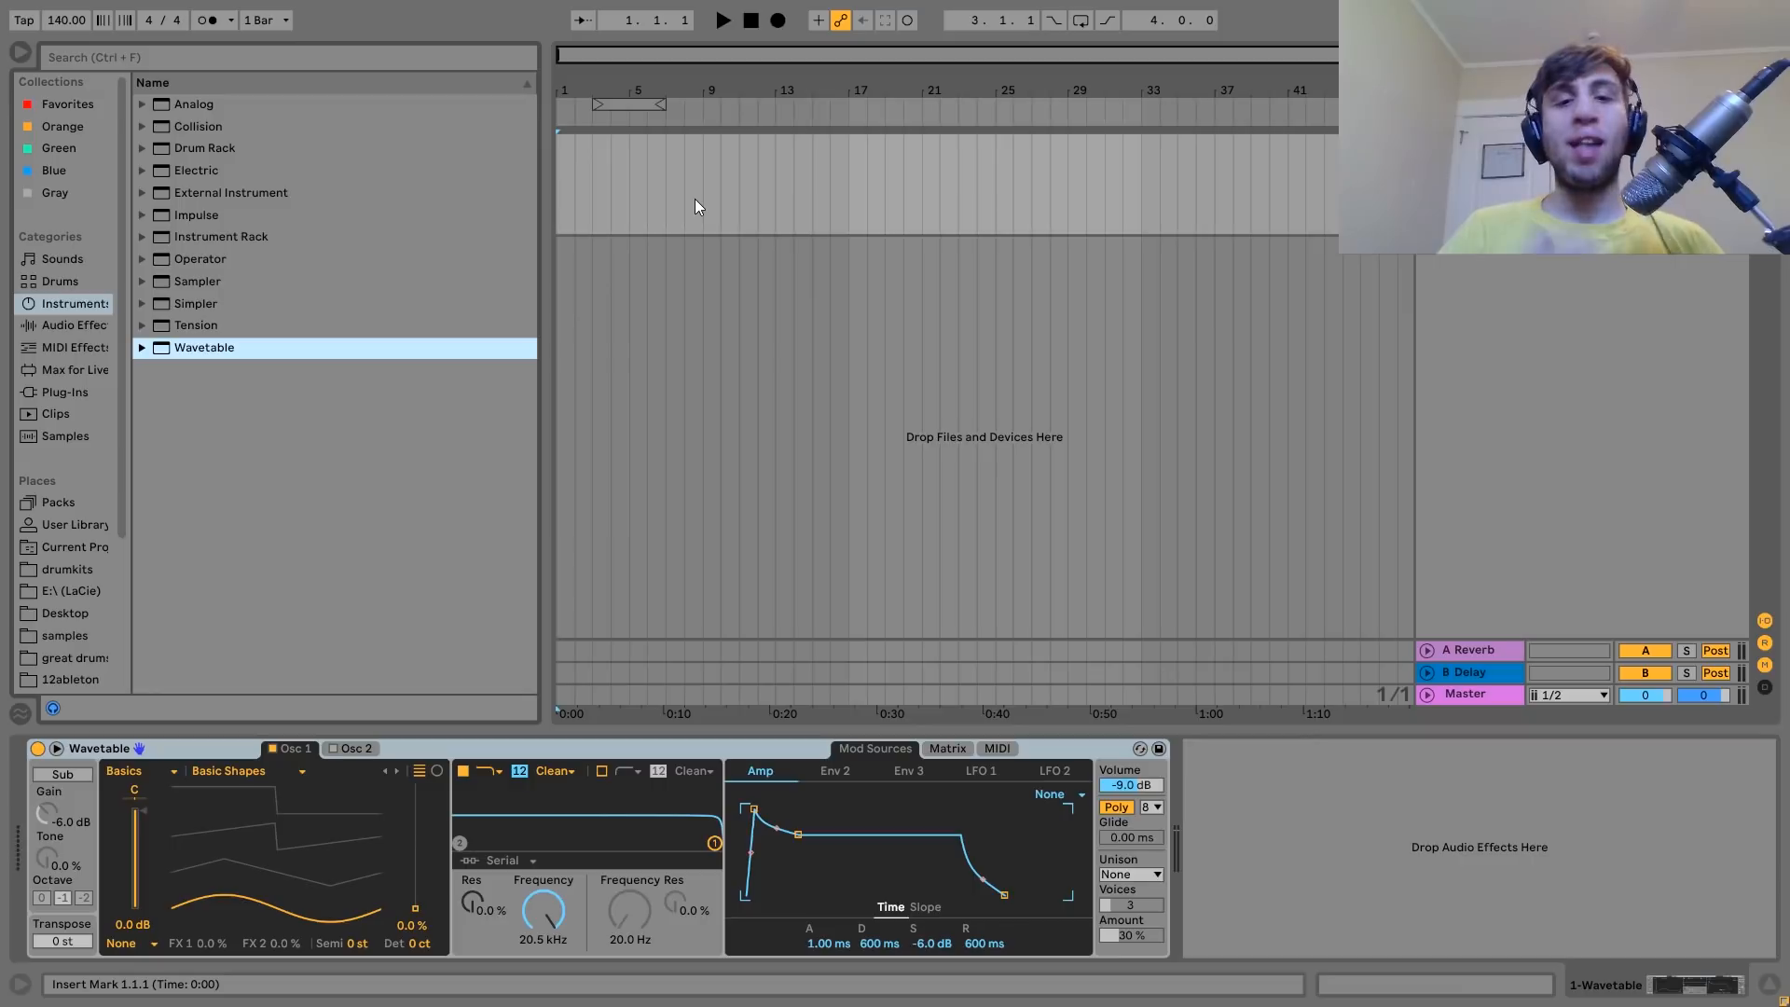
left_click(59, 23)
type("13")
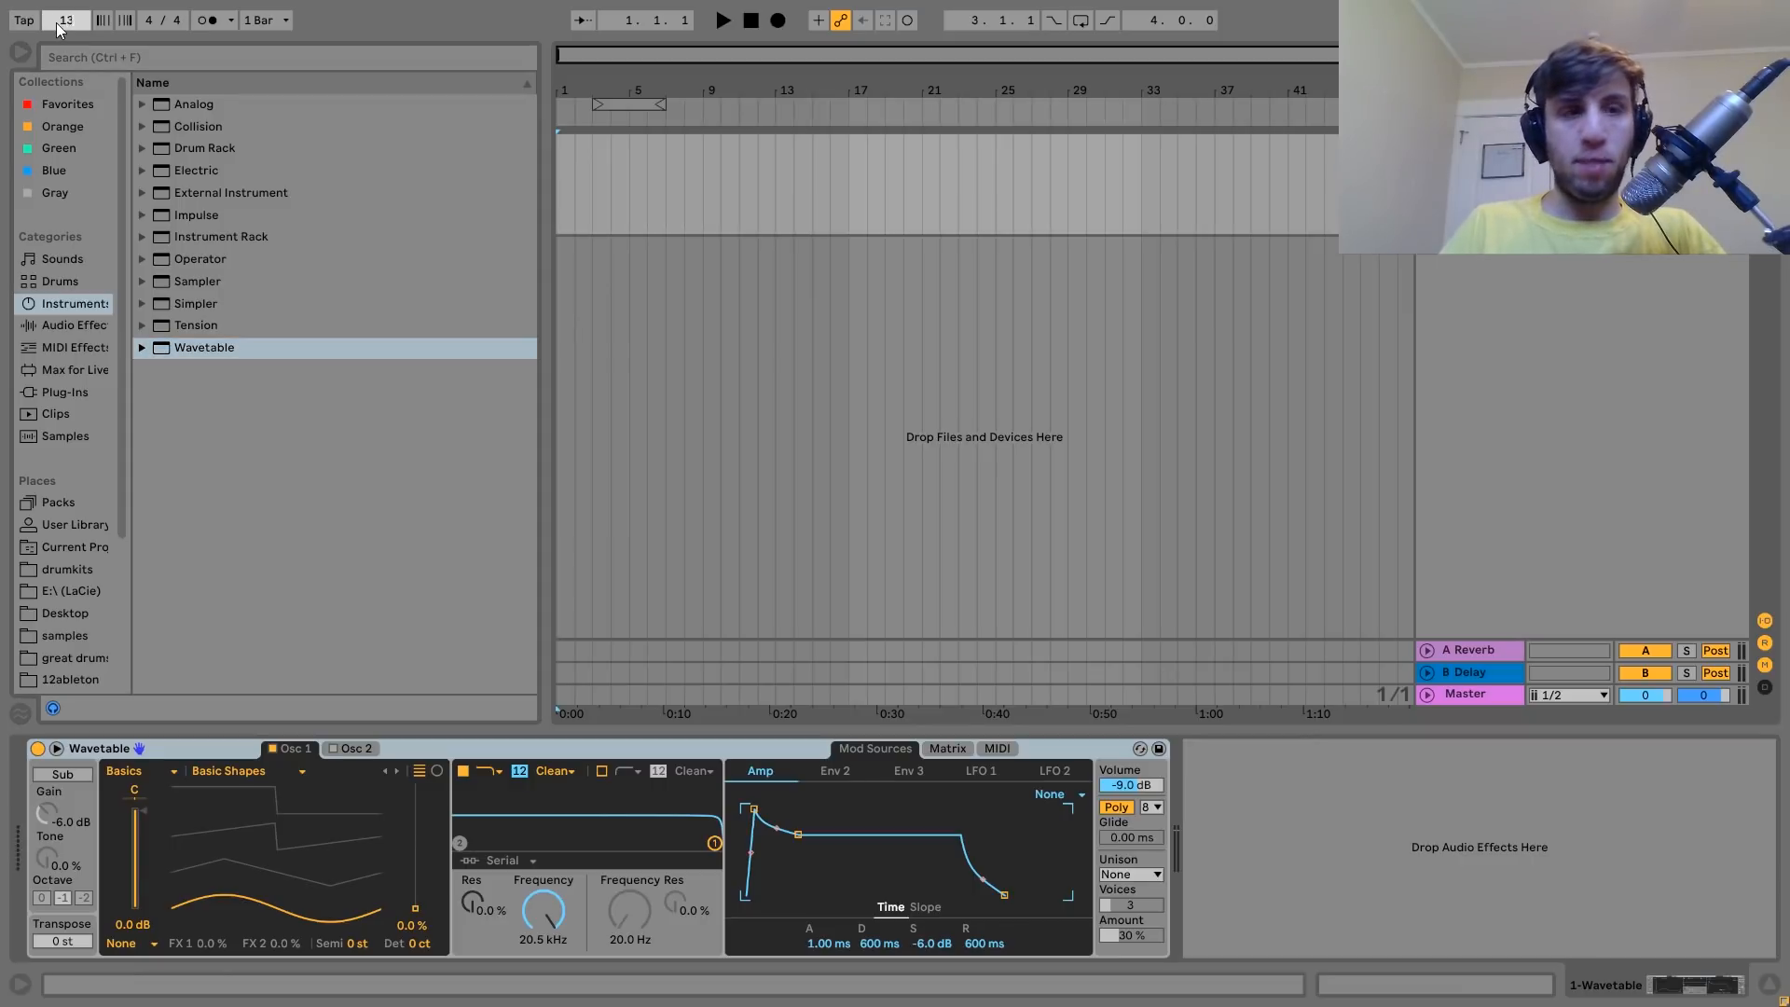
type("2")
key("Return")
Create a four-bar MIDI clip at the start of the Wavetable track and loop that range.
left_click_drag(632, 187, 383, 196)
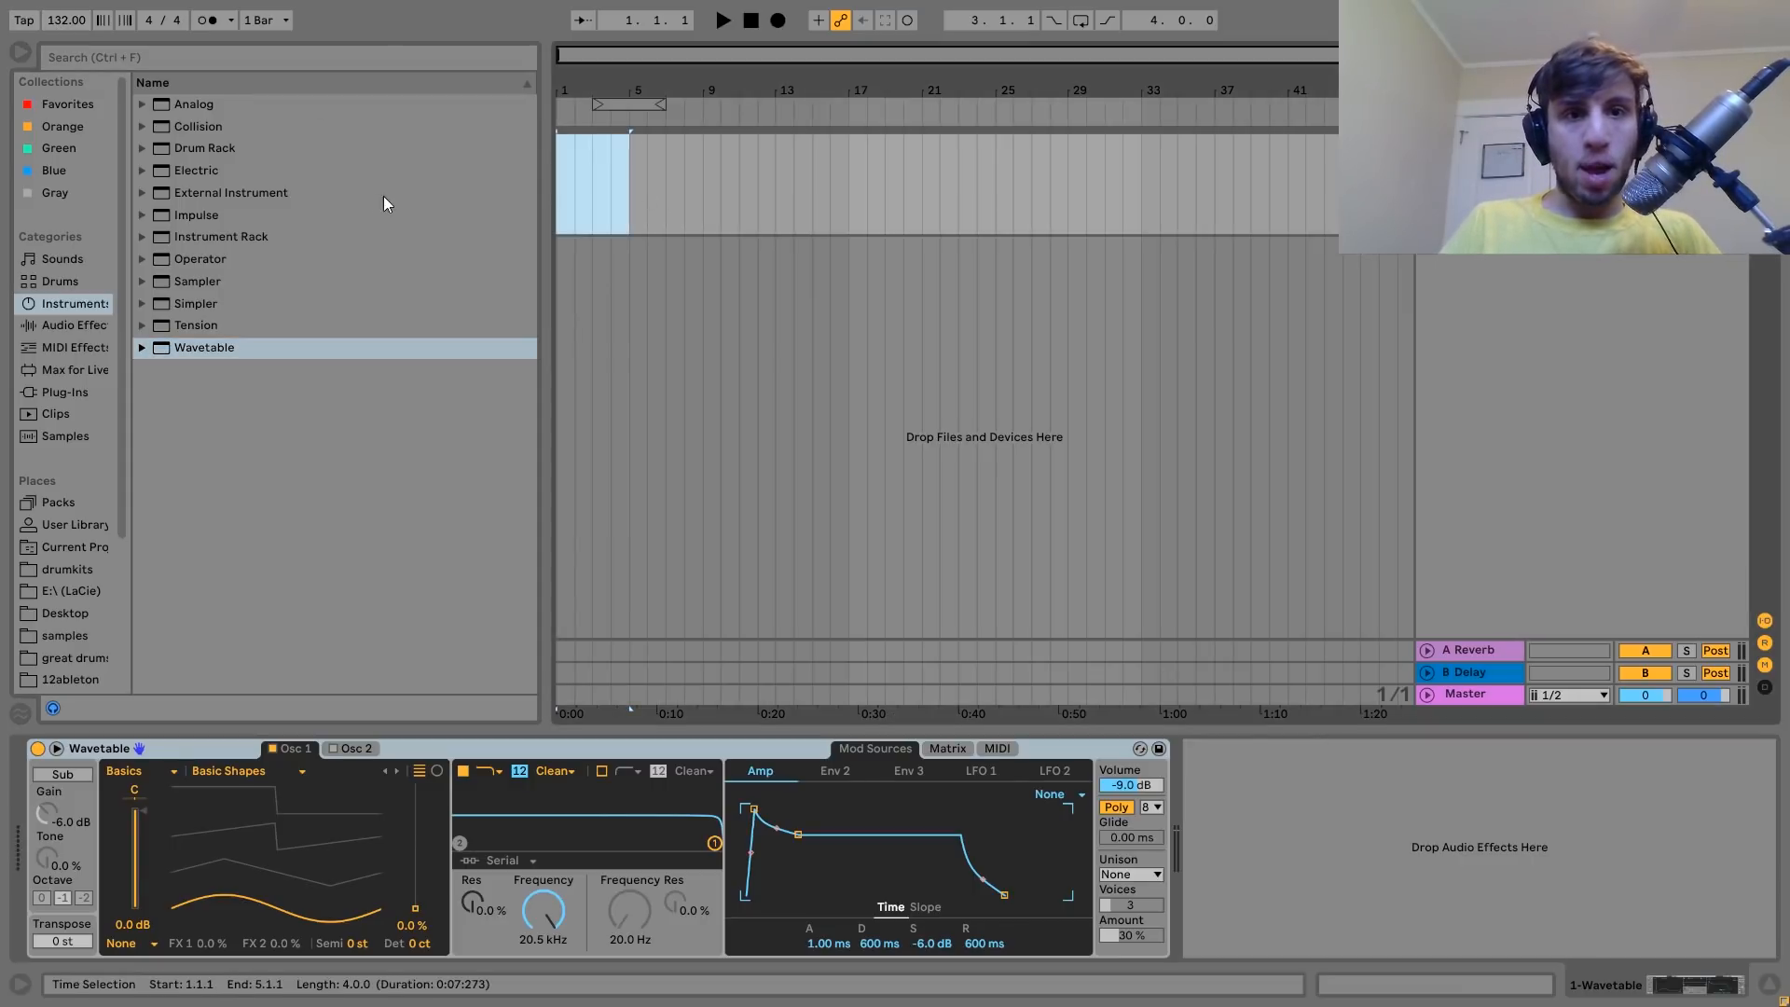
key("ctrl+l")
key("ctrl+shift+m")
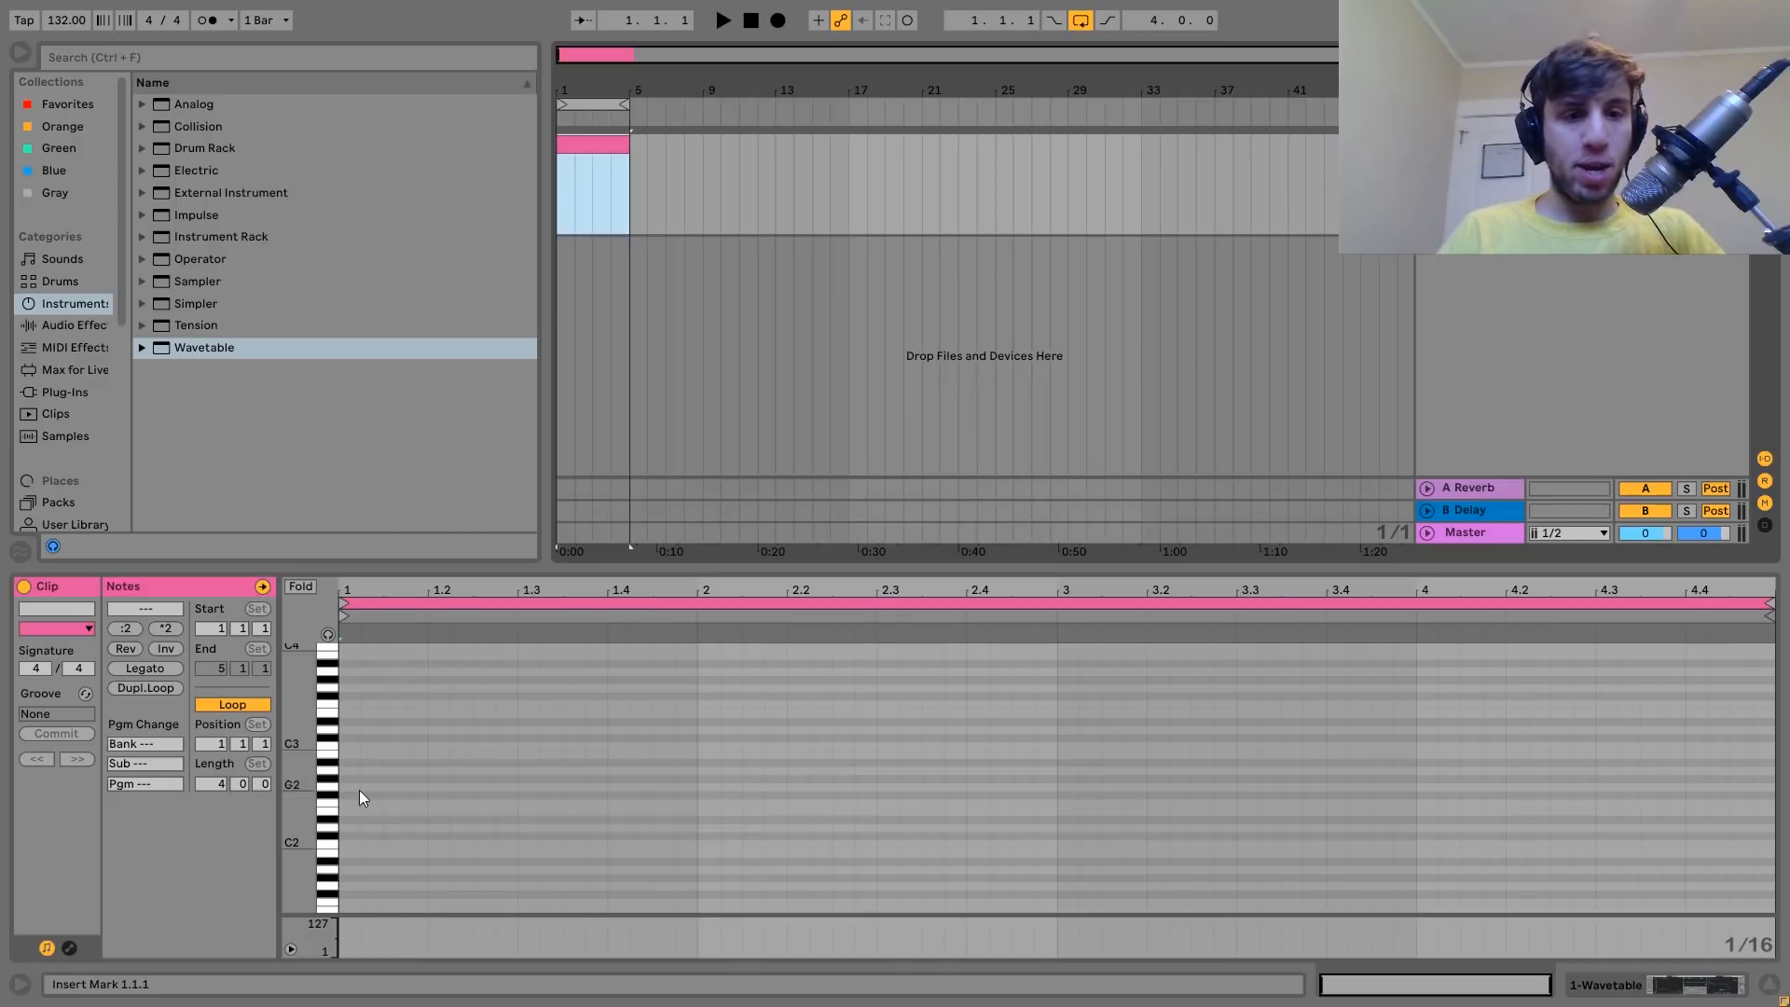
Add F2, C3 and G#3 notes at the clip's start, extend them legato to the clip's full length, and audition the chord.
double_click(344, 803)
double_click(347, 742)
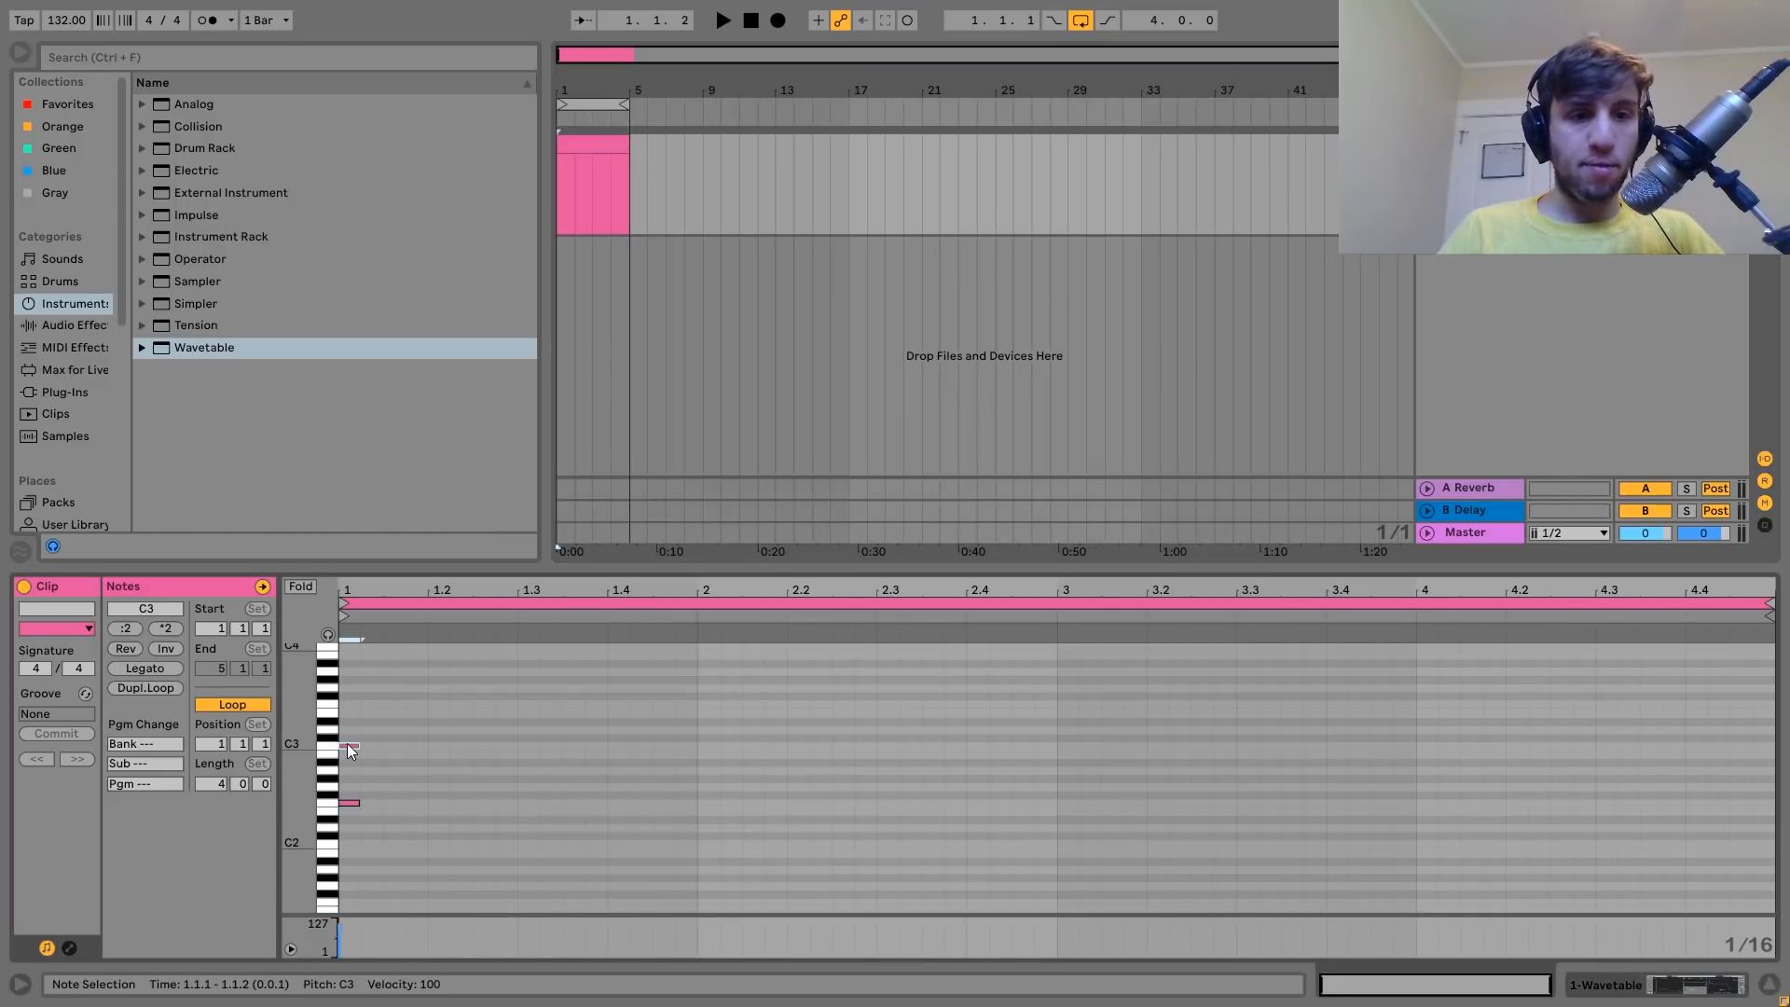
double_click(349, 681)
key("ctrl+a")
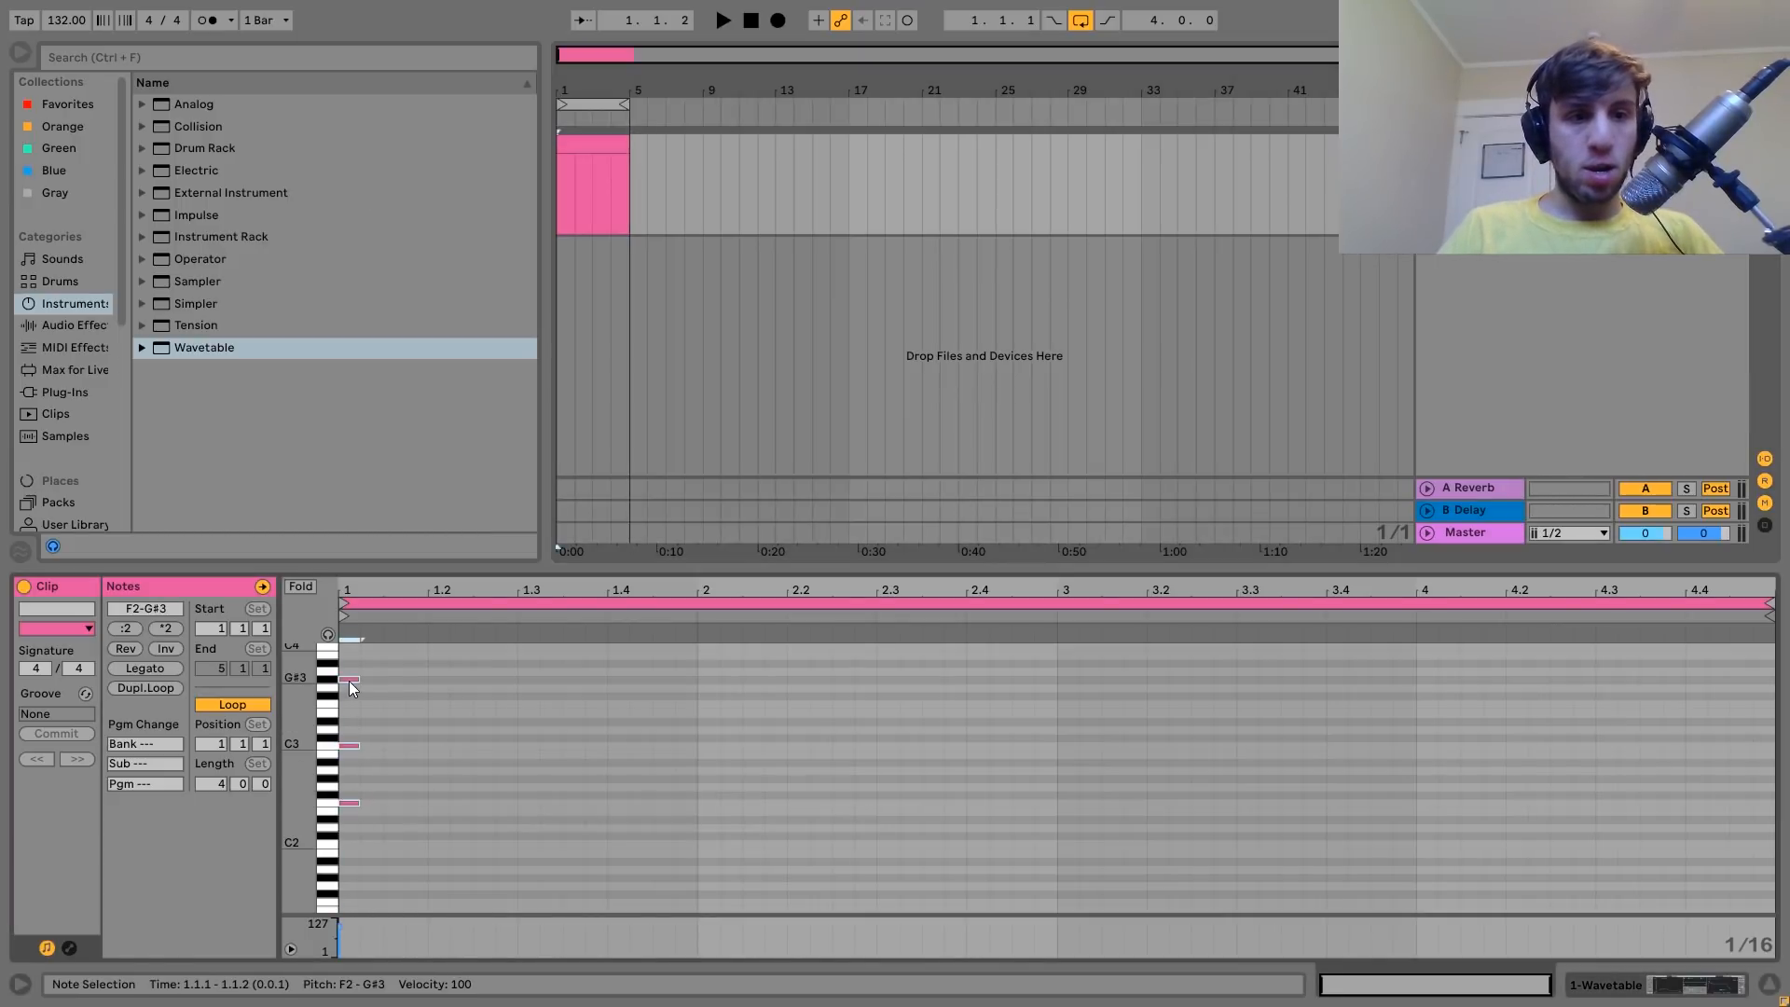
left_click(164, 669)
key("space")
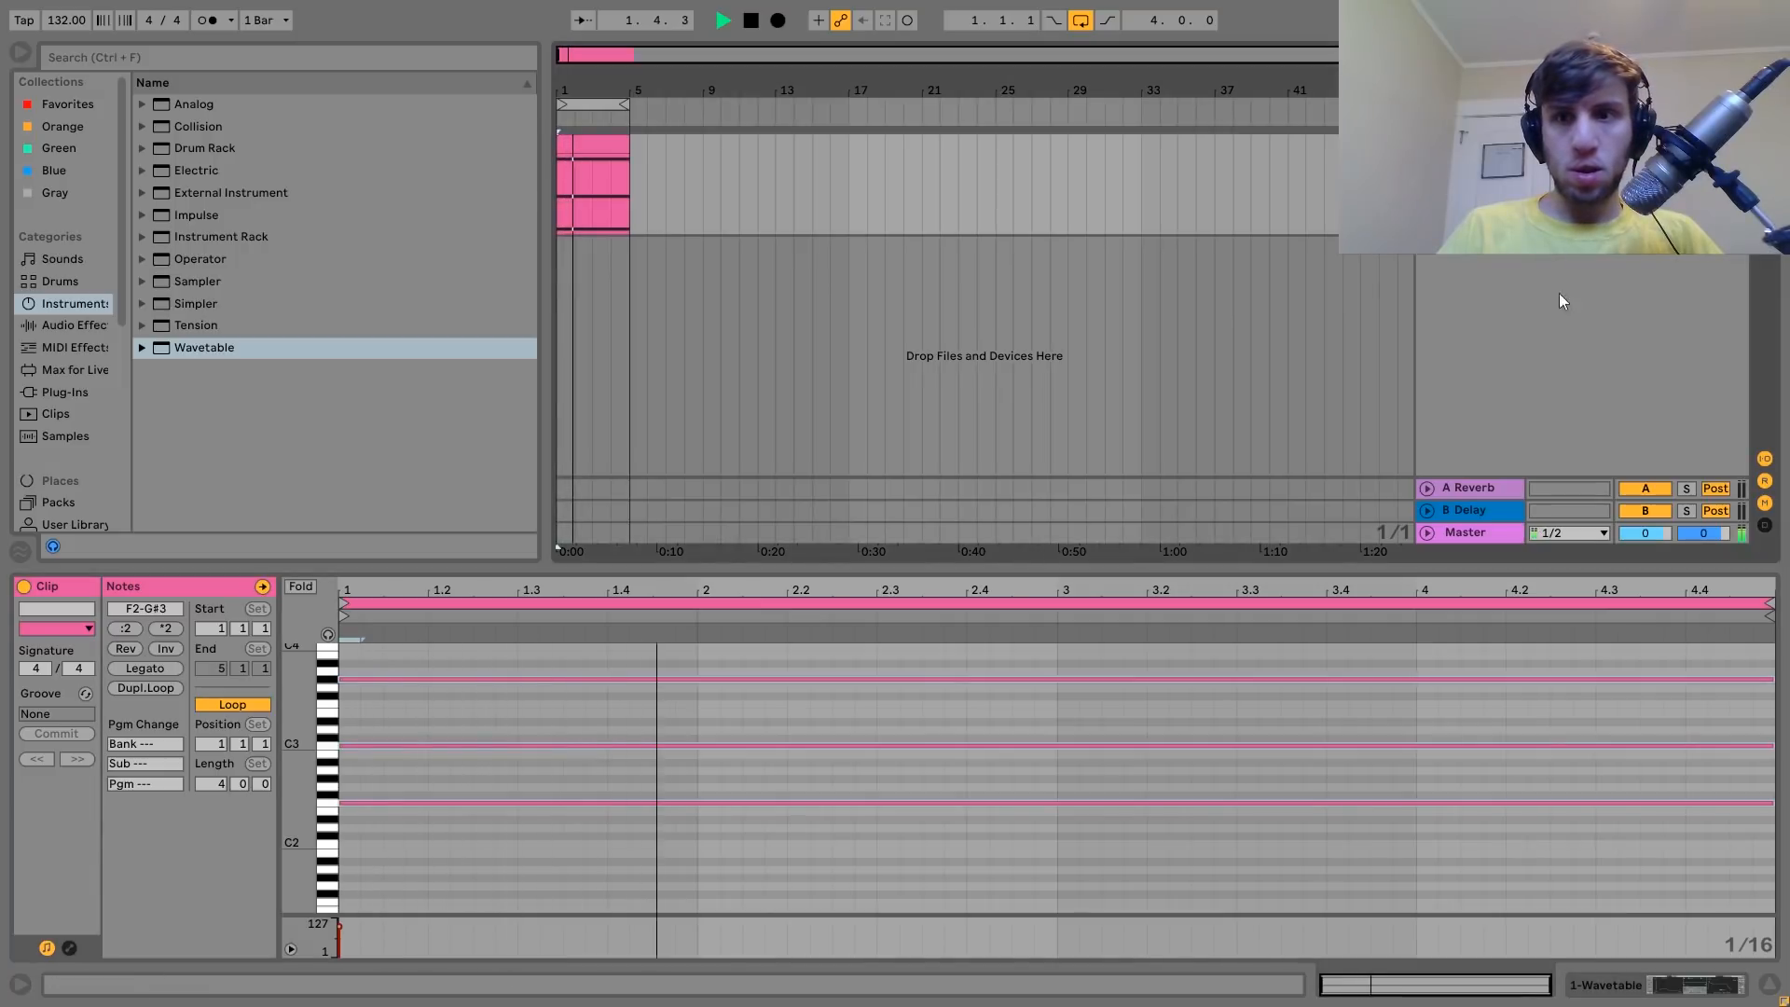
key("space")
Shorten only the G#3 note so that it lasts one bar.
left_click(663, 701)
left_click(663, 679)
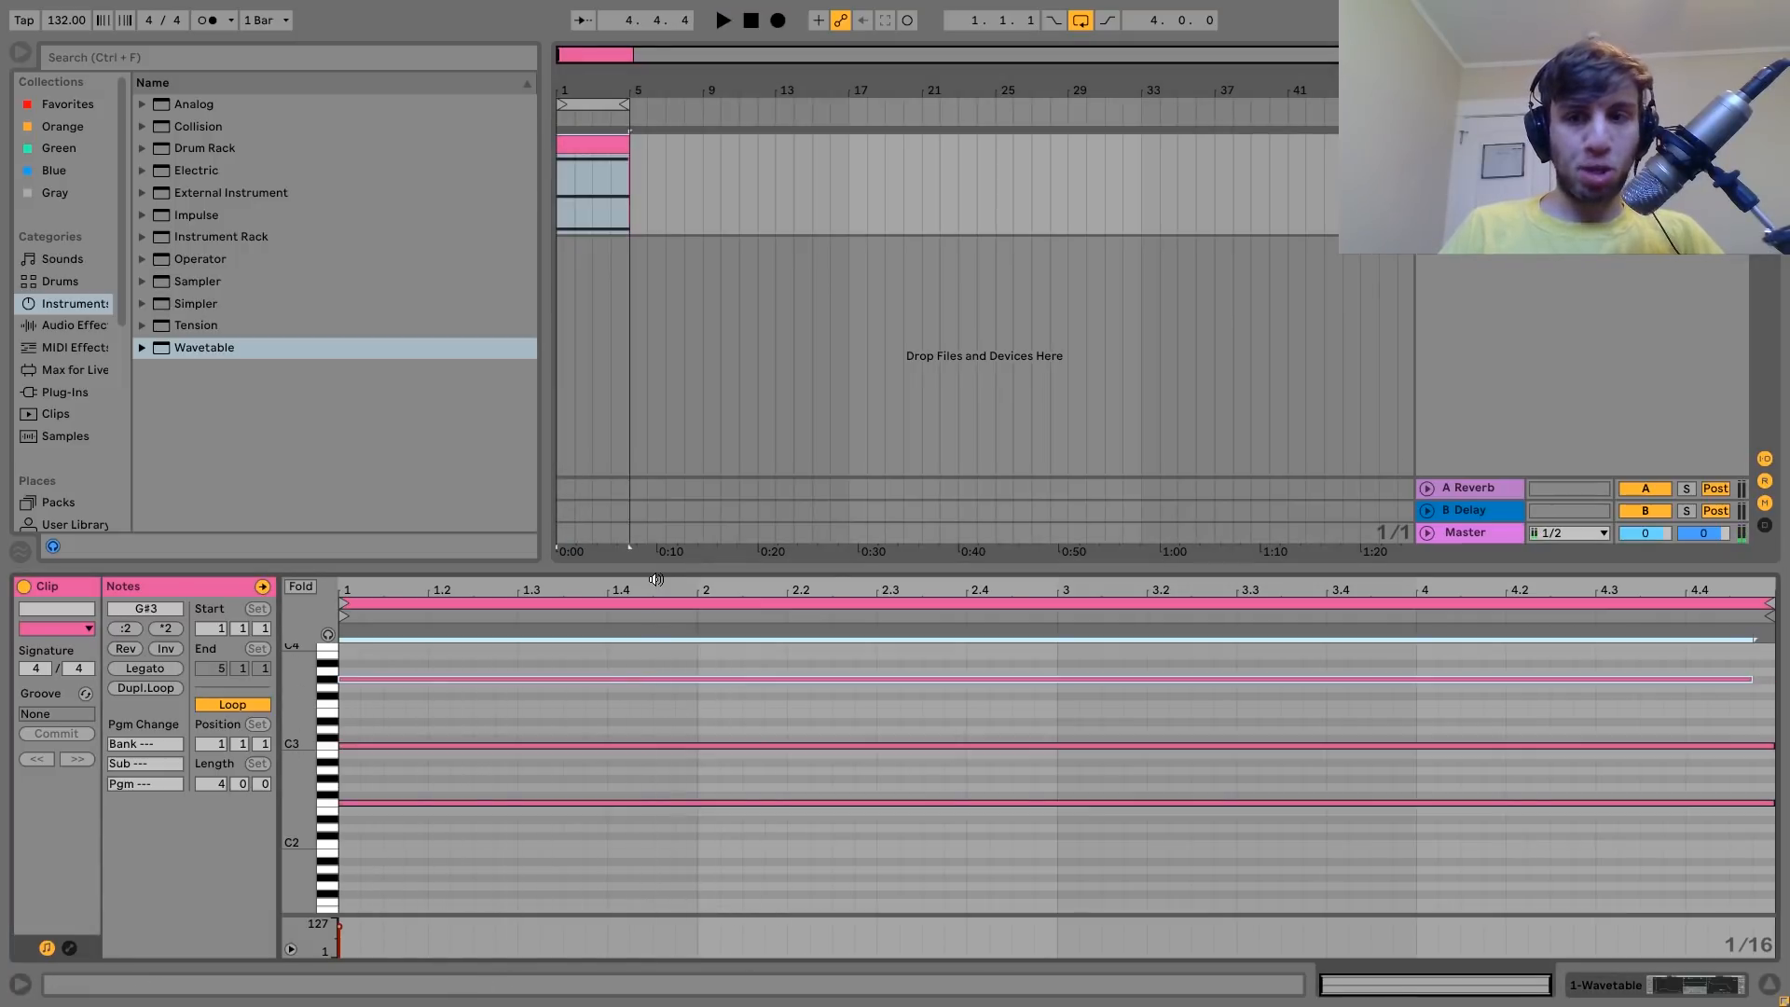
key("shift+Left")
key("shift+Left")
key("shift+Left")
key("shift+Left")
key("shift+Left")
key("shift+Left")
key("shift+Left")
key("shift+Left")
key("shift+Left")
key("shift+Left")
key("shift+Left")
key("shift+Left")
key("shift+Left")
key("shift+Left")
key("shift+Left")
key("shift+Left")
key("shift+Left")
key("shift+Left")
key("shift+Left")
key("shift+Left")
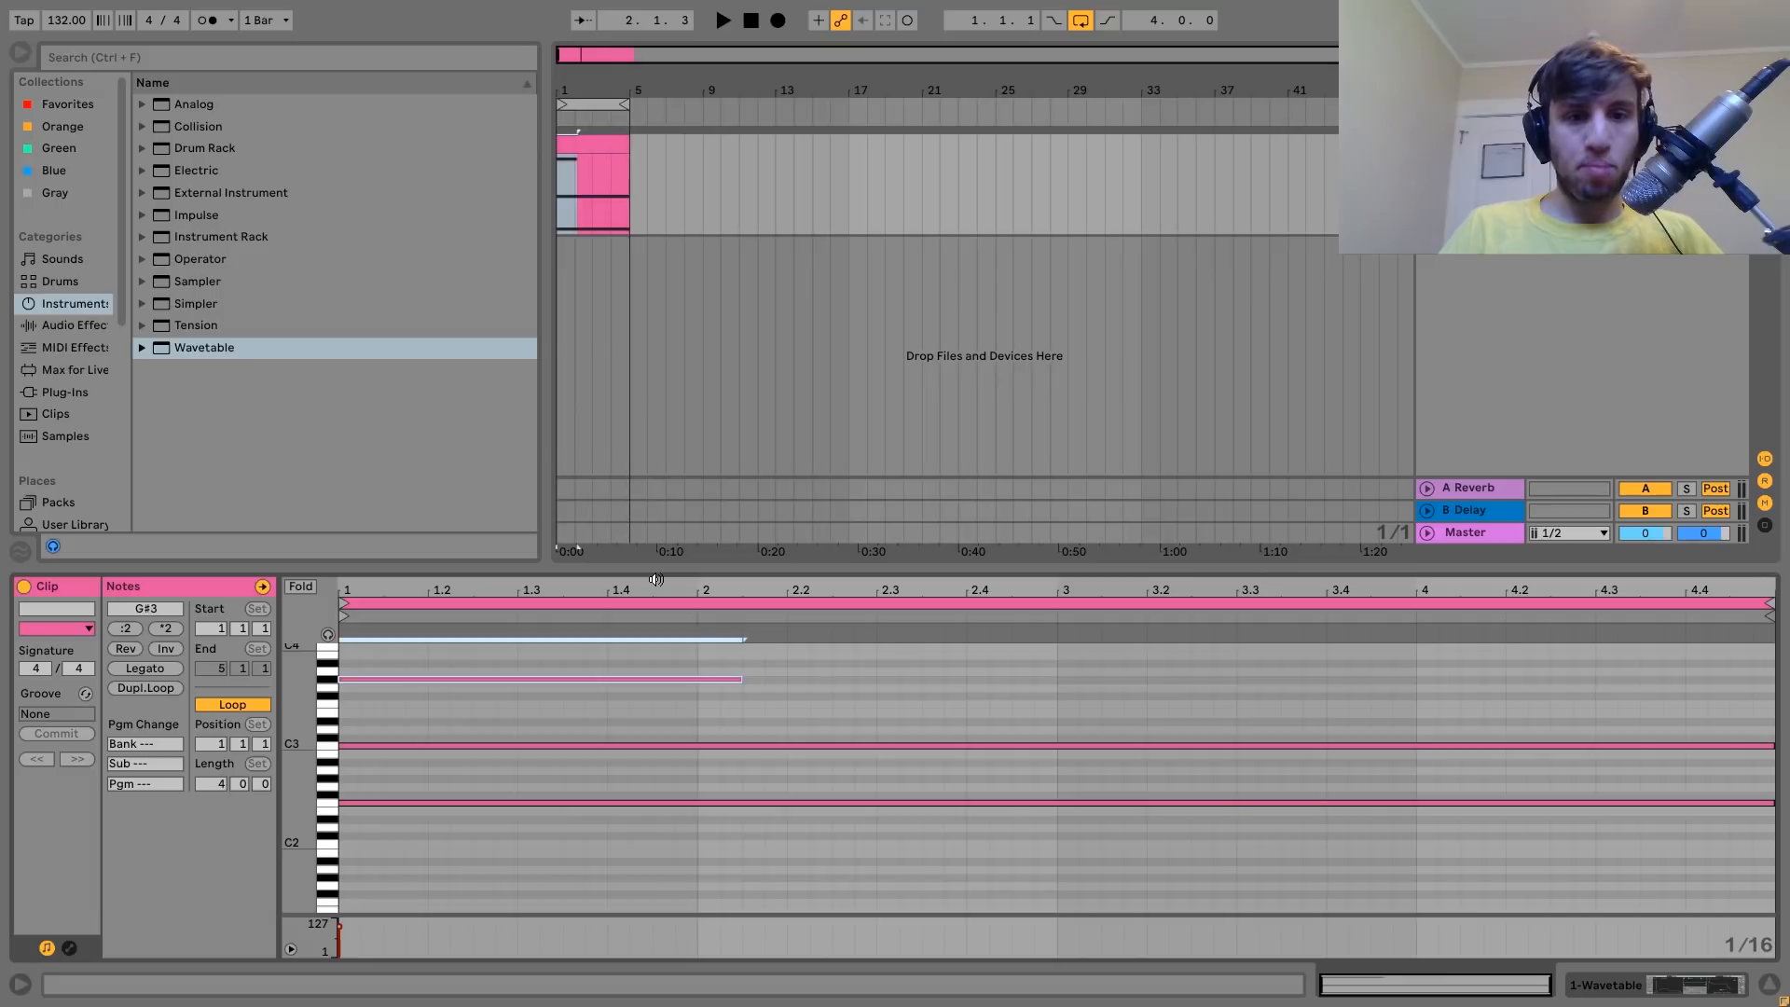
key("shift+Left")
key("shift+Left")
Duplicate the one-bar note into bar 2 as G3, repeat both notes across bars 3 and 4, and audition the clip.
key("ctrl+d")
key("Down")
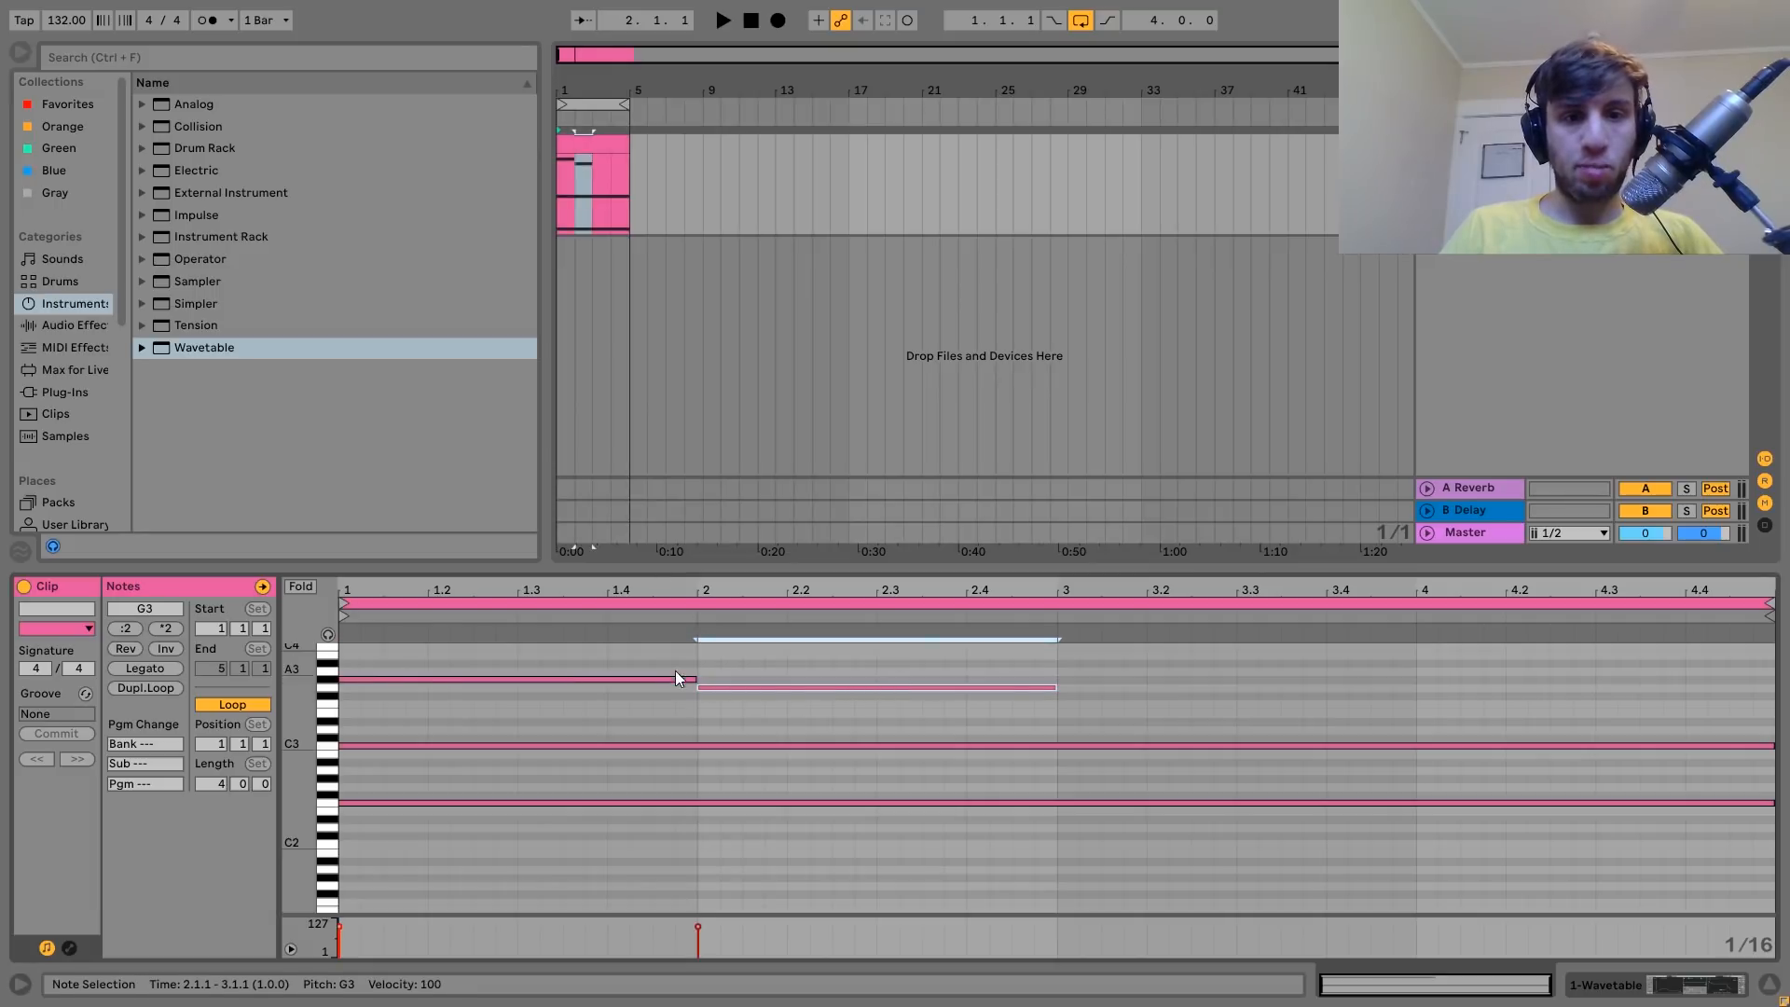
left_click_drag(675, 669, 748, 714)
key("ctrl+d")
key("space")
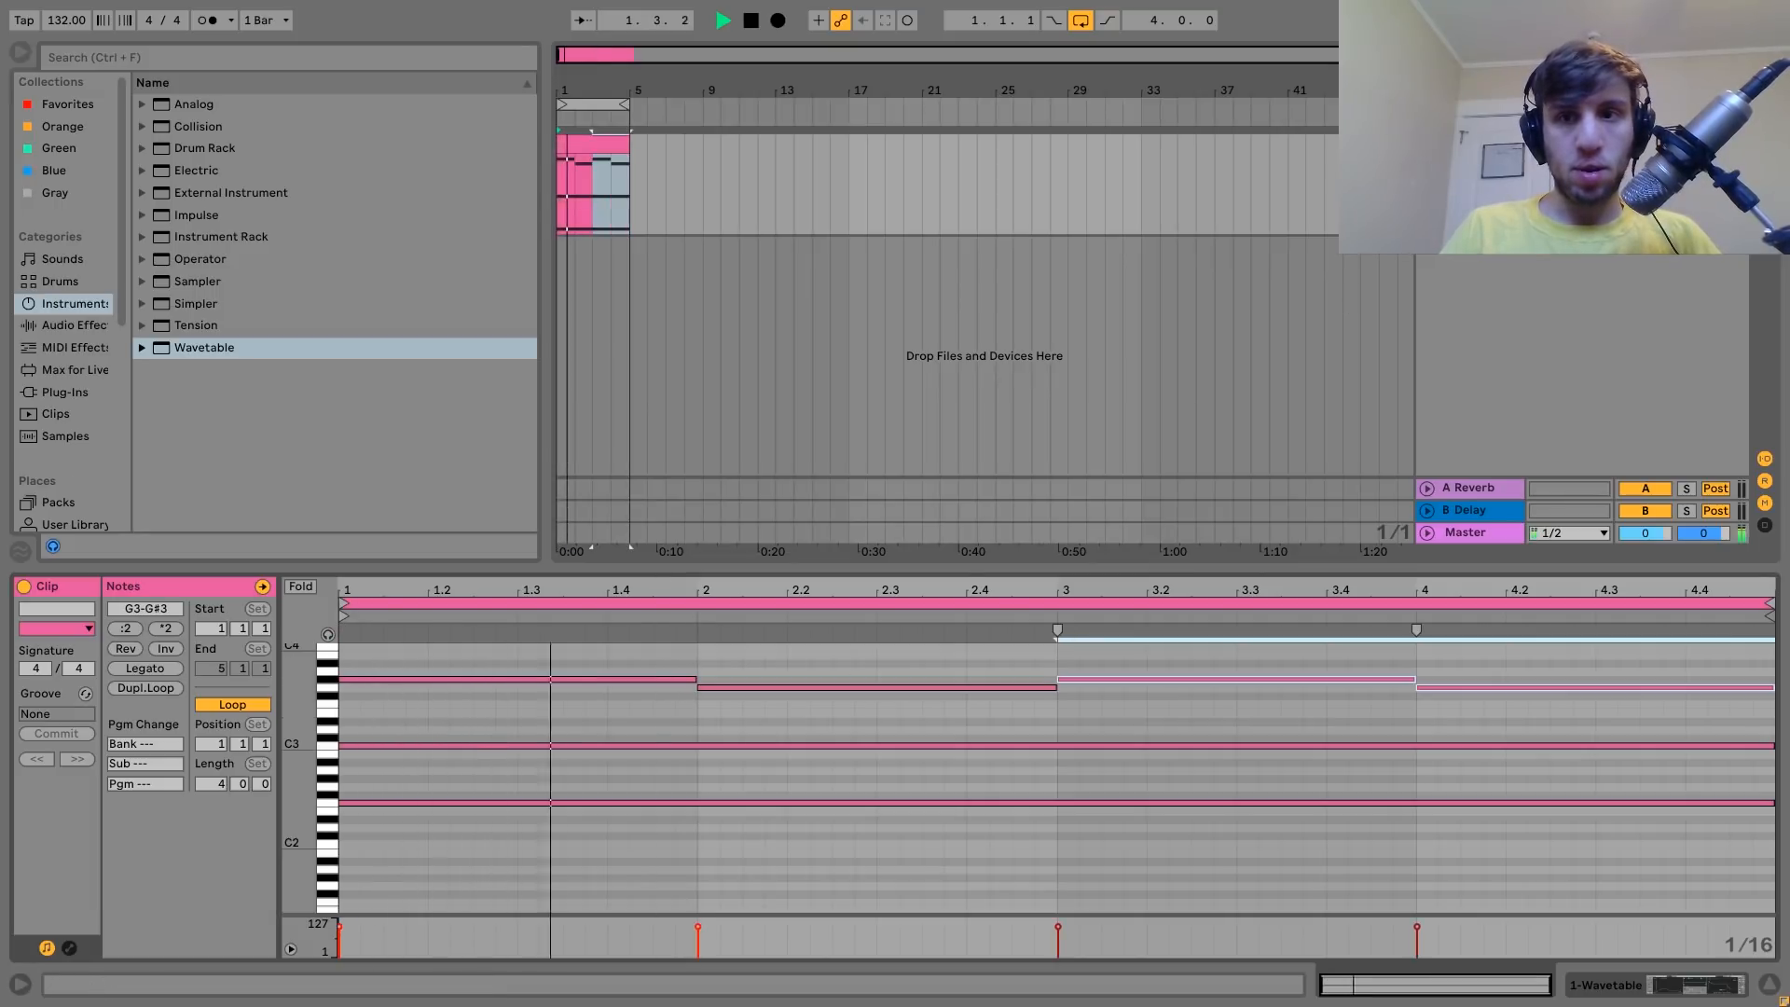
key("shift+Tab")
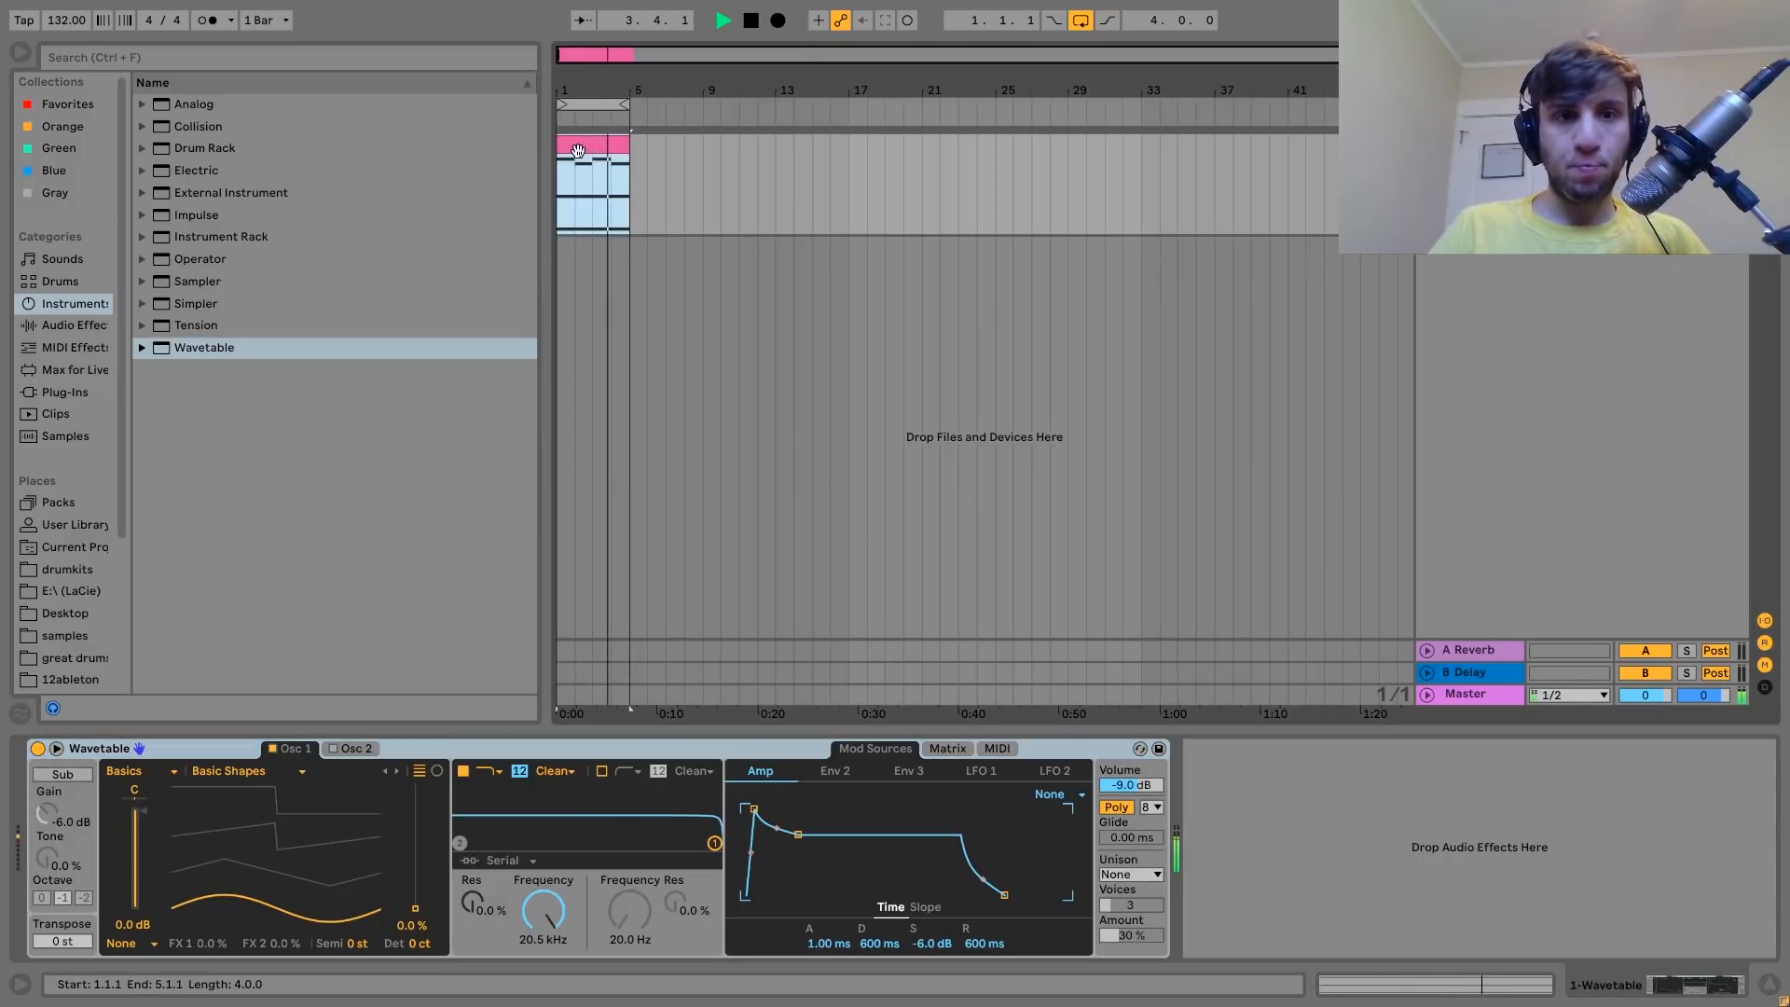
key("space")
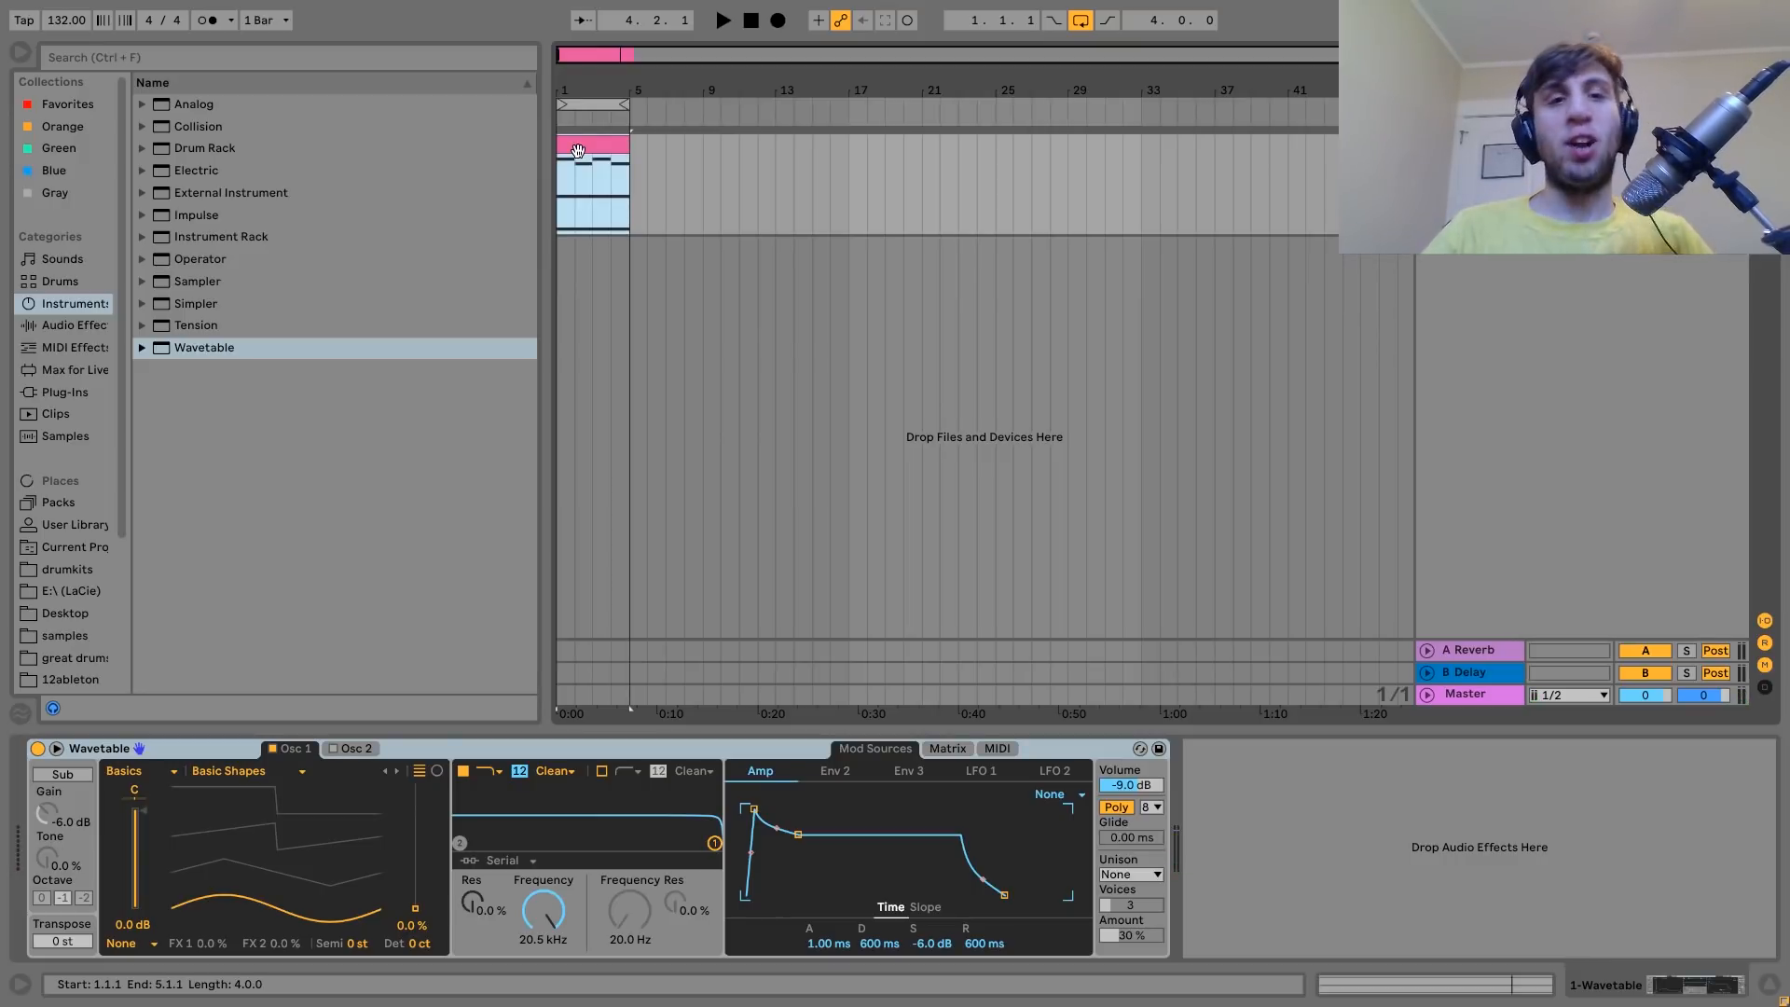
double_click(578, 151)
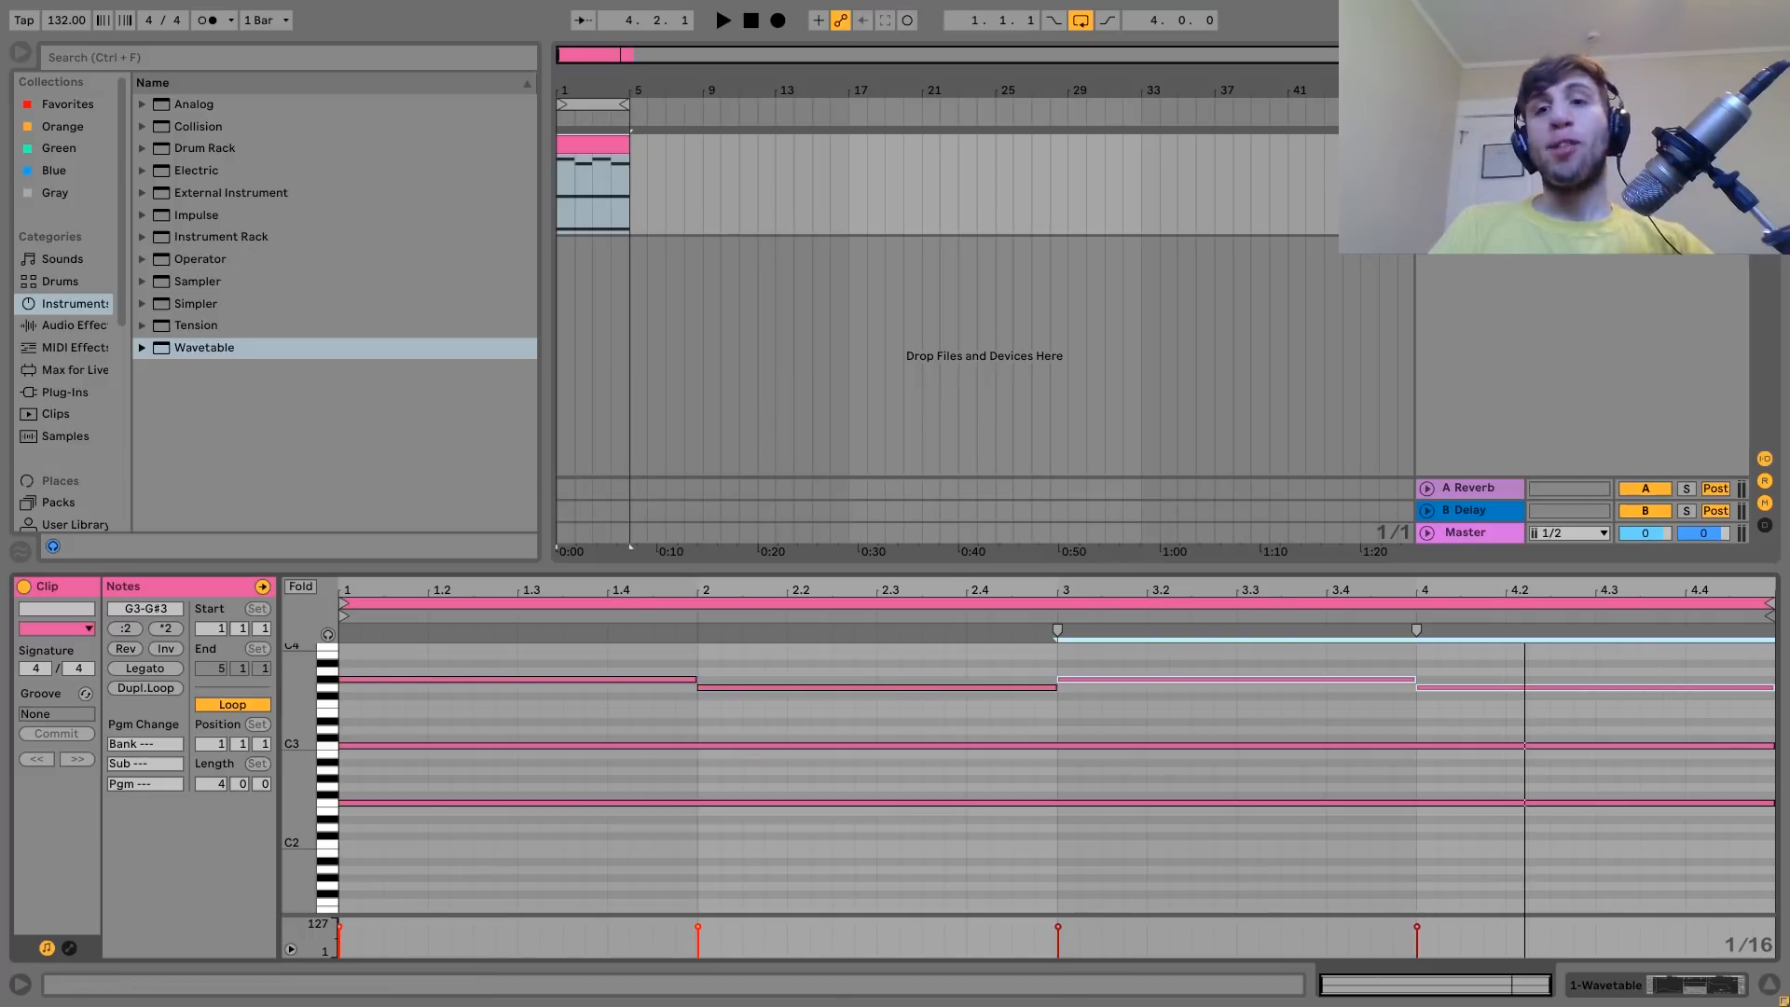
Set Wavetable's Osc 1 position to 68% and enable Osc 2 with its position at 100%.
key("shift+Tab")
left_click_drag(339, 828, 339, 765)
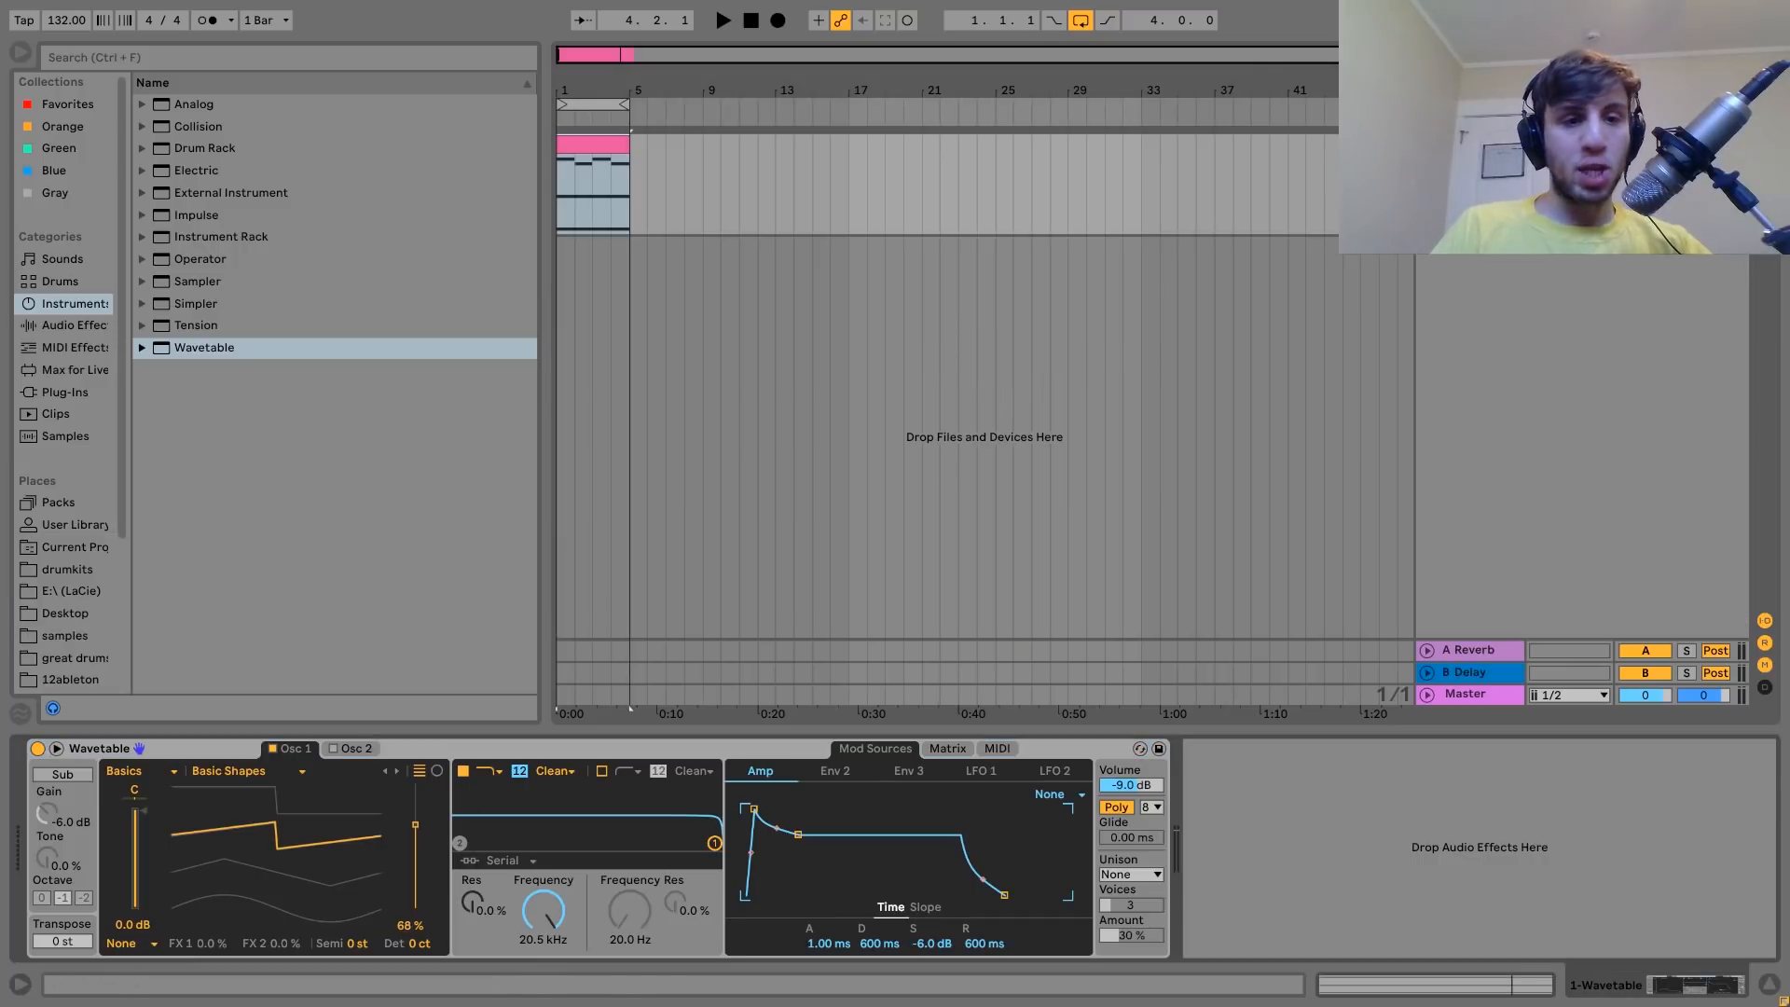
left_click(354, 749)
left_click_drag(363, 823, 364, 730)
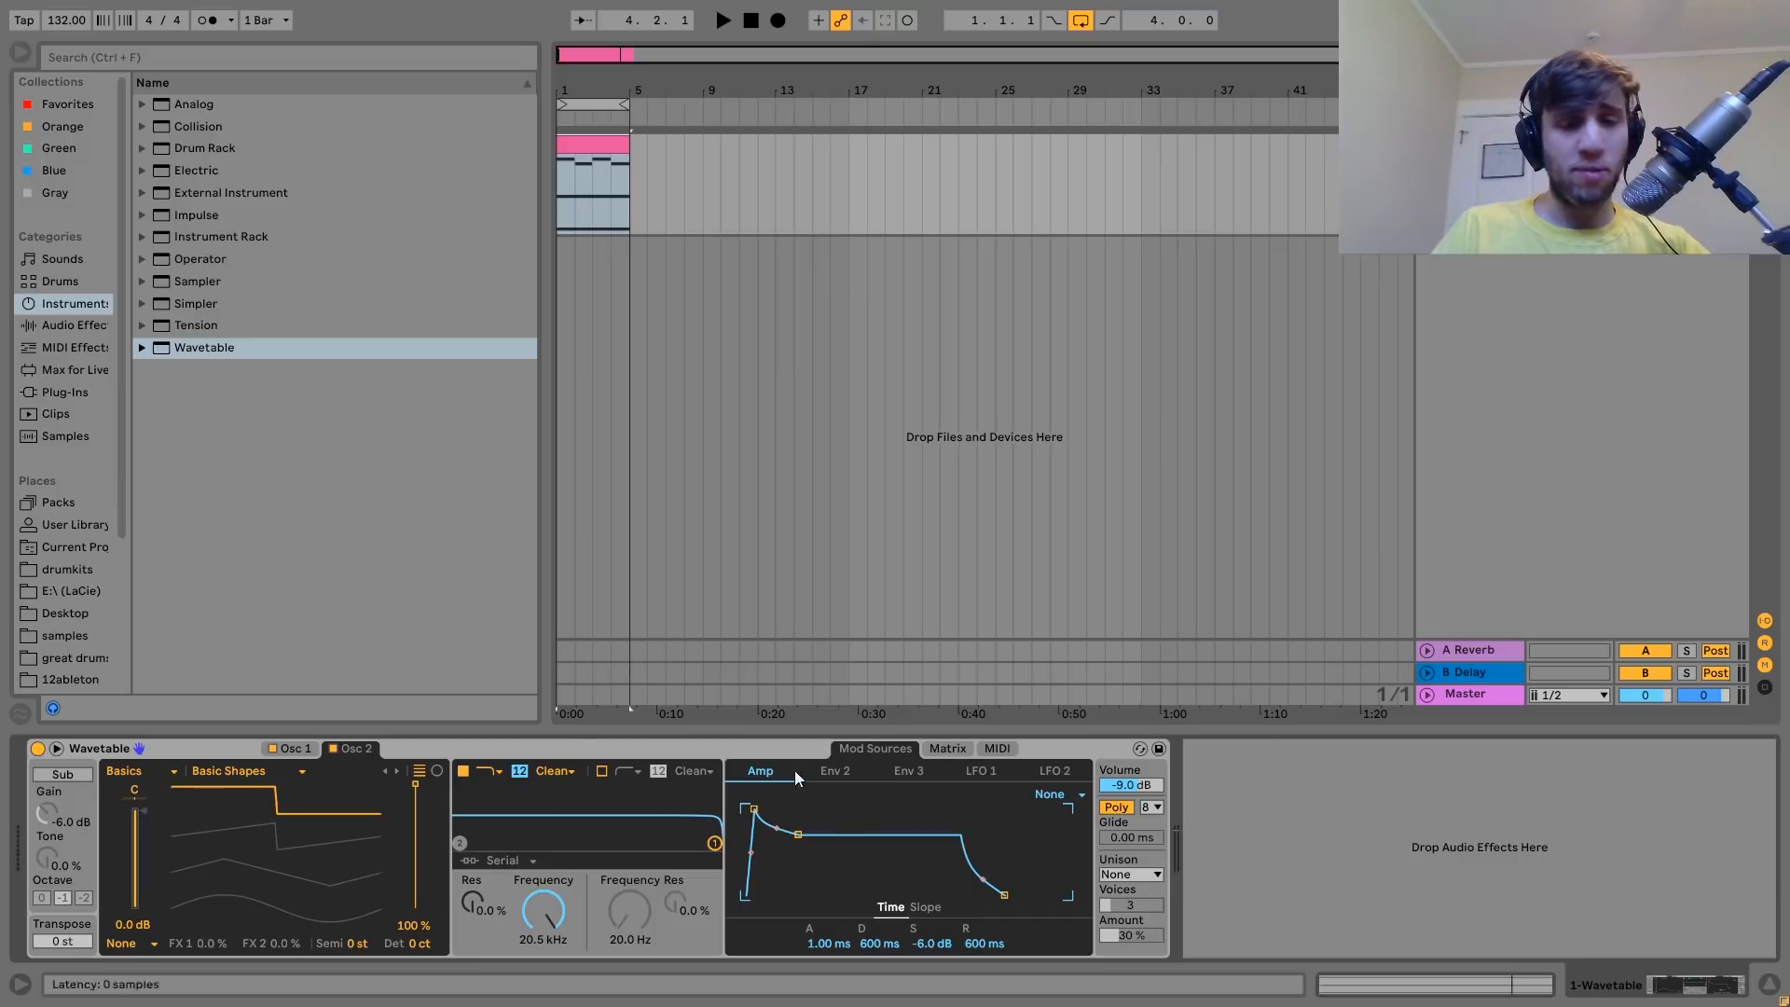
Shape the amp envelope to 4.09 ms attack, 790 ms decay, 0.0 dB sustain and 790 ms release.
left_click_drag(754, 809, 806, 810)
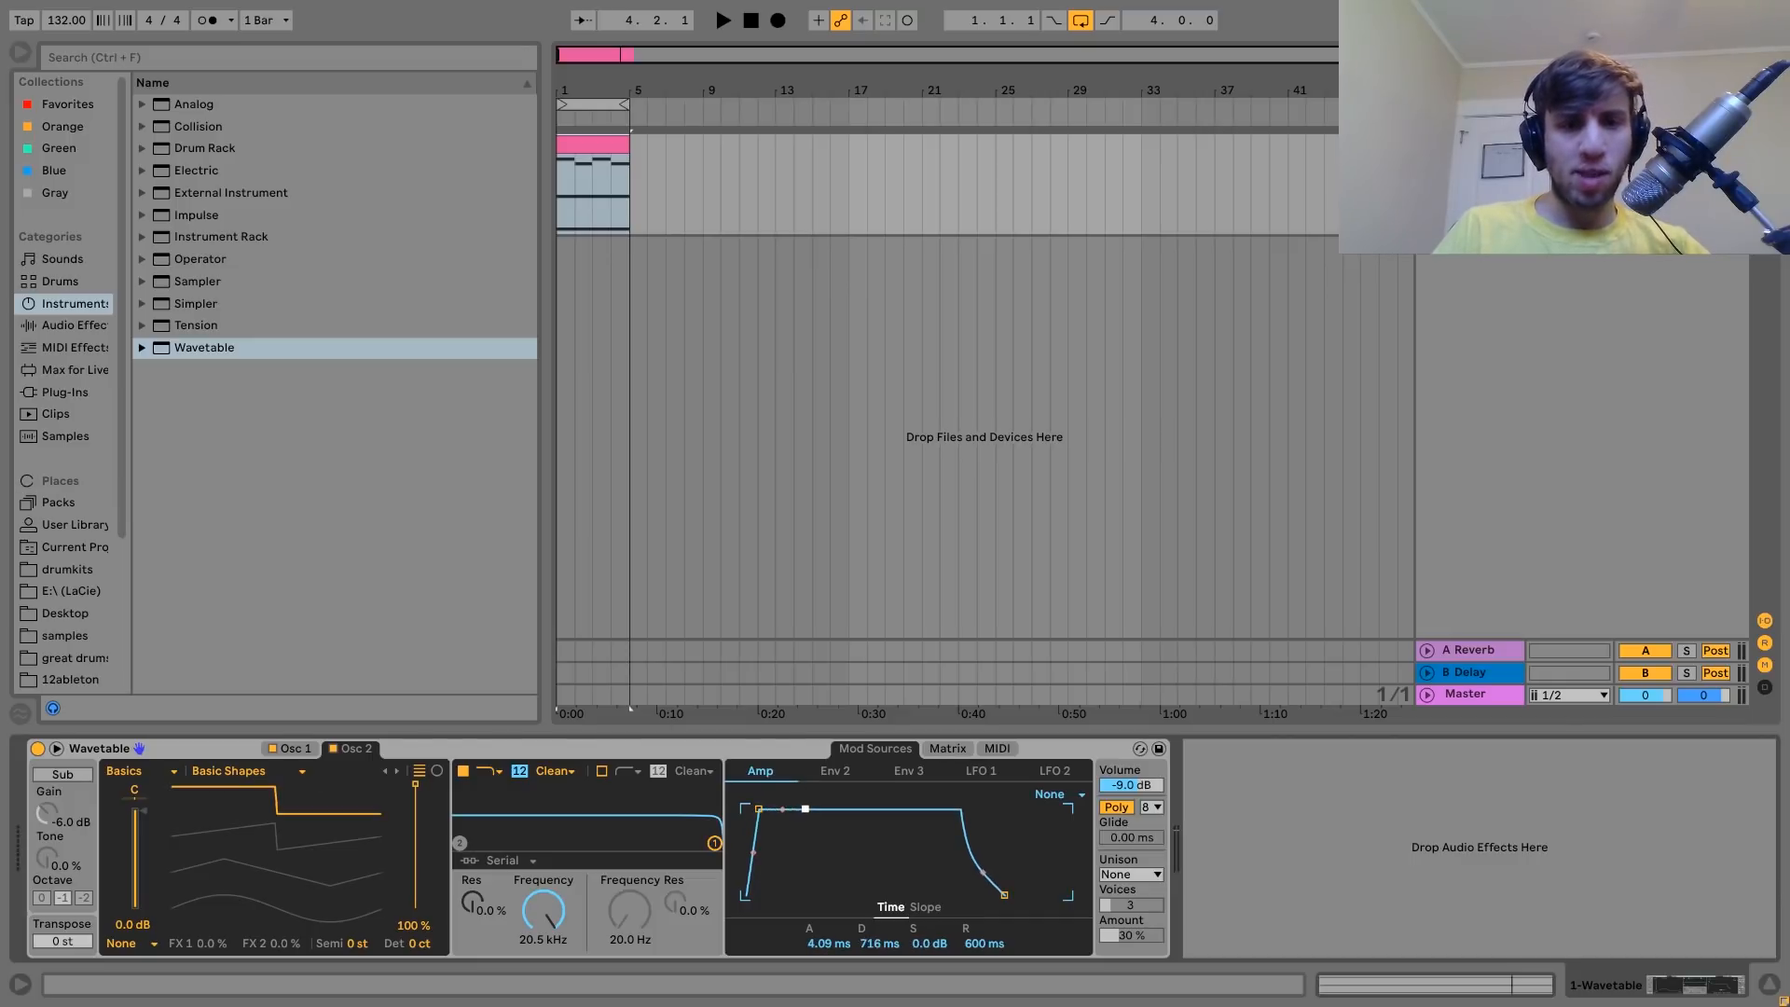
left_click_drag(1004, 895, 1008, 895)
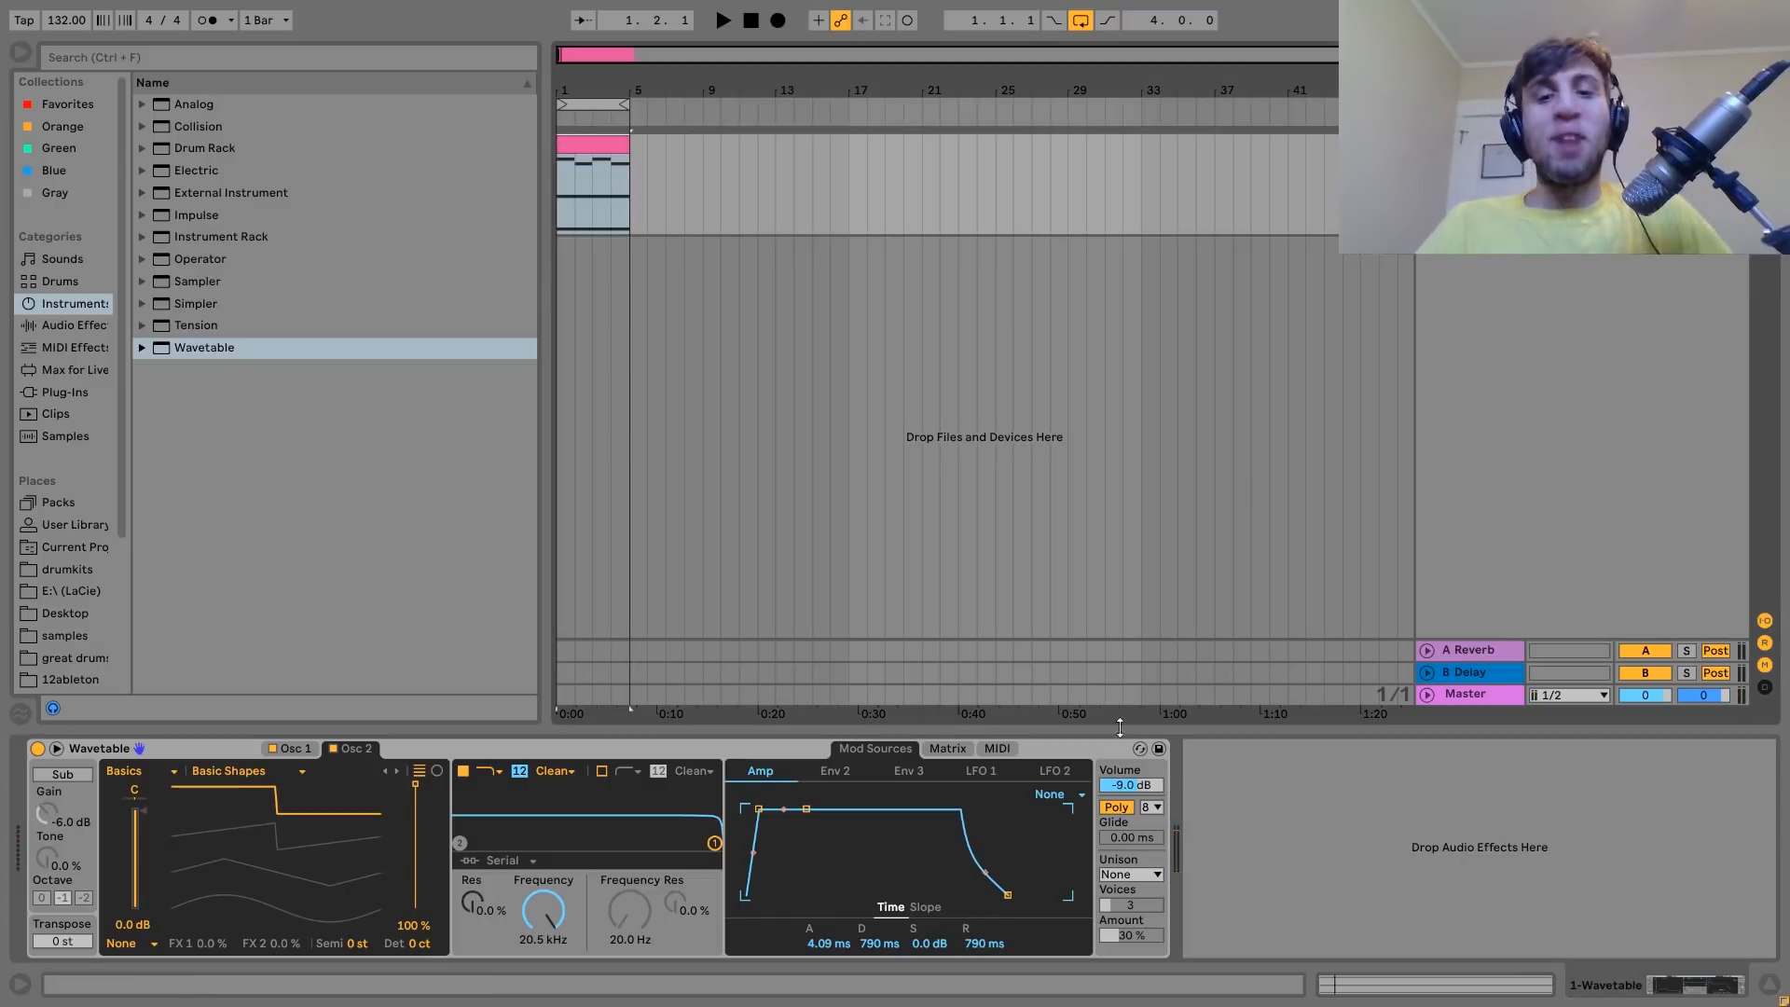
Set Wavetable's unison mode to Noise, auditioning it against the Phase Sync mode.
left_click(1134, 877)
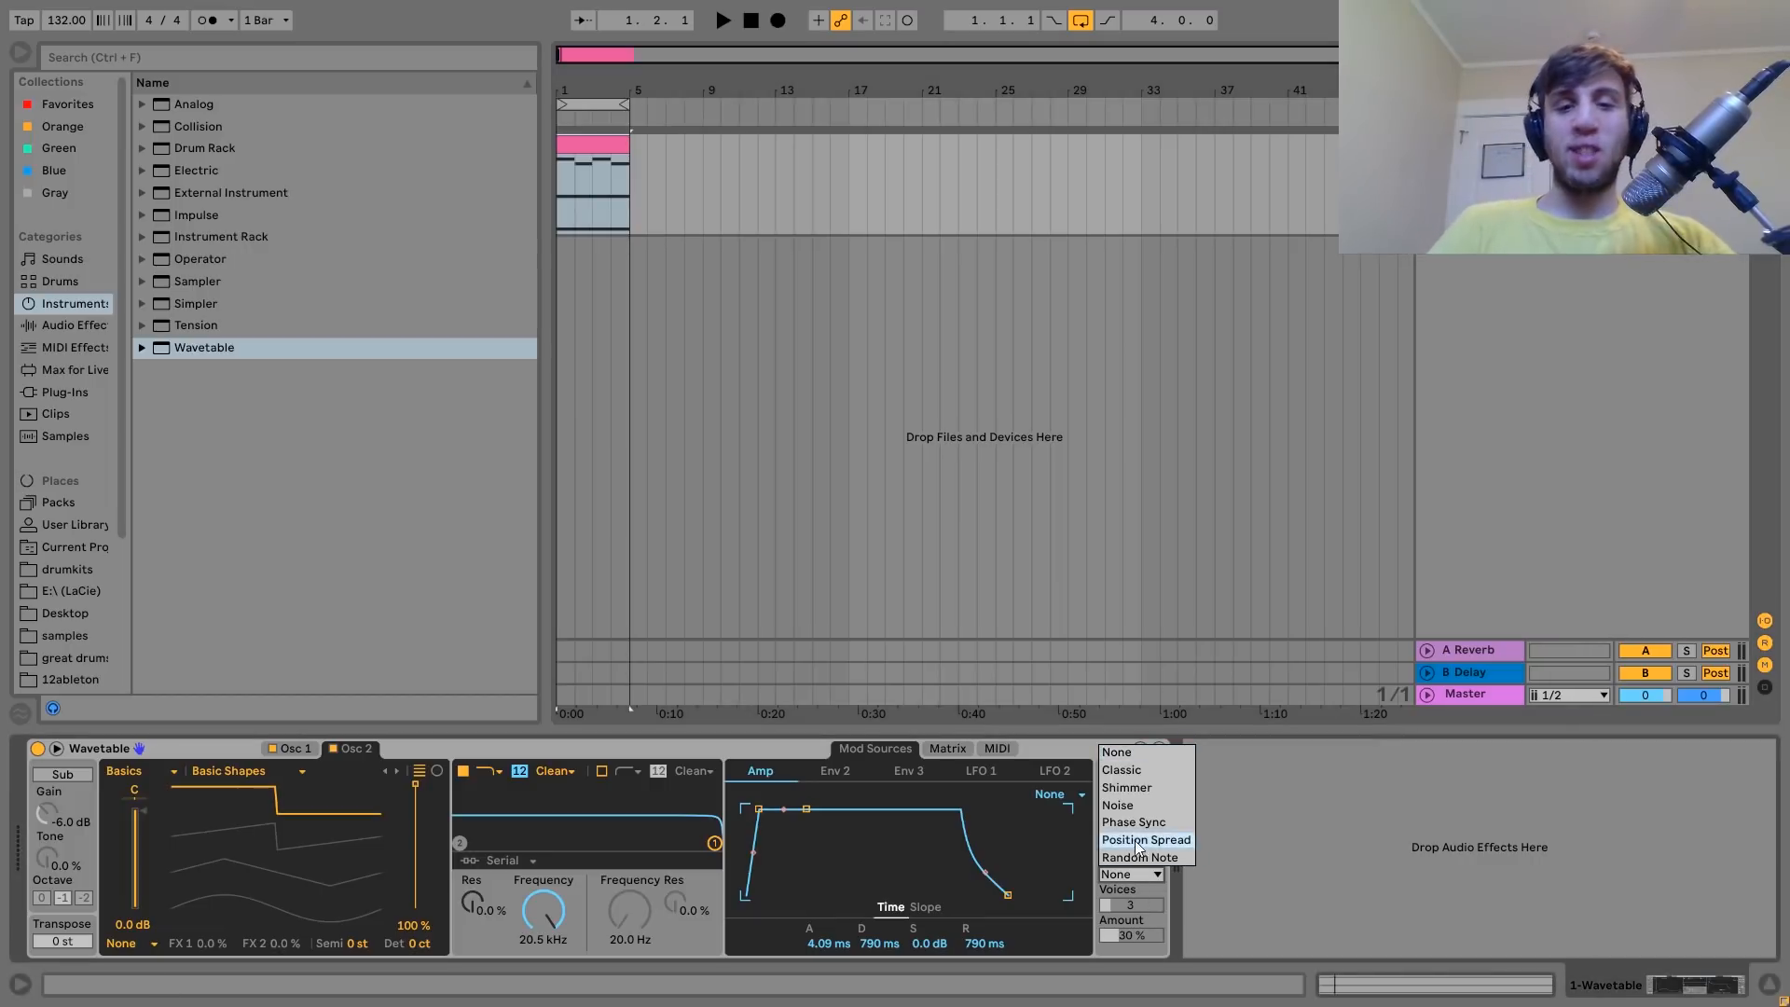
left_click(1139, 808)
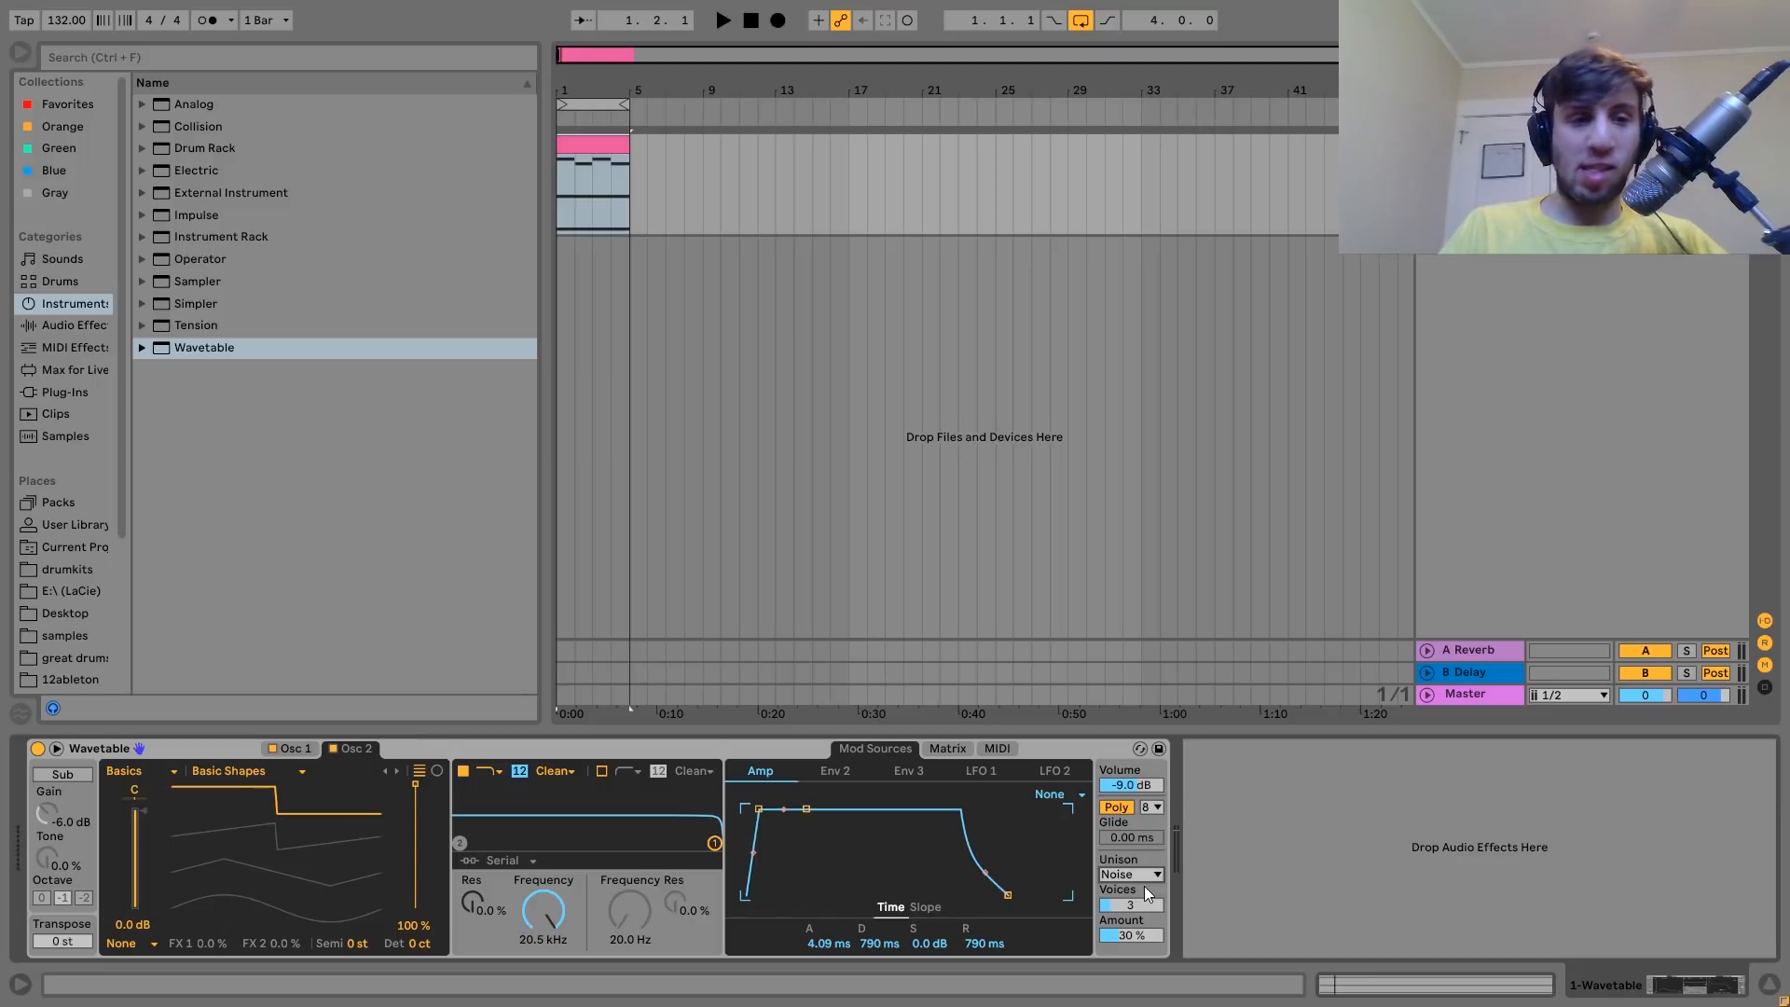
key("Up")
key("Up")
key("Up")
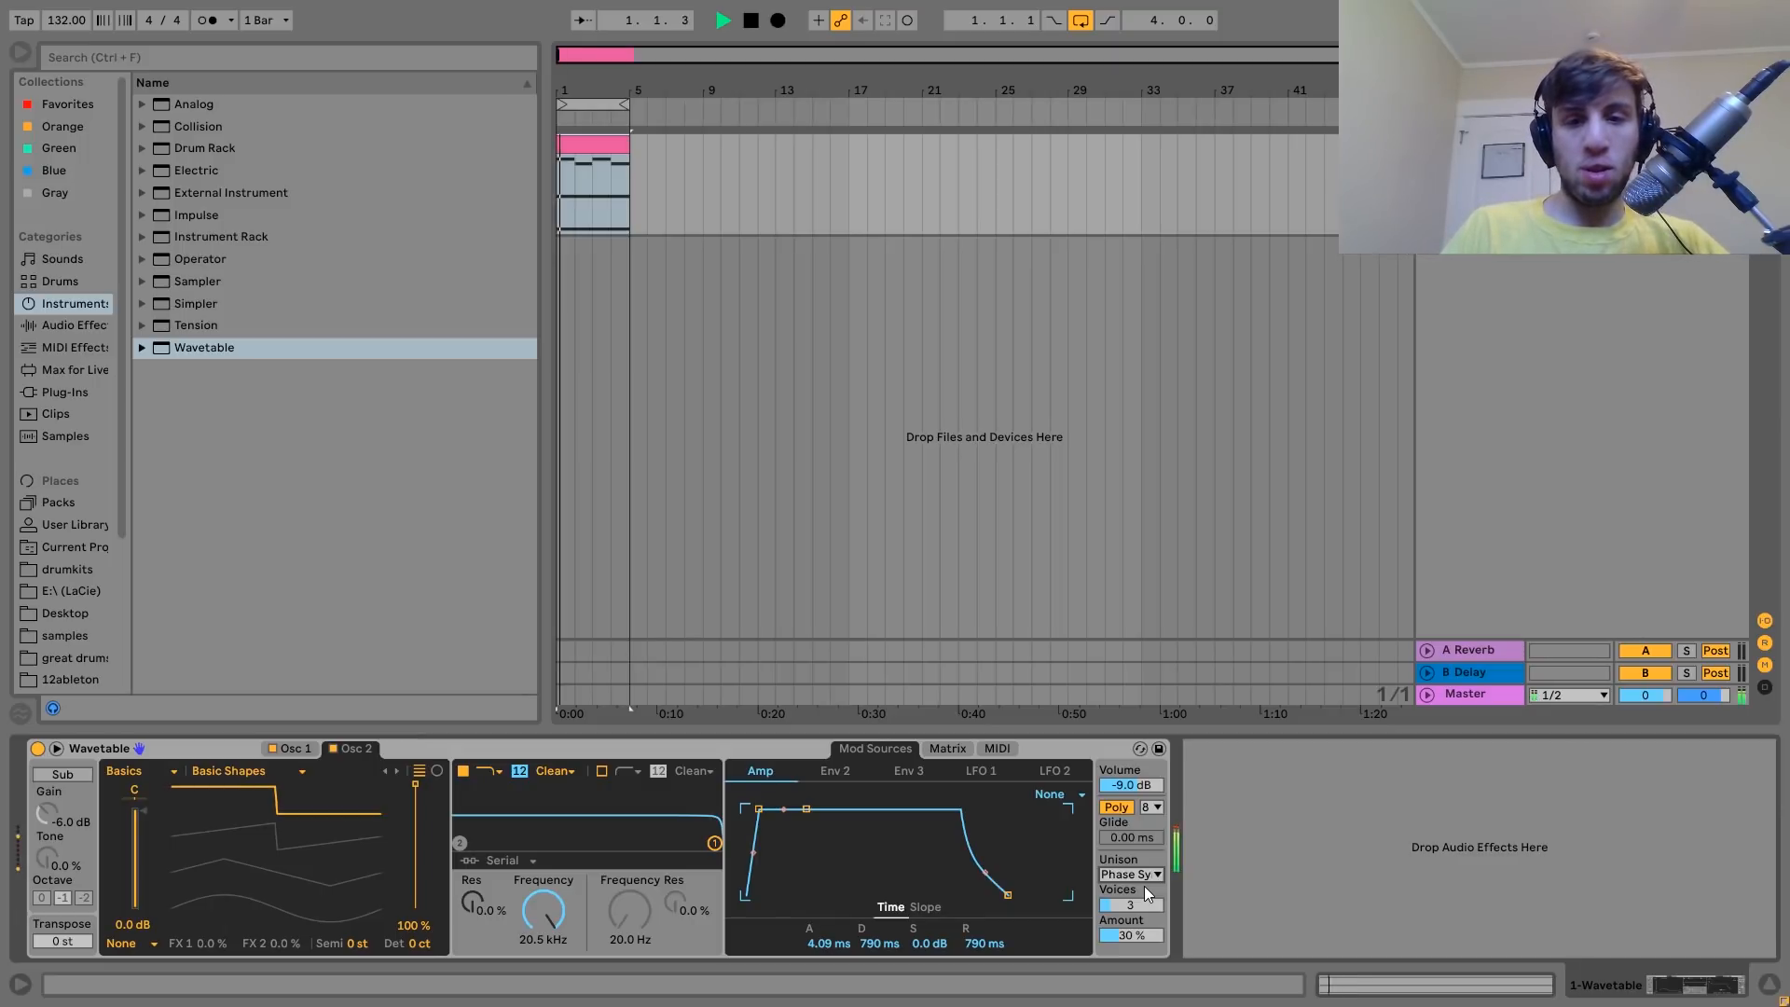
key("space")
key("space")
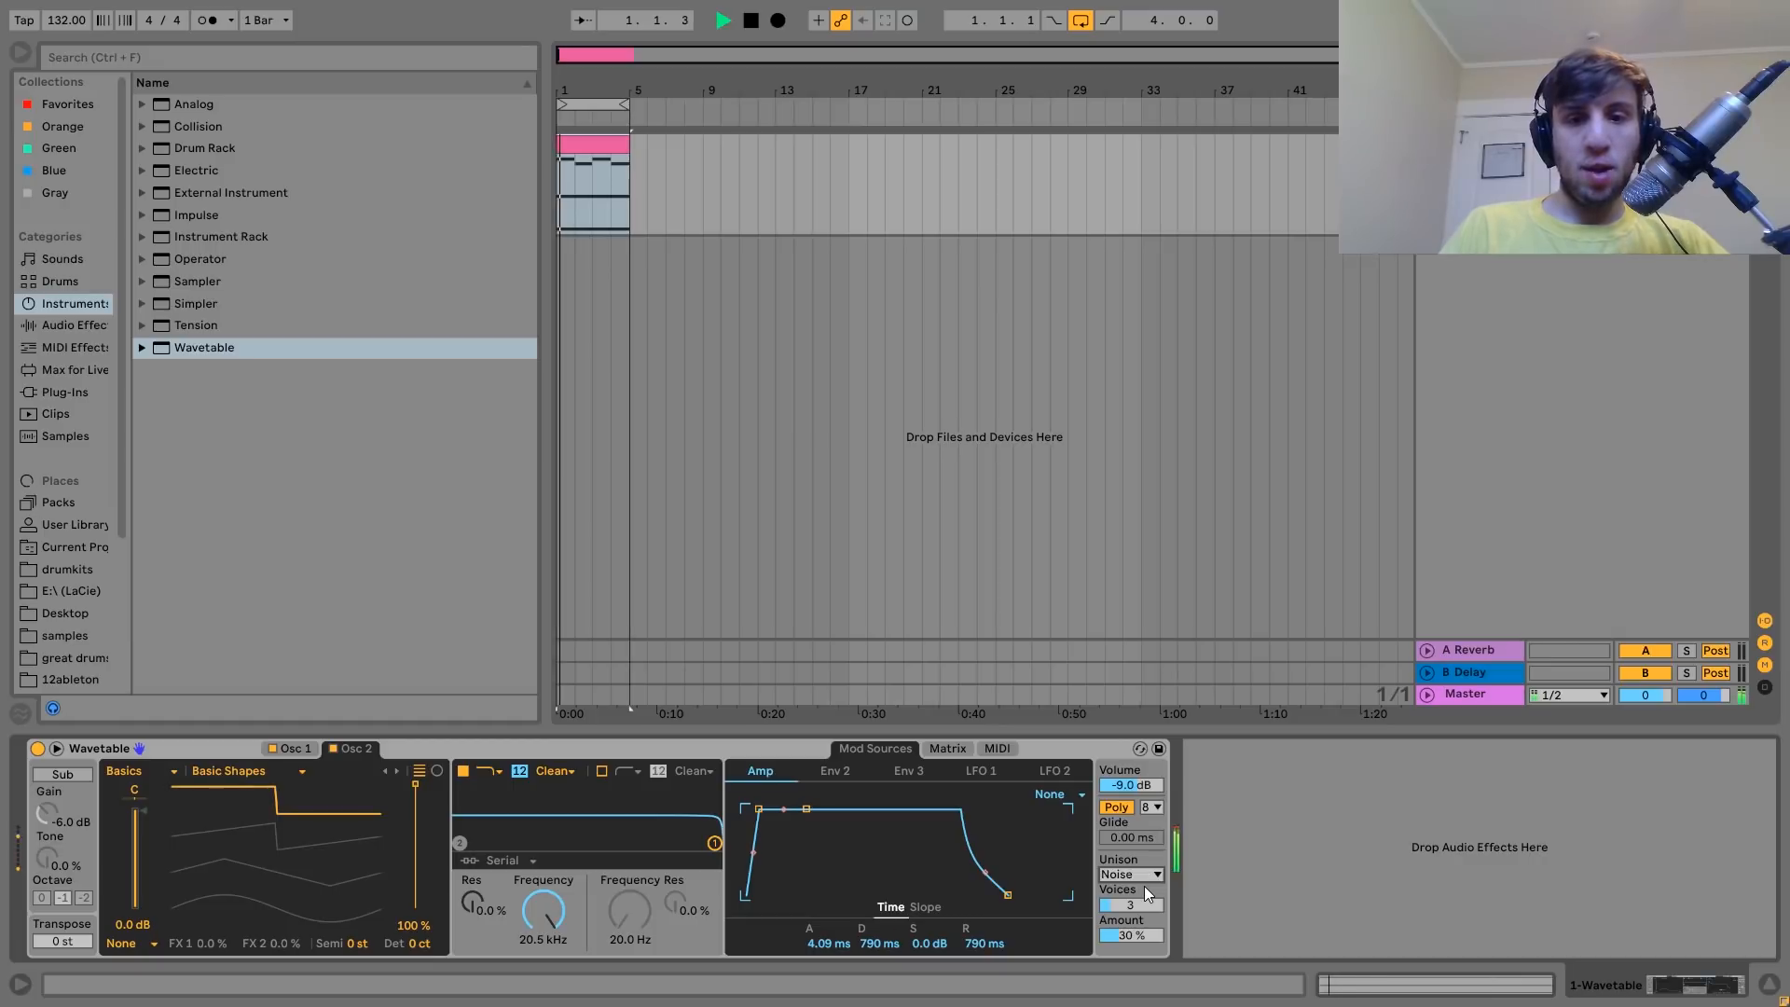
key("space")
Set the unison to 6 voices with an amount of 49% while listening to the loop.
key("Down")
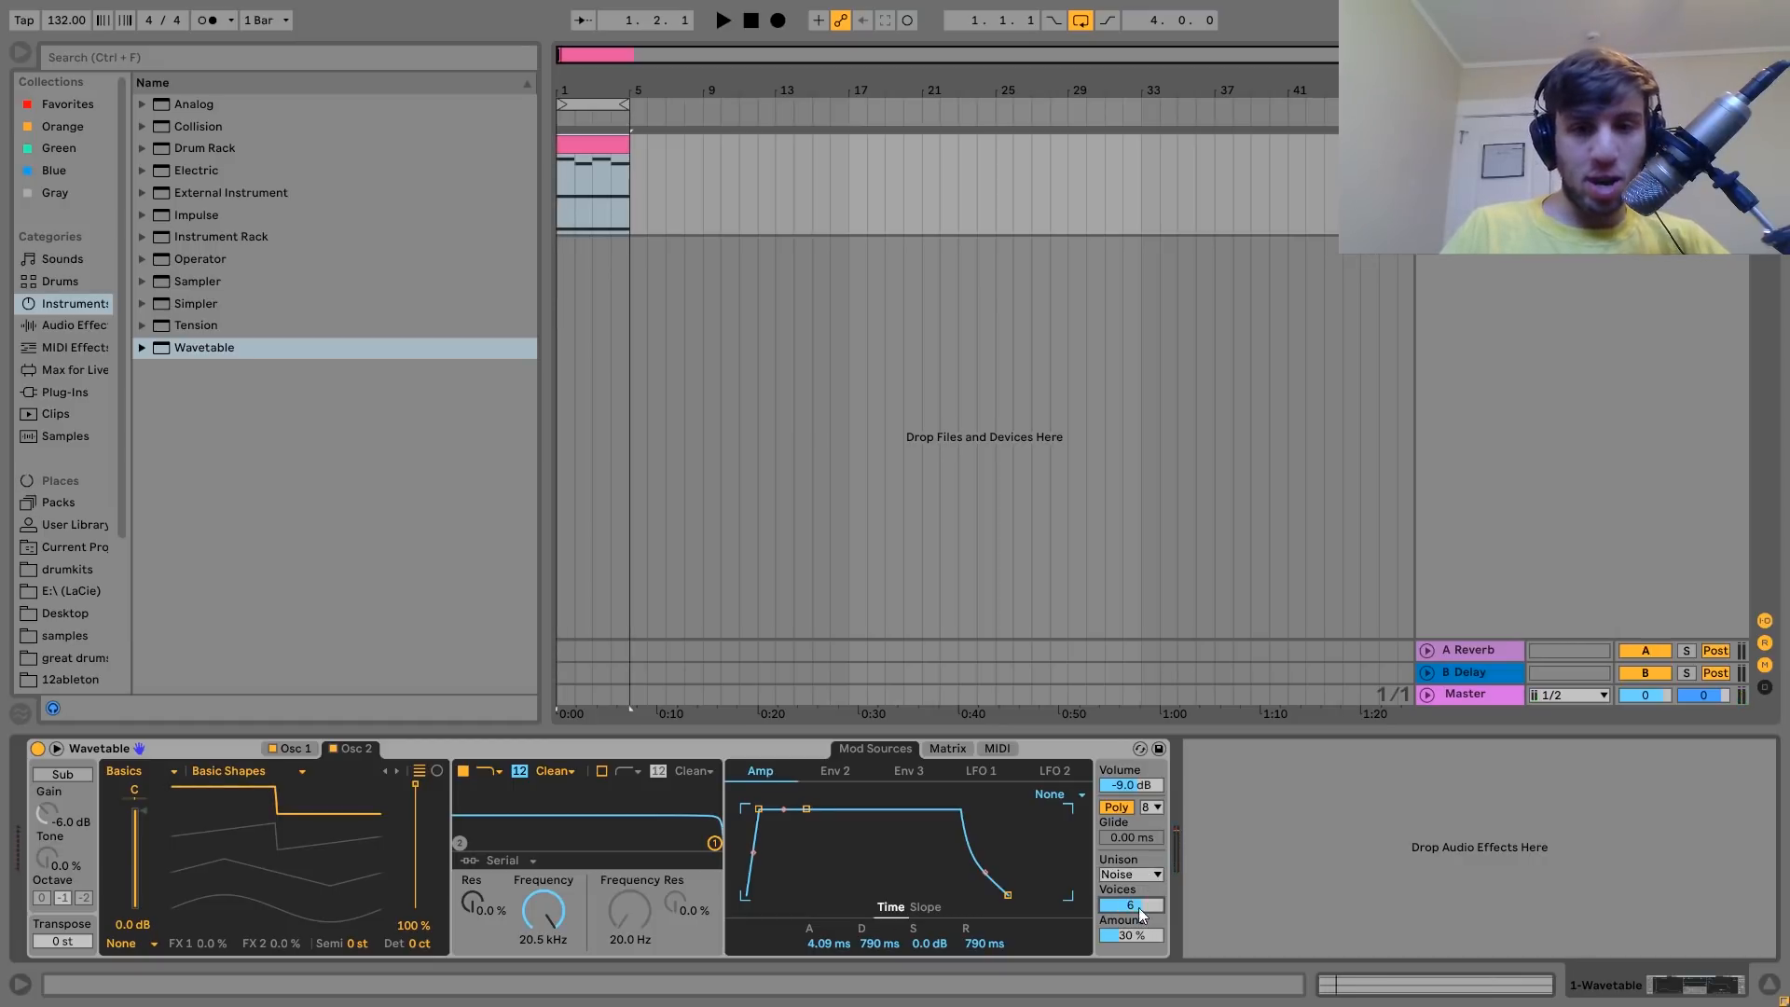
key("space")
mouse_move(1135, 934)
left_mouse_down()
mouse_move(1135, 890)
mouse_move(1135, 914)
left_mouse_up()
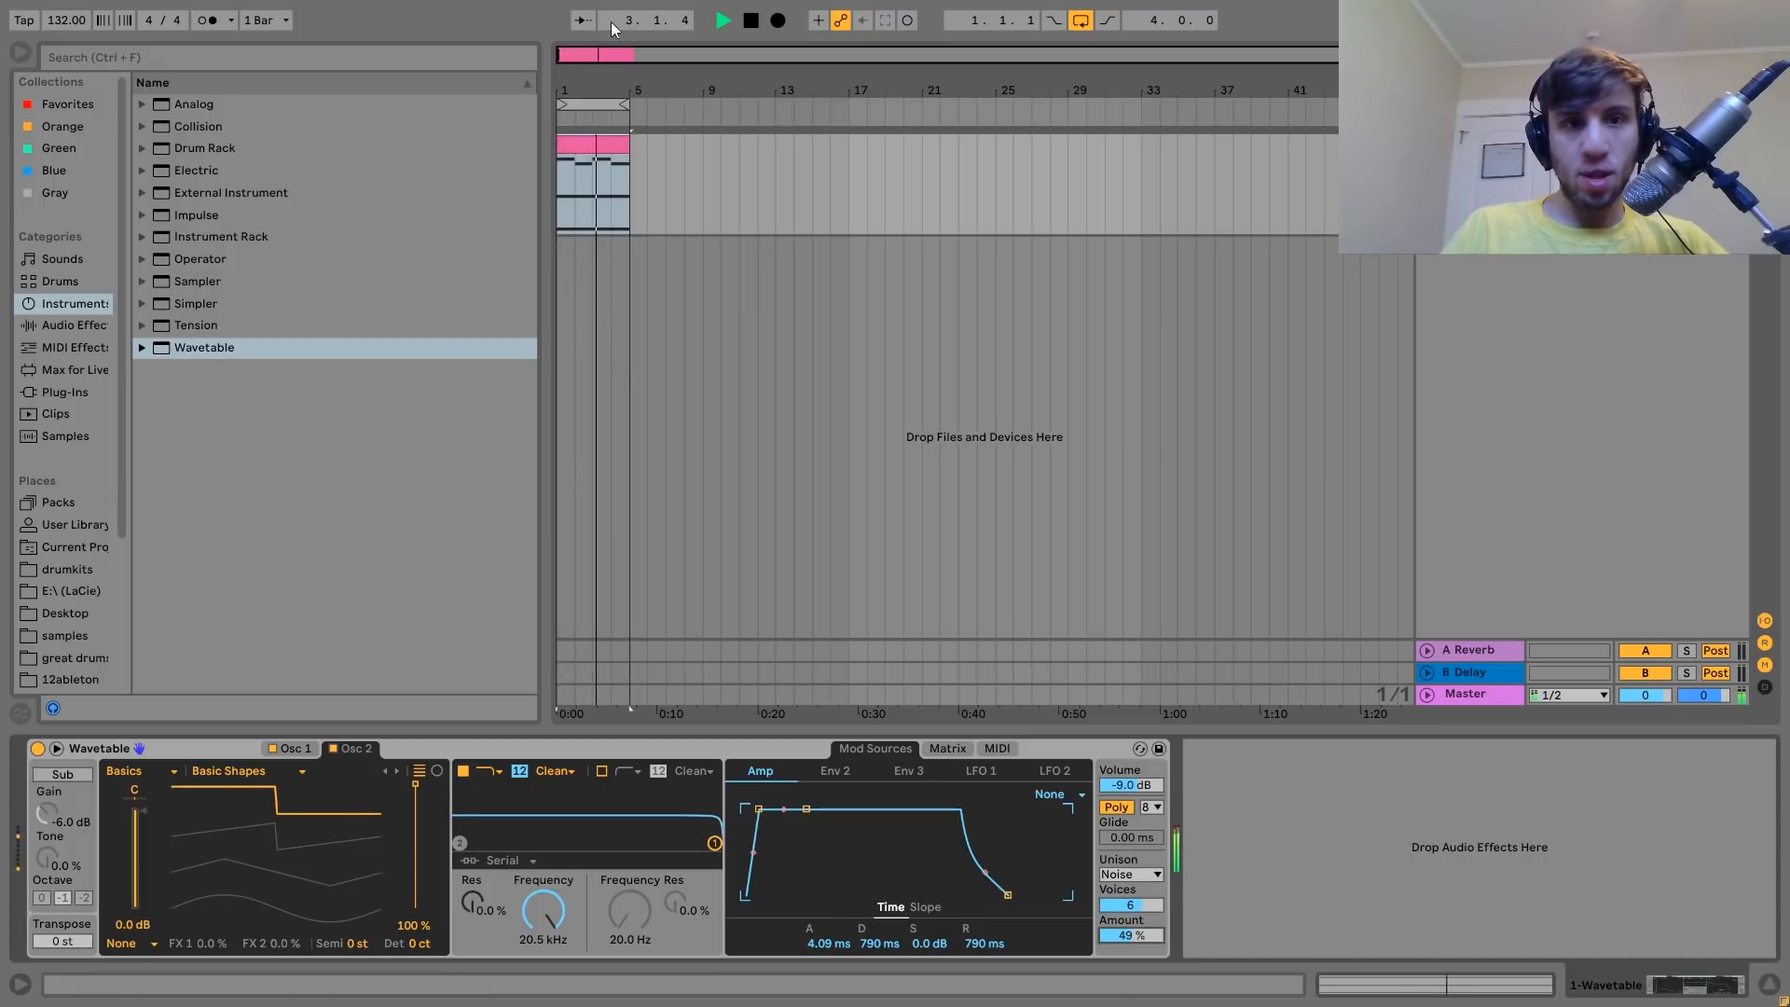
key("space")
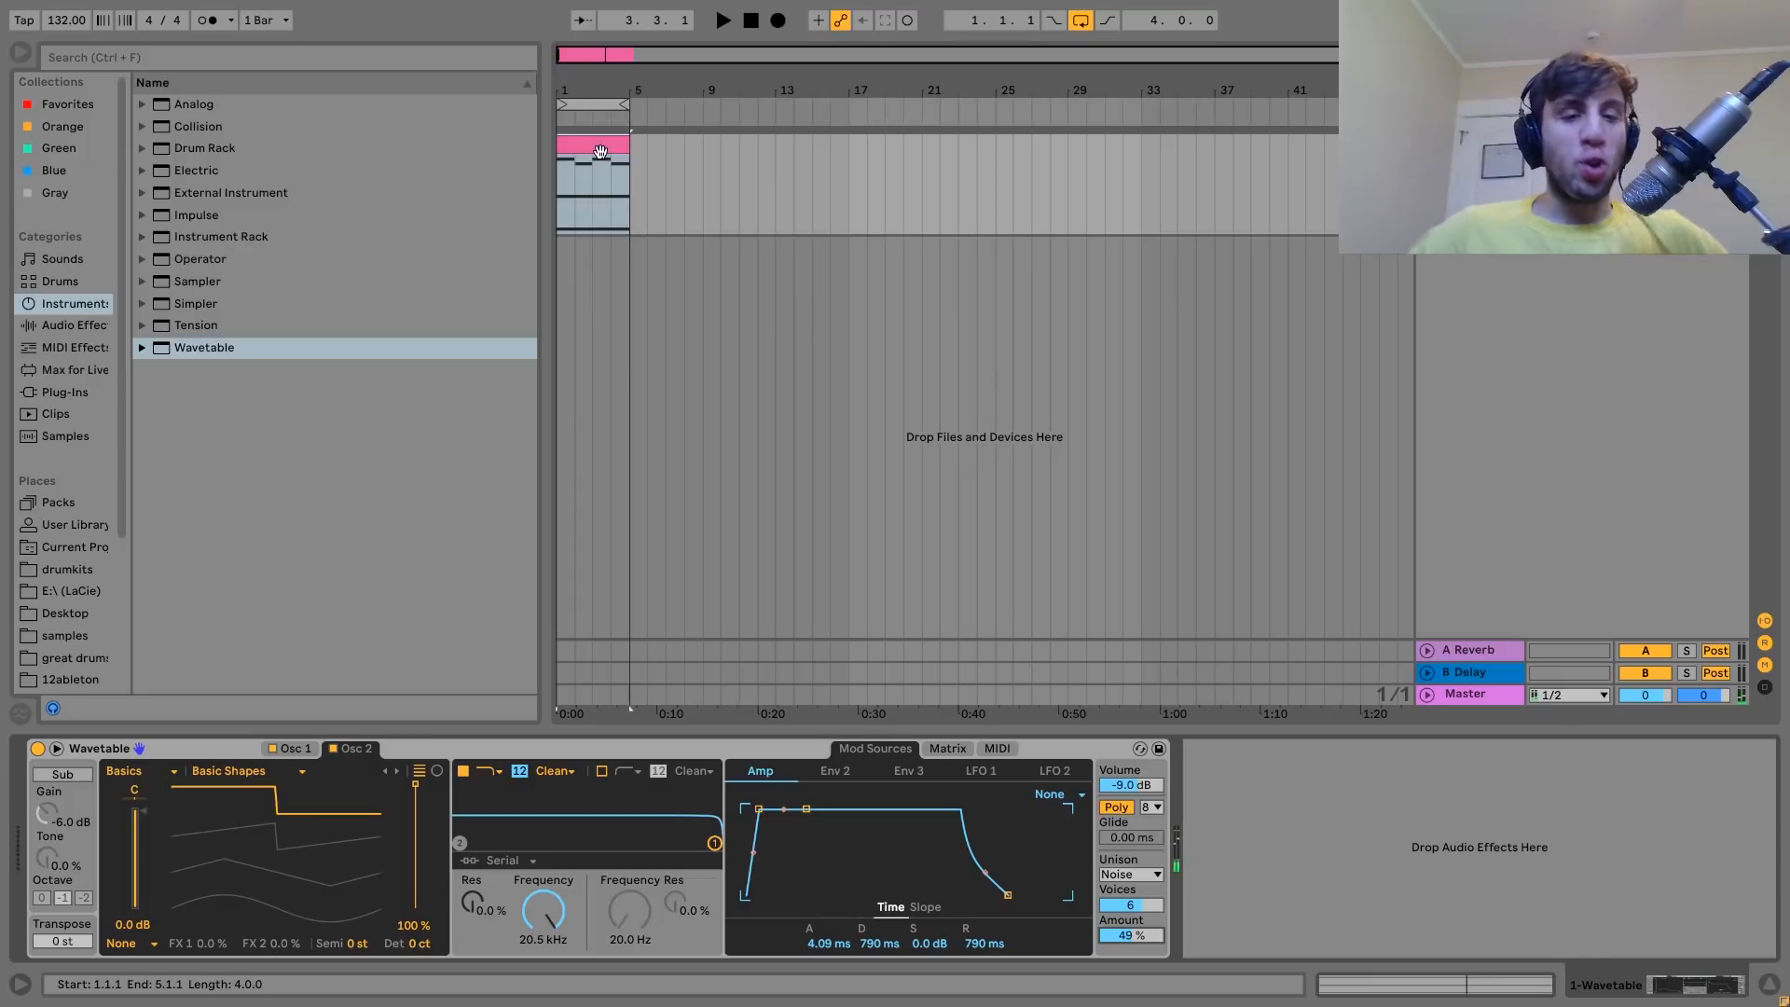
Set Filter 1 to a 225 Hz cutoff with 44% resonance while the loop plays.
key("space")
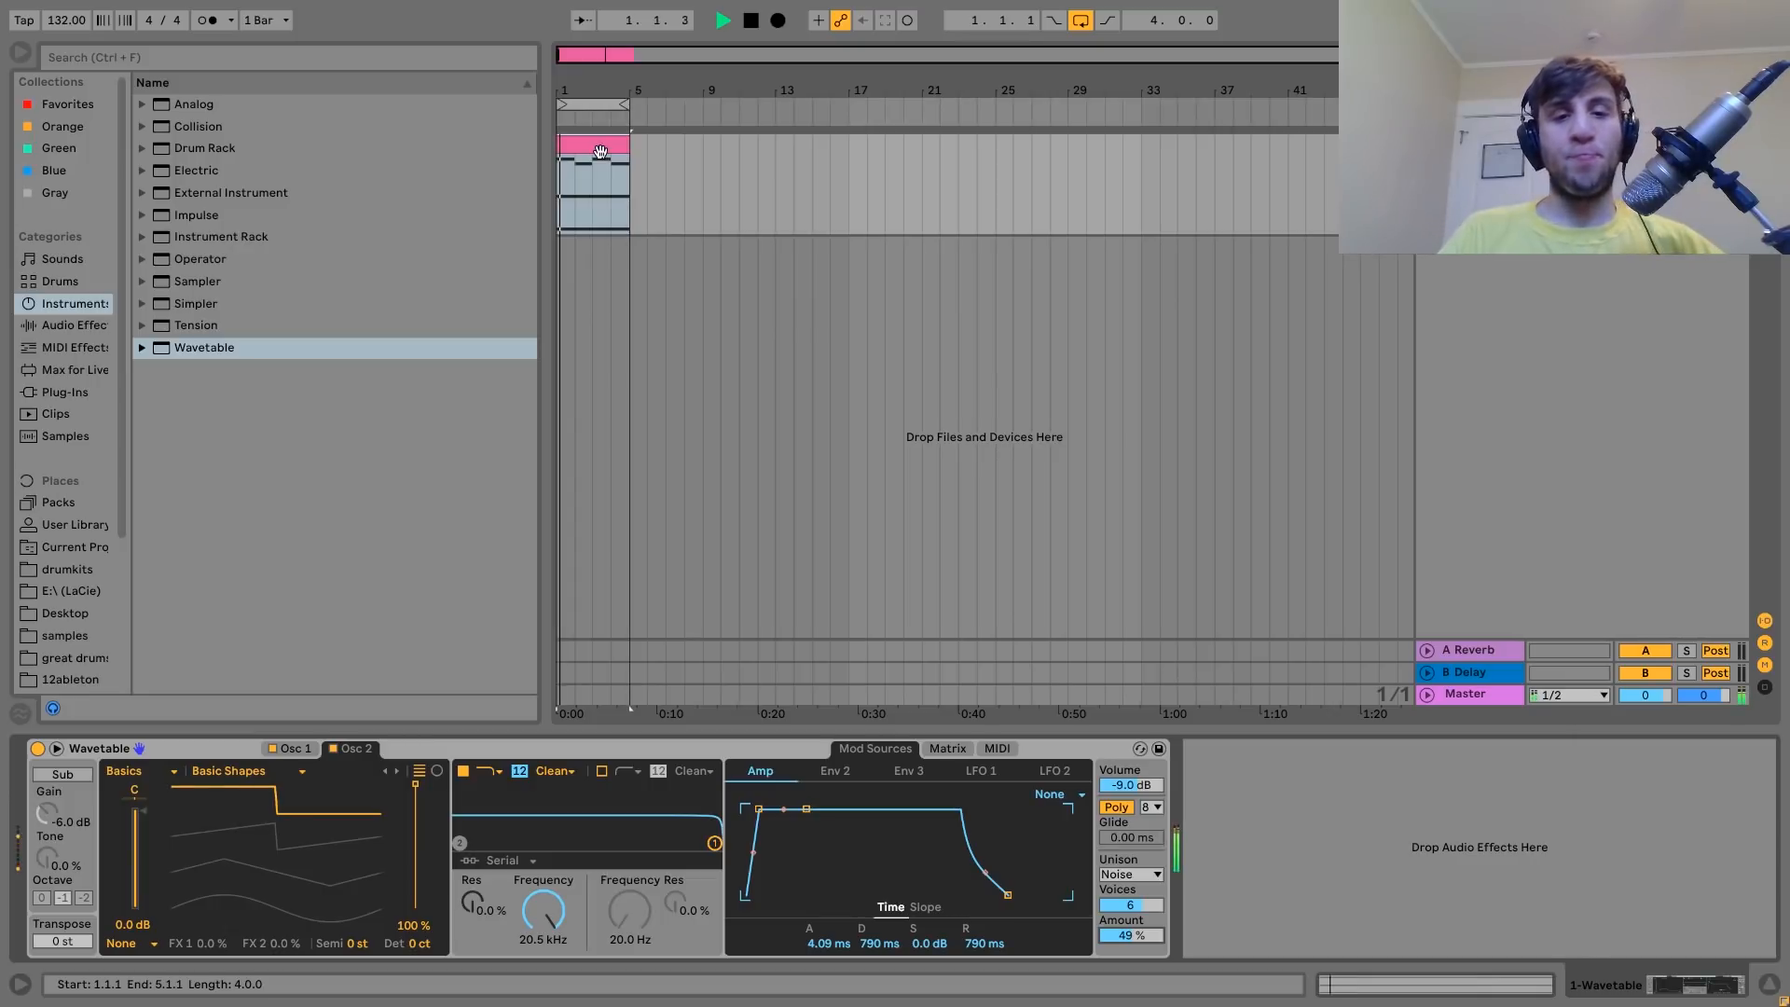
mouse_move(544, 909)
left_mouse_down()
mouse_move(543, 970)
mouse_move(516, 871)
mouse_move(518, 905)
left_mouse_up()
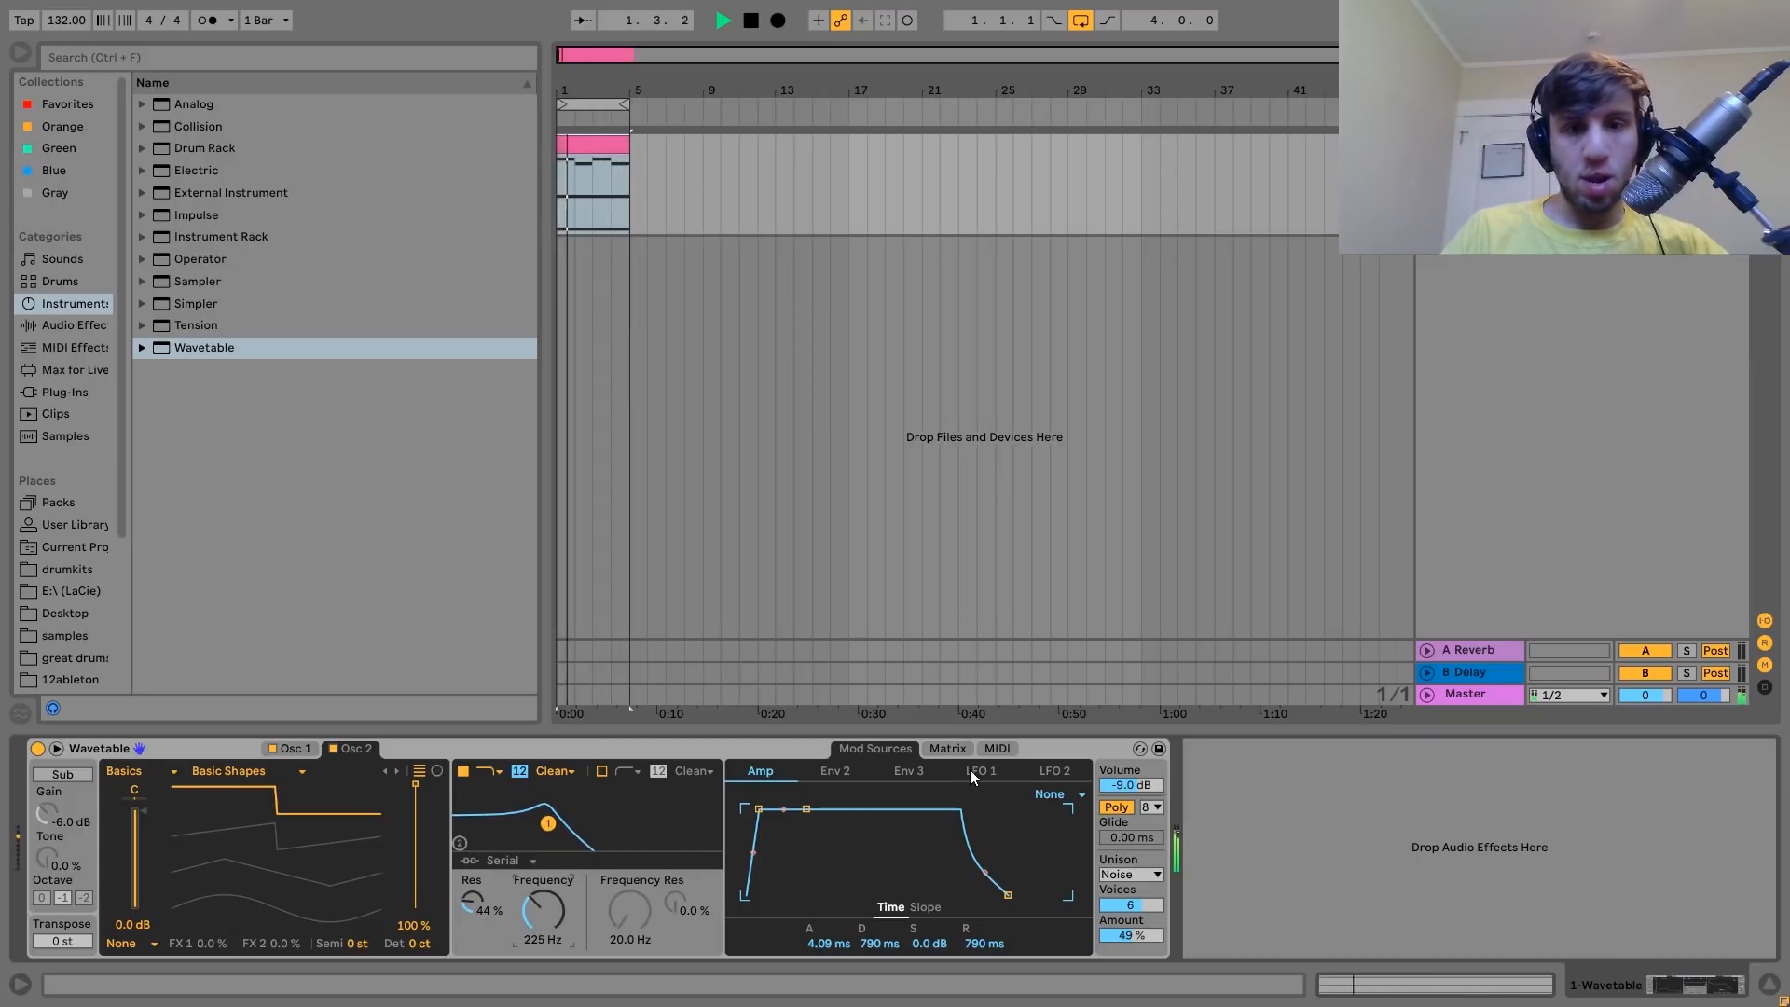
key("space")
Modulate the Filter 1 frequency with LFO 1 by an amount of 11 and set the LFO rate to 0.44 Hz.
left_click(948, 751)
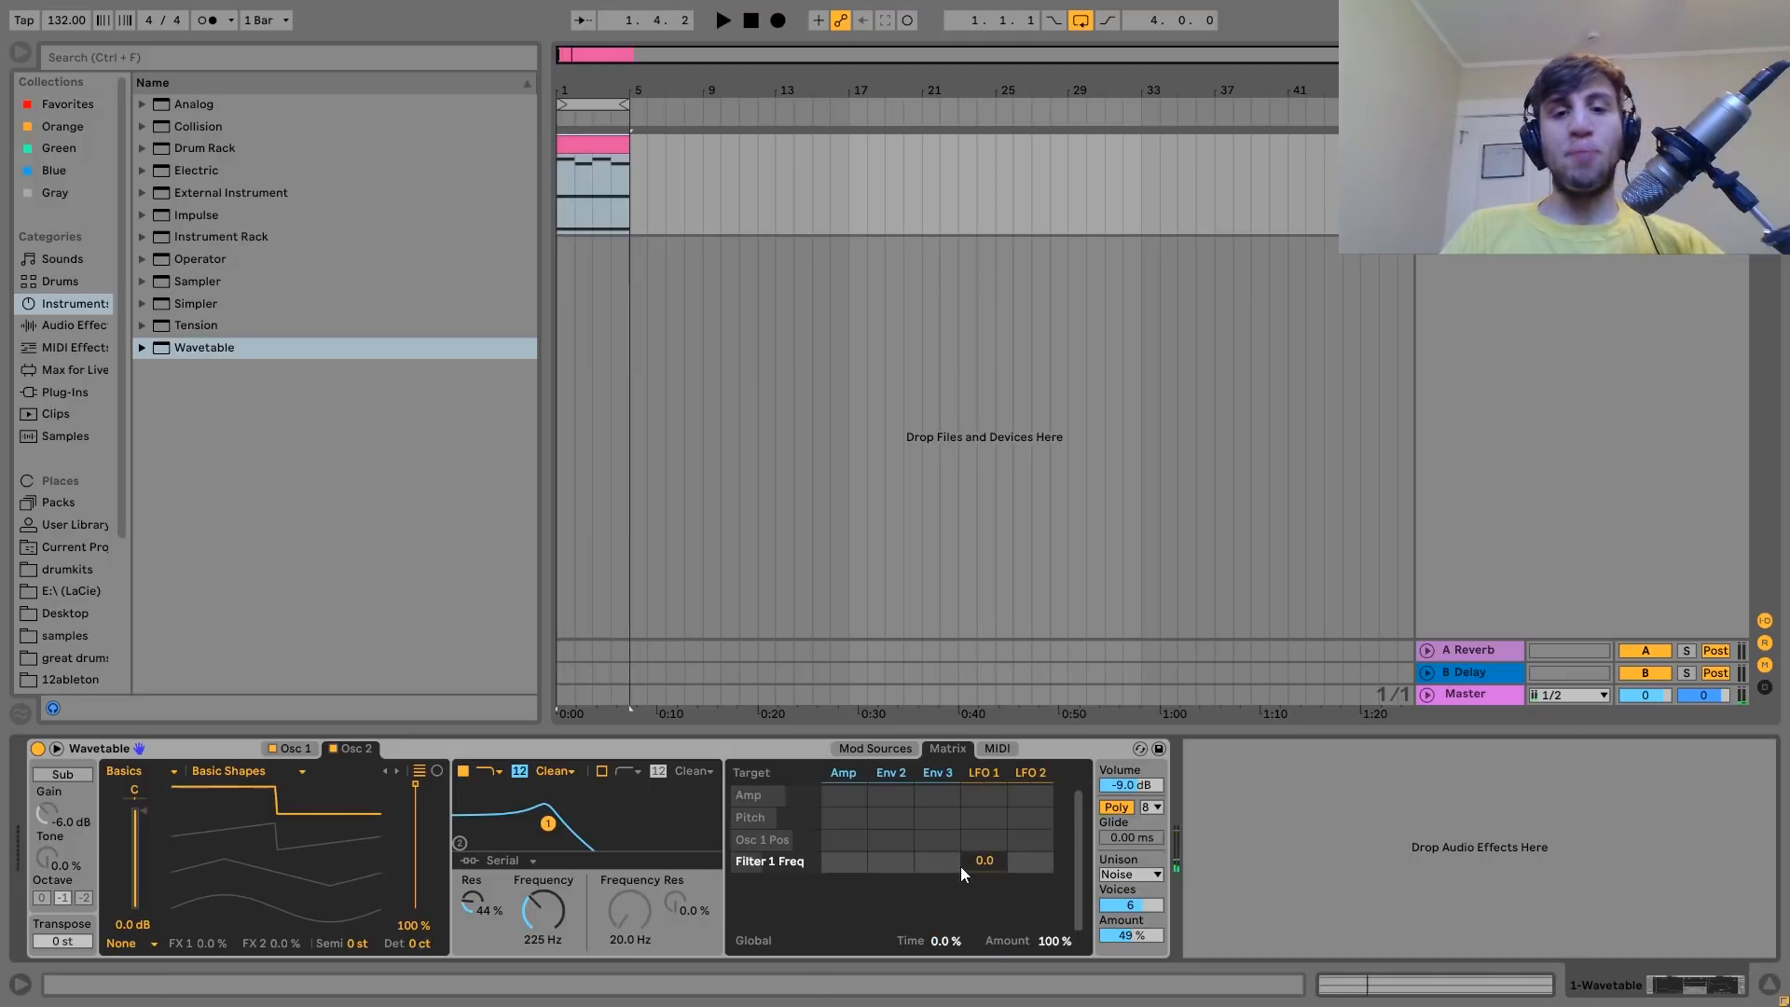
mouse_move(981, 865)
left_mouse_down()
mouse_move(982, 844)
mouse_move(985, 875)
left_mouse_up()
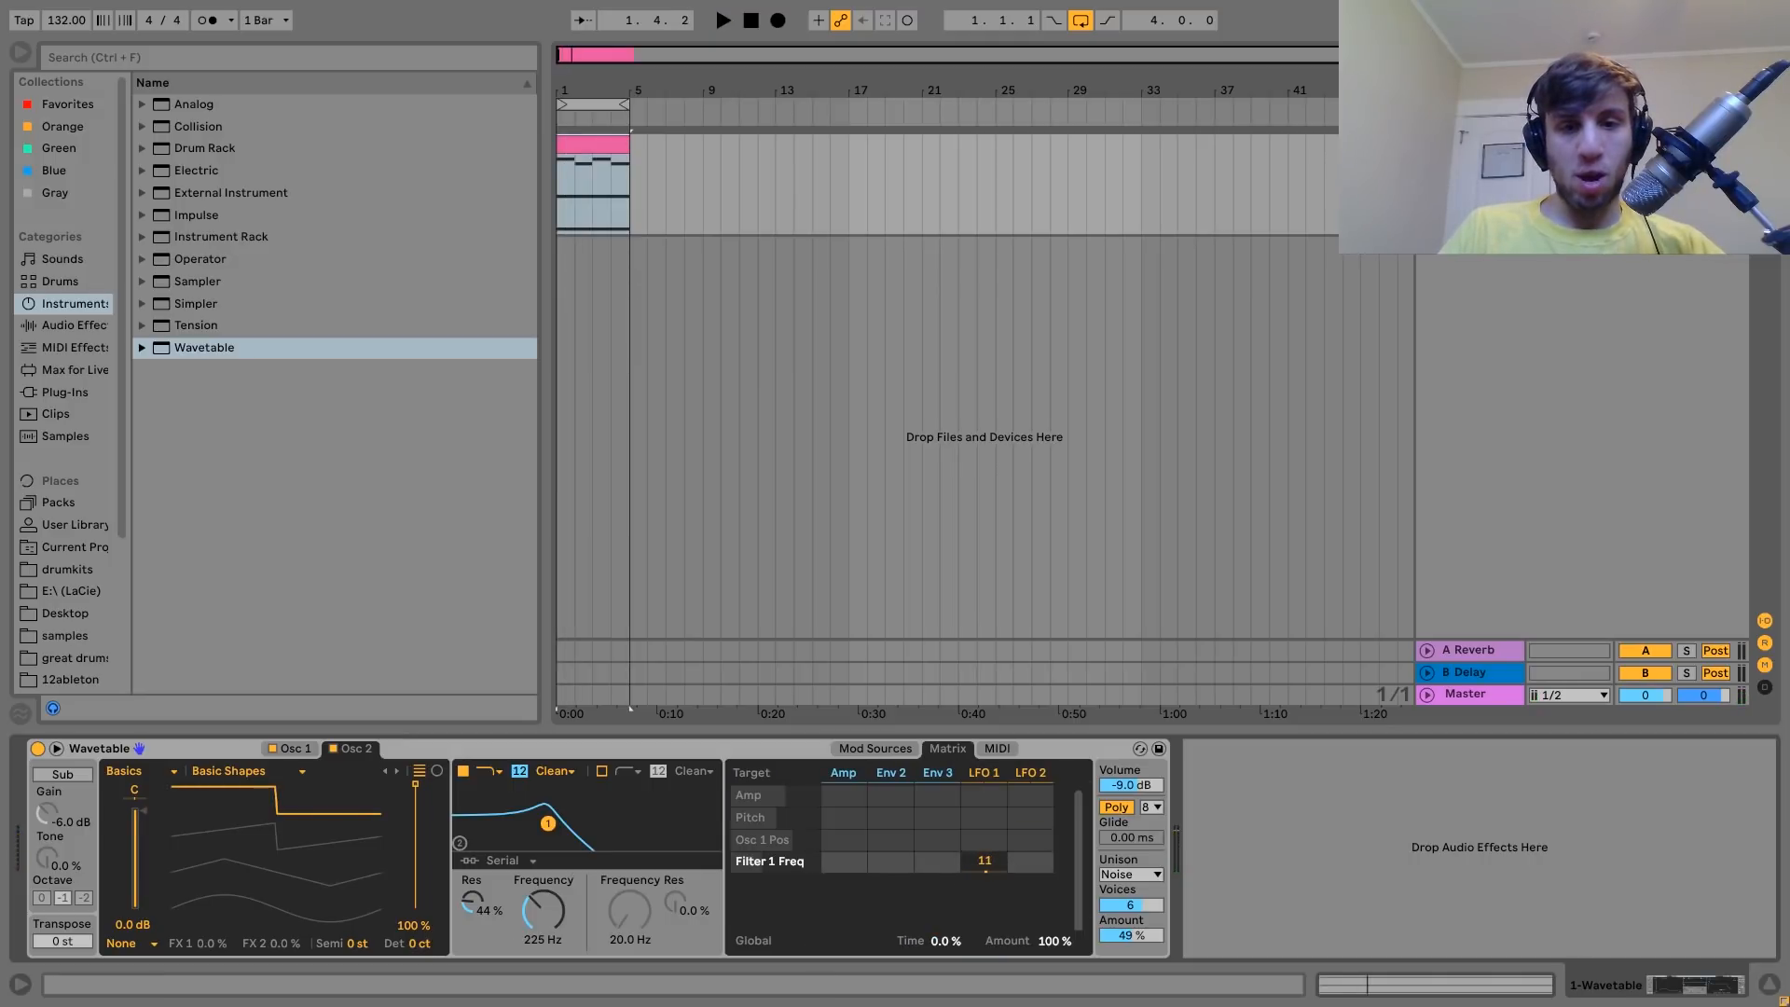
left_click(886, 747)
left_click(975, 771)
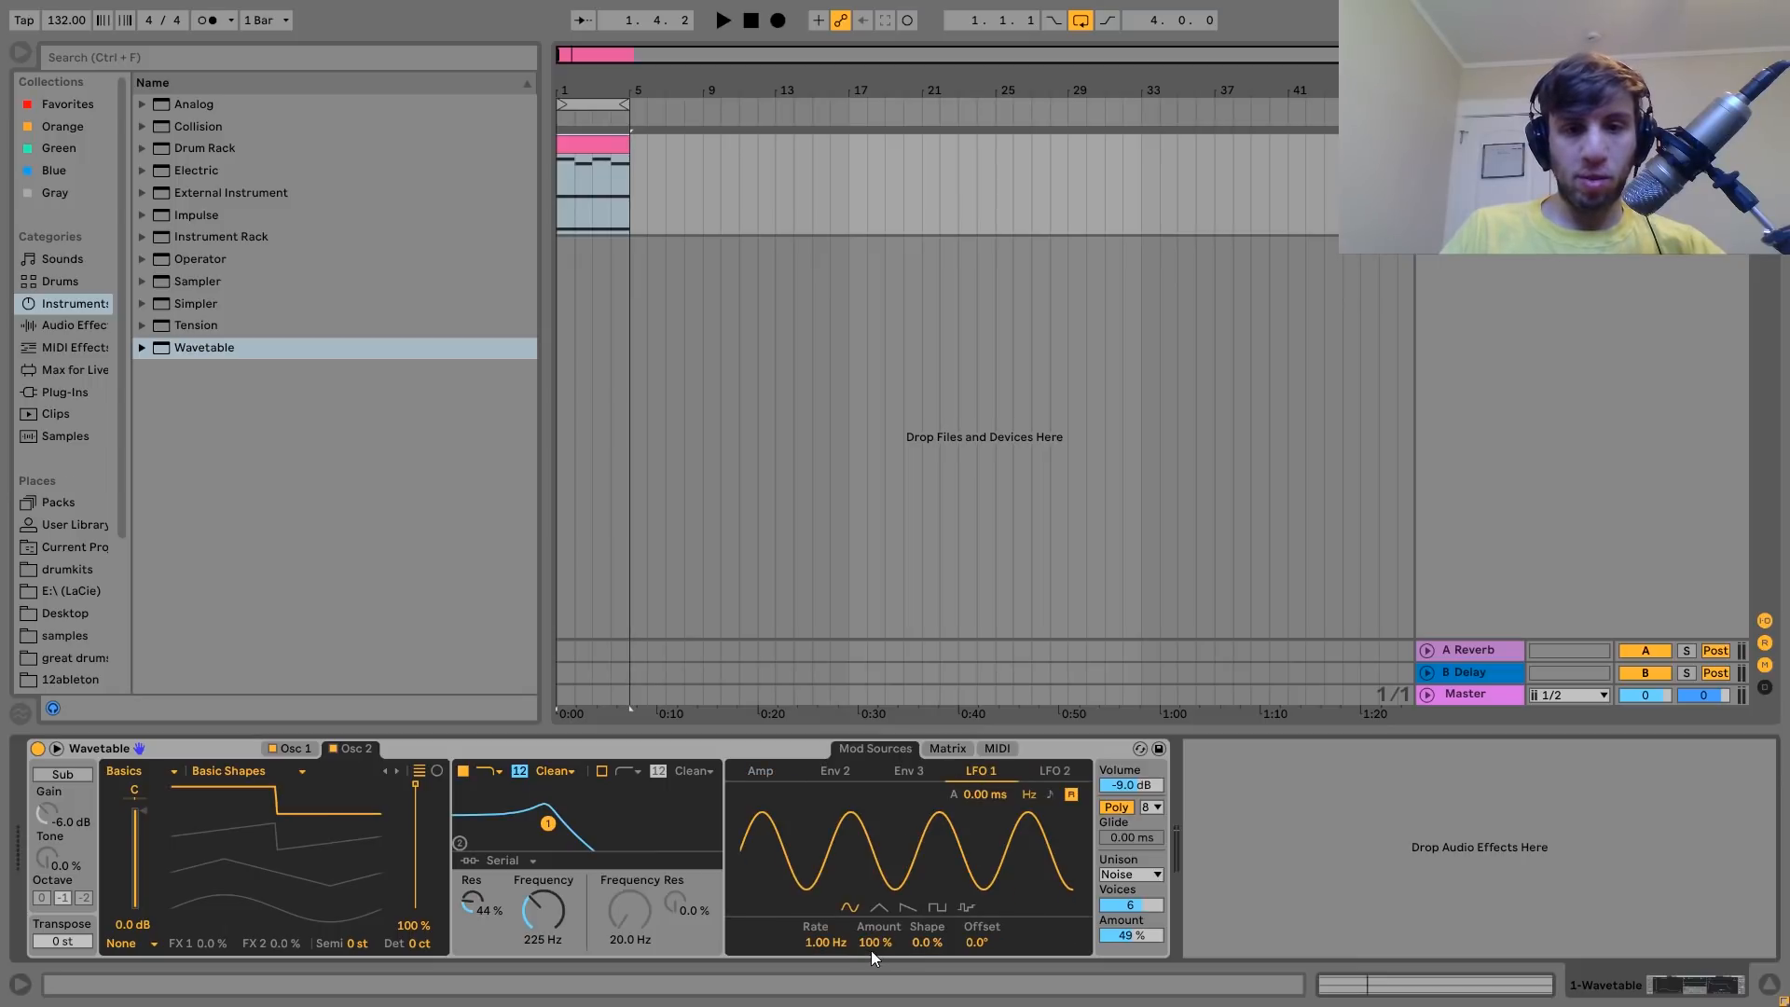
mouse_move(826, 942)
left_mouse_down()
mouse_move(826, 974)
mouse_move(824, 933)
left_mouse_up()
key("space")
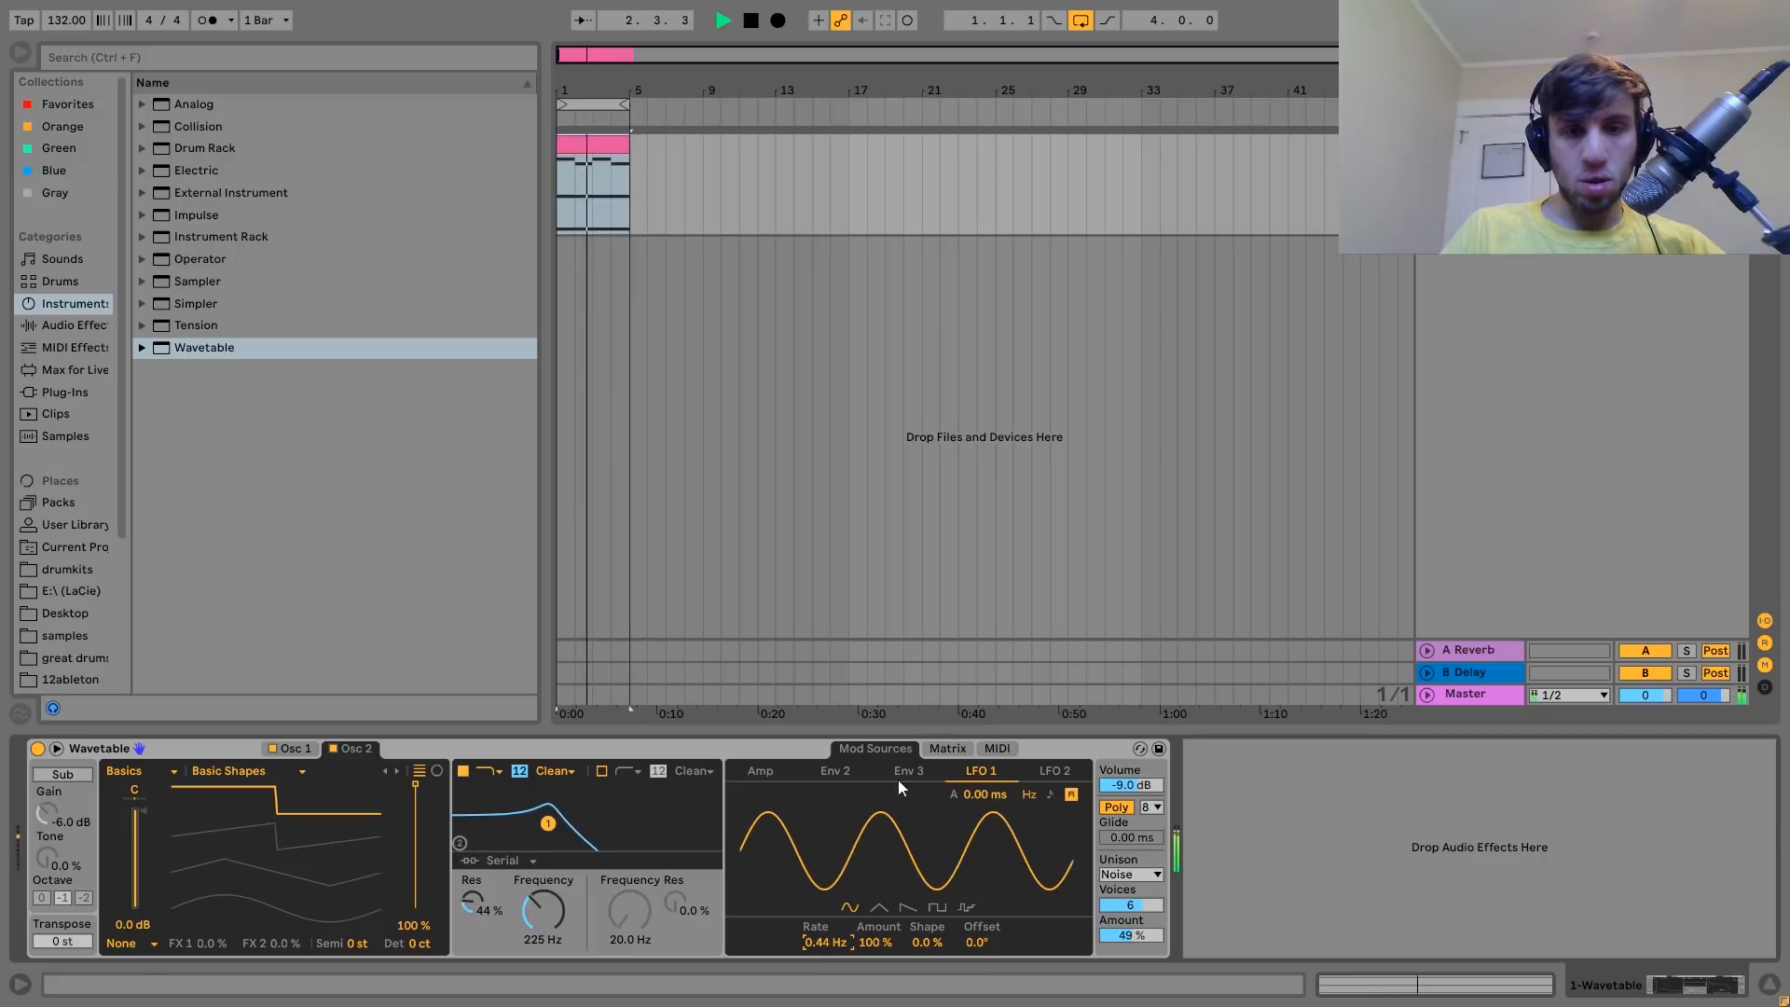
Set the LFO 1 modulation of Filter 1 frequency to 9.4 and the cutoff to 369 Hz, and audition the result.
left_click(934, 750)
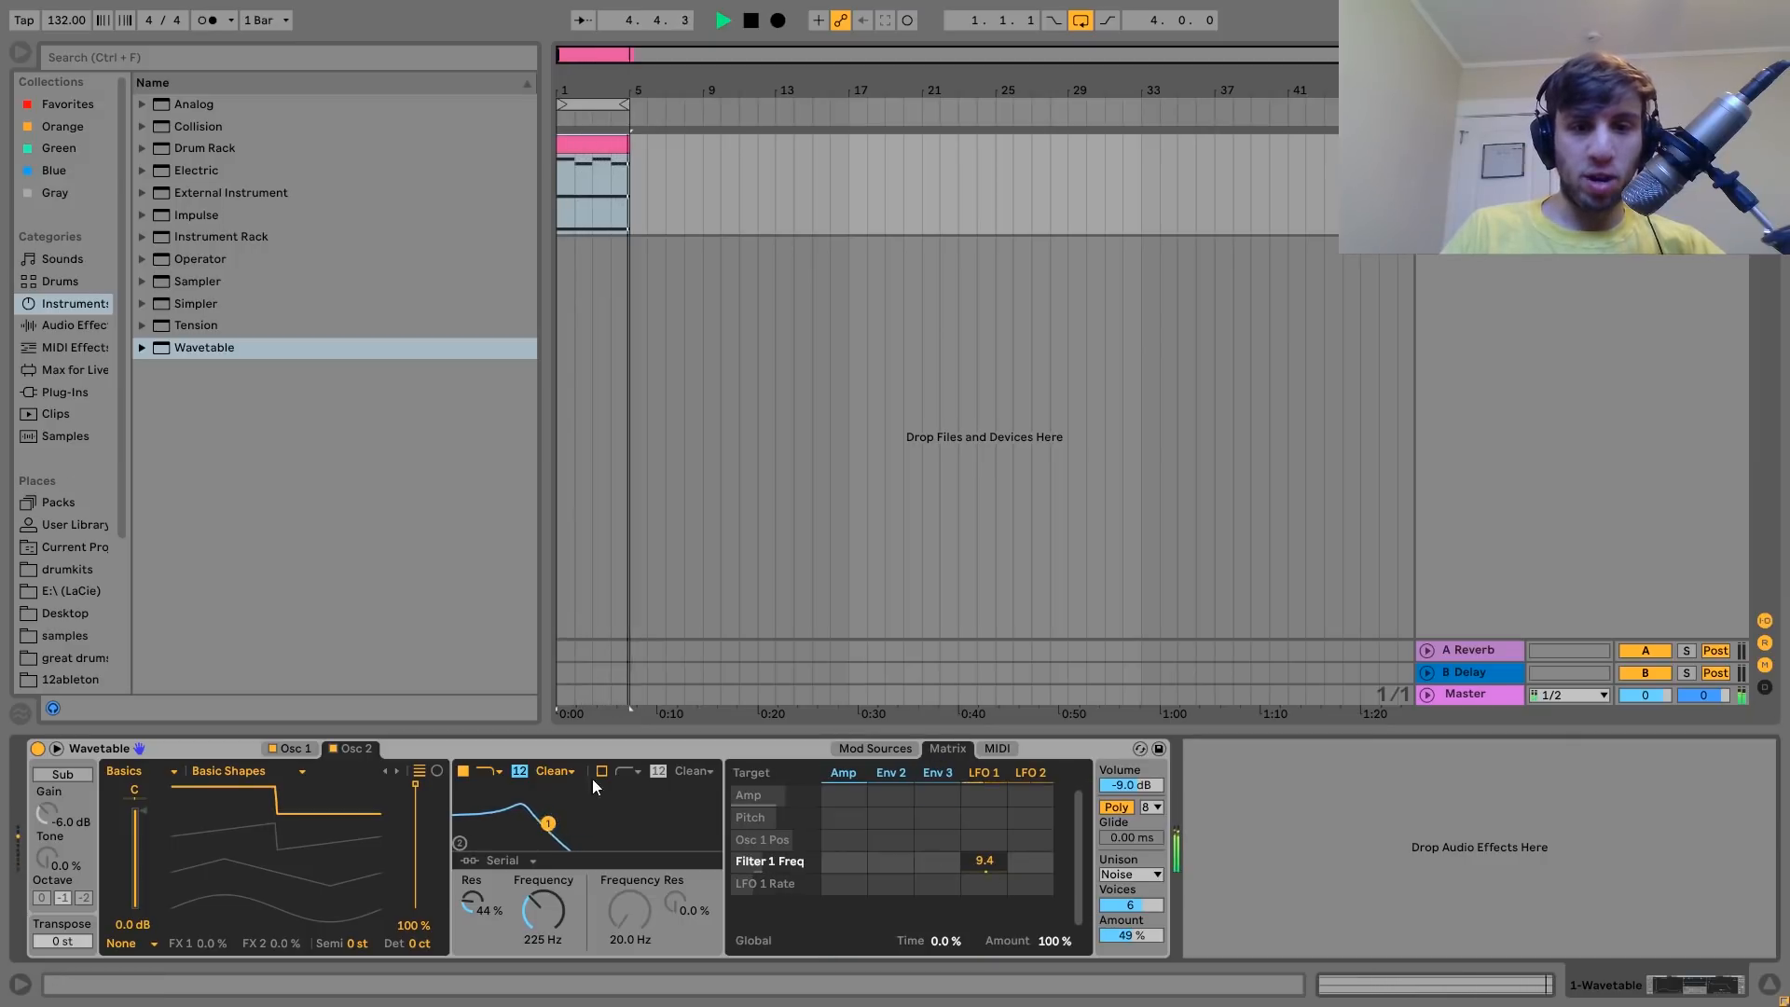
mouse_move(541, 906)
left_mouse_down()
mouse_move(540, 887)
mouse_move(563, 915)
left_mouse_up()
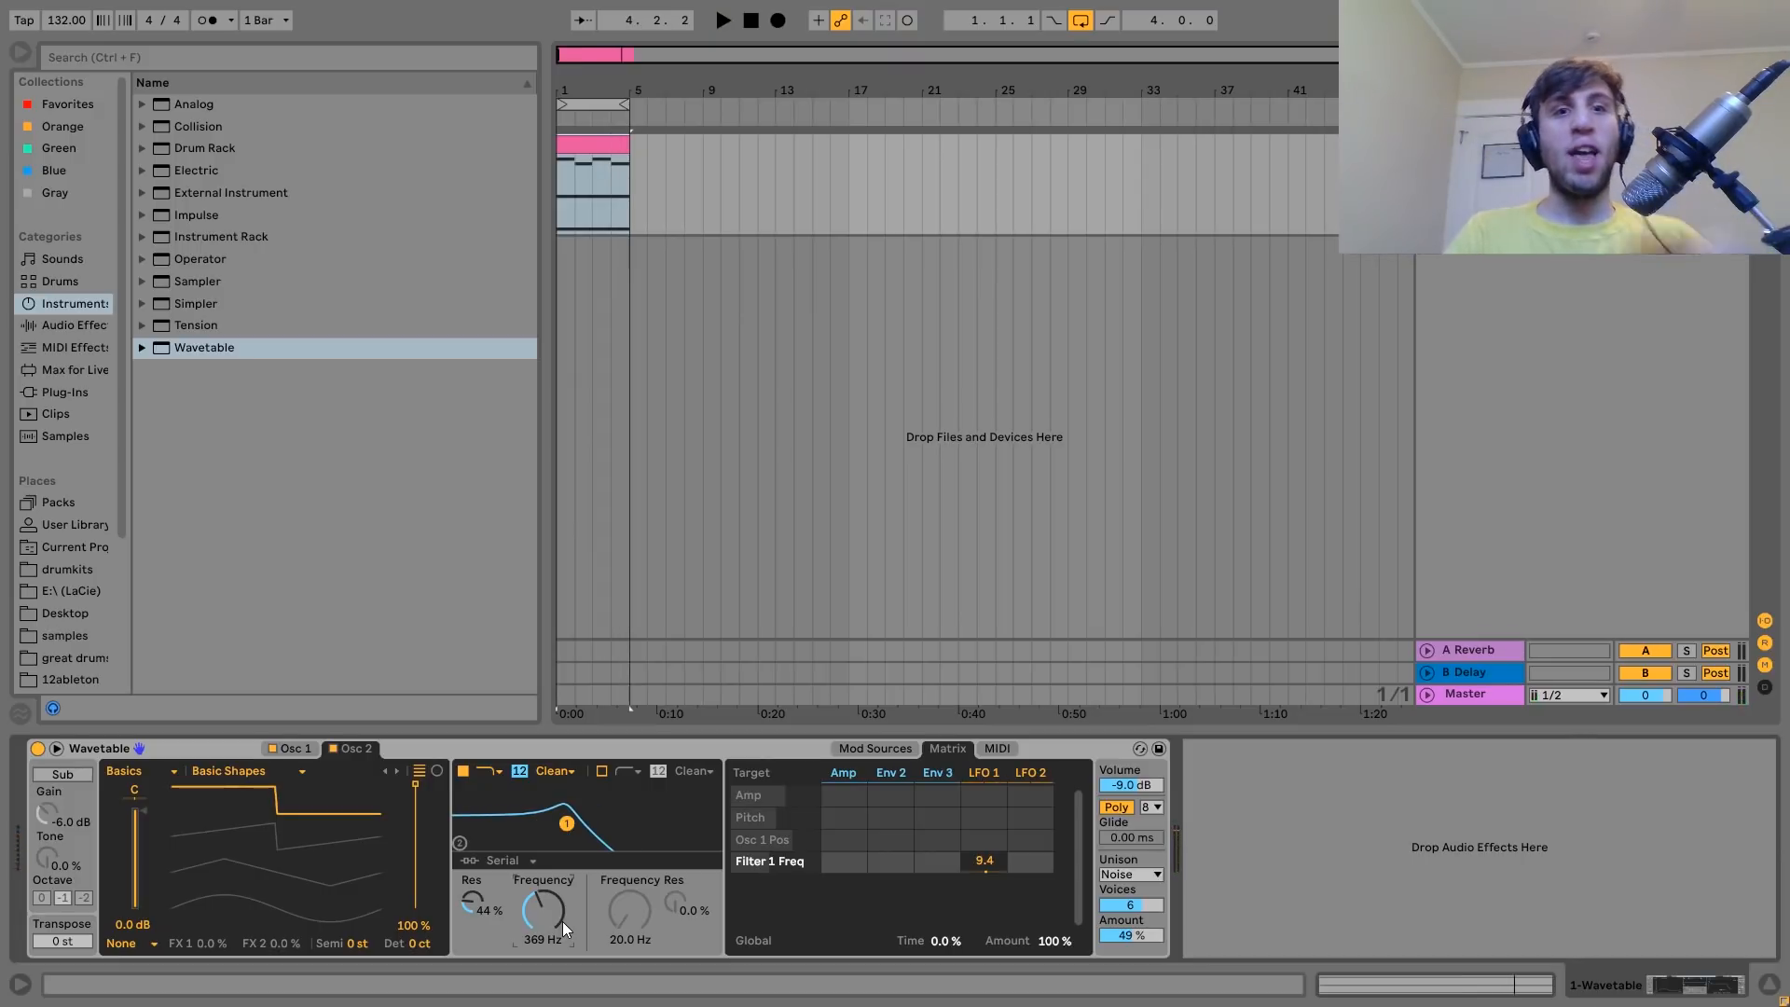
key("space")
key("space")
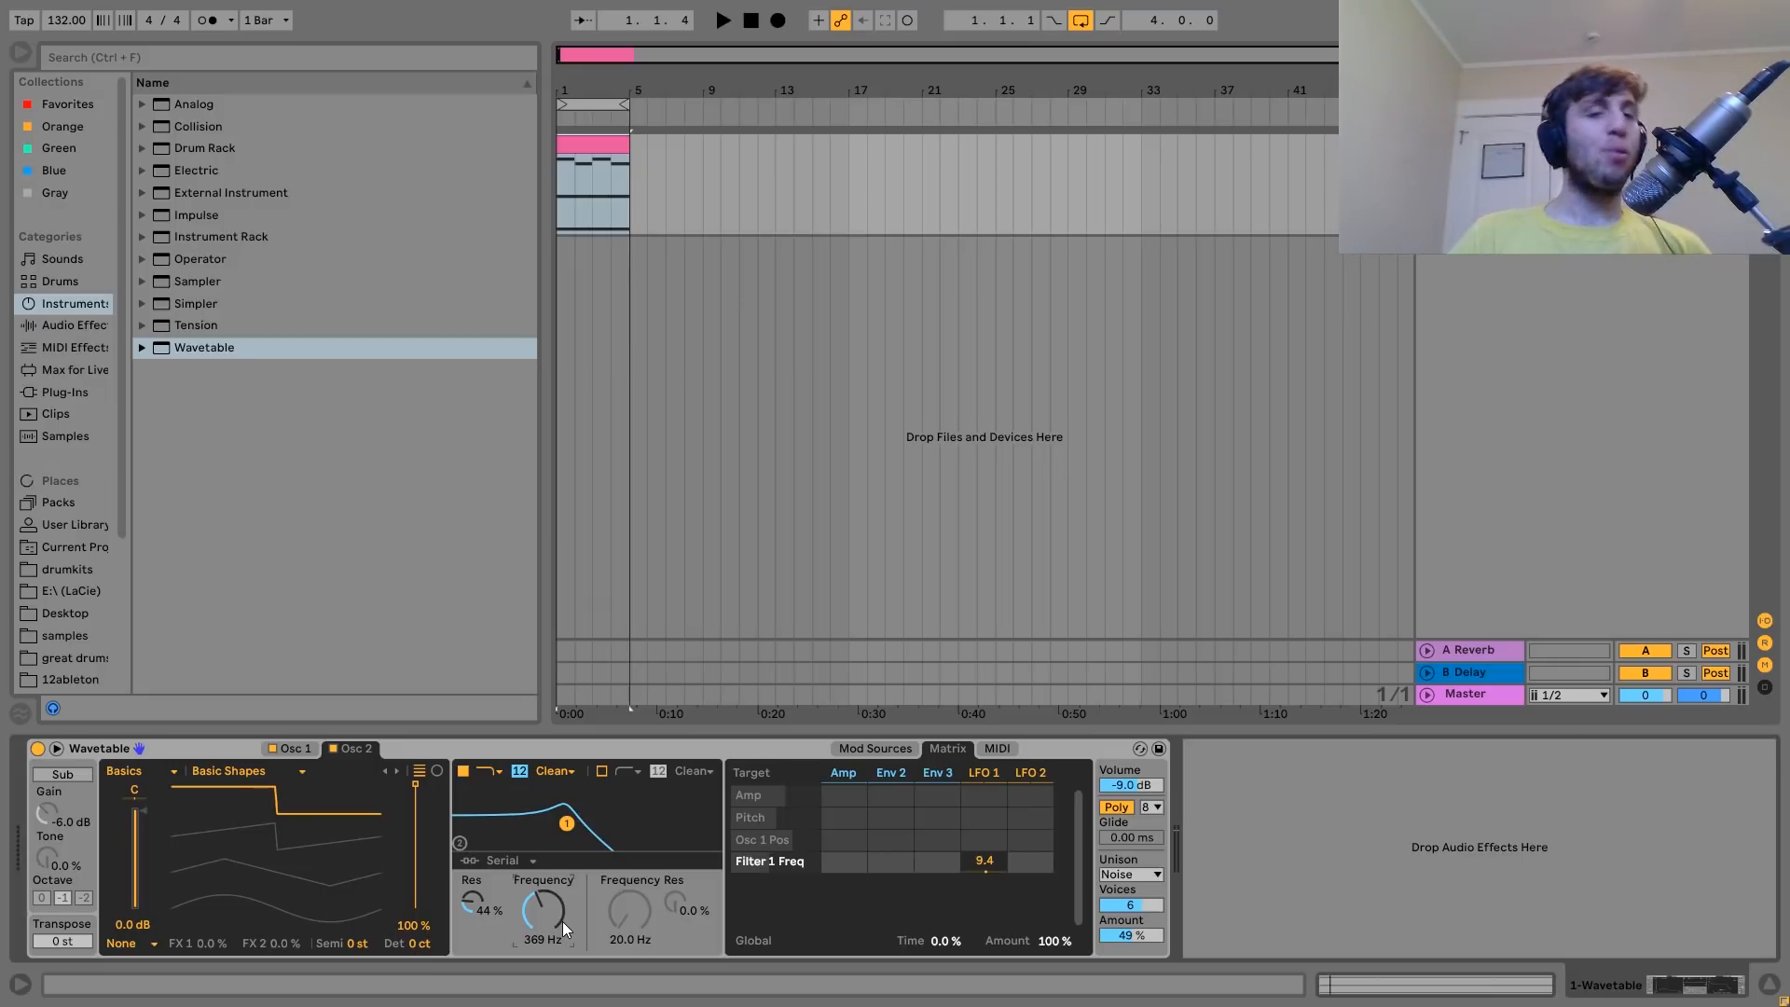
key("space")
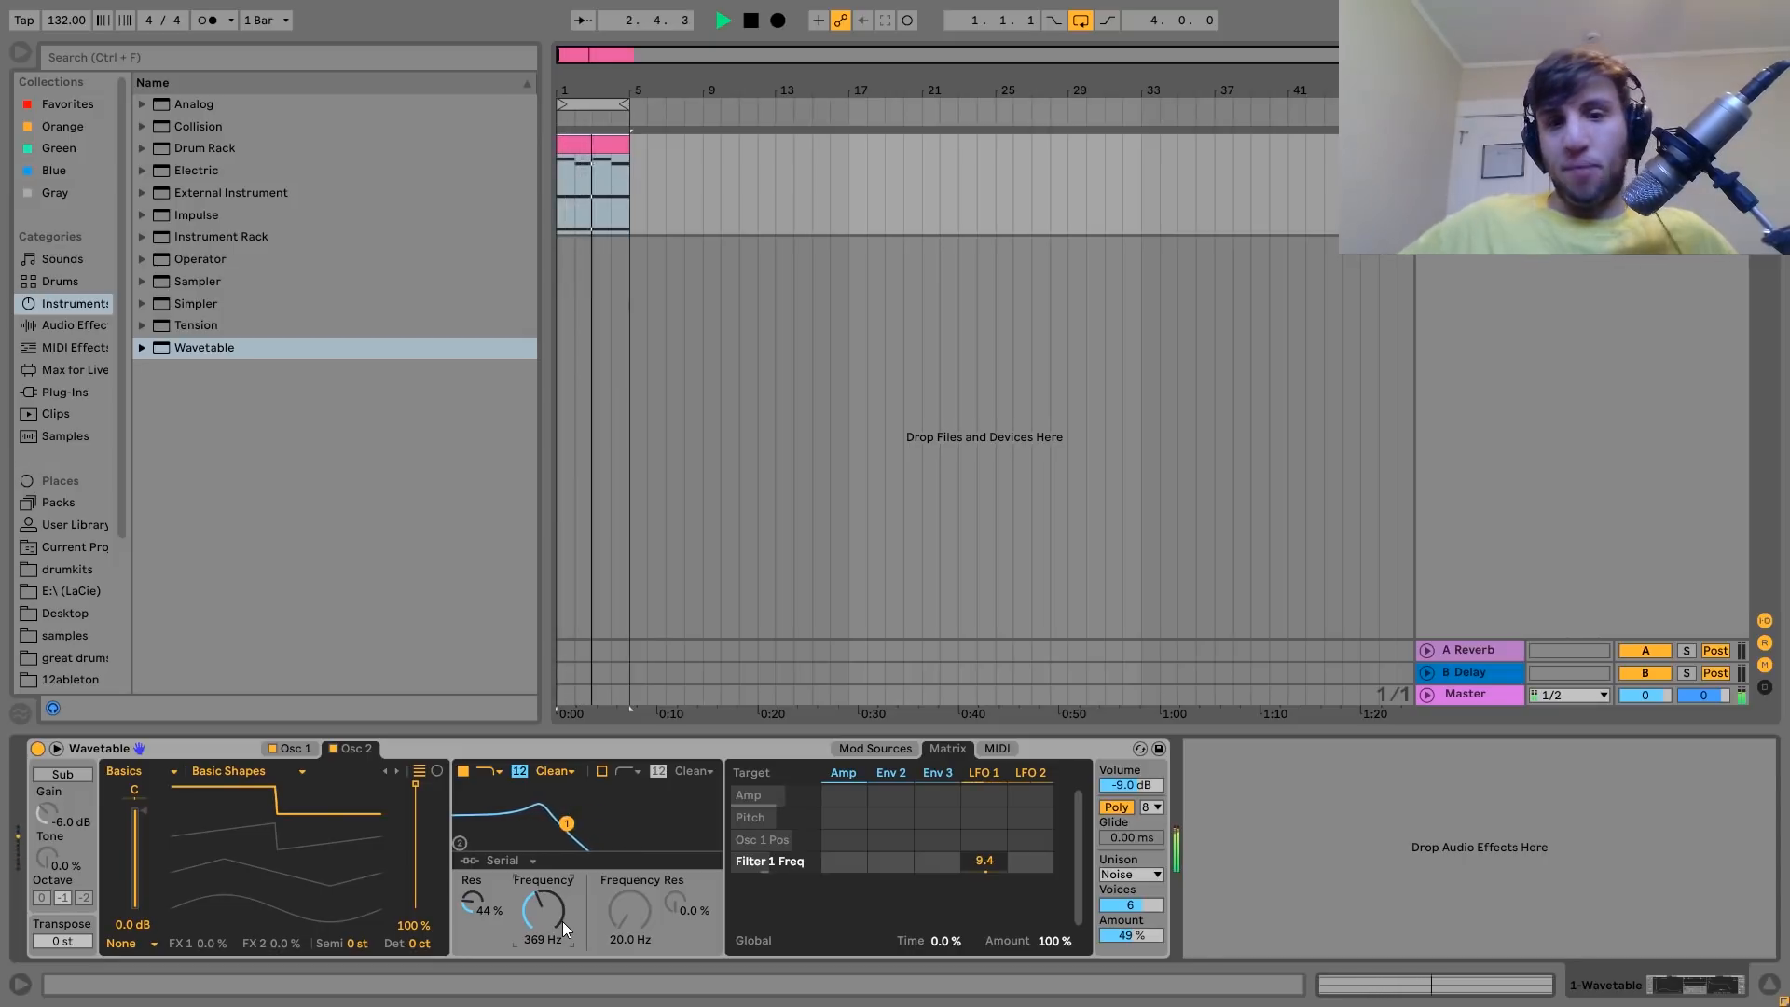
Audition the looping chord clip with the current filter modulation, stopping and restarting playback.
key("space")
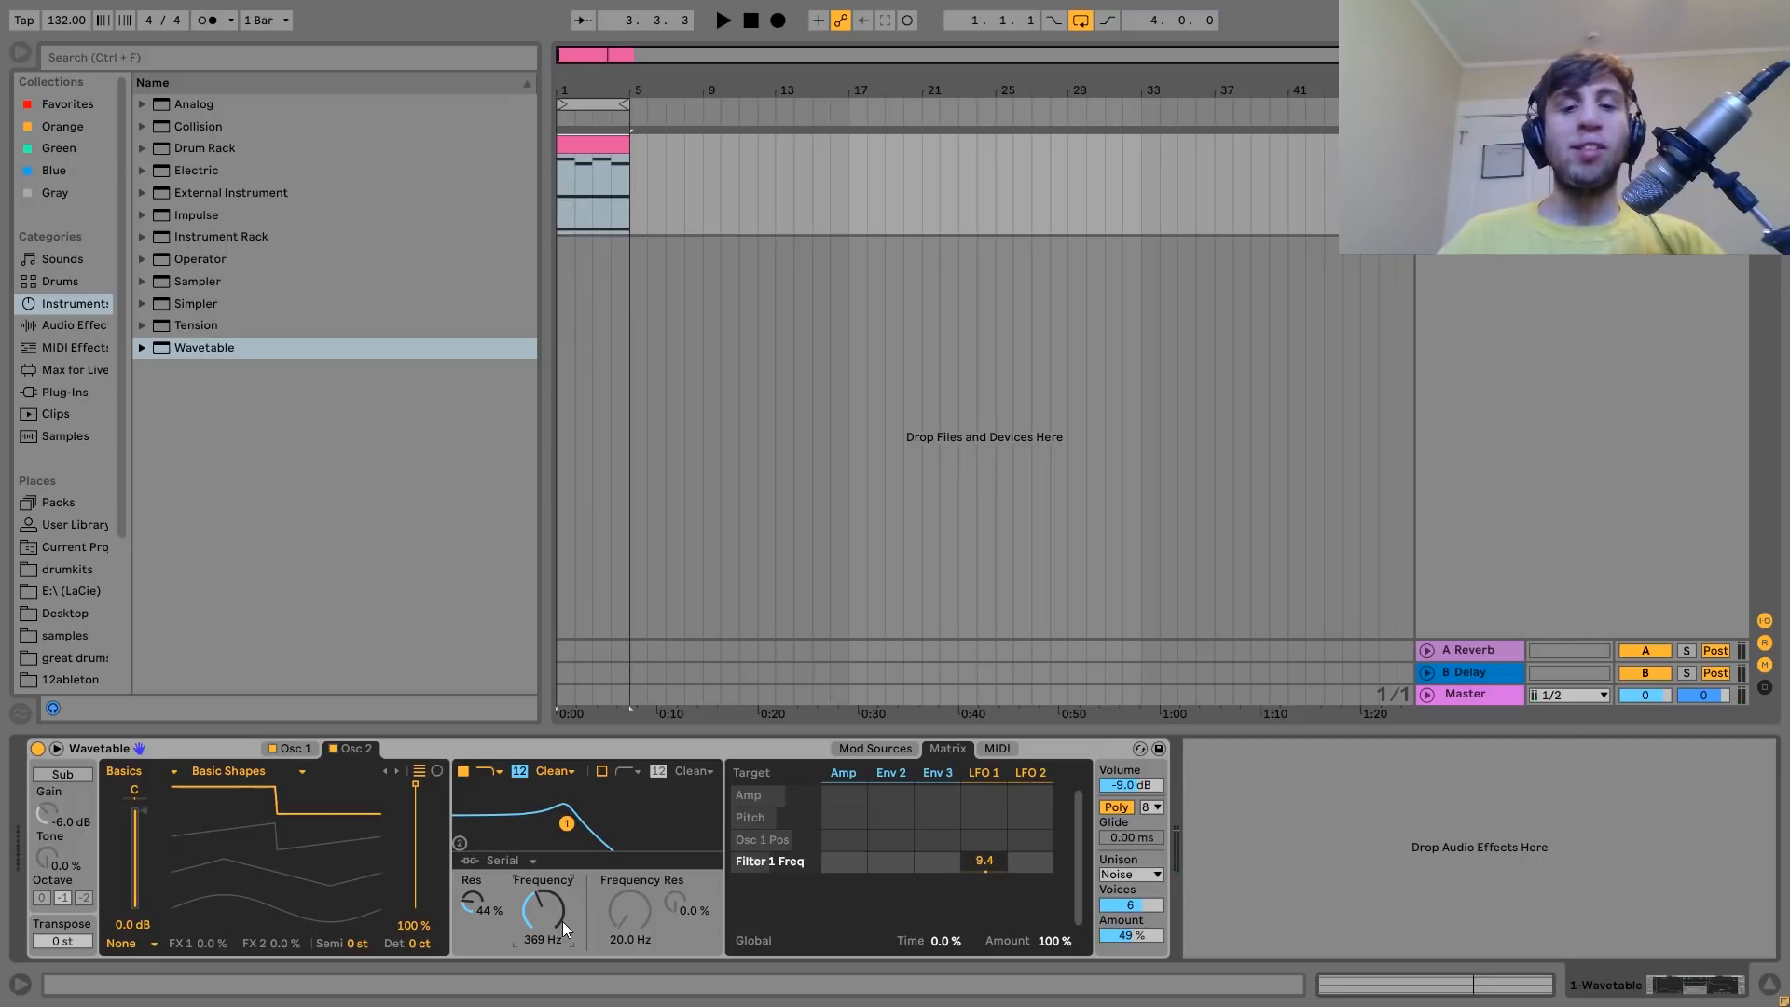
key("space")
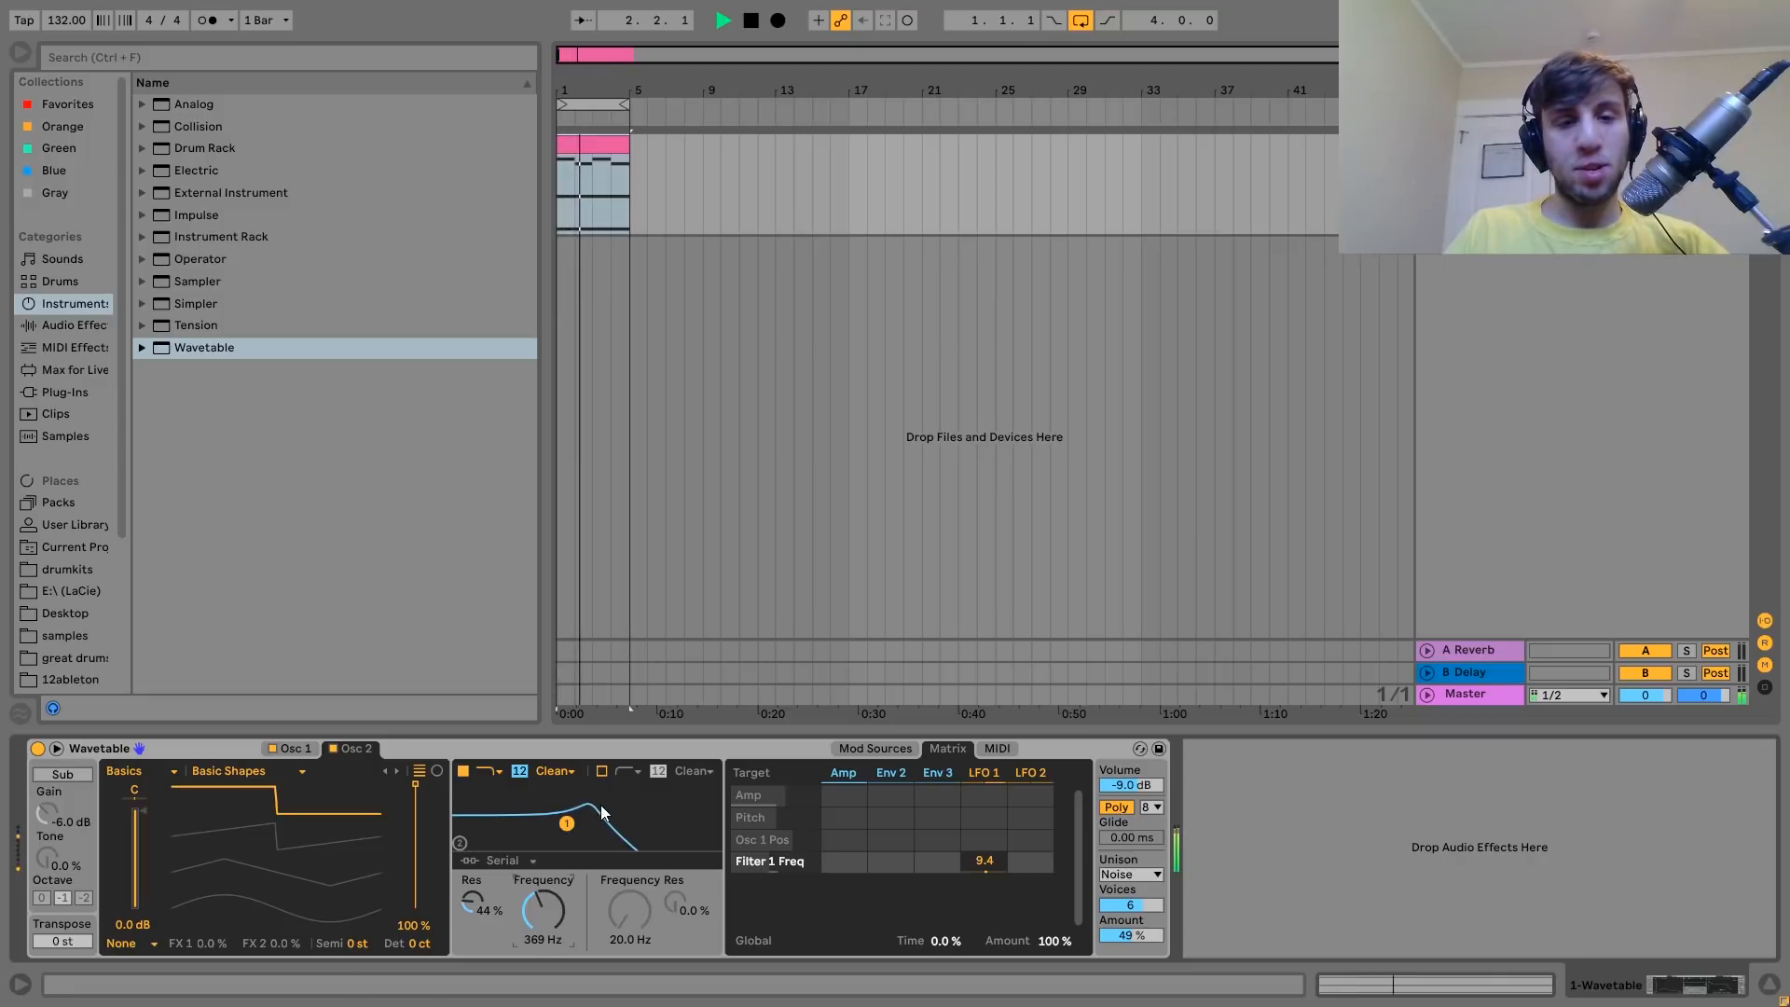
key("space")
key("space")
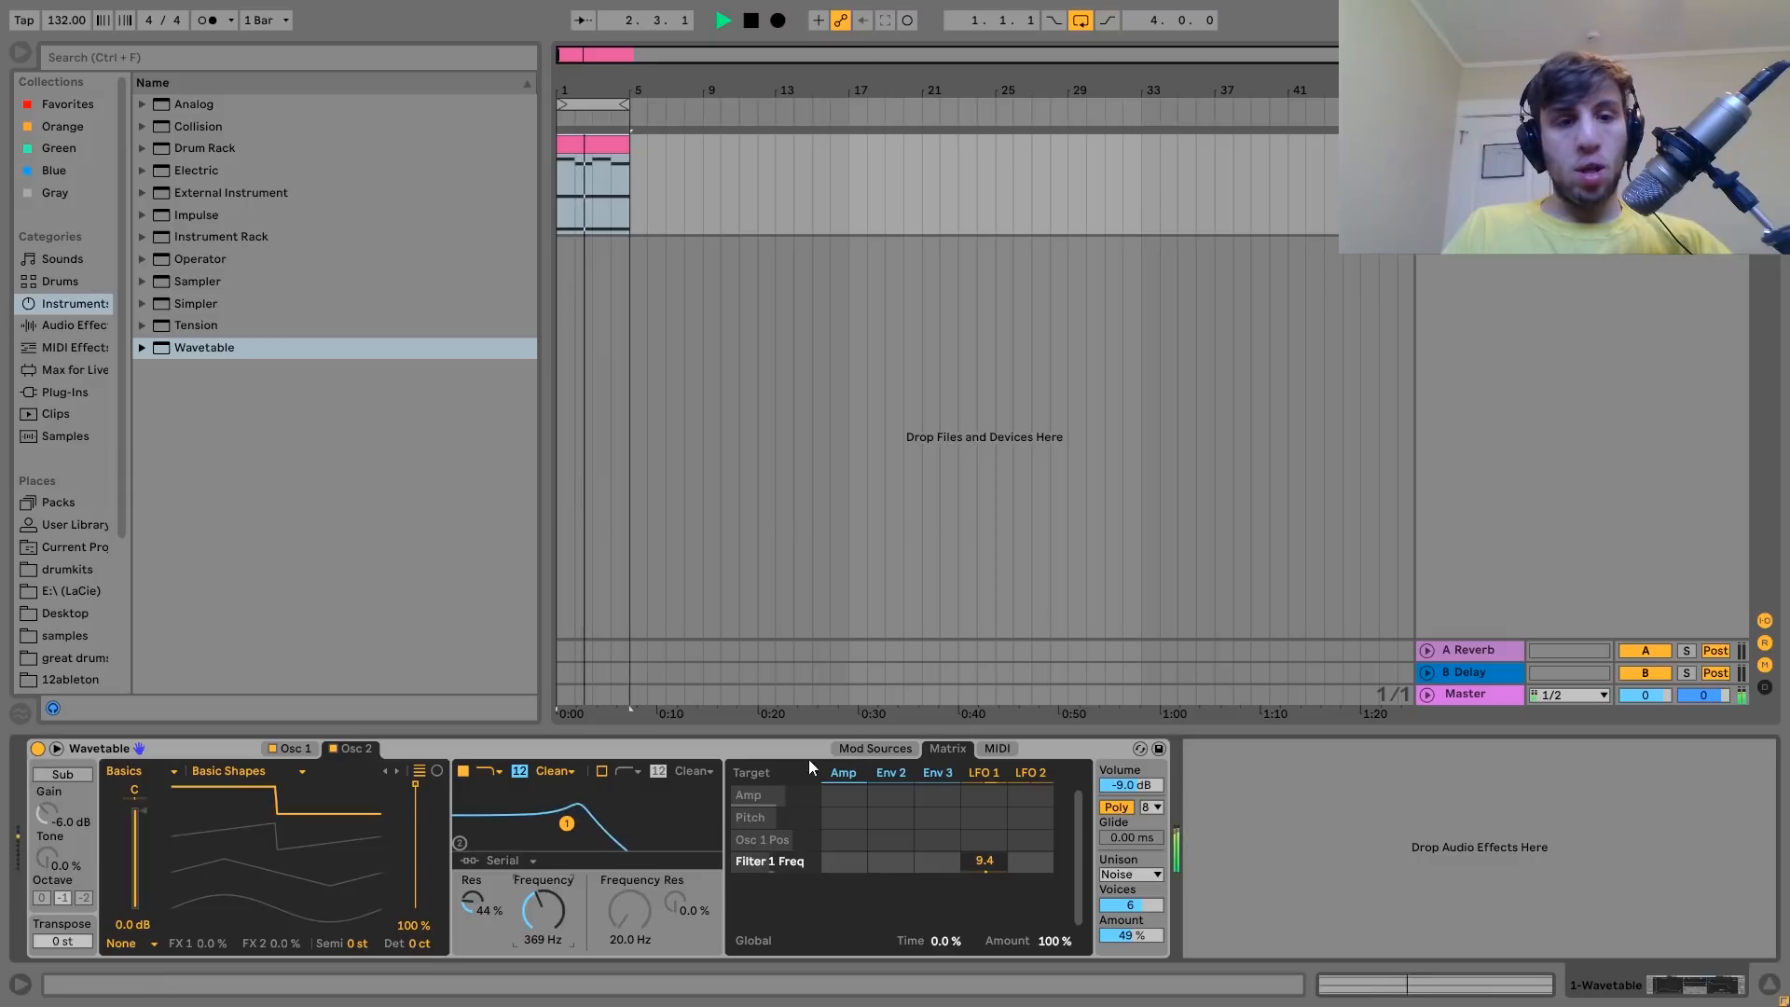
Stop the loop and transpose Oscillator 2 up by 12 semitones.
left_click(365, 947)
key("space")
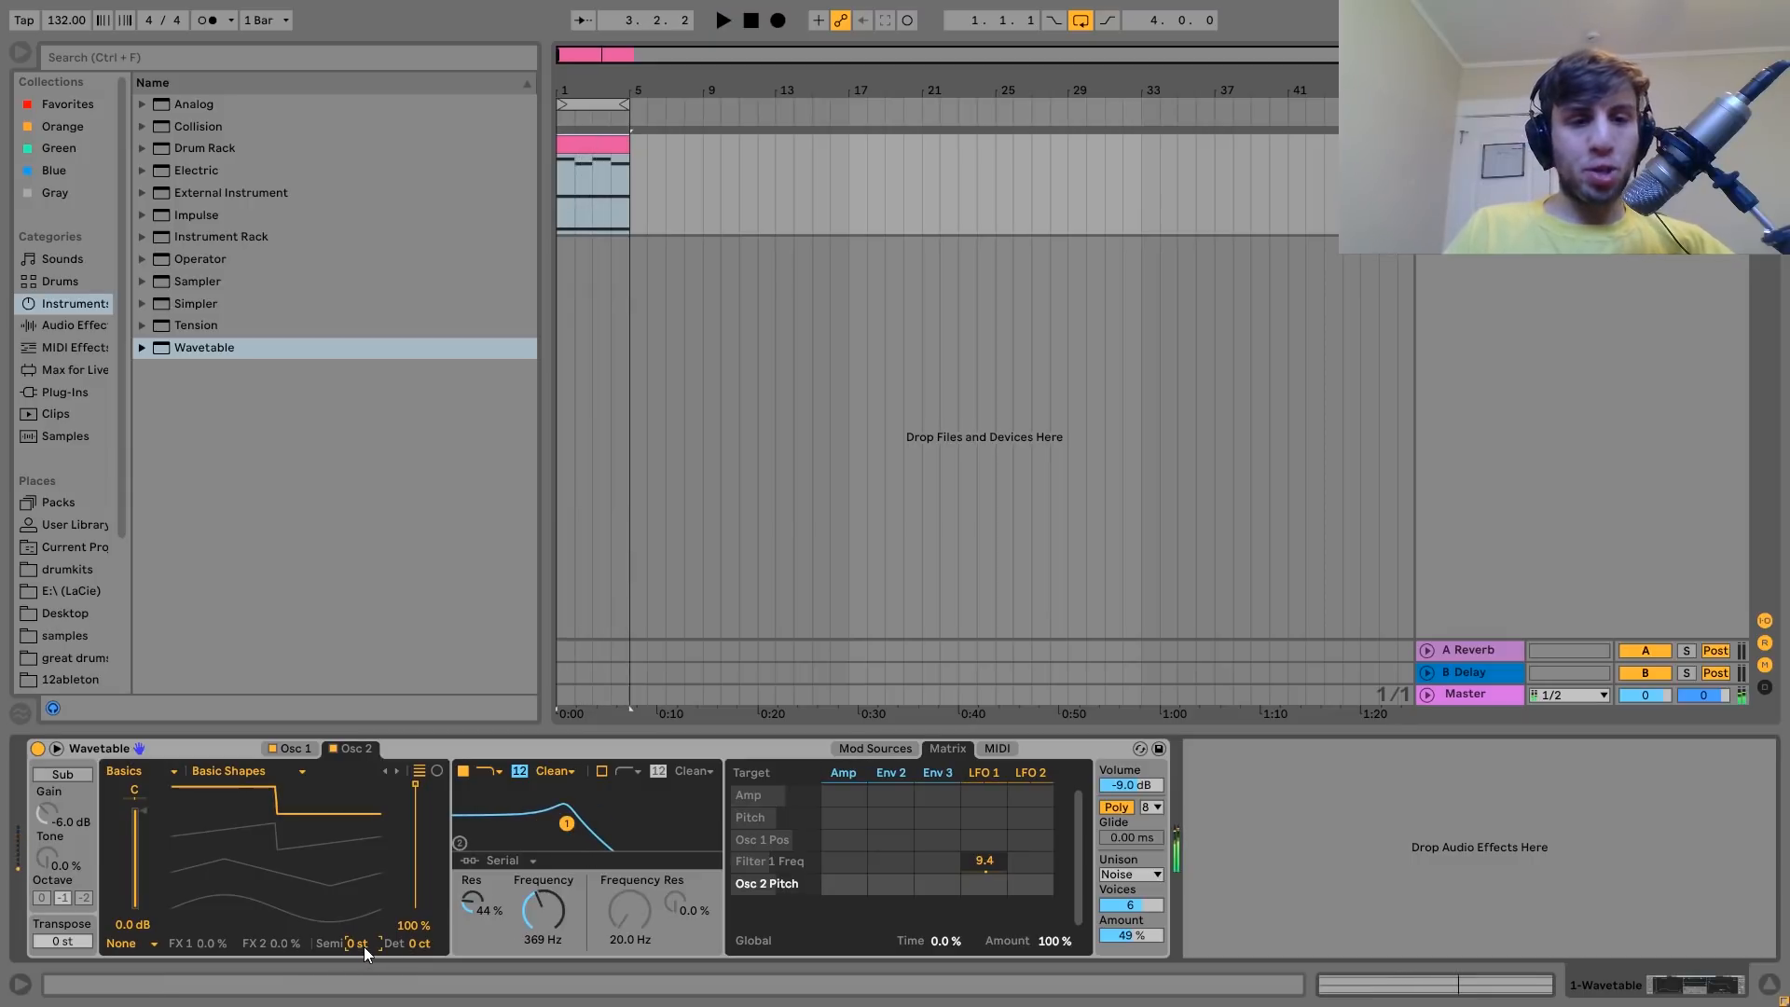
type("12")
key("Return")
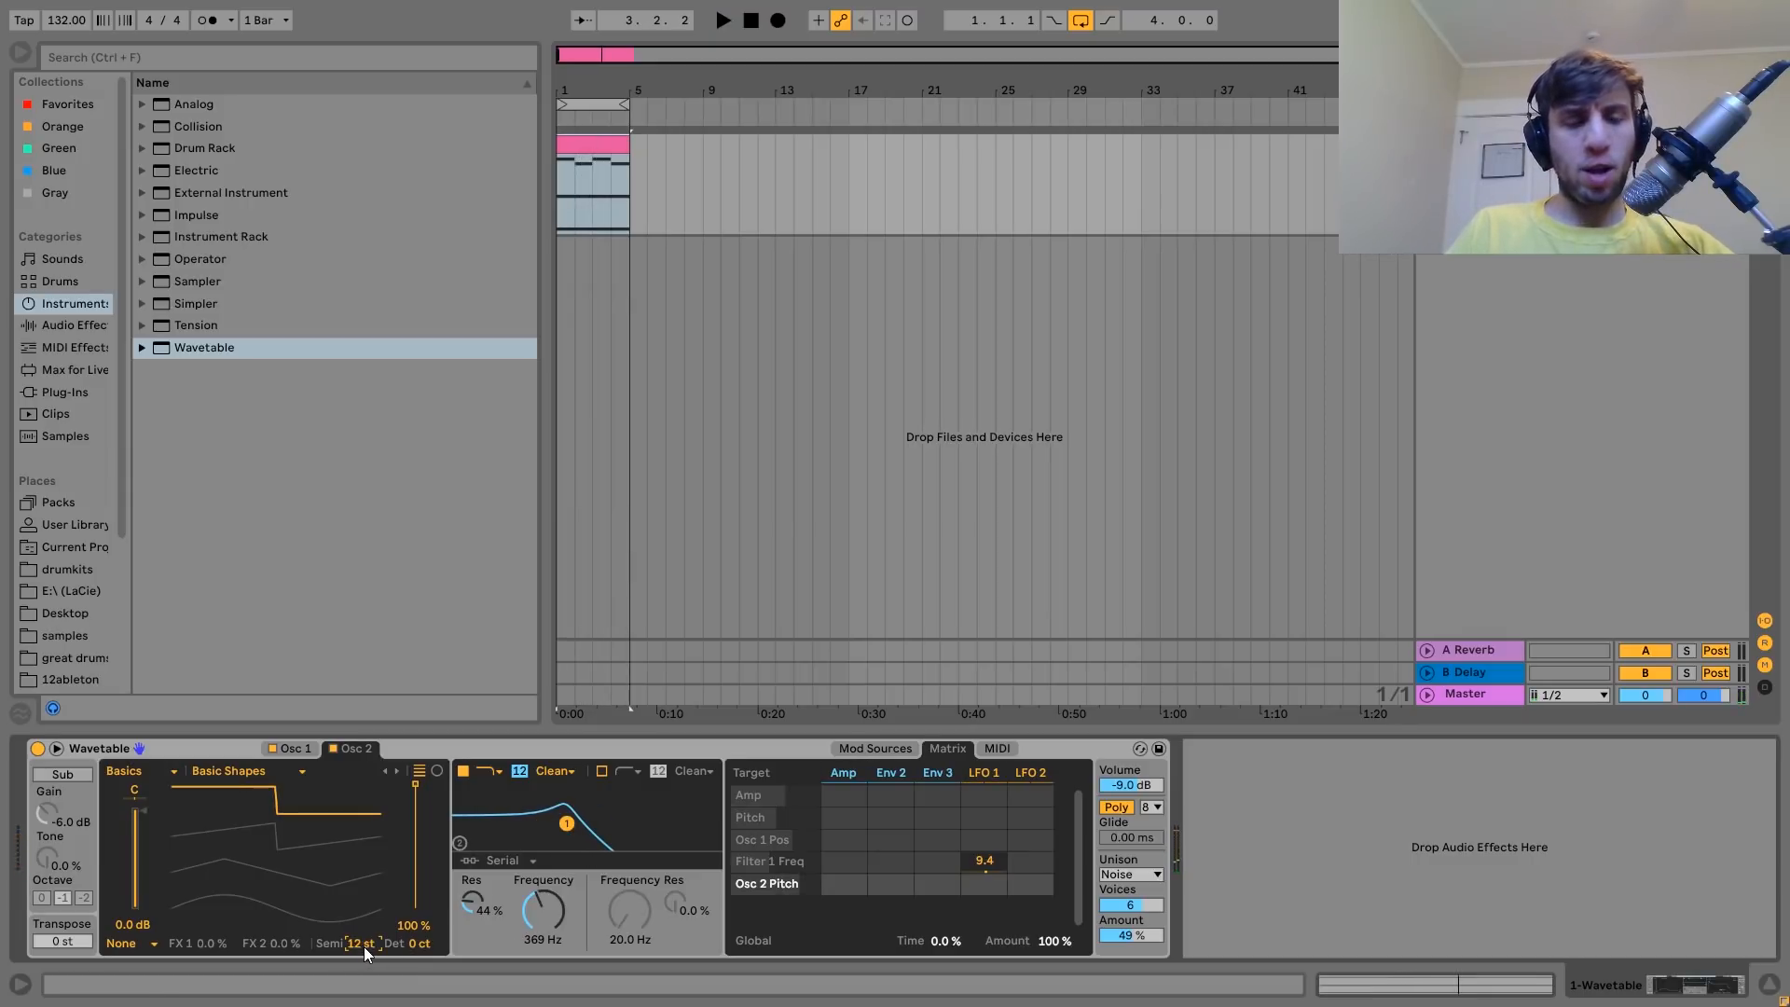
Detune Oscillator 2 to 9 ct while listening to the loop, and stop playback.
key("space")
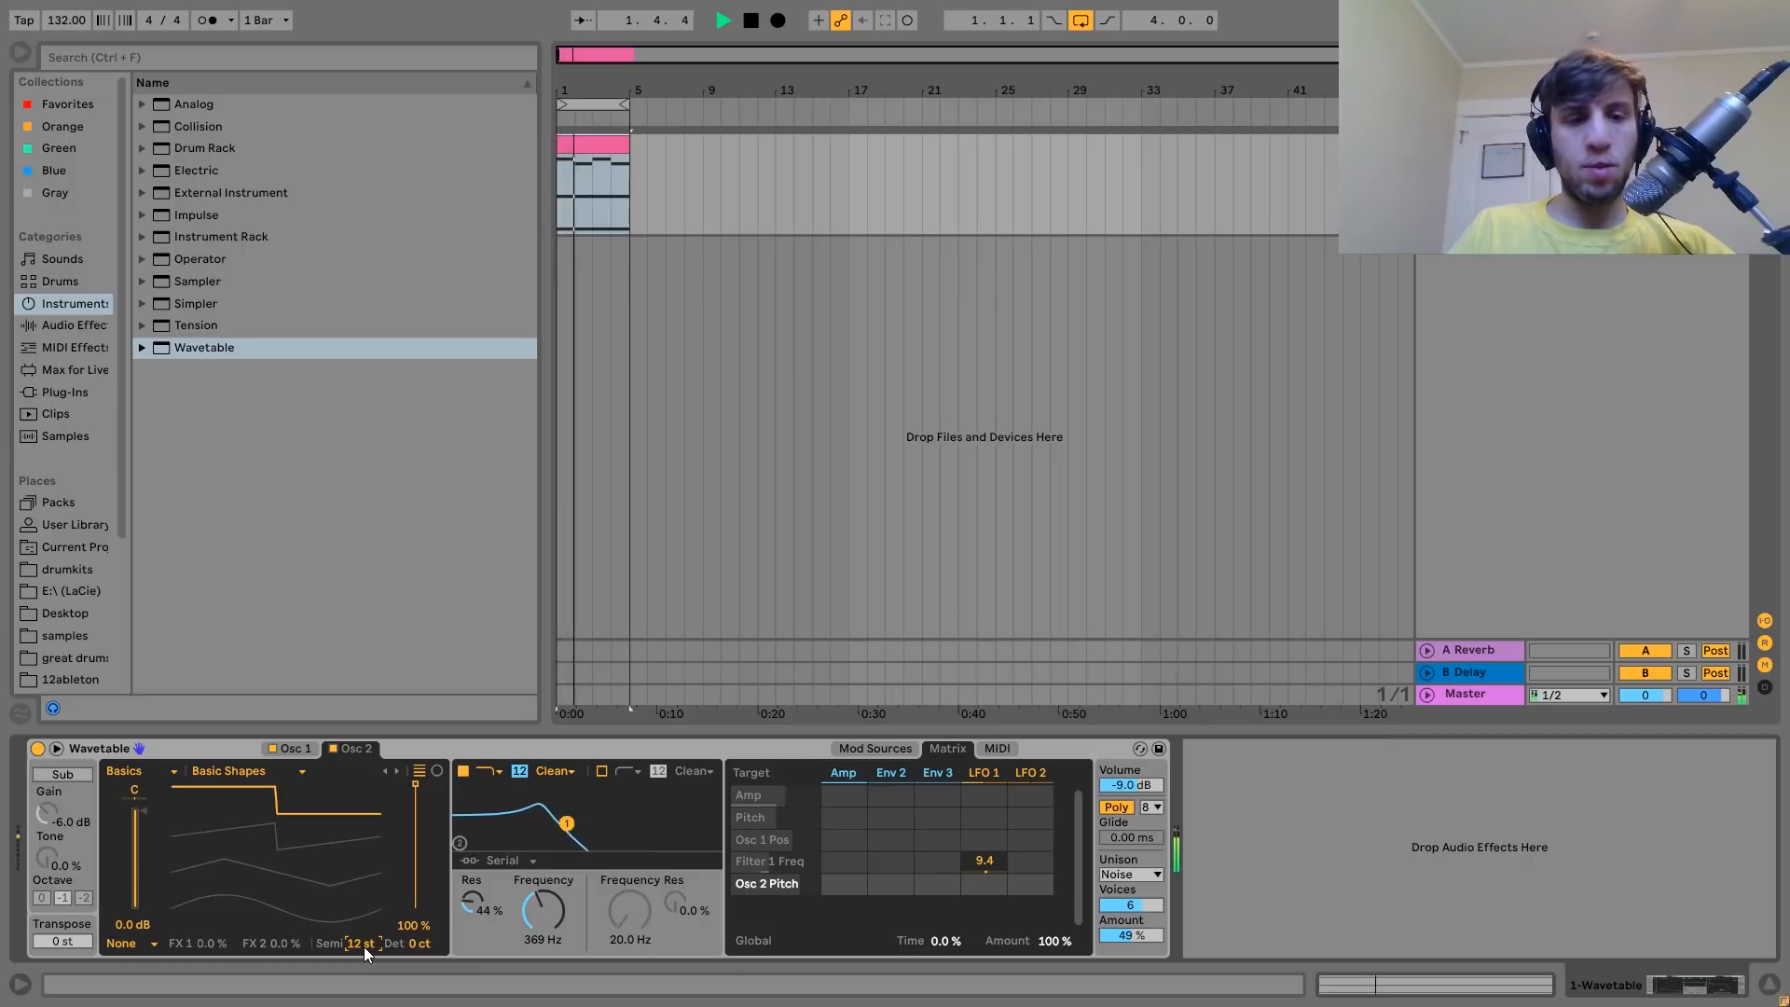
left_click_drag(417, 943, 417, 907)
left_click_drag(420, 944, 419, 964)
left_click(360, 944)
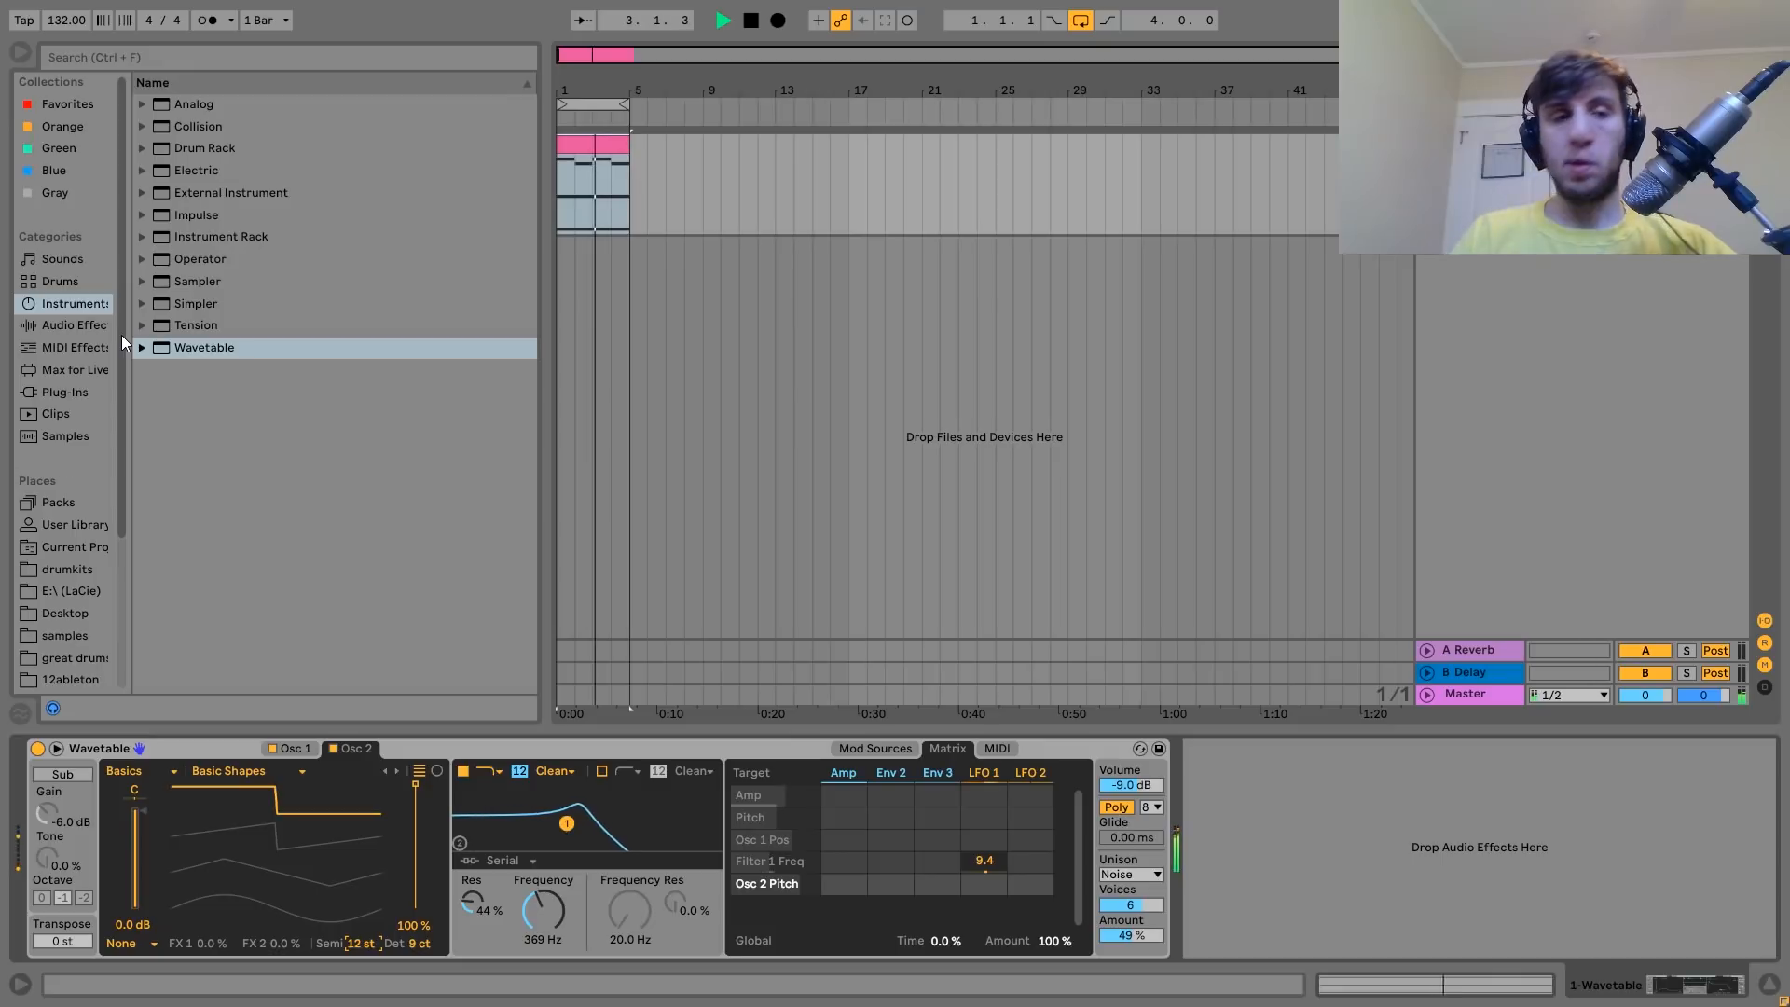
key("space")
Add a Chorus audio effect after Wavetable and set its modulation to 4.58 ms at 0.50 Hz.
left_click(86, 326)
scroll(295, 299, "up", 3)
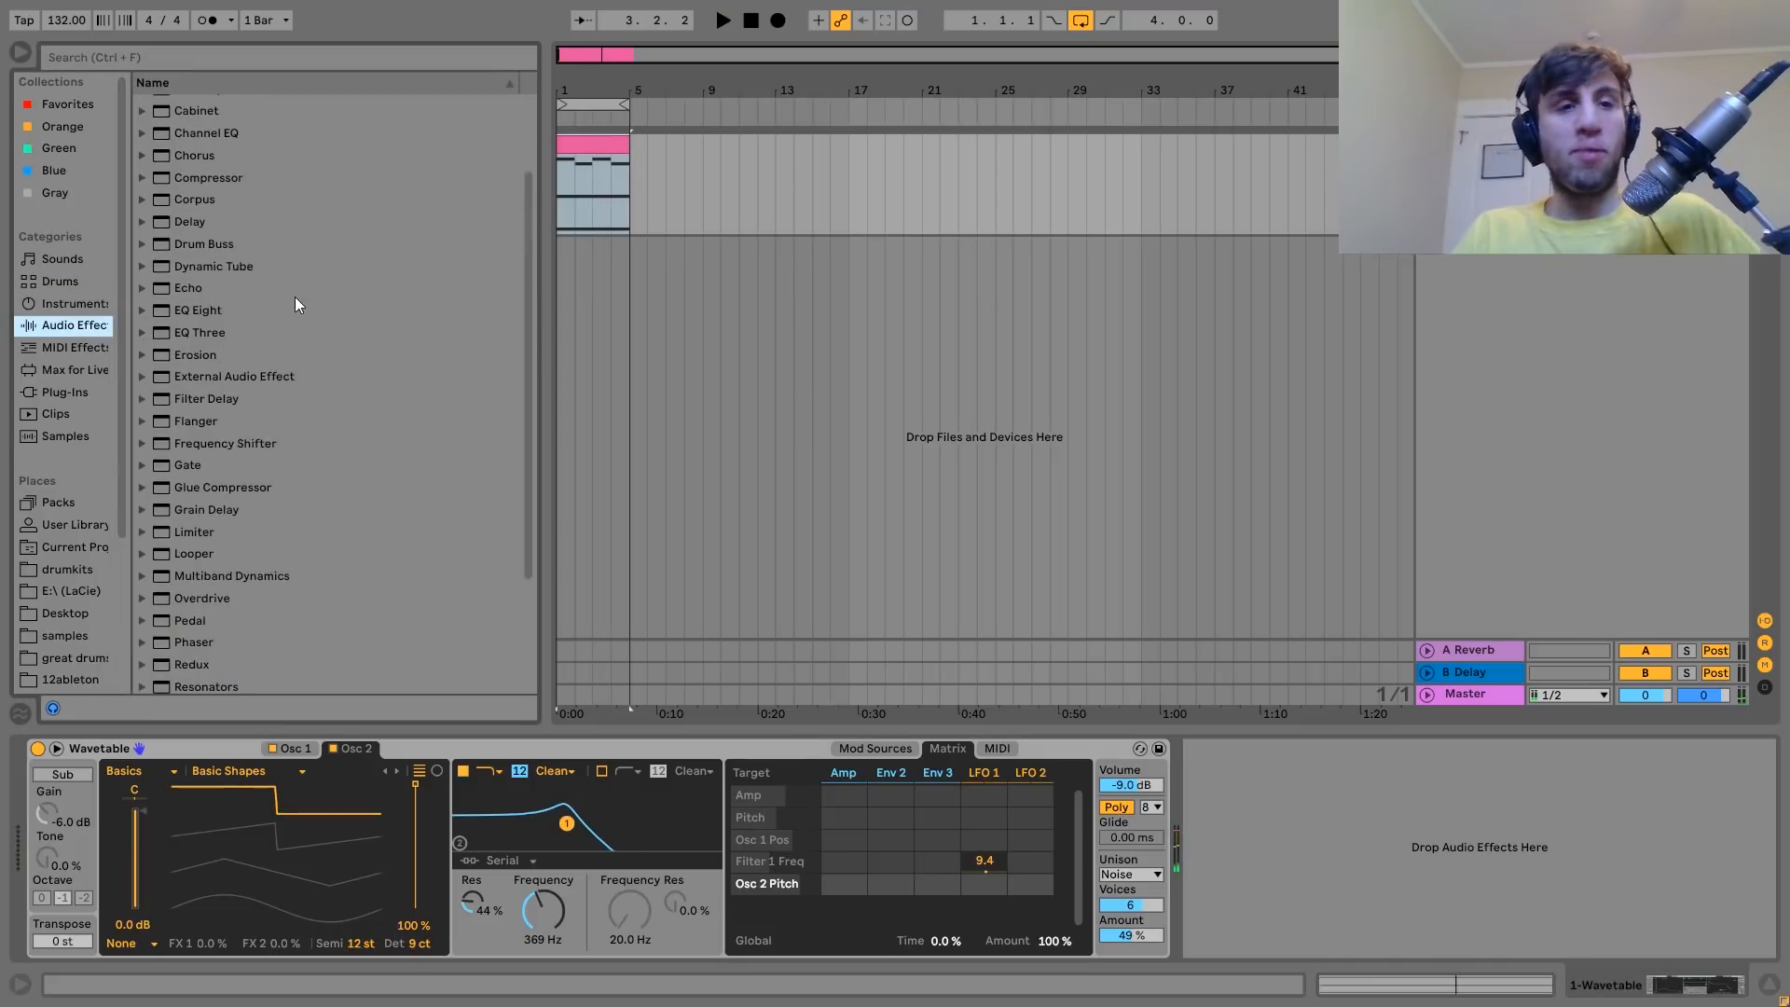
left_click_drag(196, 154, 1386, 909)
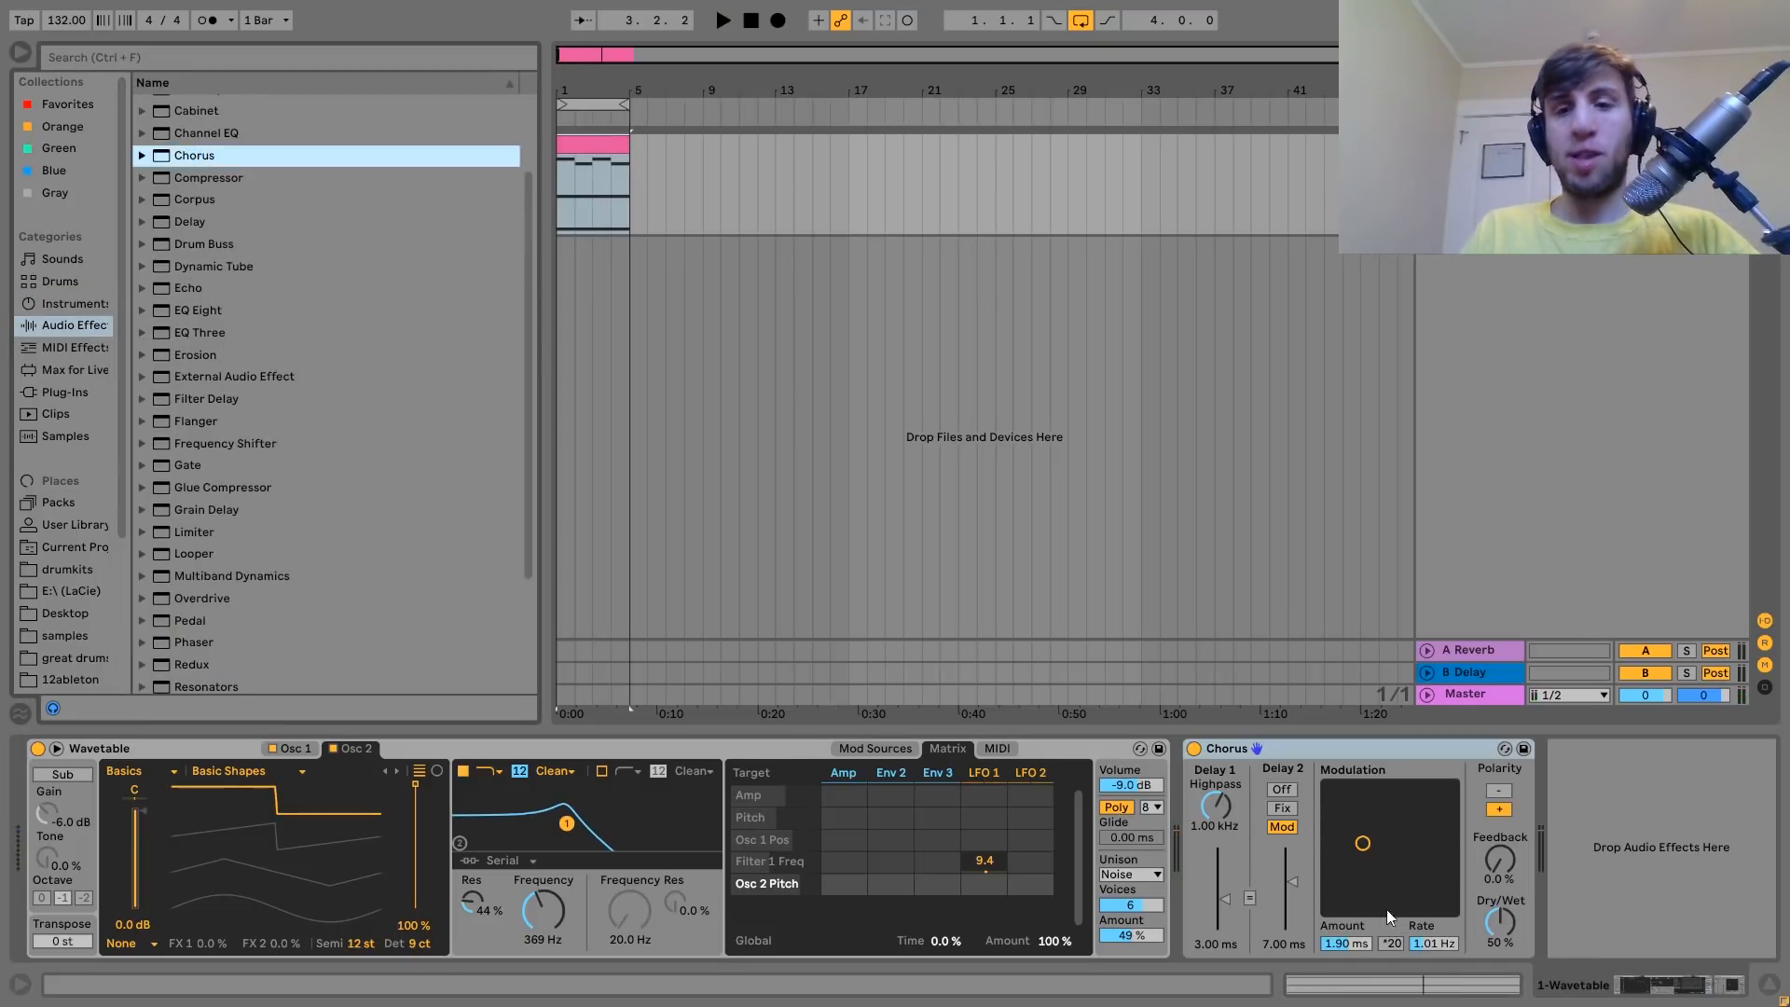
left_click(1352, 798)
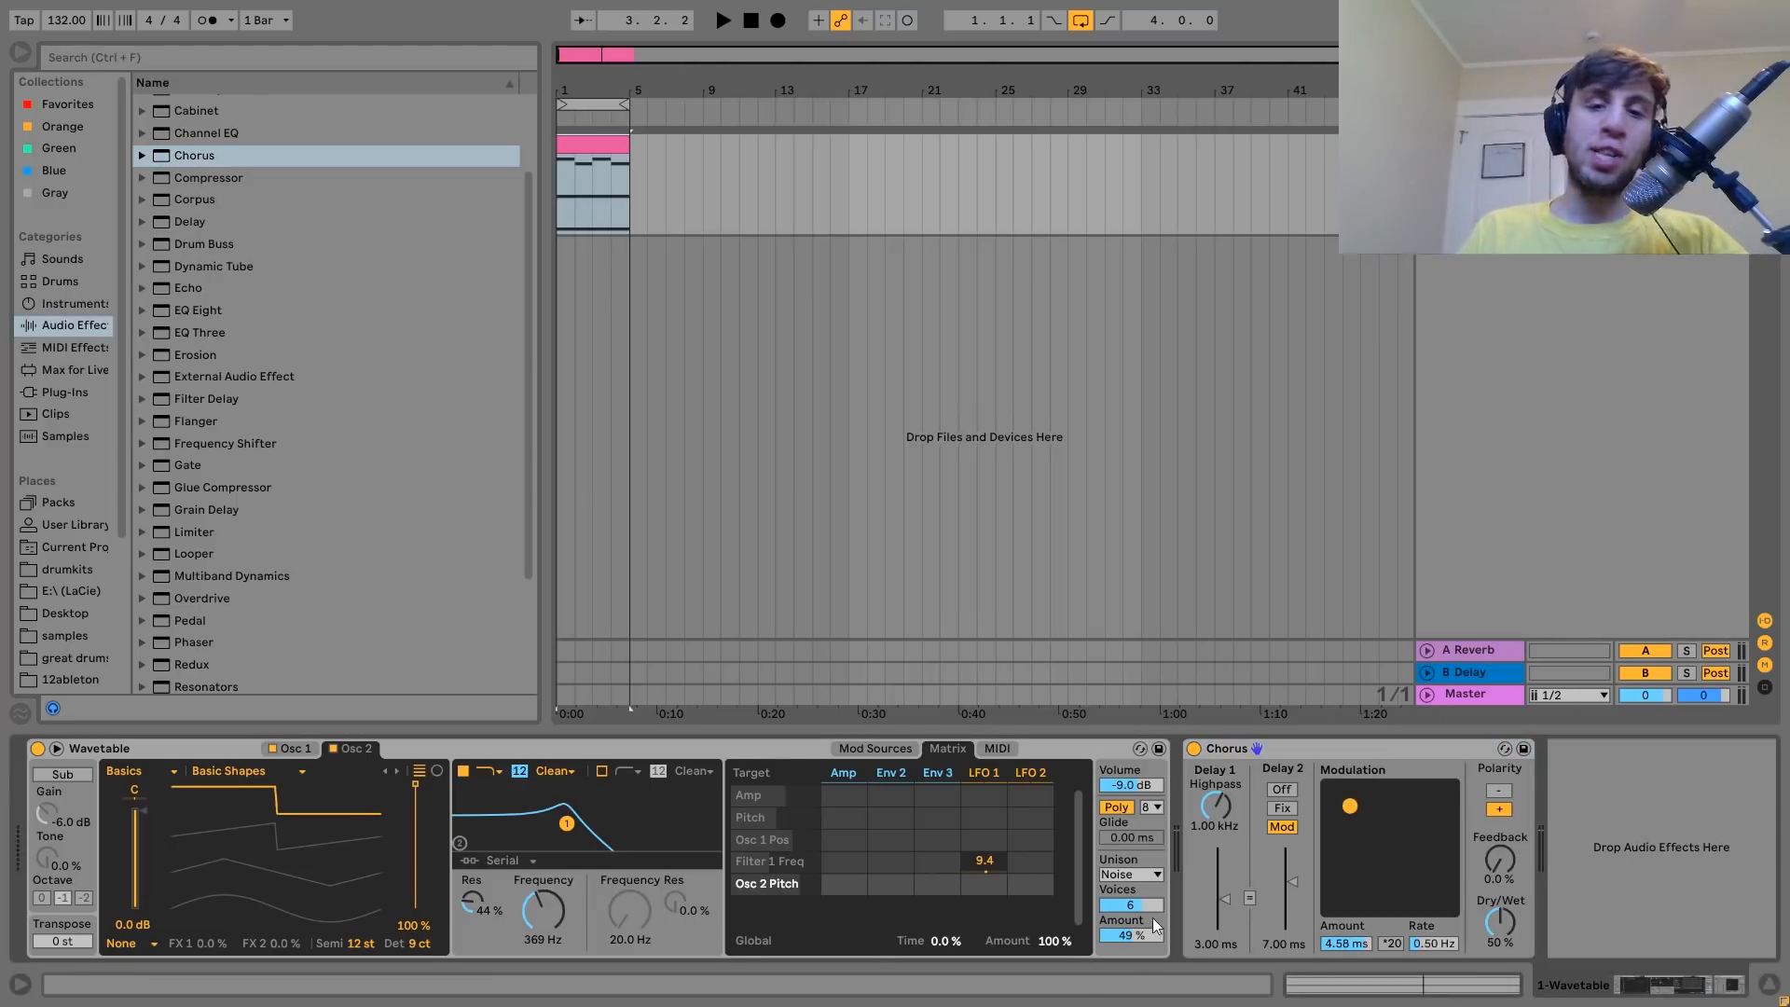
Compare the loop with Chorus bypassed and enabled, and raise its modulation amount to 6.02 ms.
left_click(1193, 750)
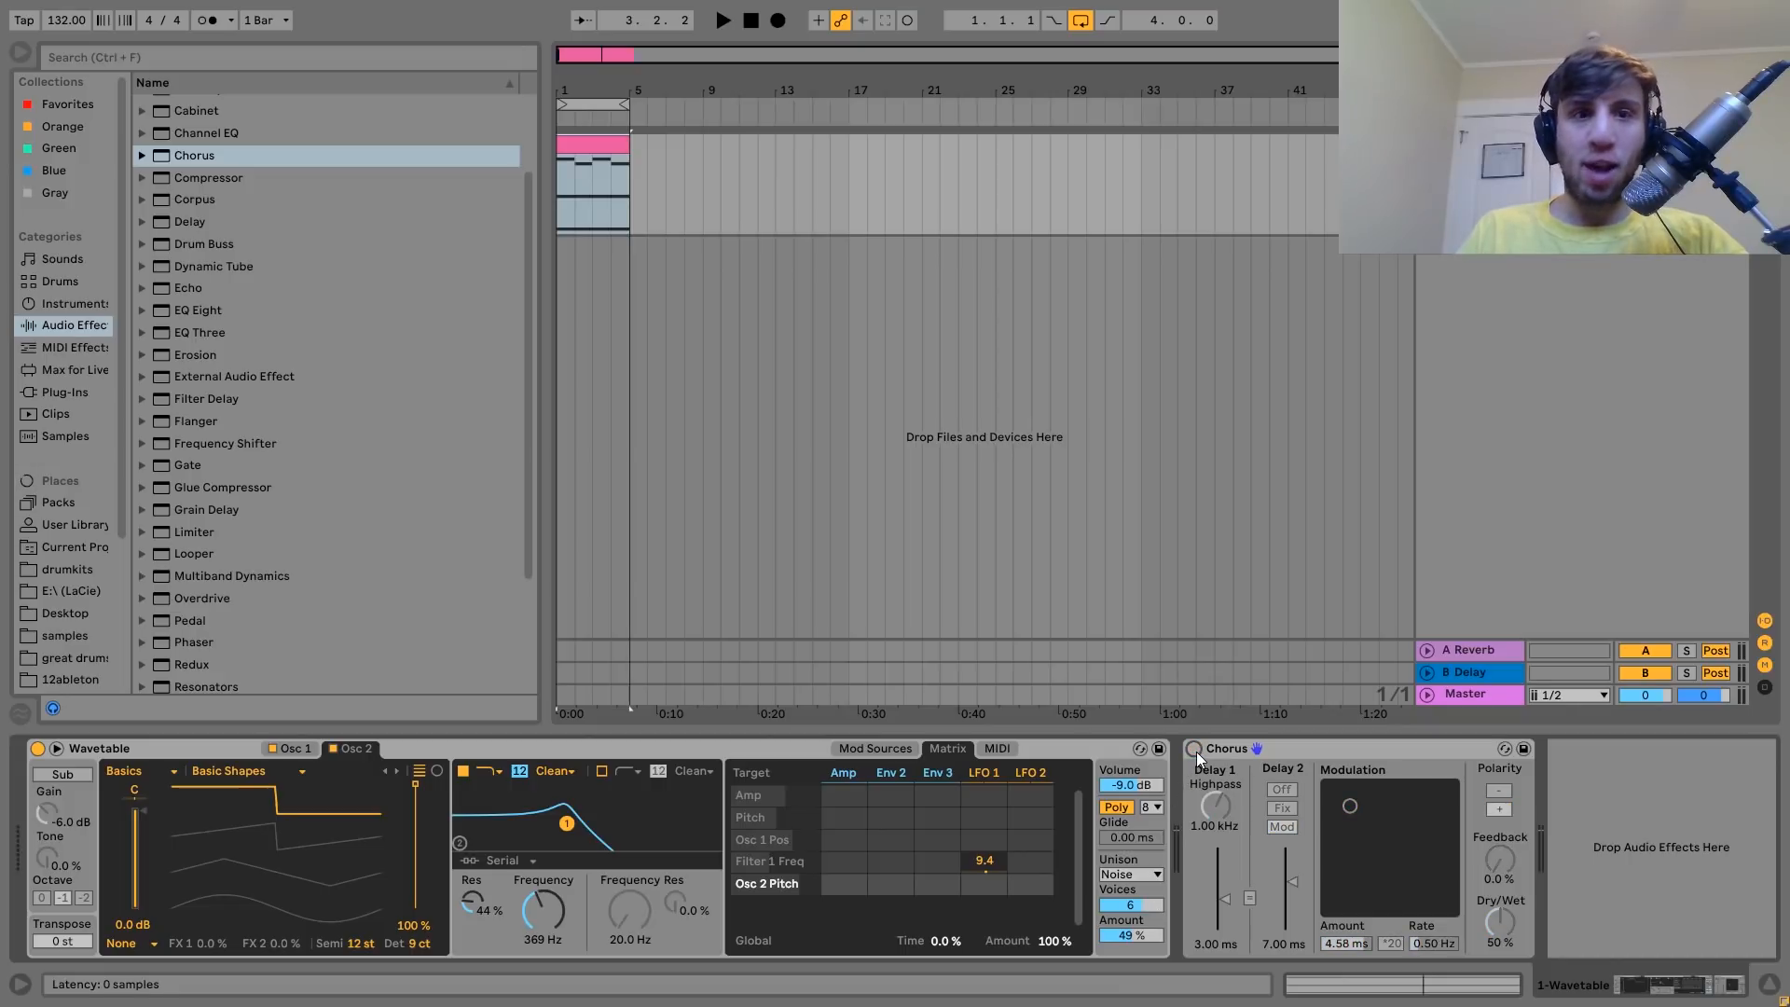
left_click(1221, 753)
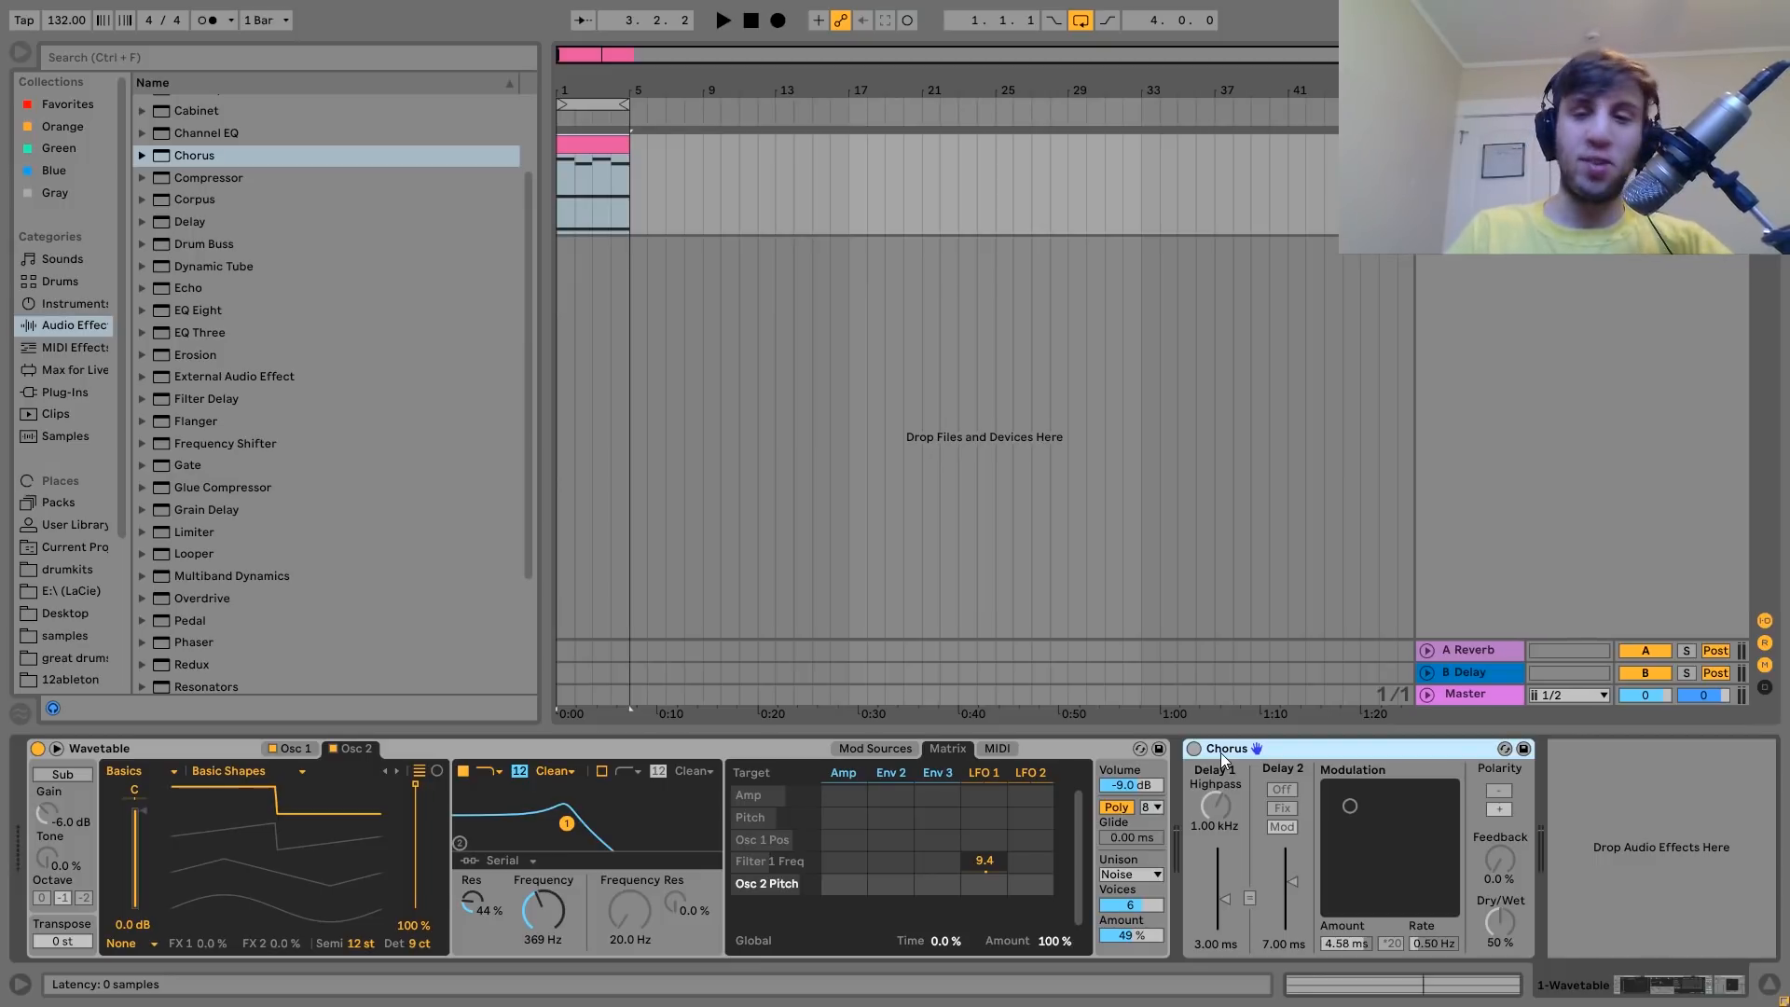
key("space")
key("space")
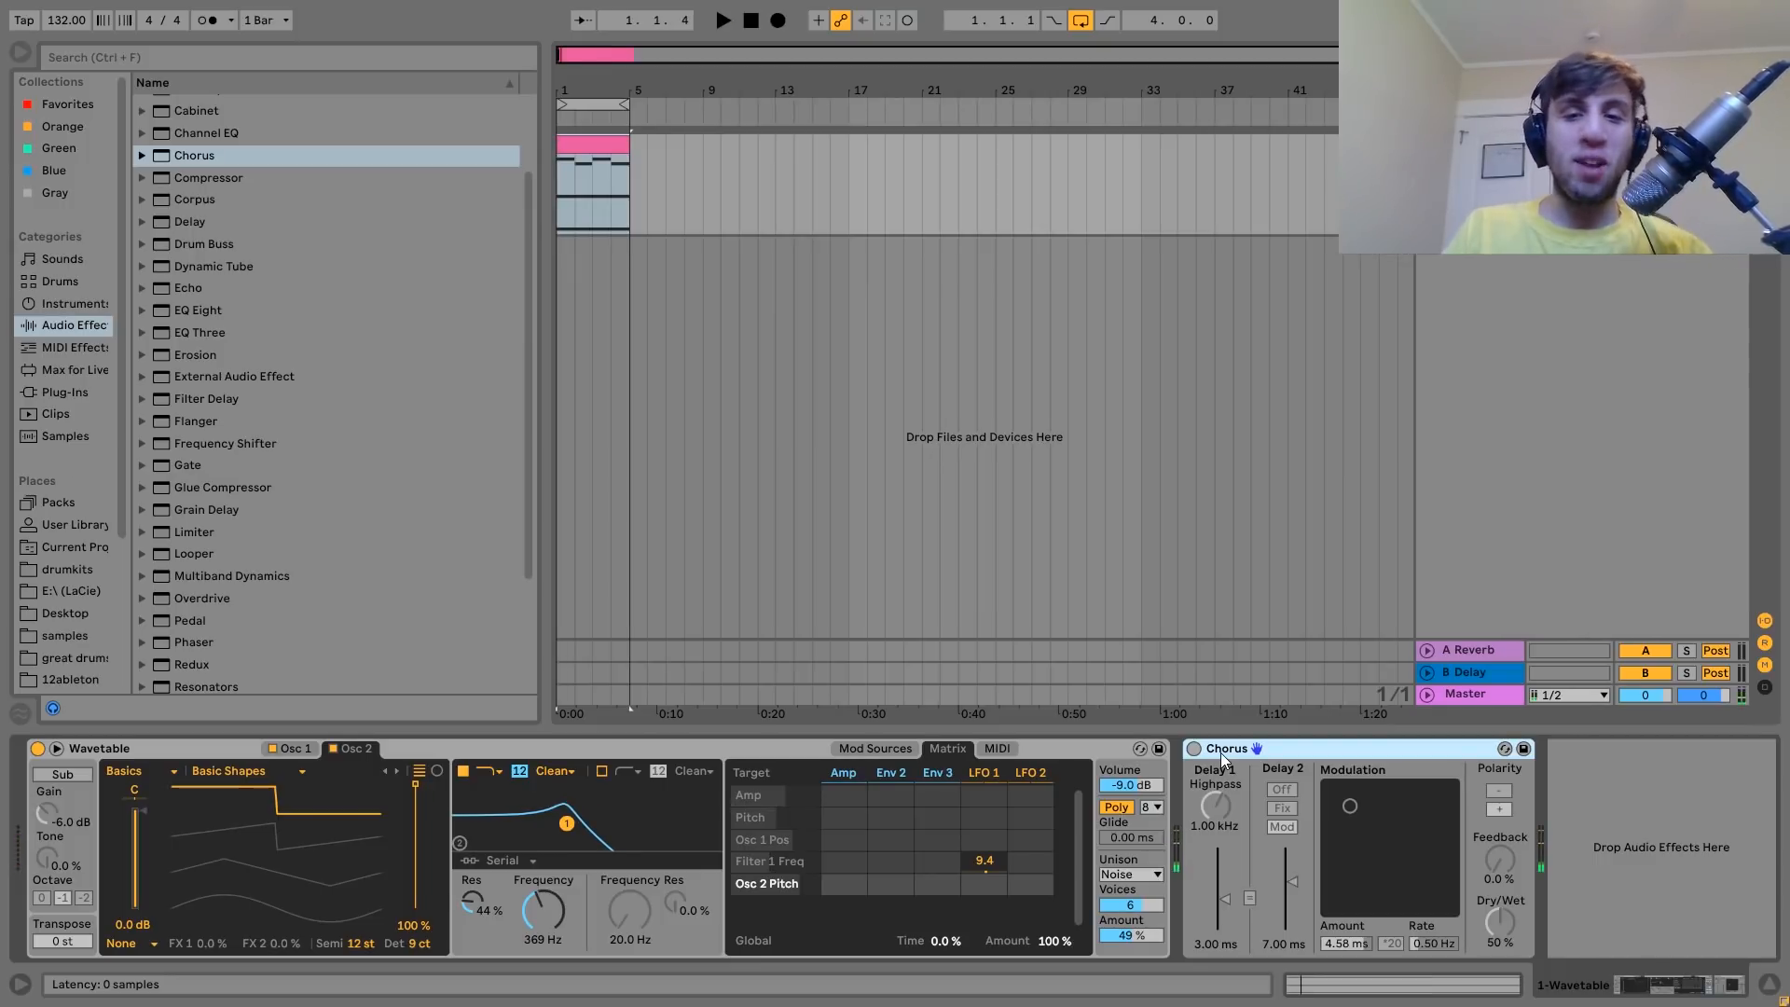
left_click(1192, 750)
key("space")
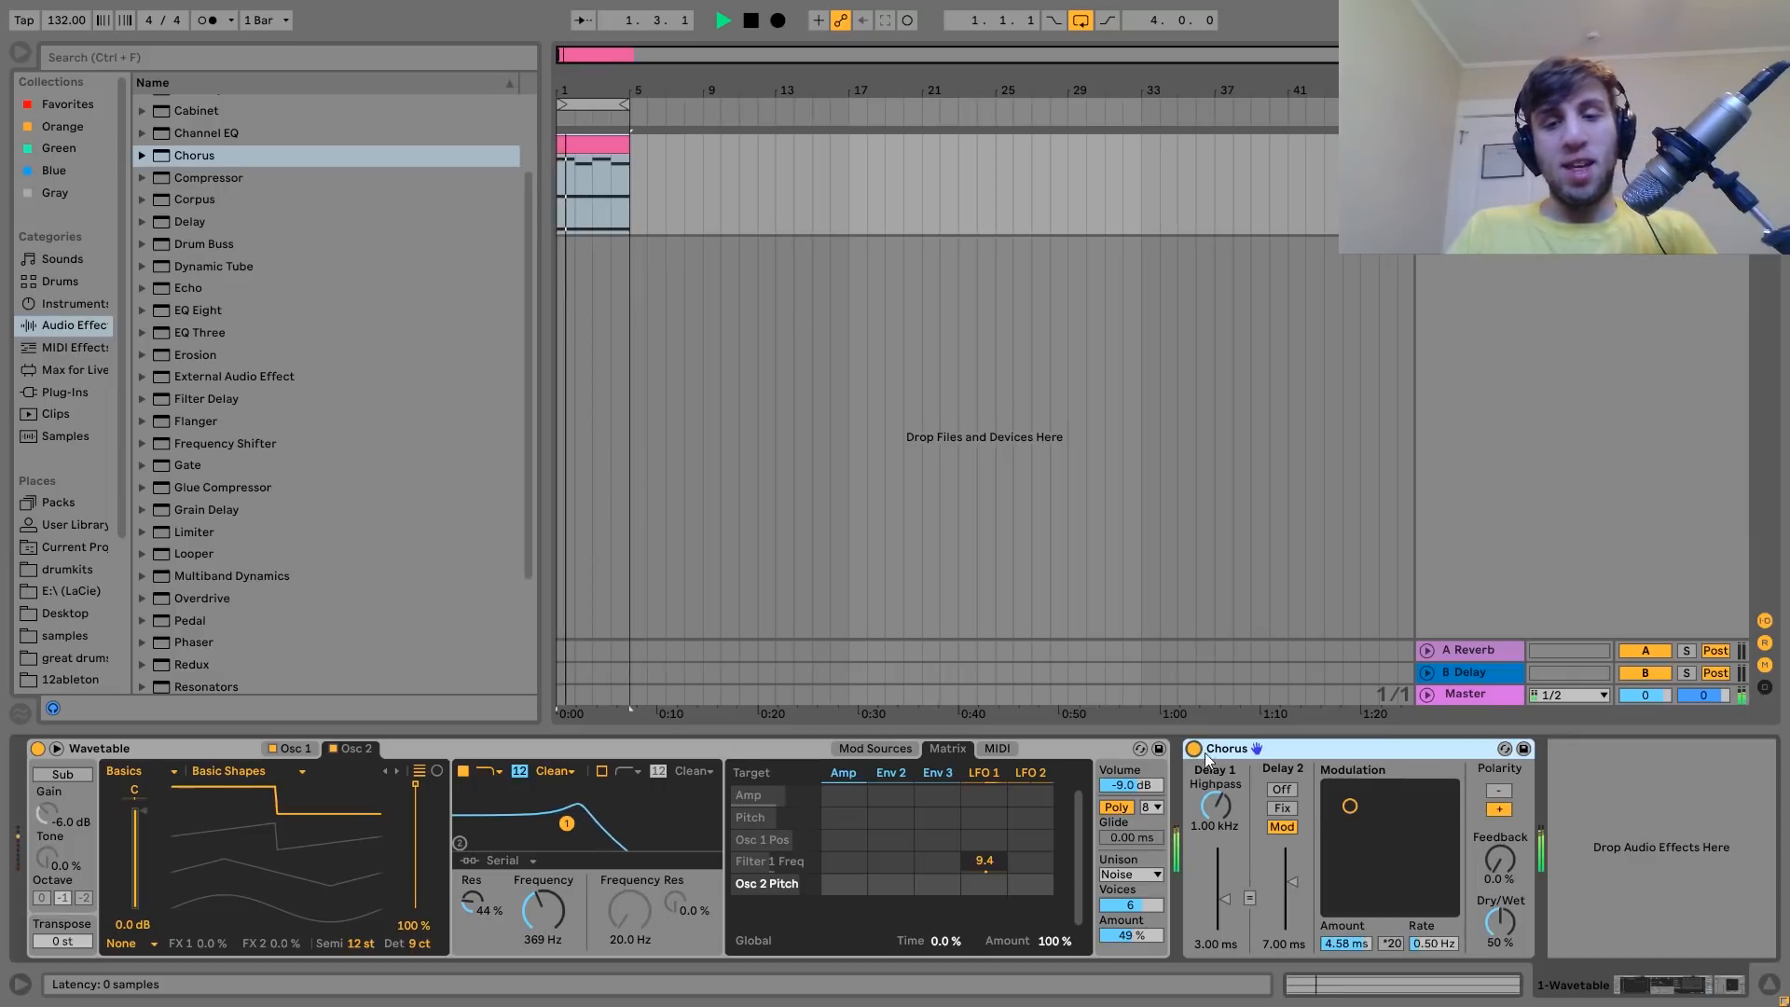
left_click_drag(1350, 808, 1350, 790)
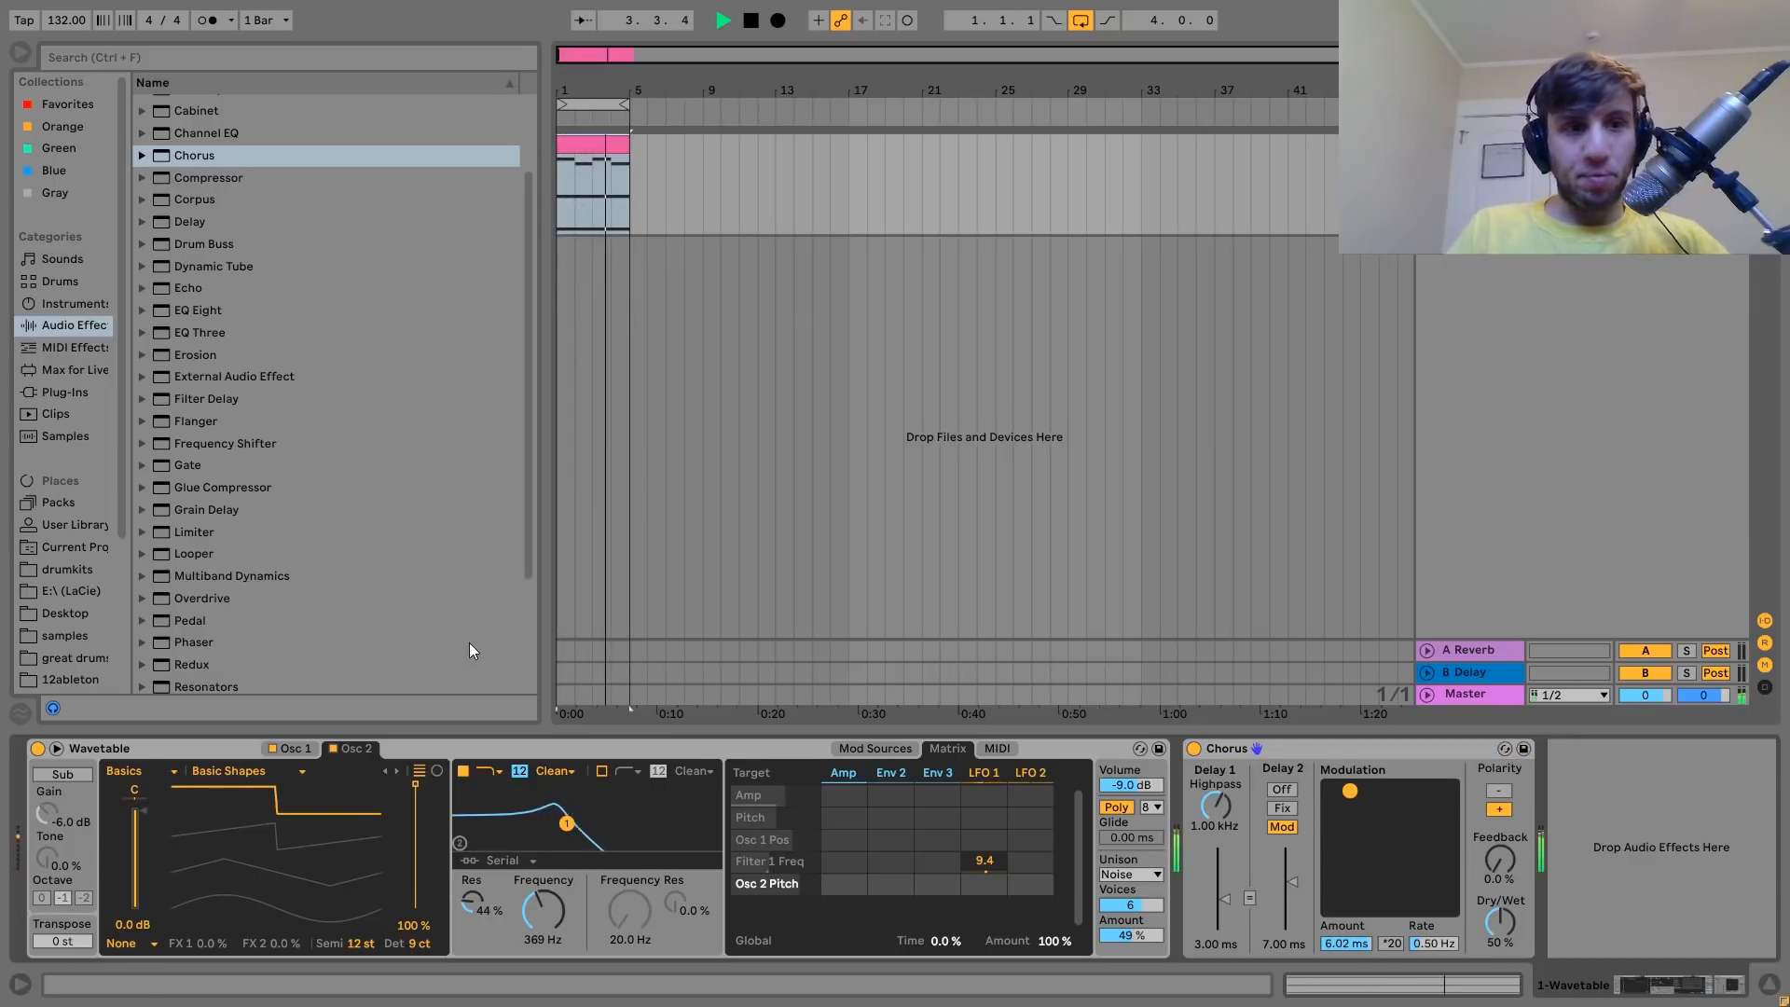
Stop the loop and add an Echo audio effect after Chorus.
scroll(468, 651, "down", 3)
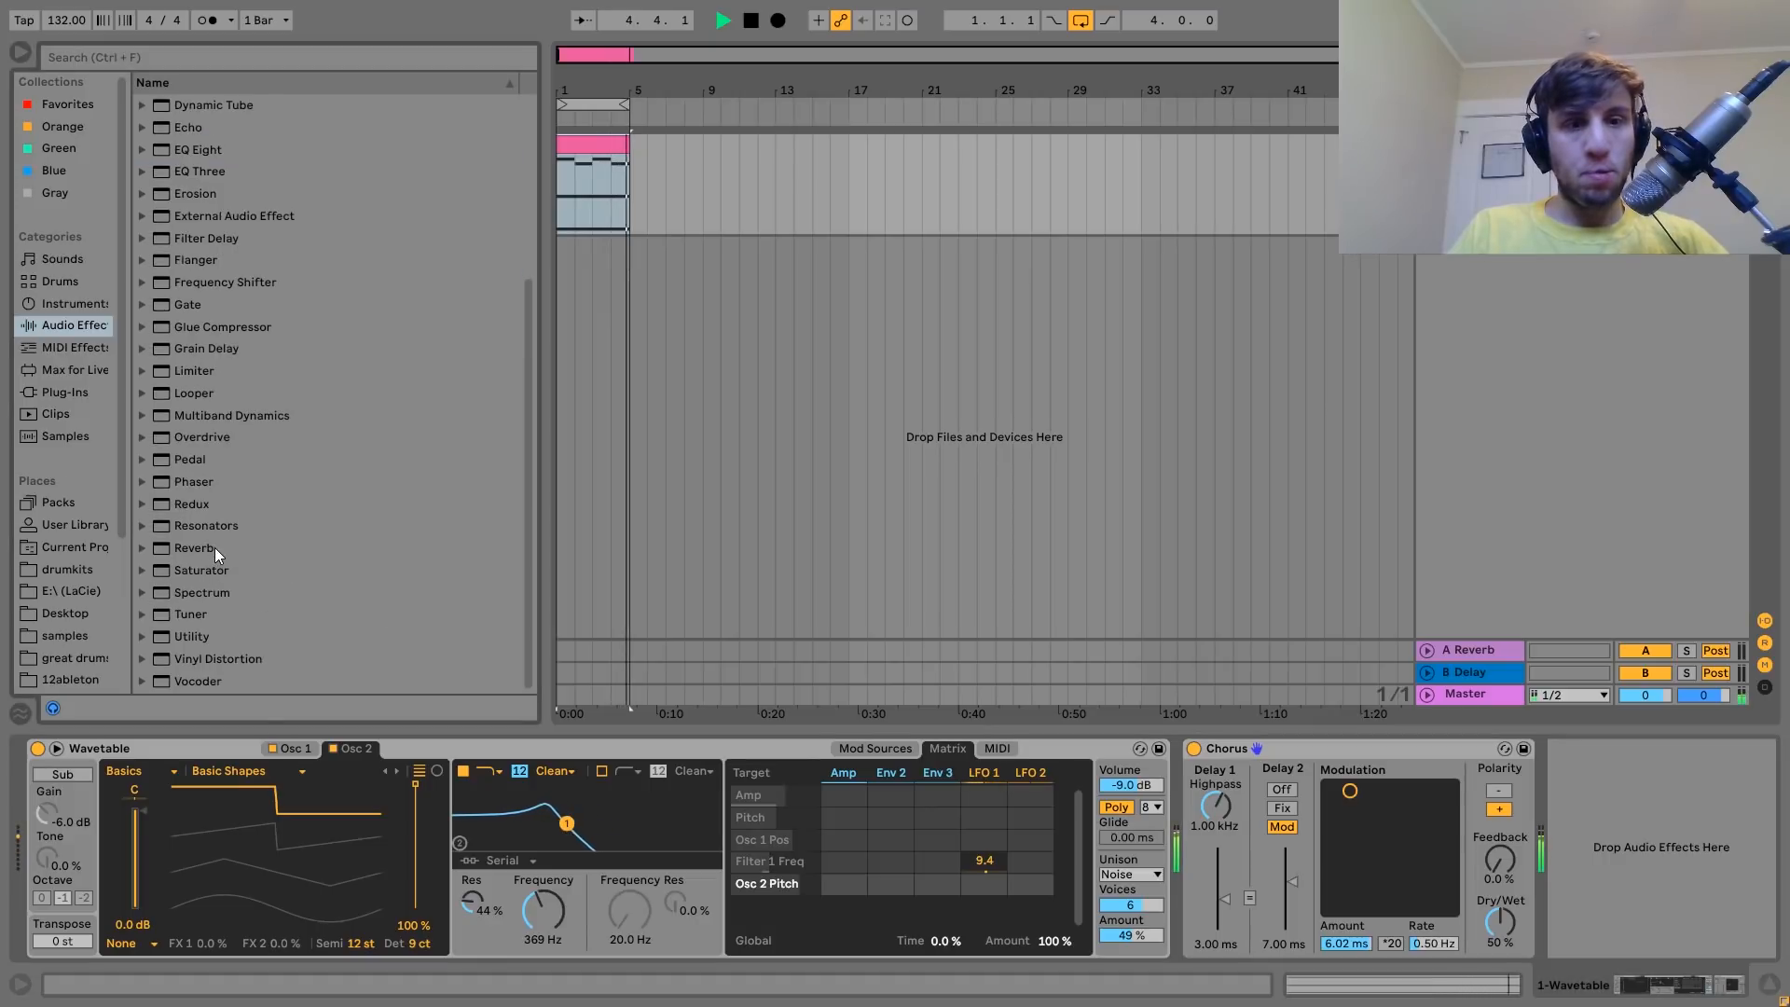
scroll(214, 553, "up", 4)
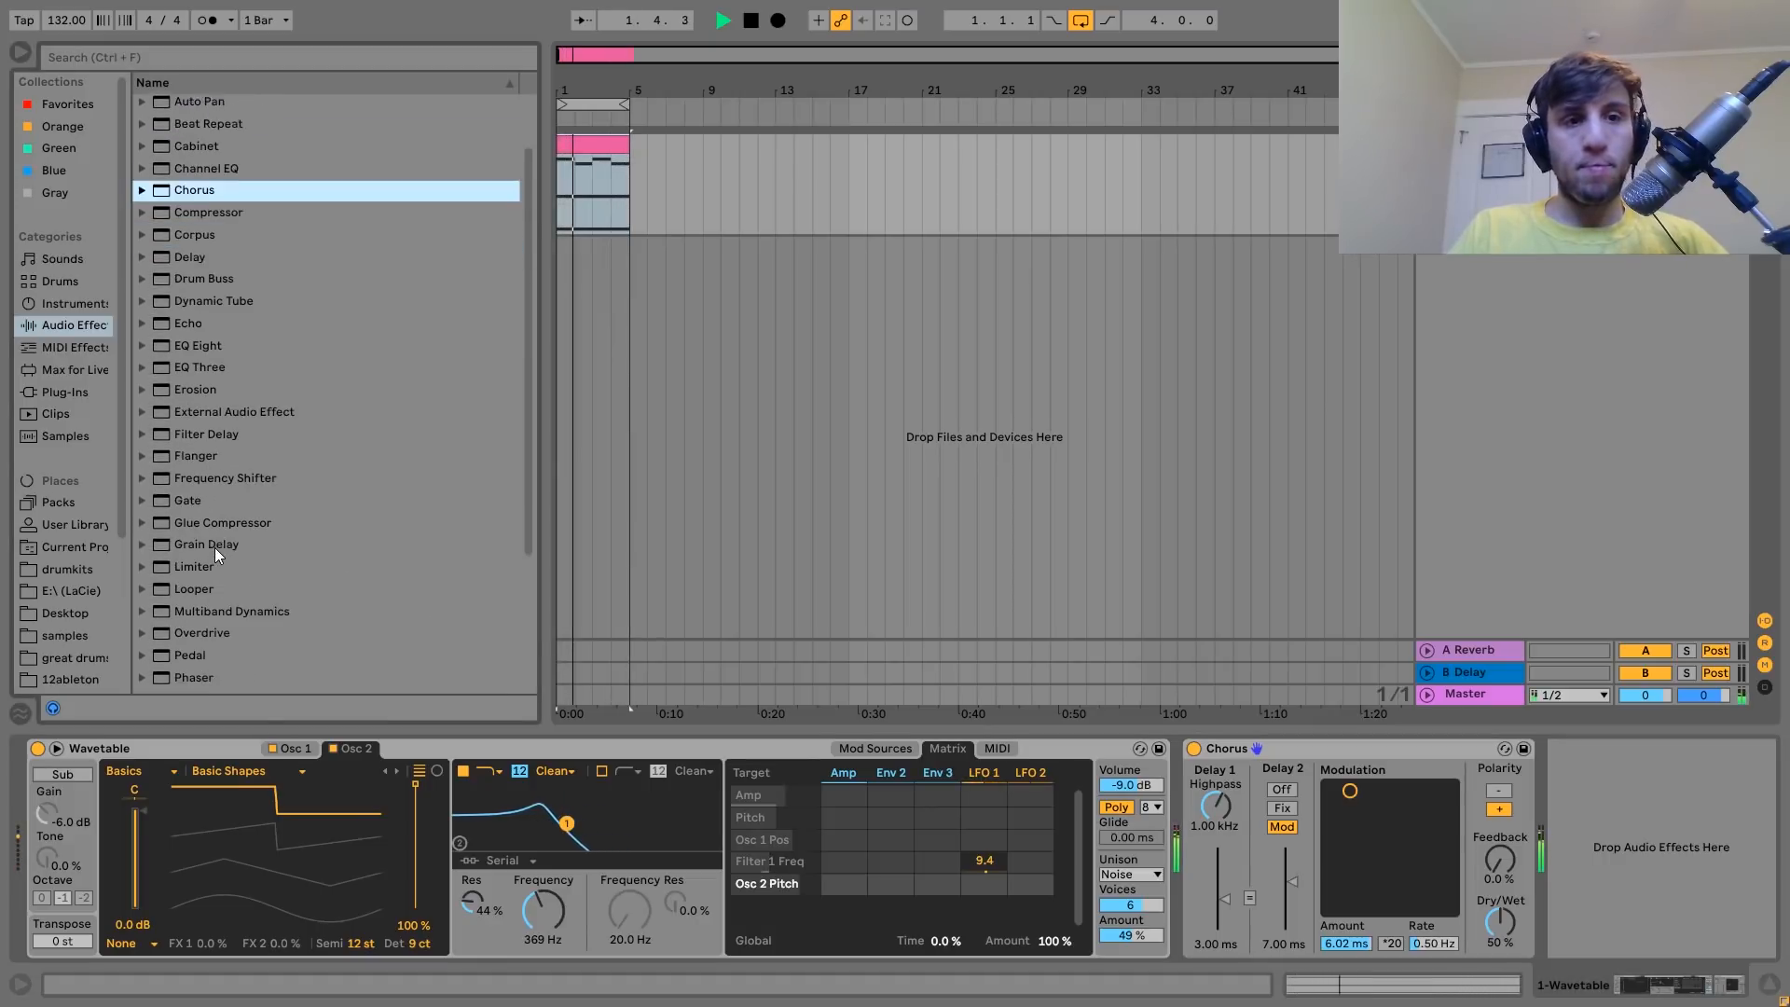
scroll(214, 546, "down", 1)
key("space")
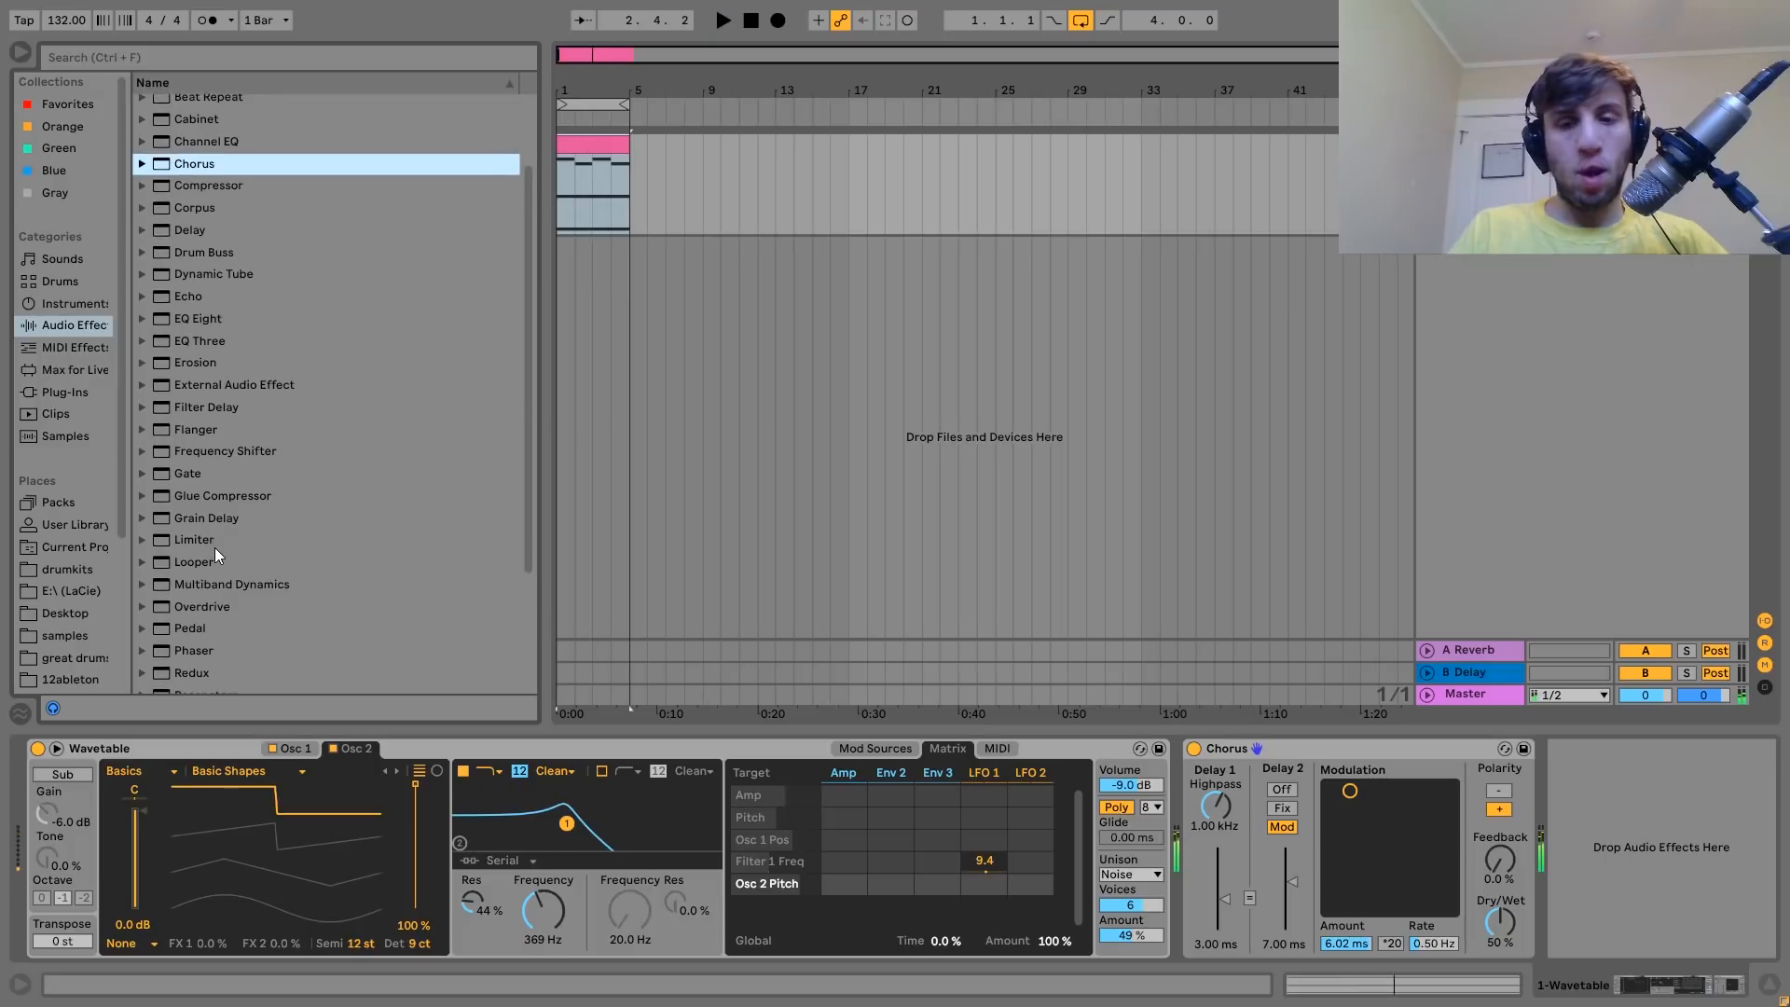
double_click(187, 299)
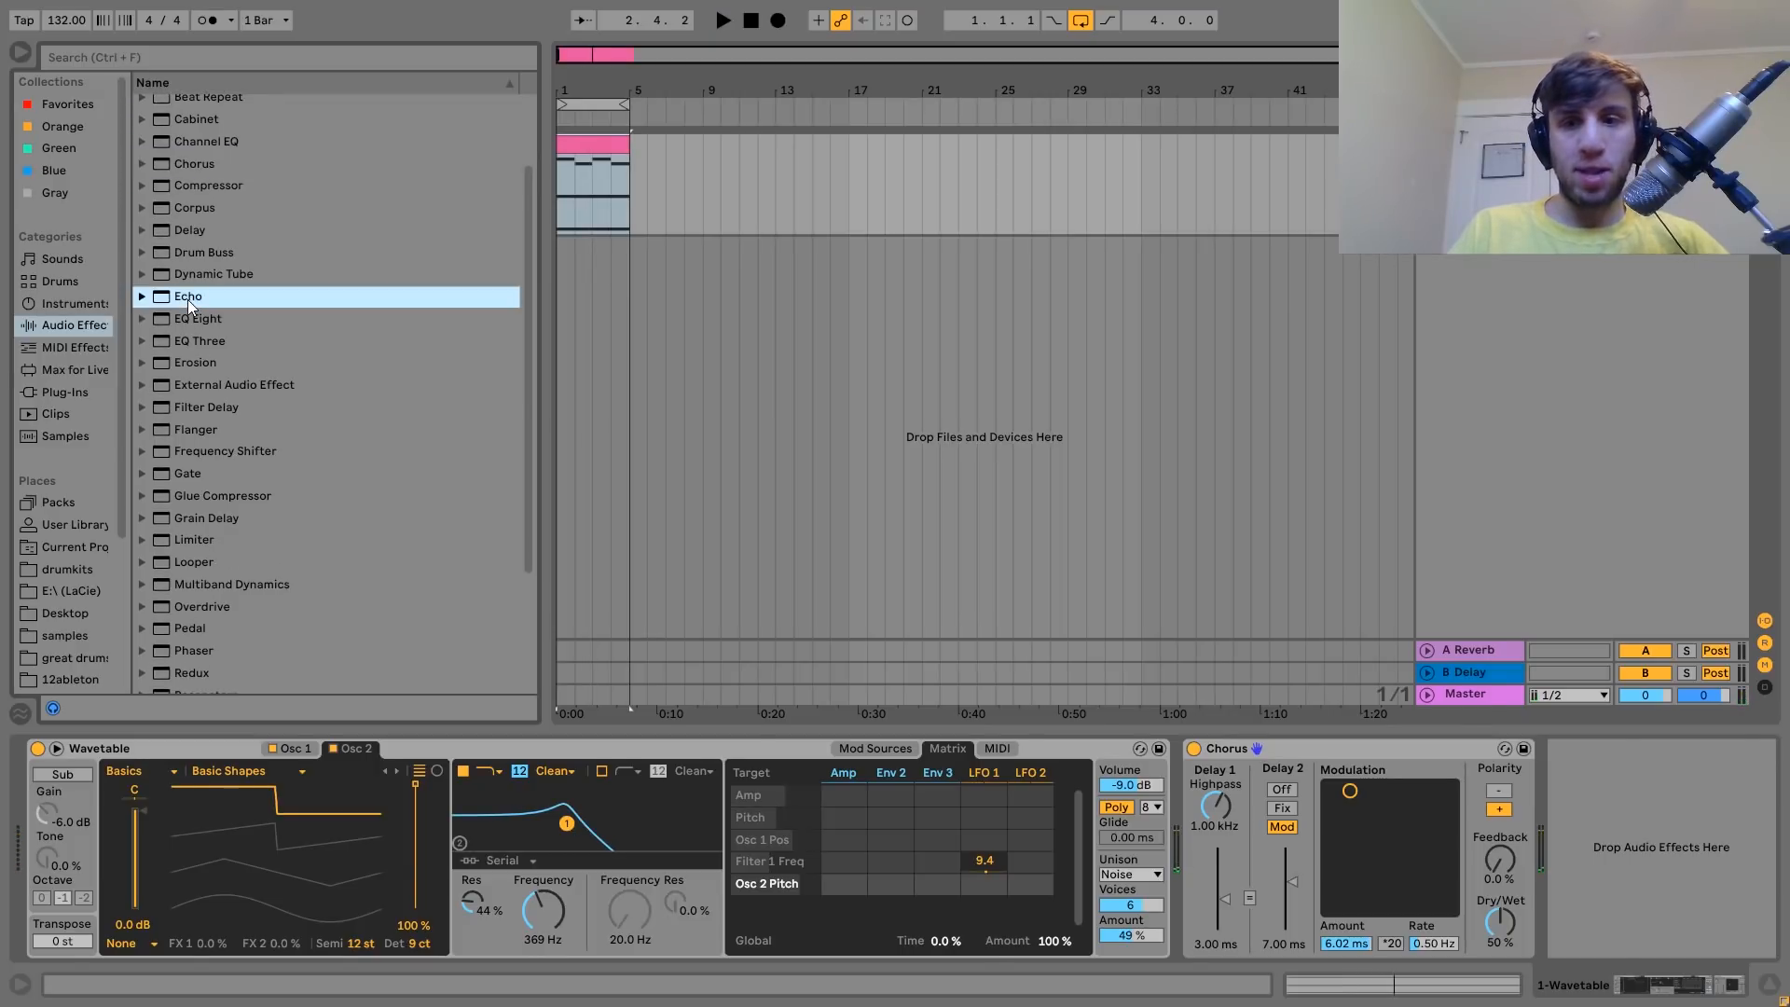
Set the Echo dry/wet to 40% and its feedback to 71% while the loop plays.
key("space")
left_click_drag(1732, 923, 1732, 949)
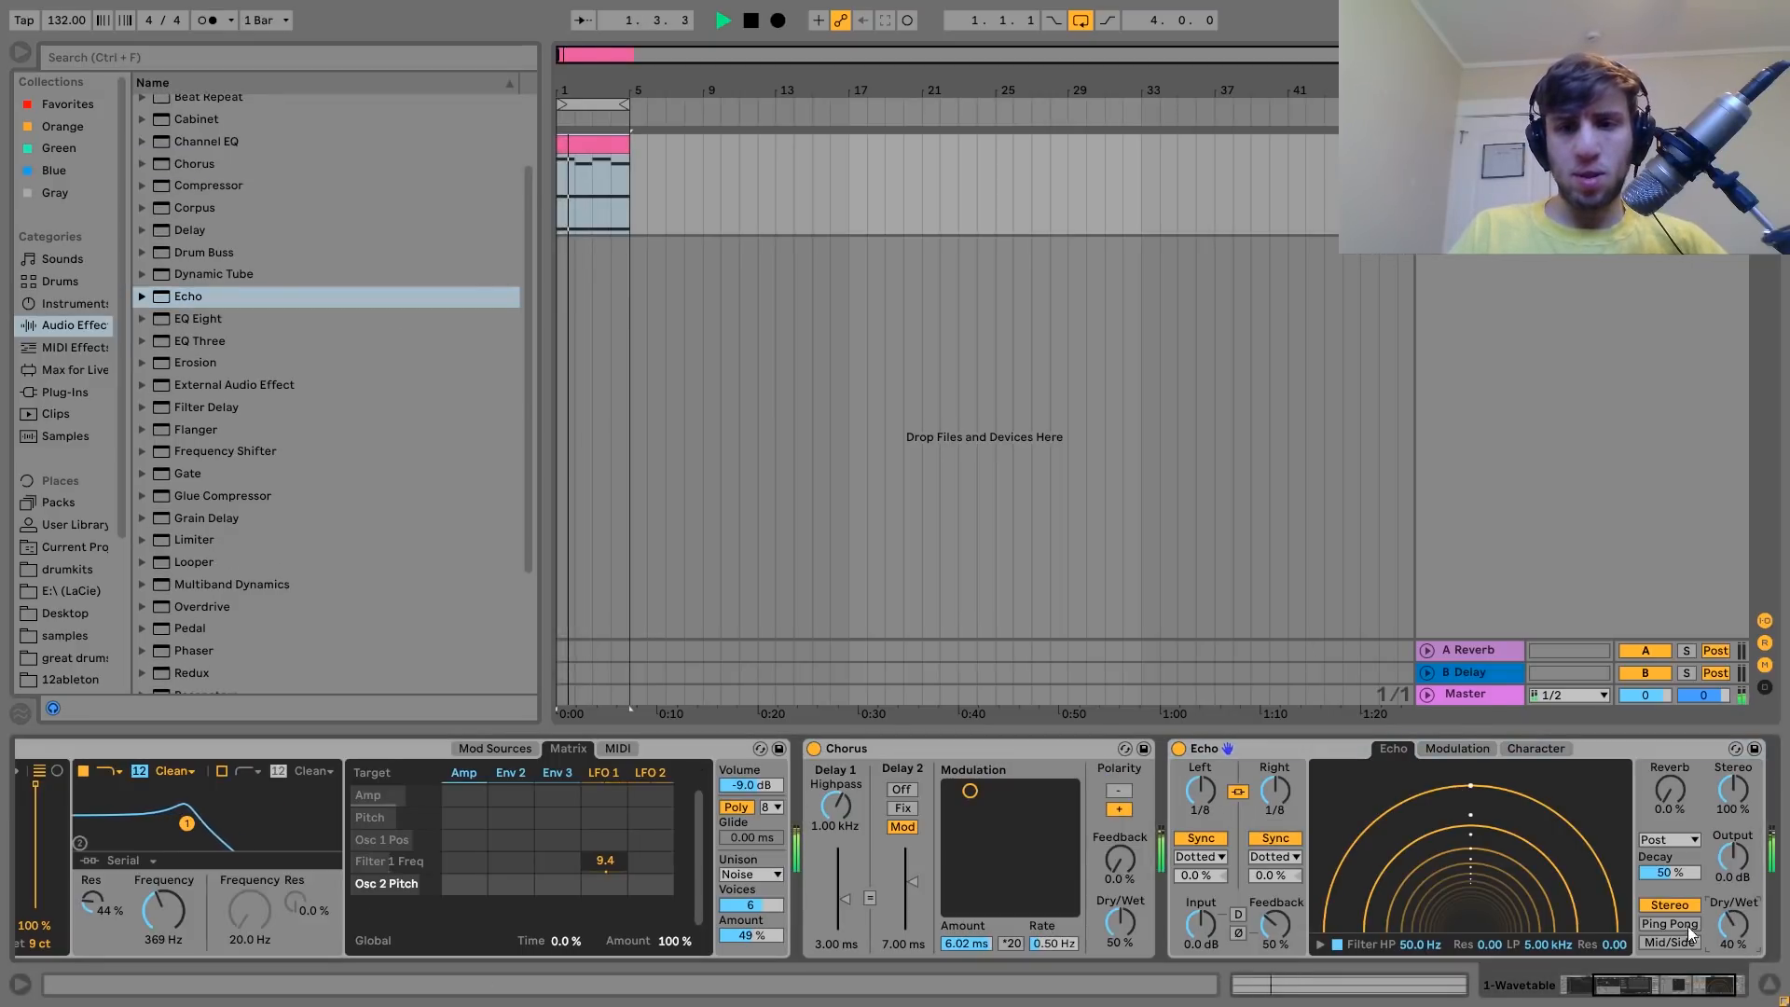
mouse_move(1276, 924)
left_mouse_down()
mouse_move(1276, 853)
mouse_move(1275, 899)
left_mouse_up()
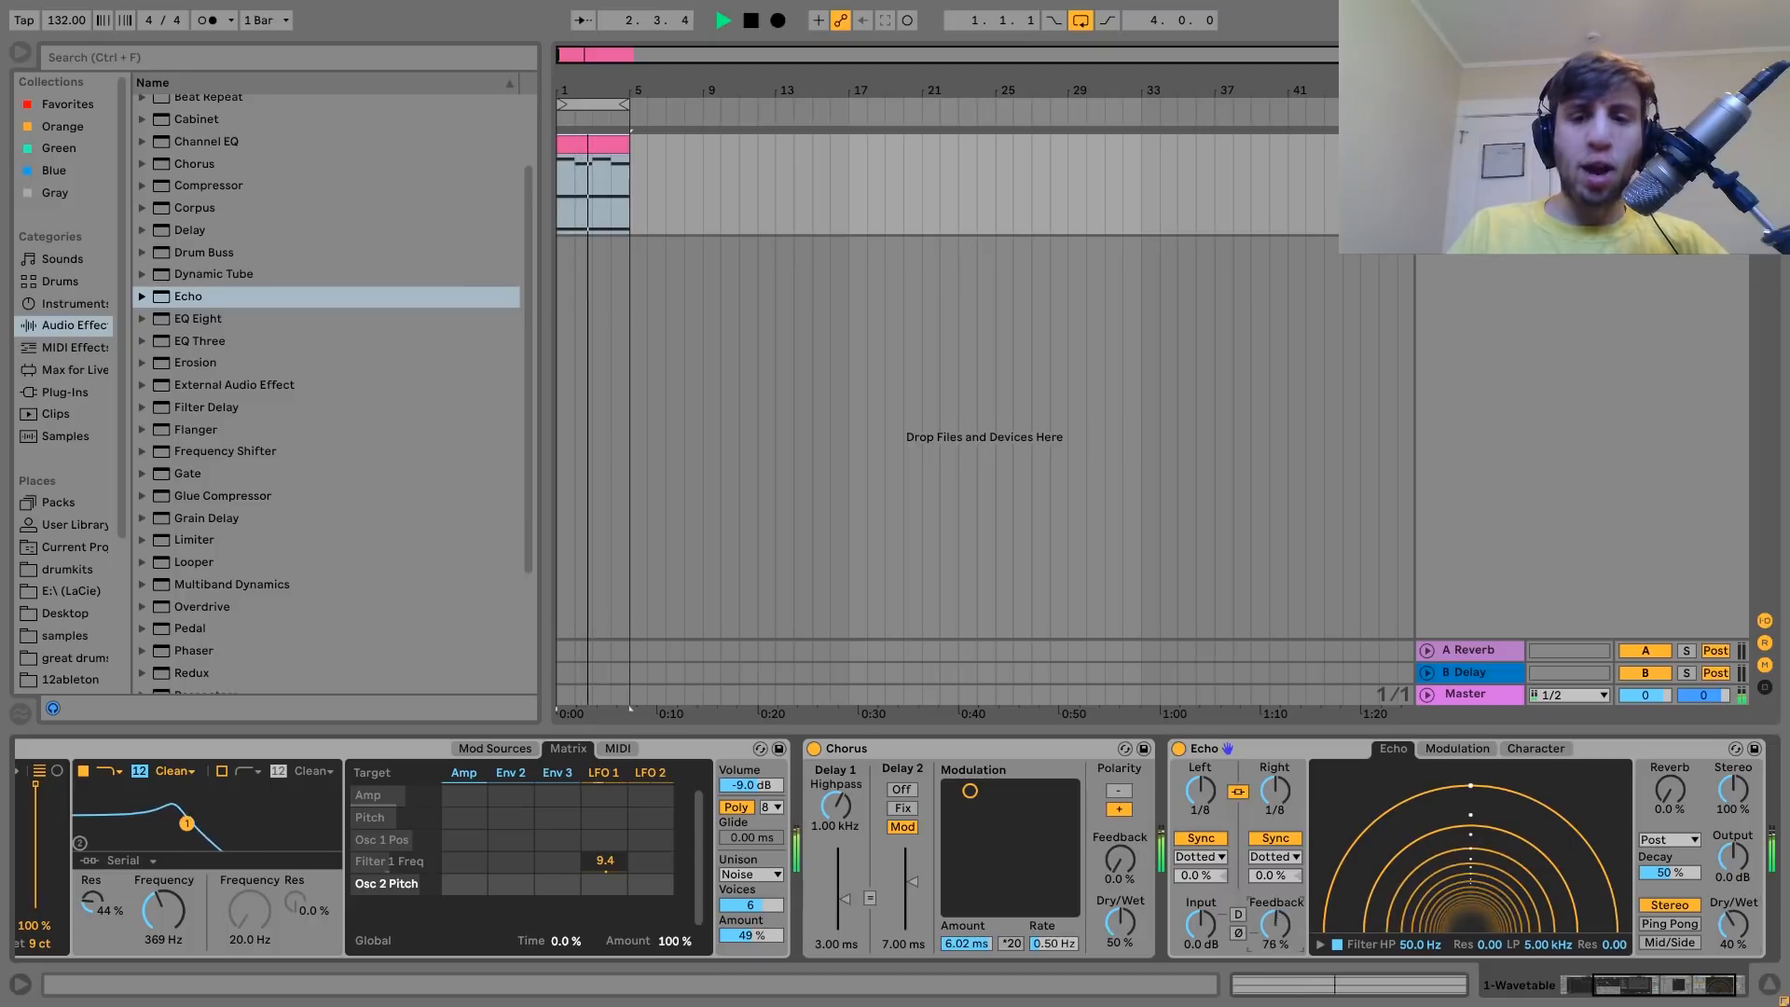
key("space")
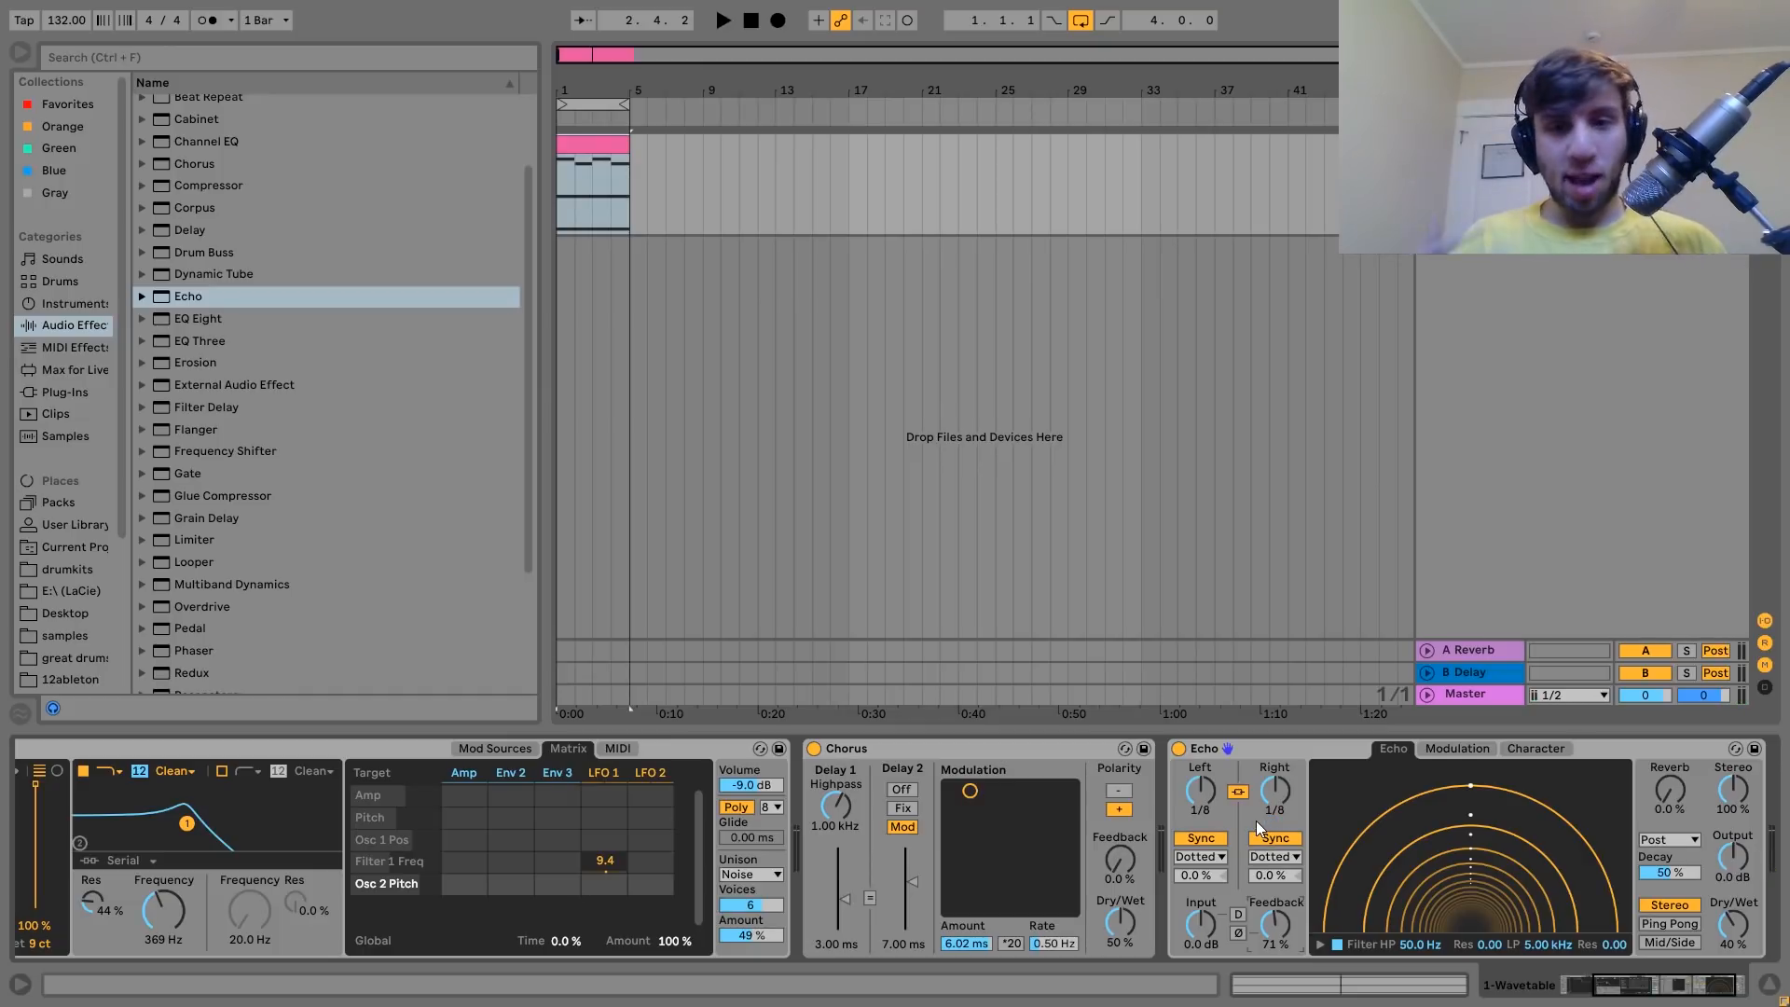
Switch the Echo sync mode to Notes and set the left and right delay times to 1/2.
left_click(1268, 858)
left_click(1275, 870)
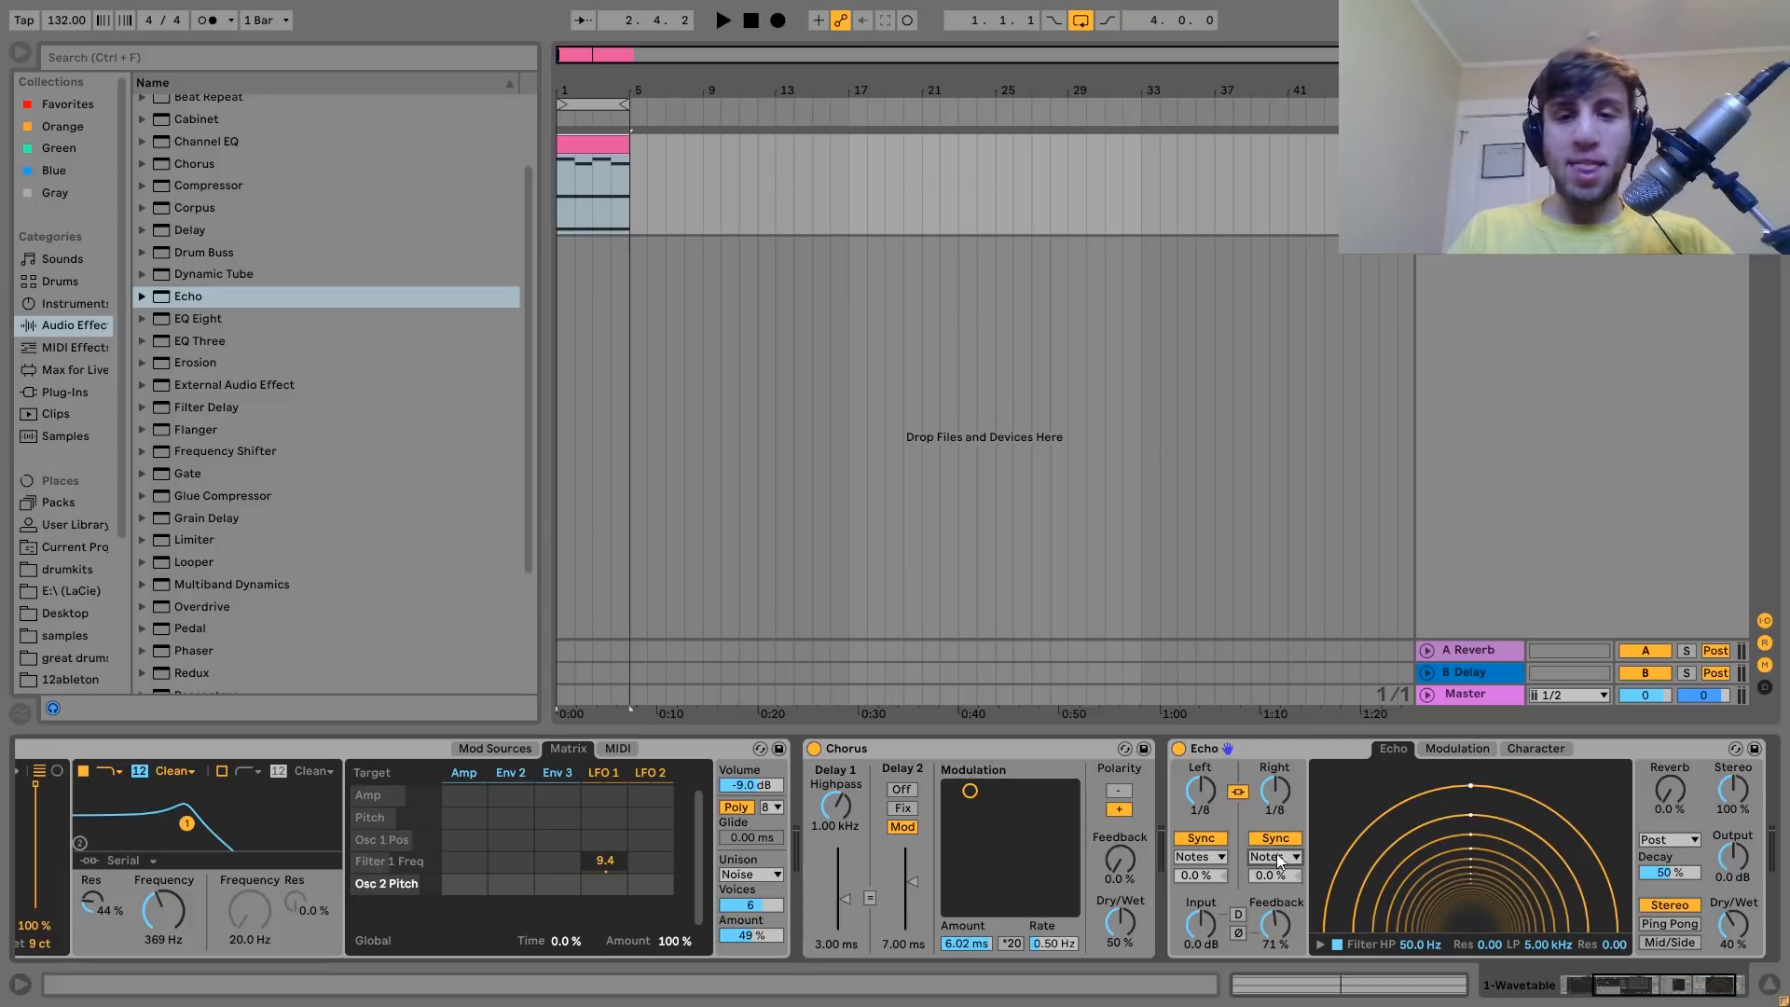
left_click_drag(1278, 807, 1278, 787)
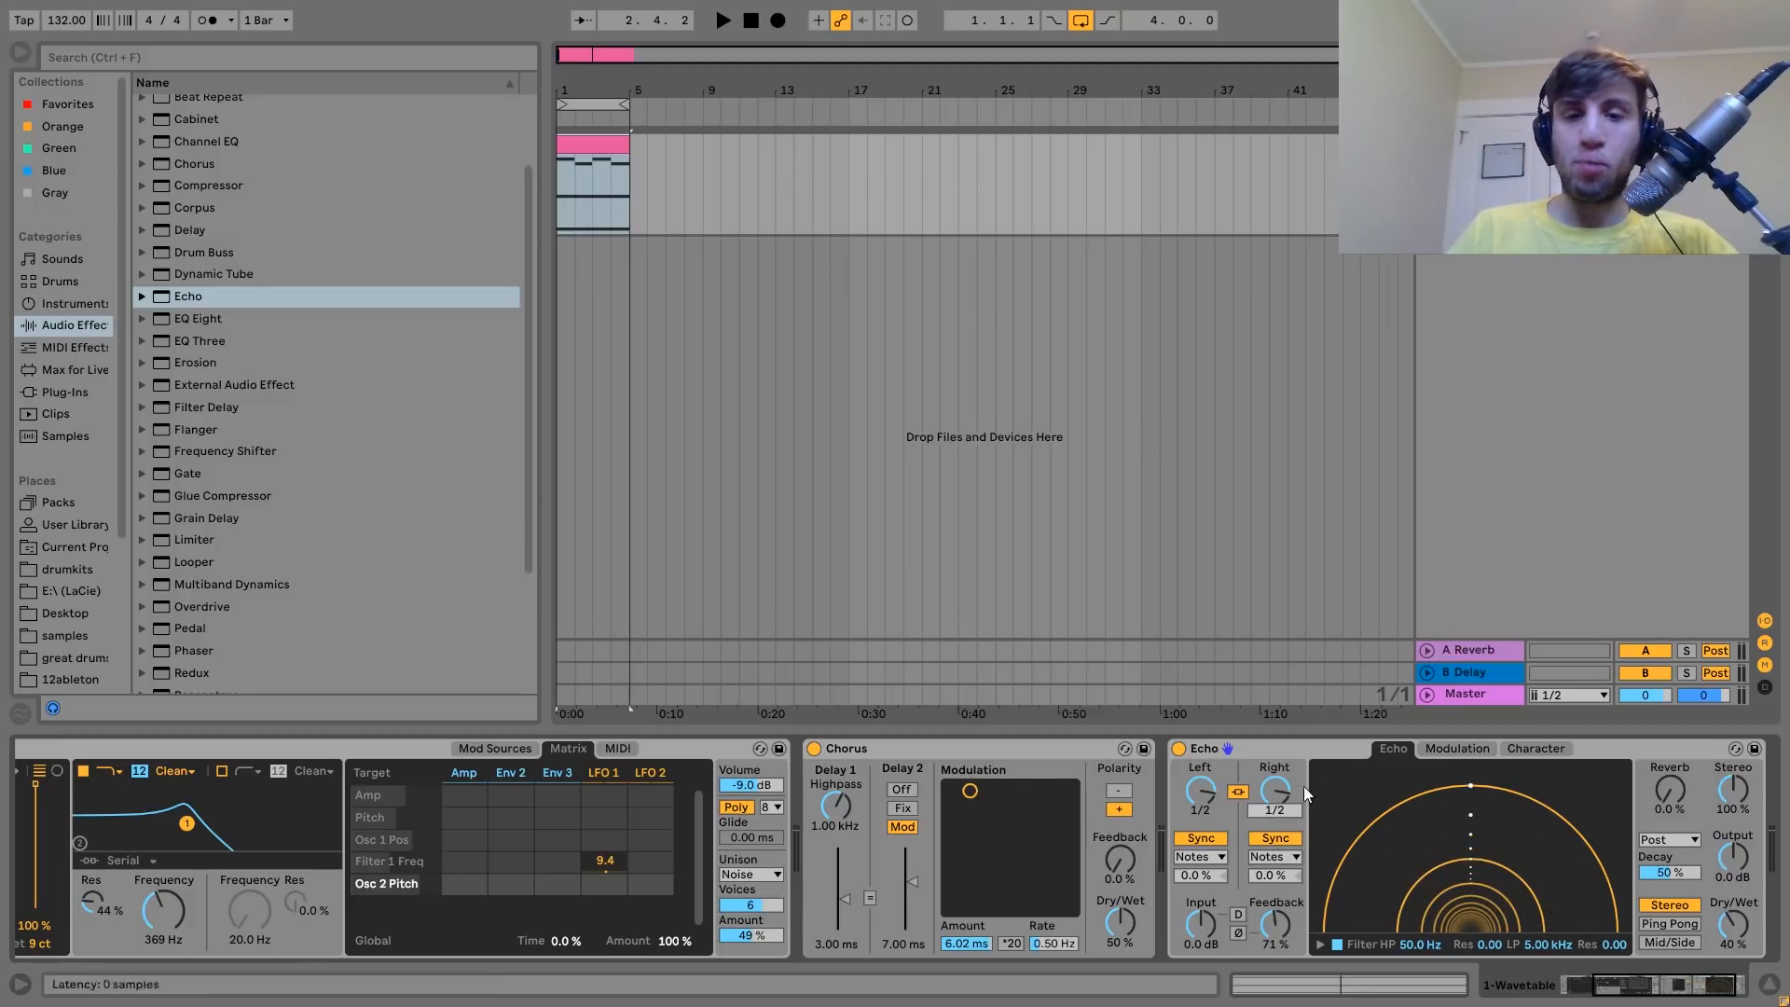
Audition the half-note echo, and set the Echo low-pass filter to 11.7 kHz and feedback to 46%.
key("space")
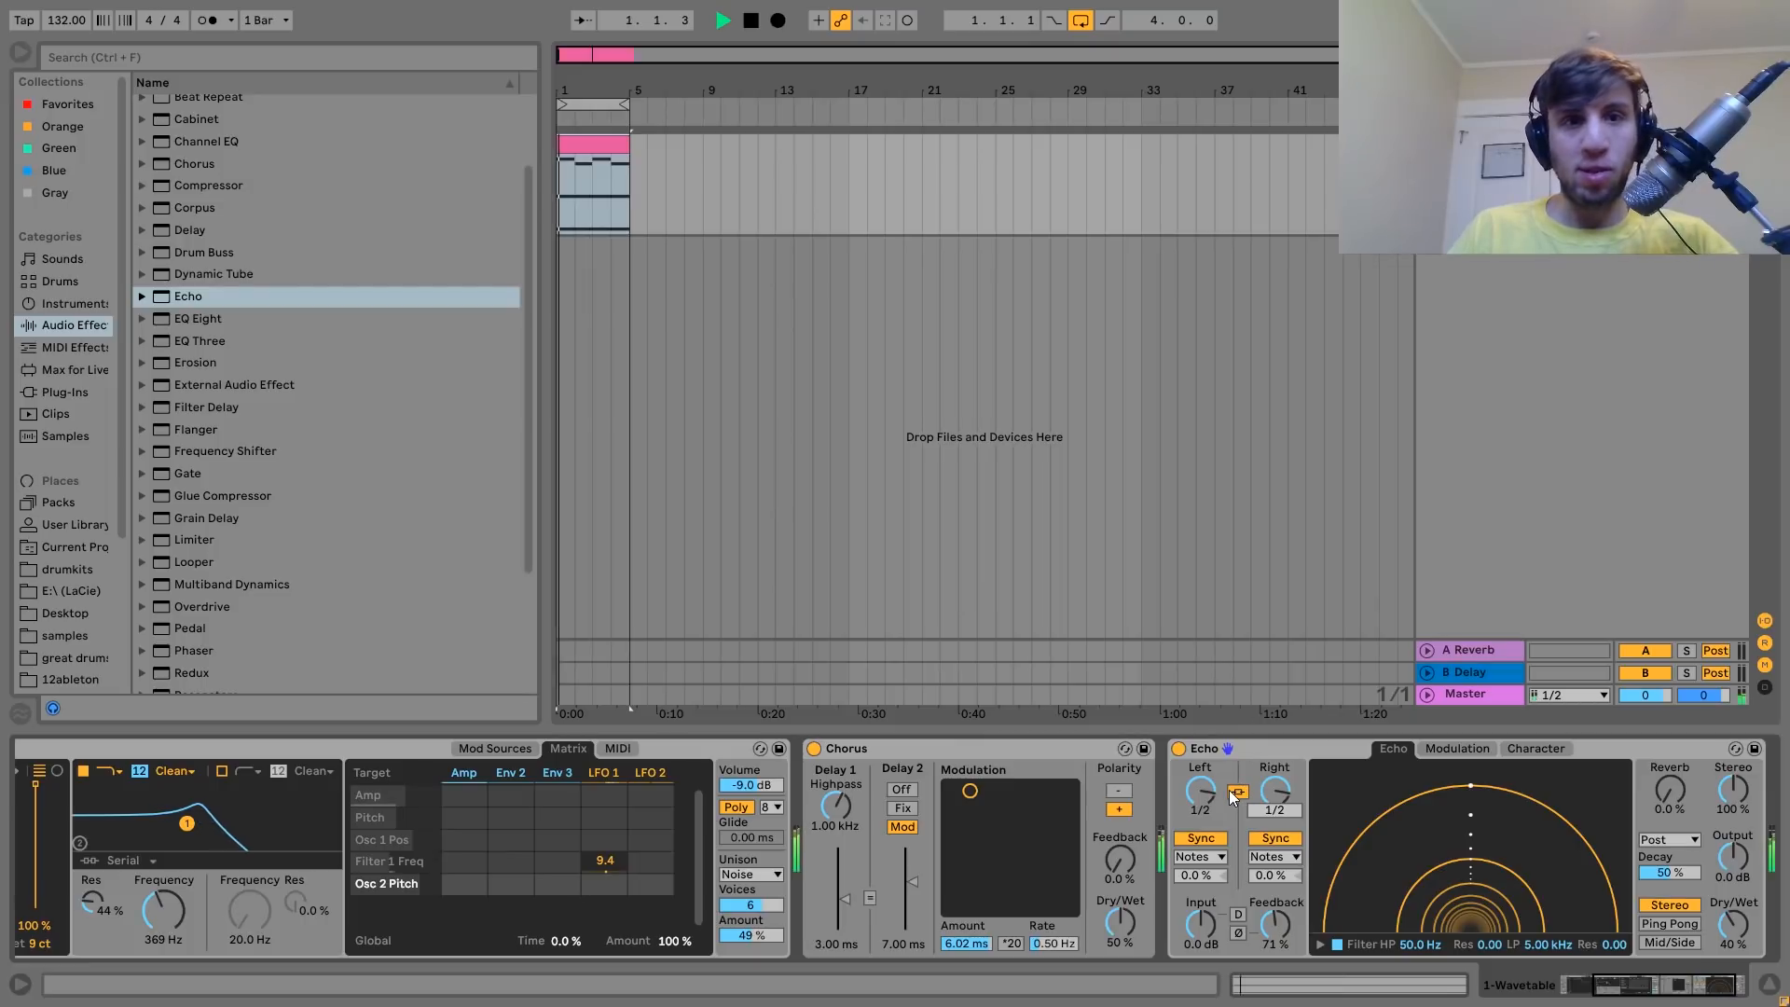
scroll(282, 422, "down", 4)
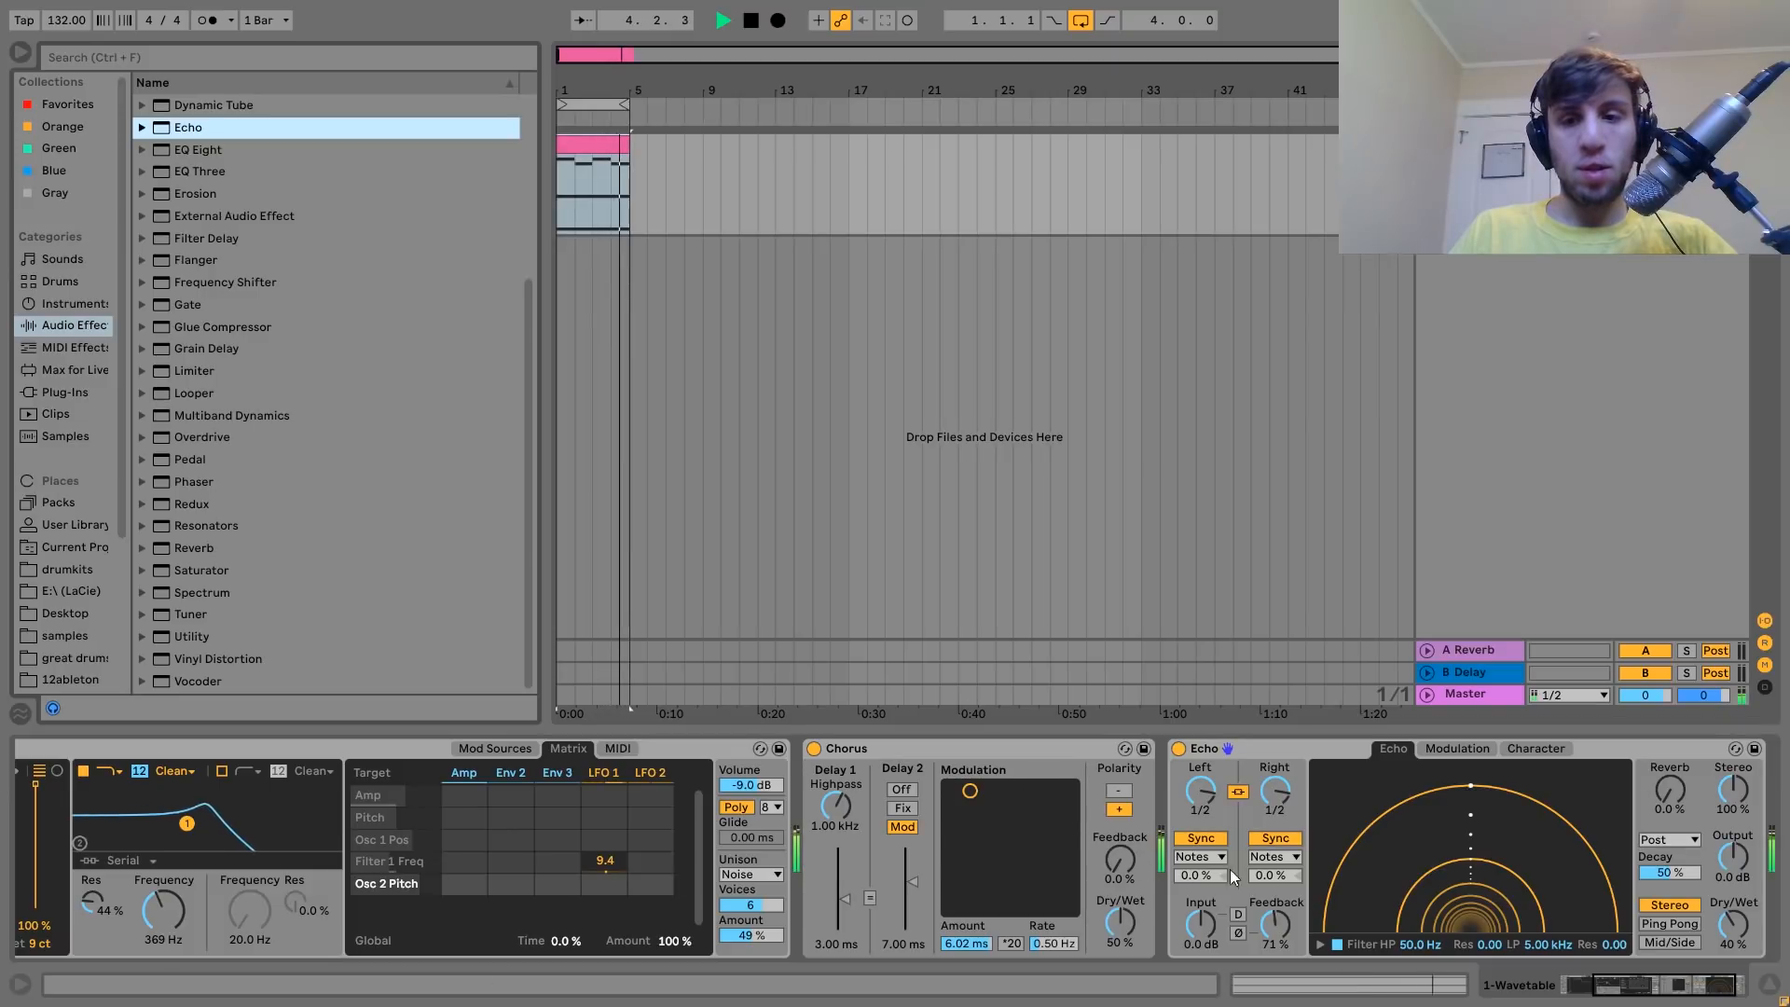
key("space")
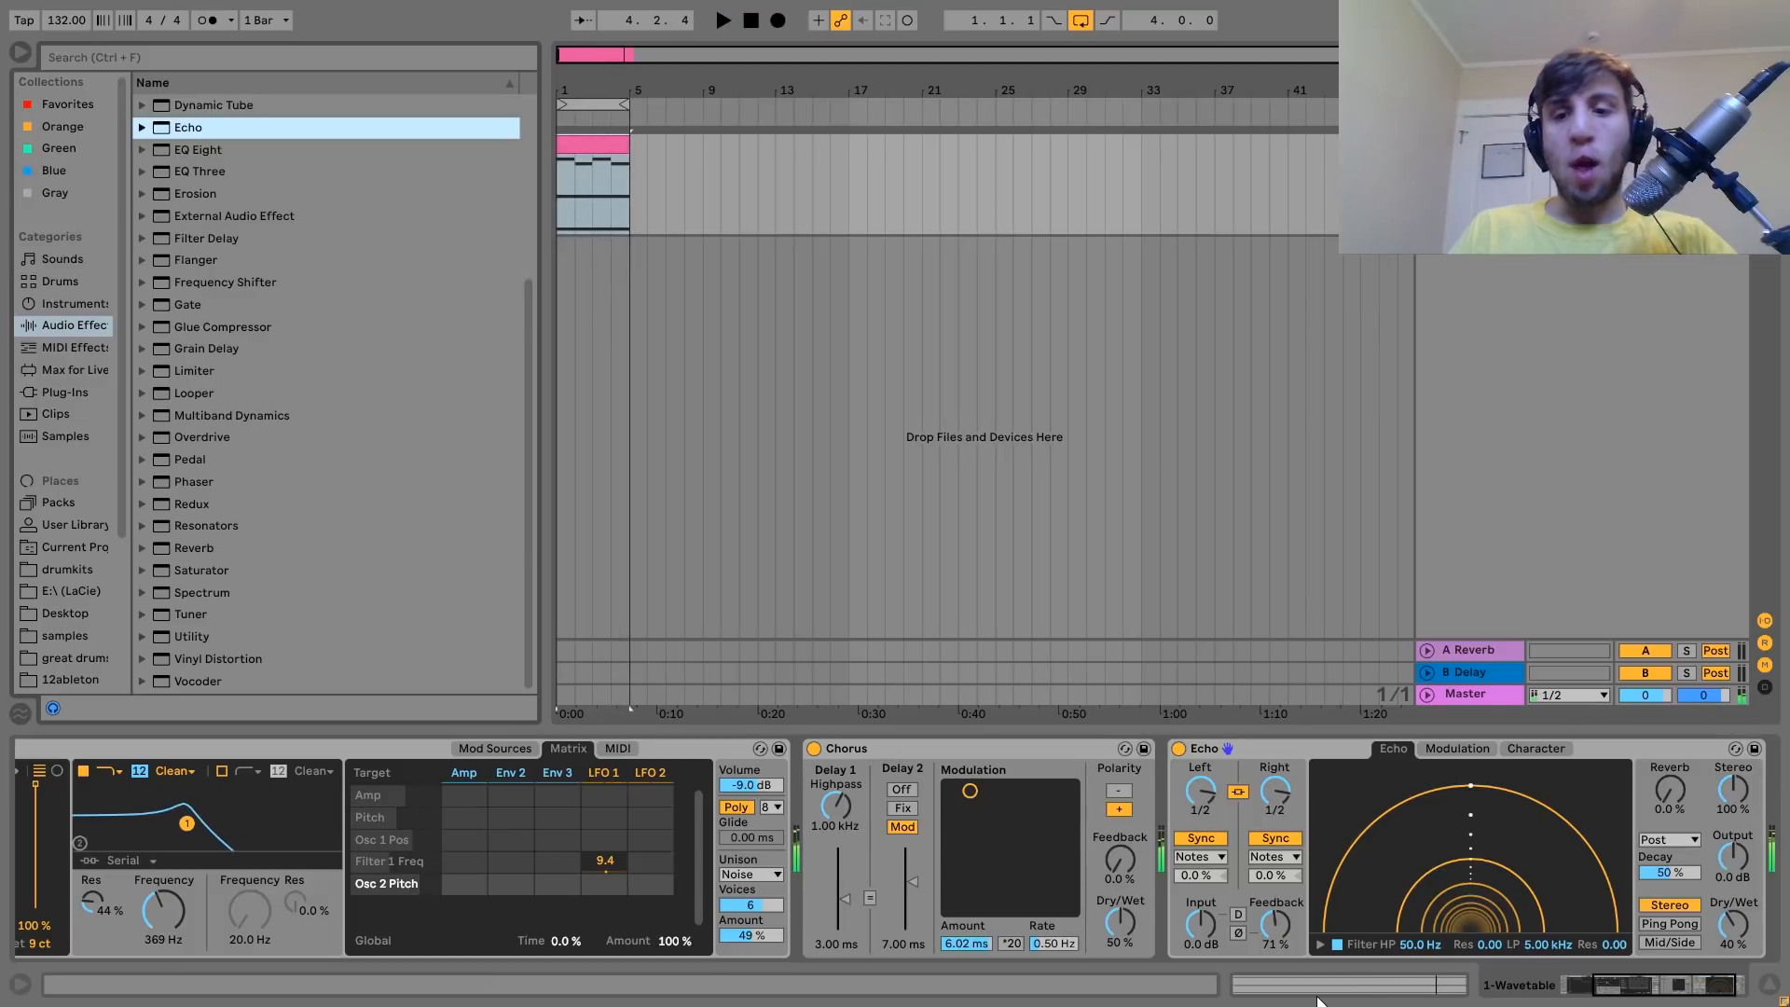
left_click(1535, 941)
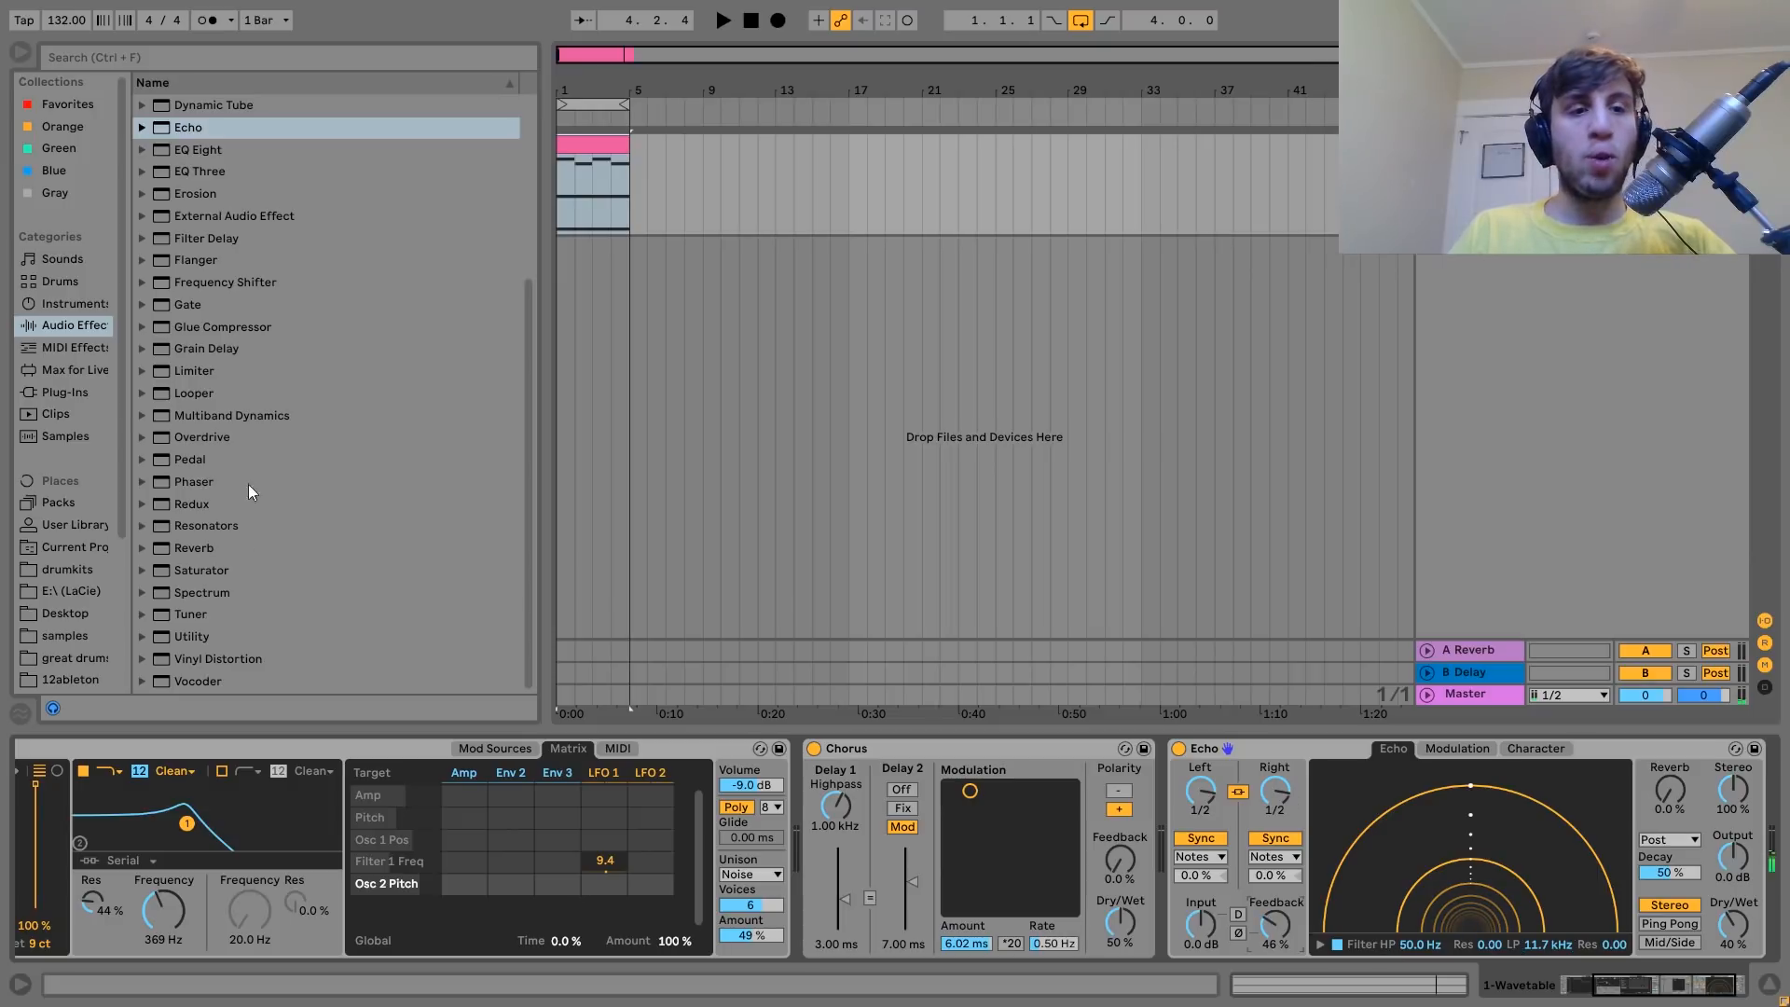
Add a Reverb after Echo with a decay time of 9.81 s and a dry/wet of 39%.
double_click(203, 552)
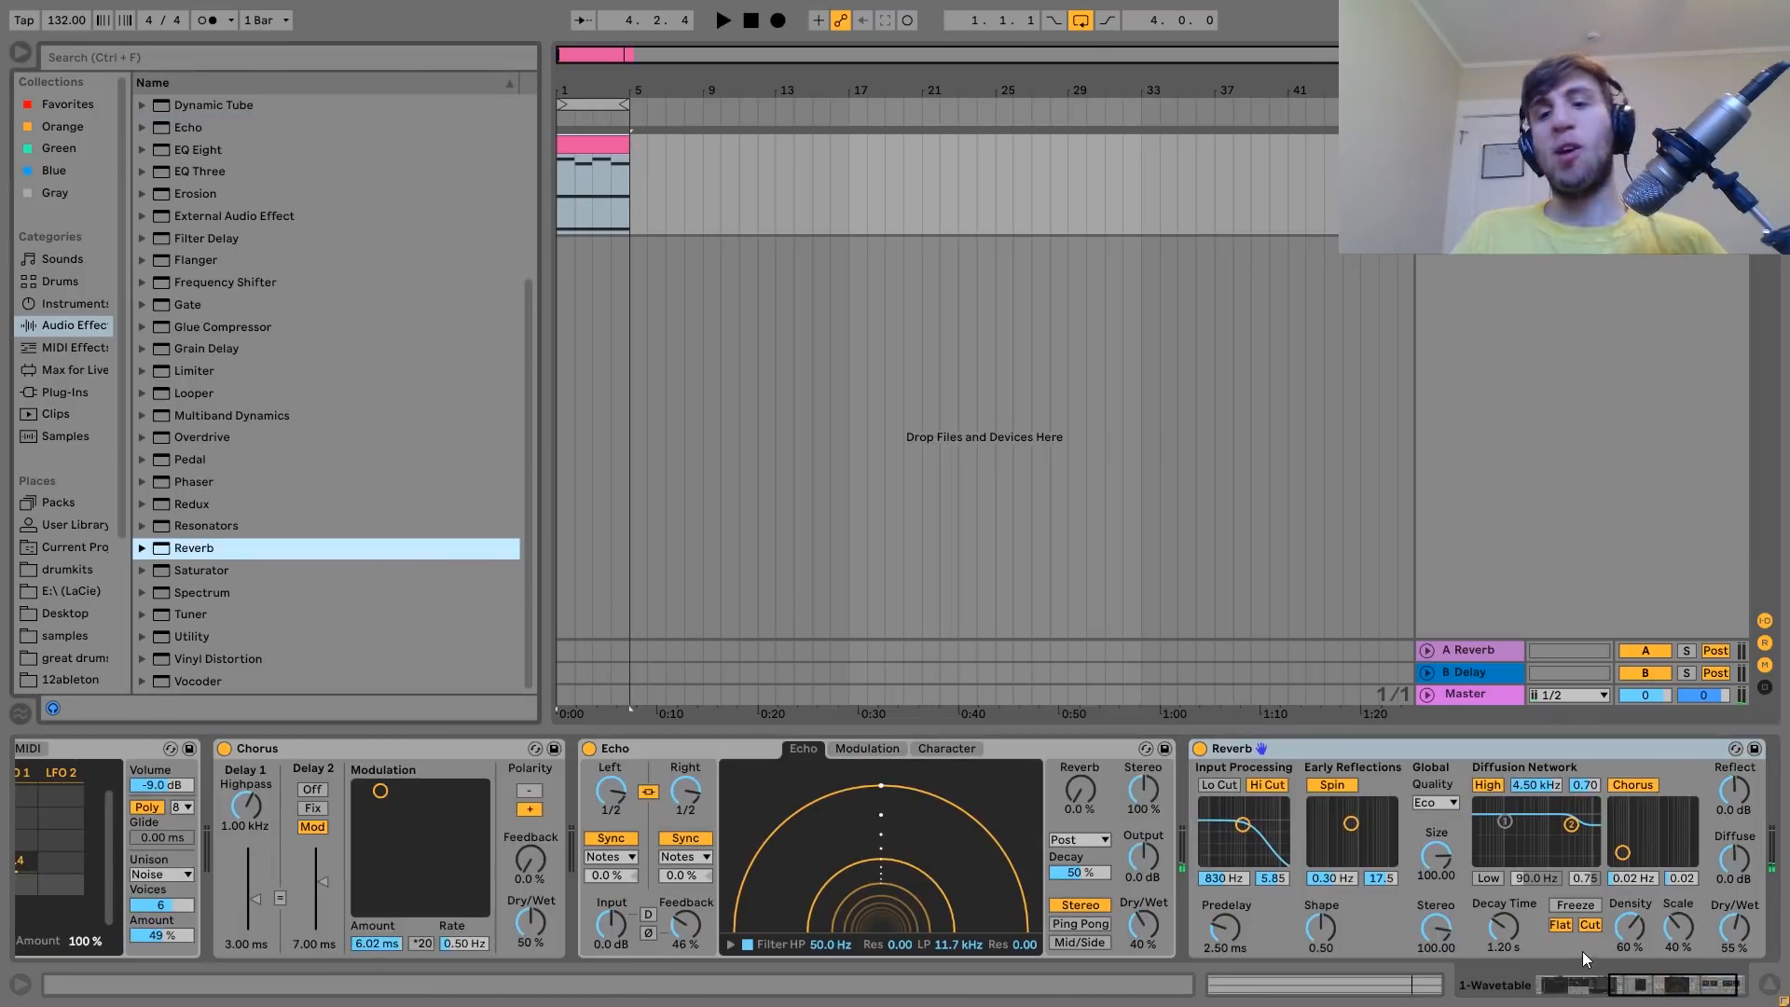
left_click_drag(1508, 936, 1509, 895)
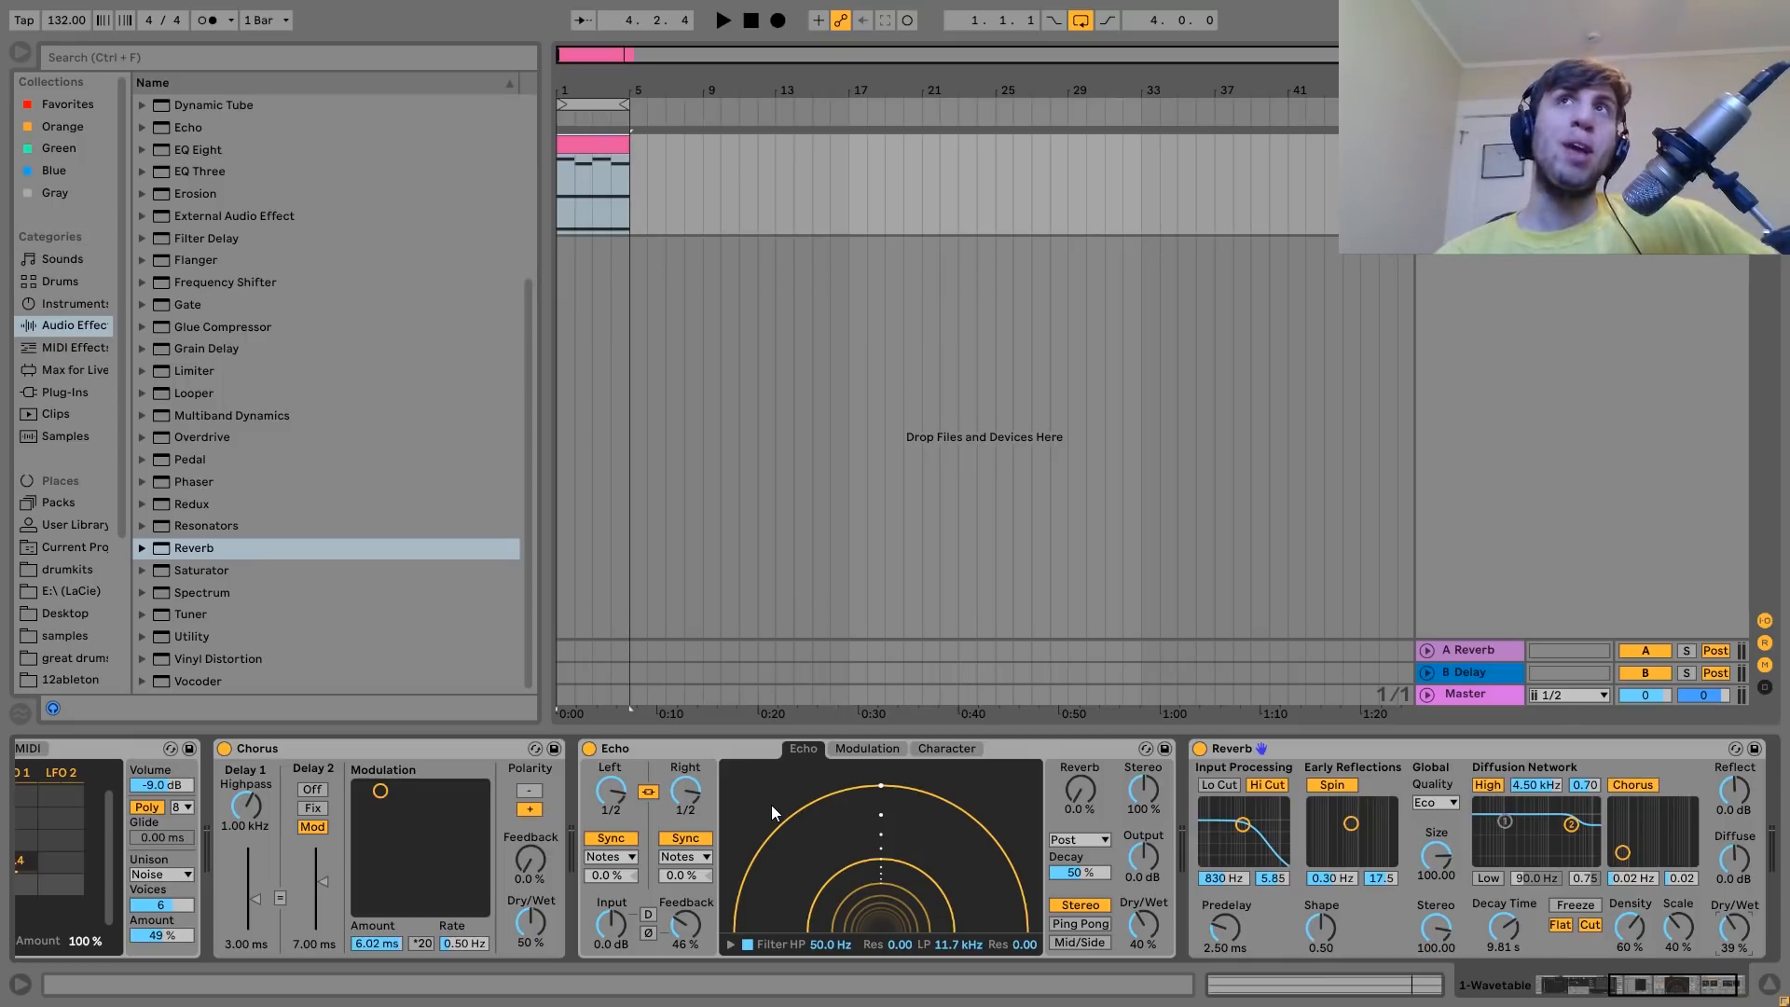
Bypass Echo to hear the reverb alone, and set the Reverb dry/wet to 65% while the loop plays.
left_click(746, 754)
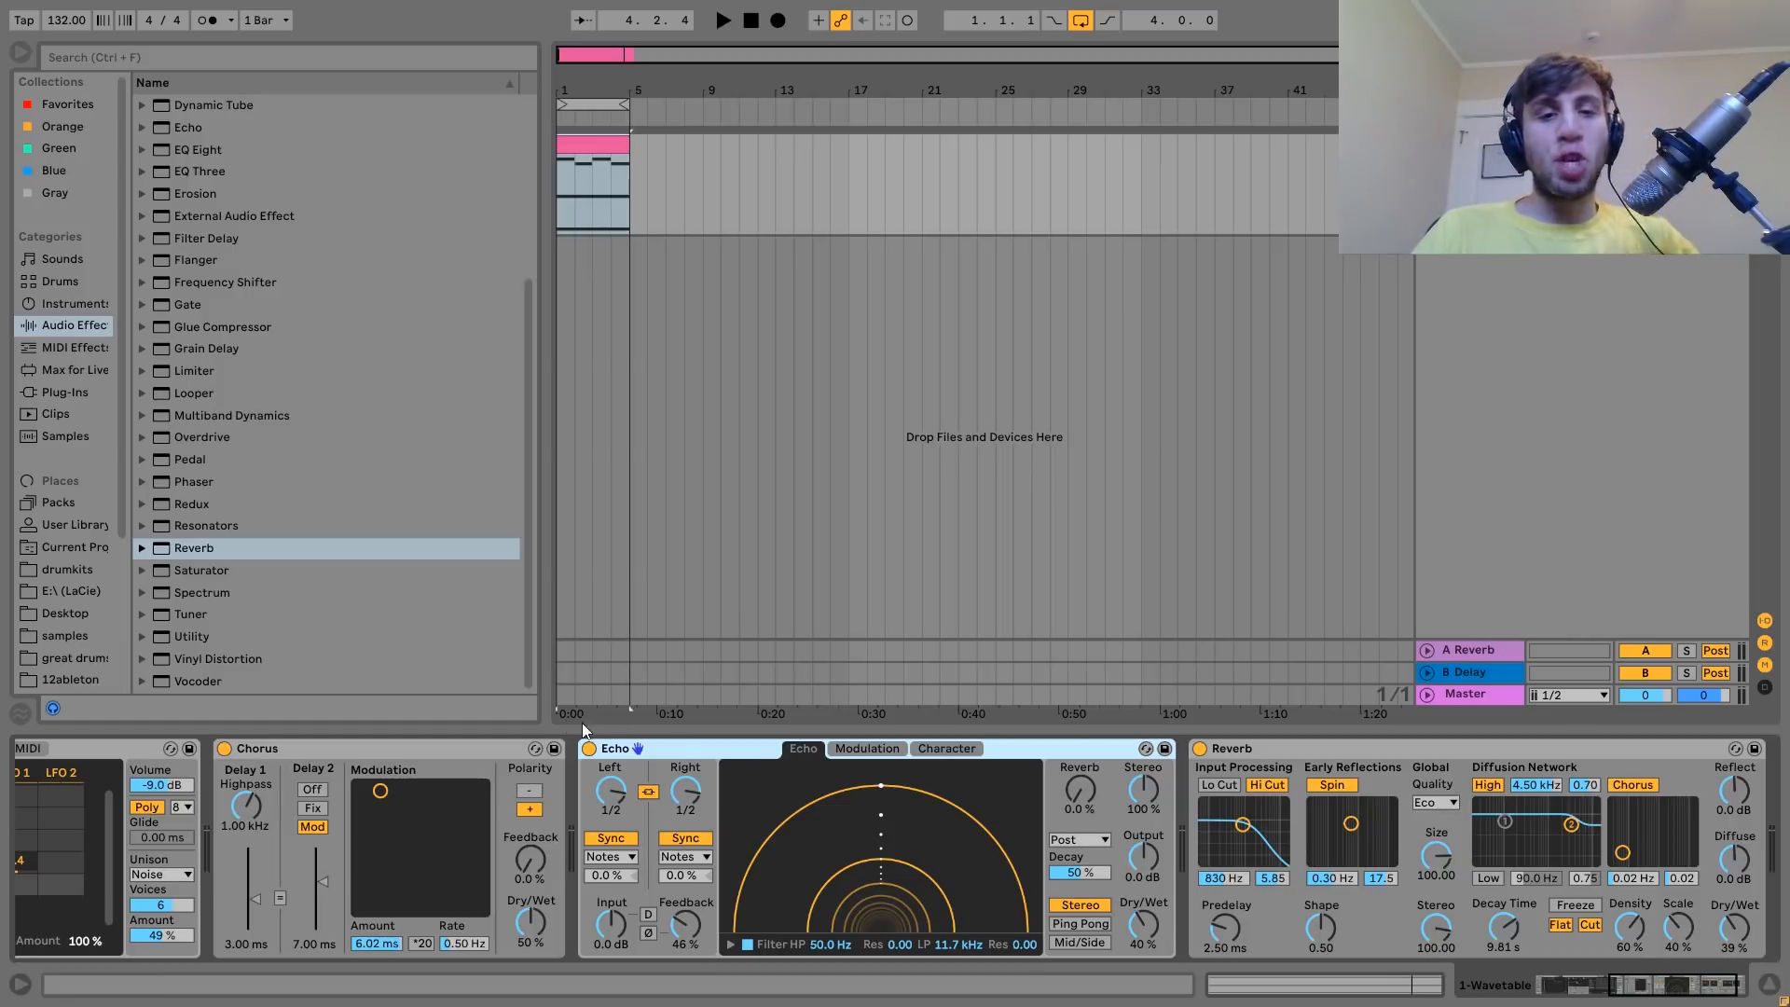
left_click(590, 749)
key("space")
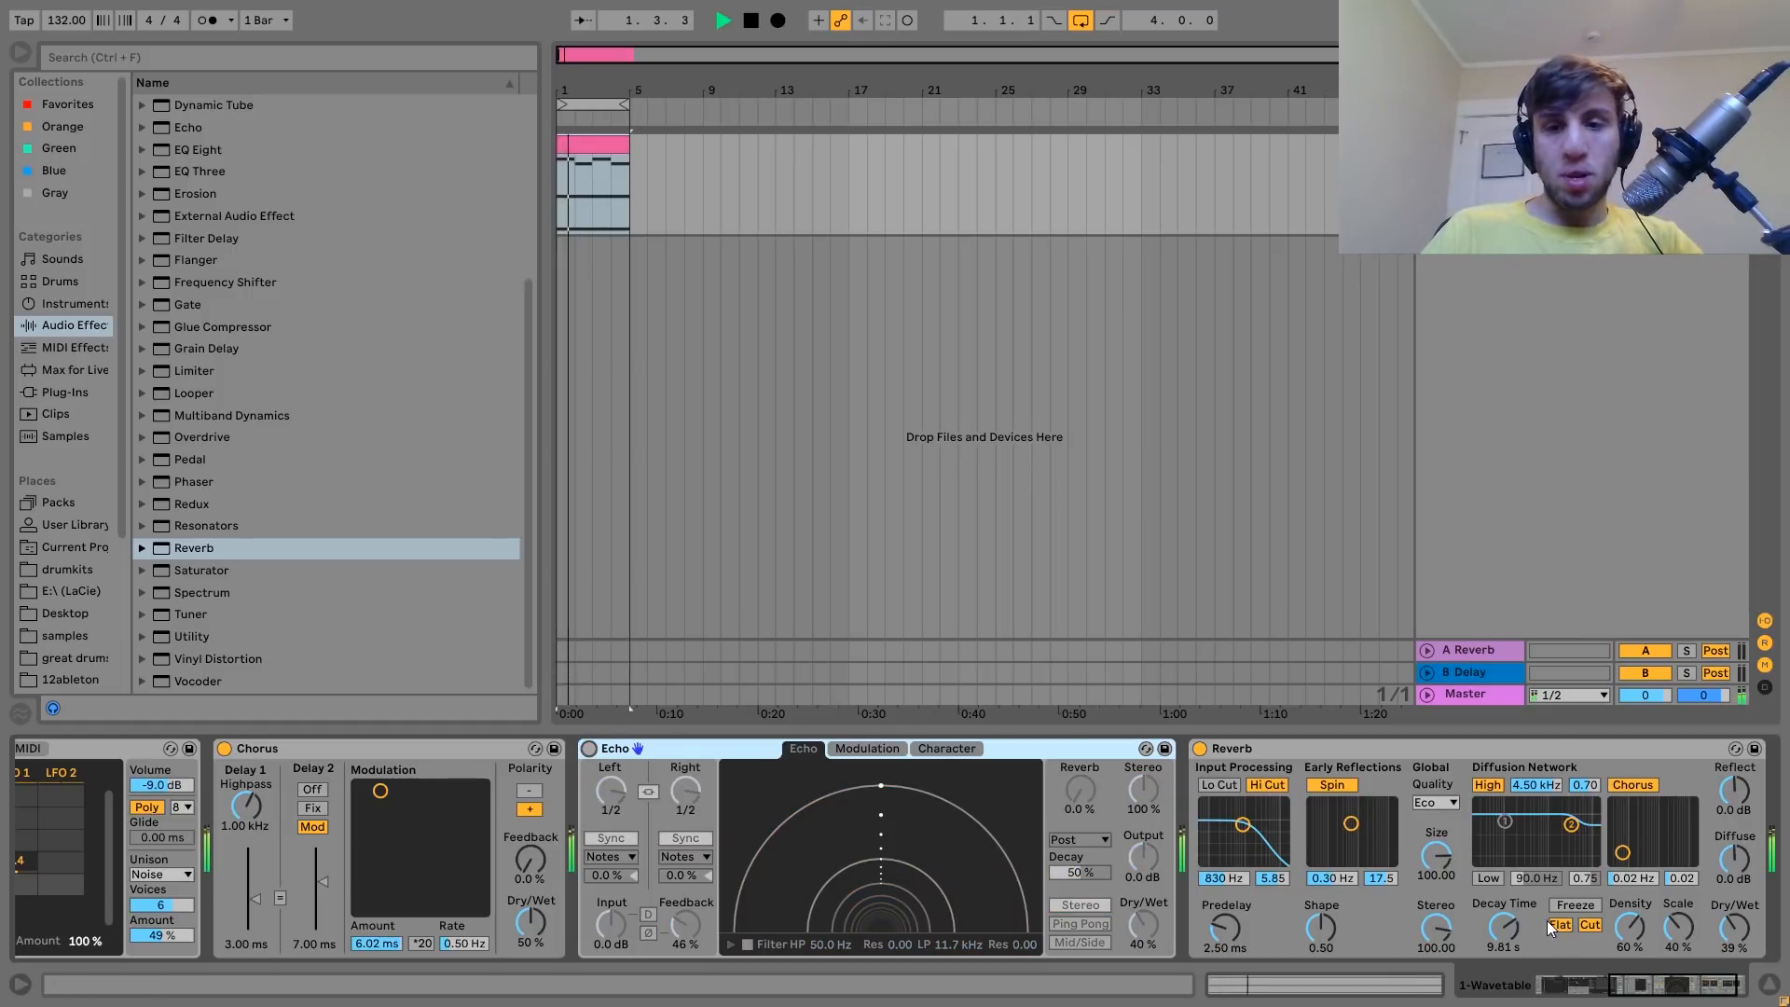
key("space")
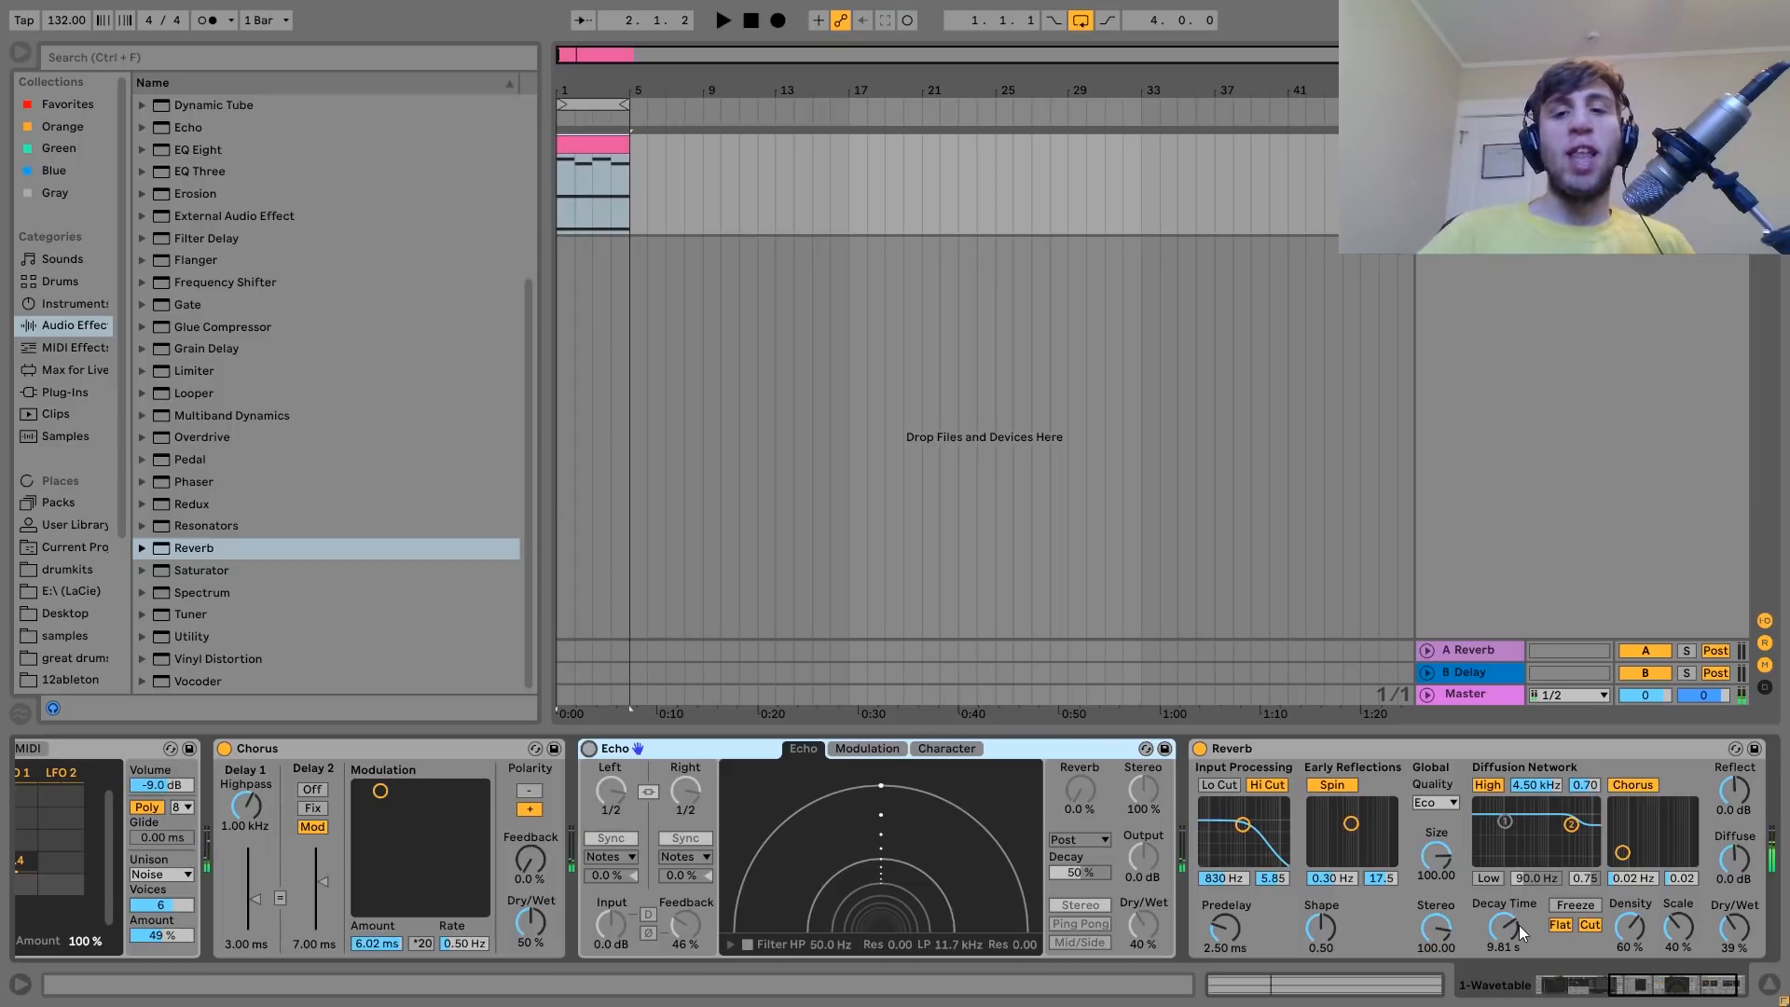
key("space")
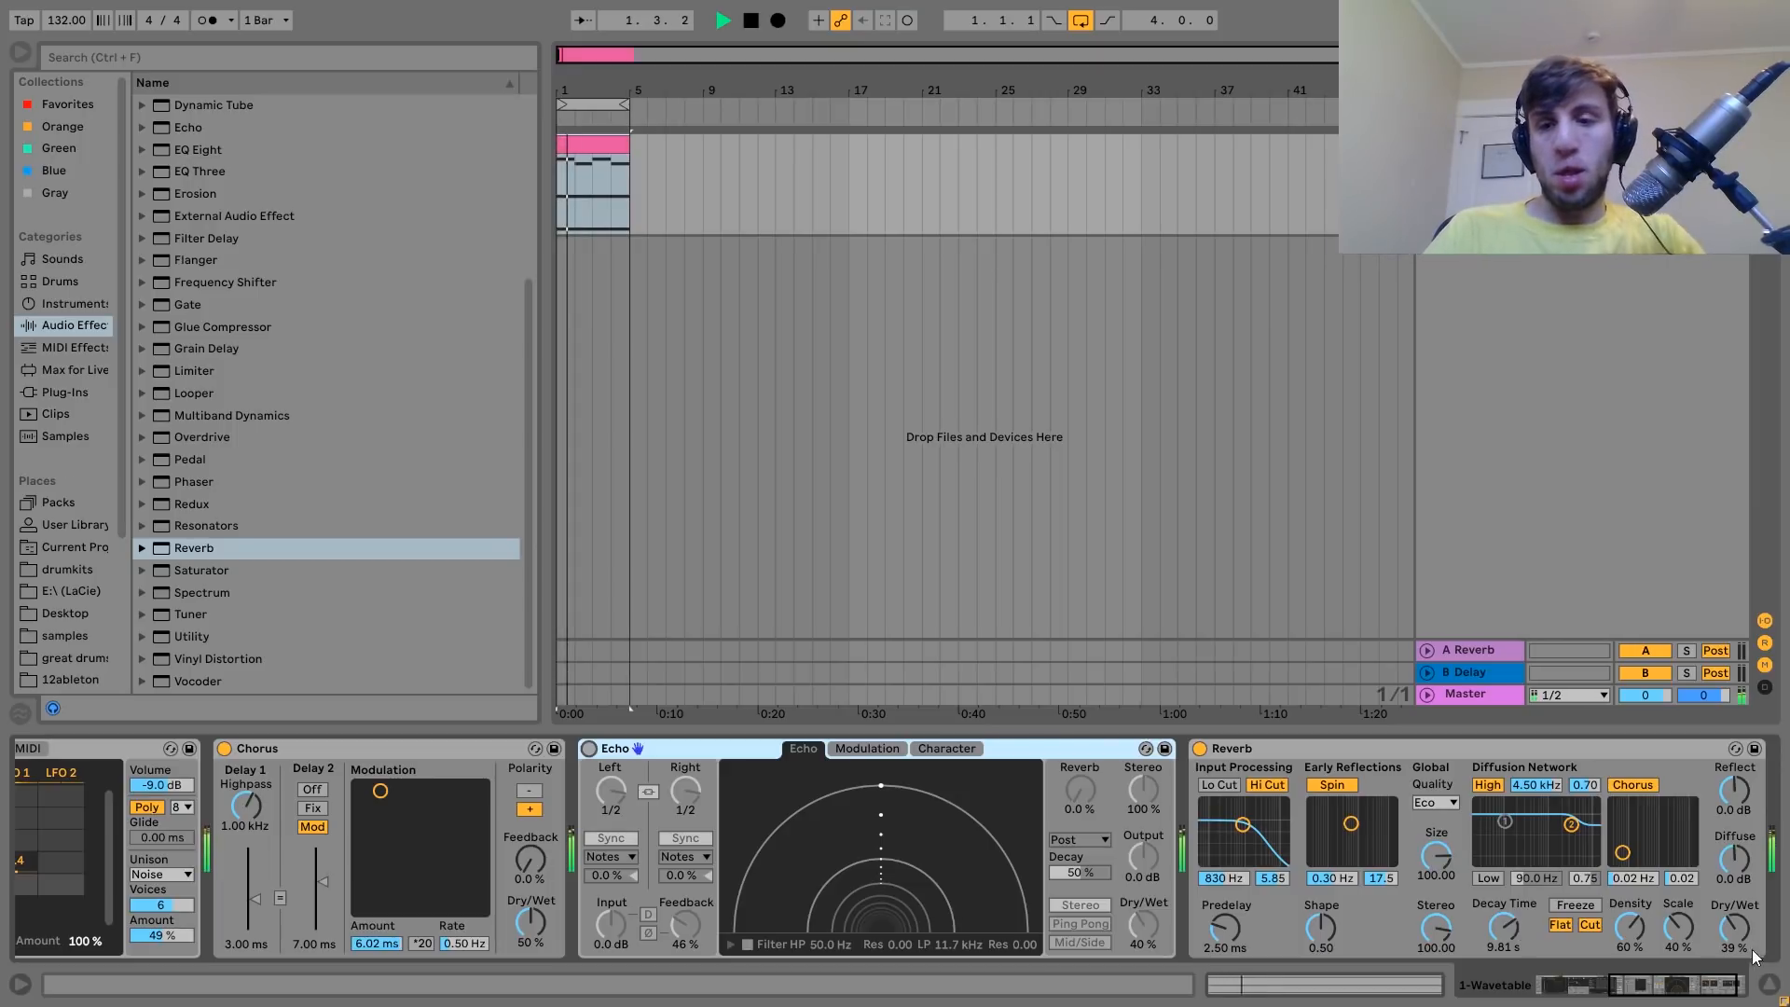
left_click_drag(1751, 947, 1751, 923)
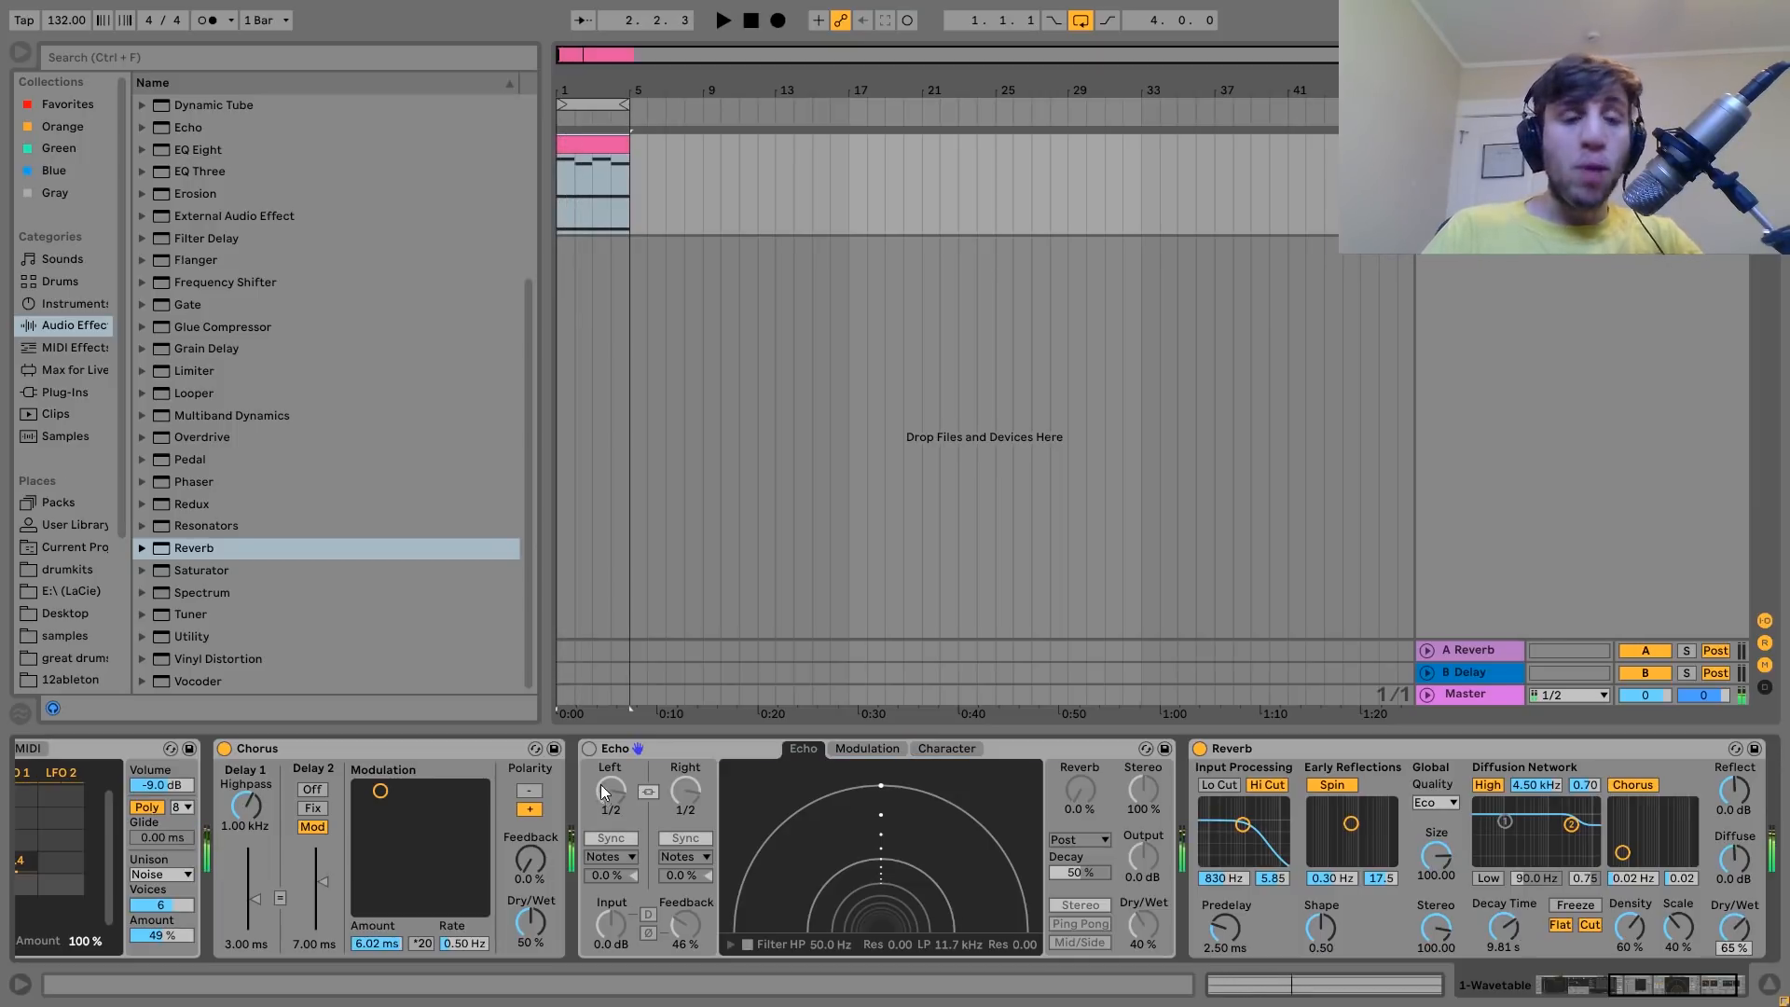
Re-enable Echo and set the Reverb dry/wet to 51% while the loop plays.
left_click(590, 748)
key("space")
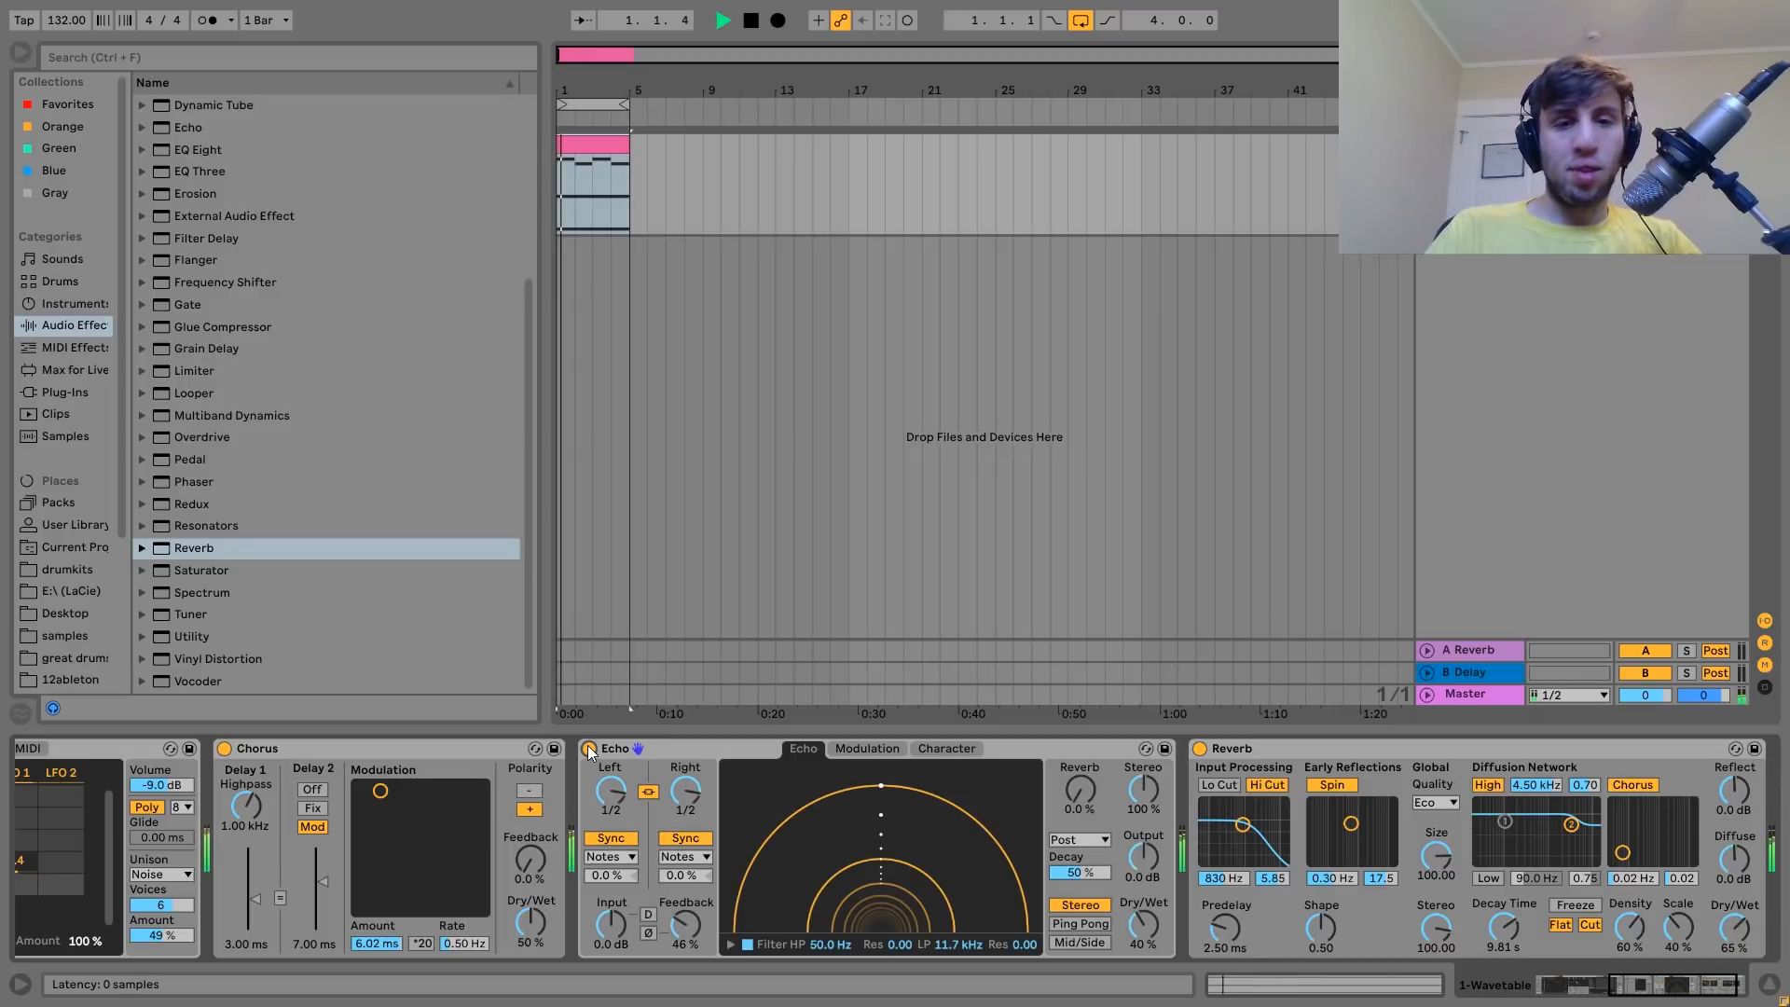
left_click_drag(1736, 929, 1736, 948)
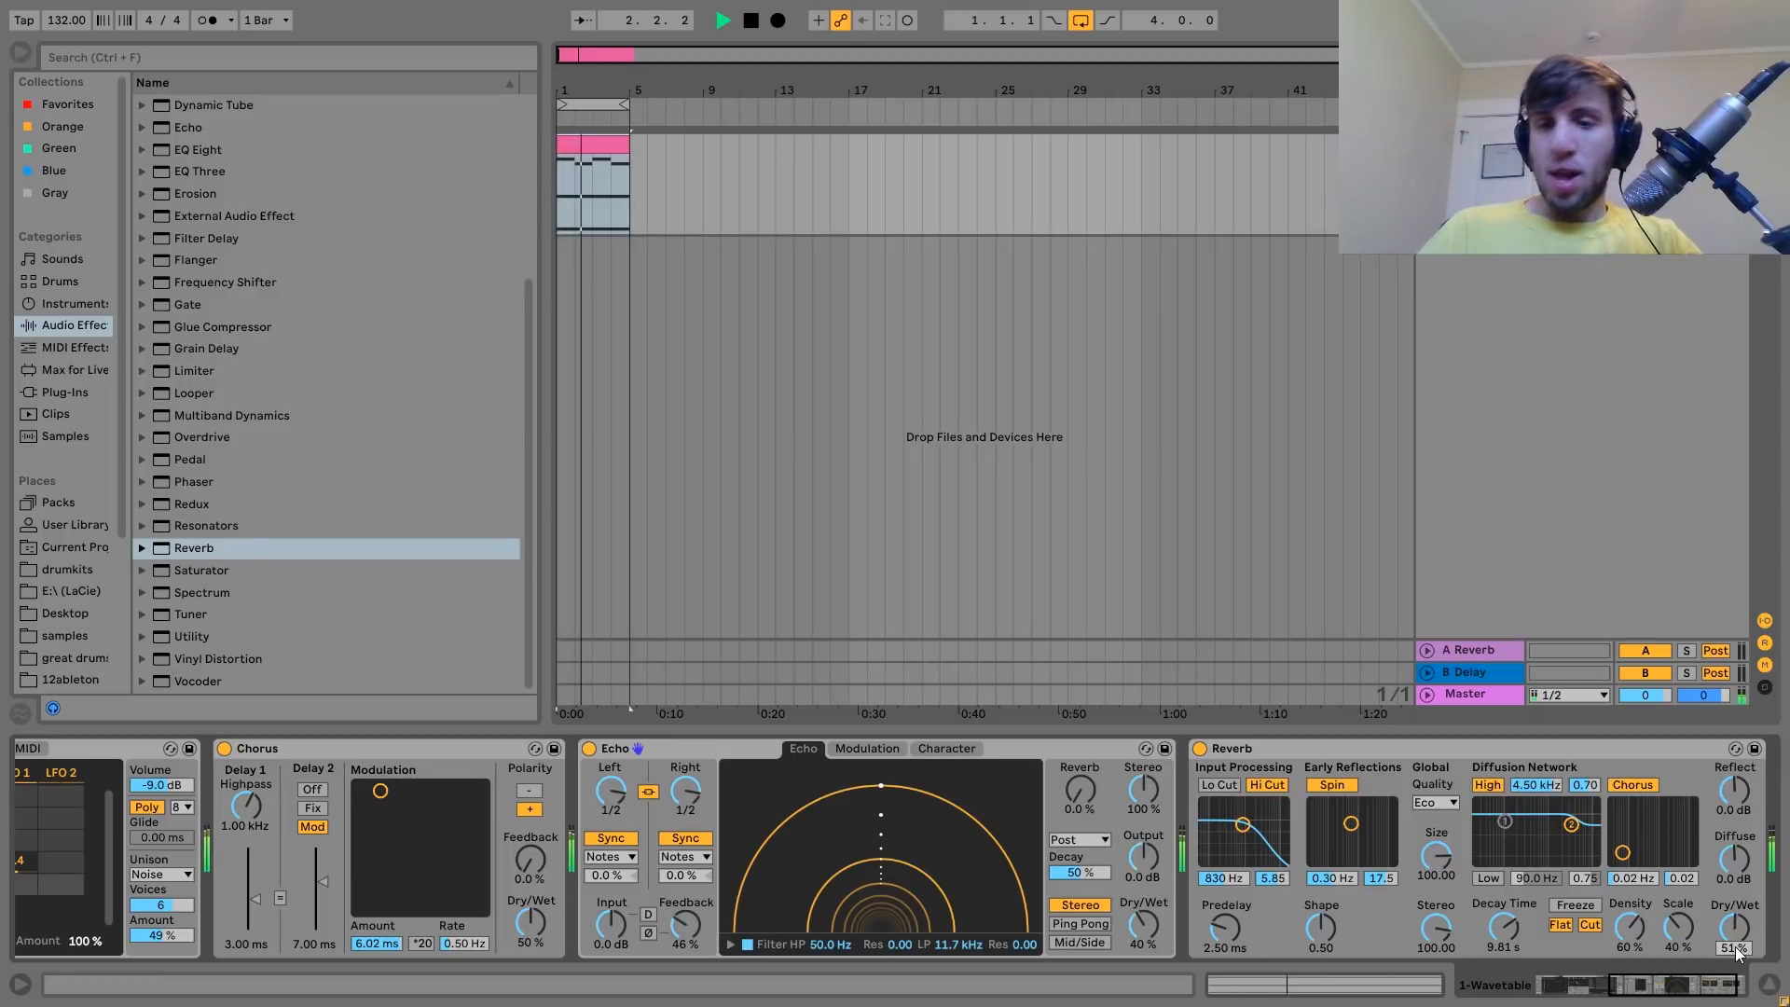
key("space")
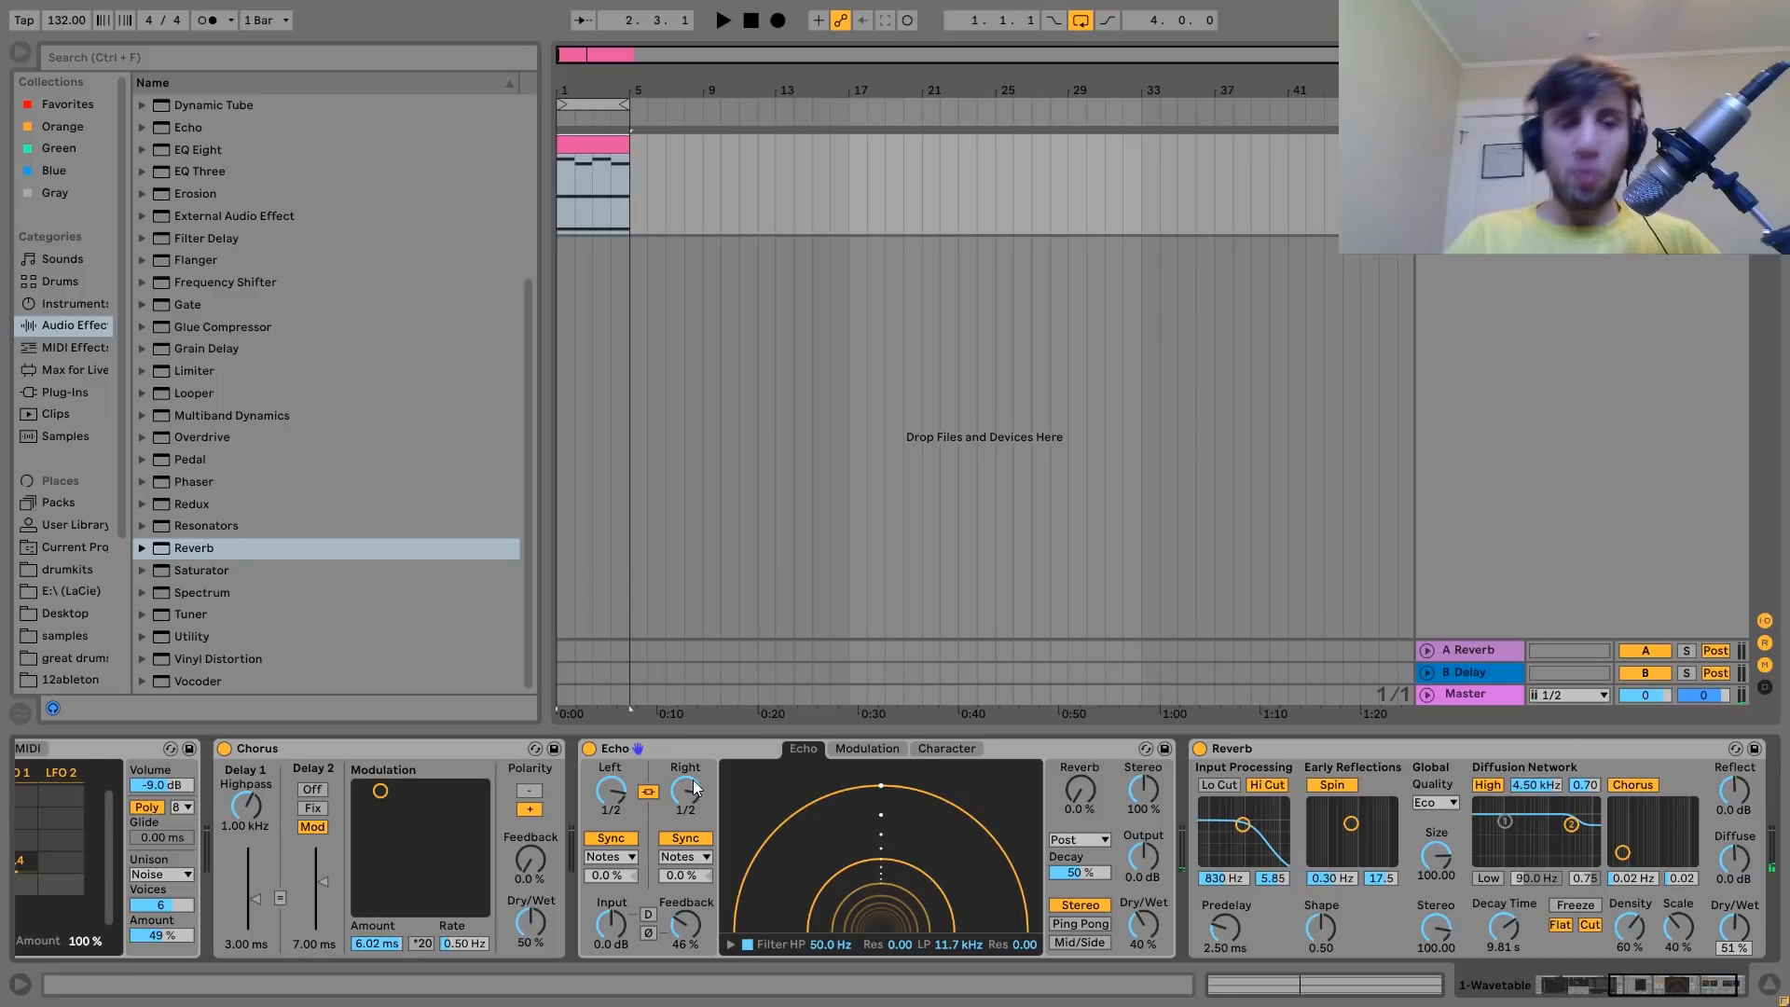
Audition the loop, comparing the sound with Reverb bypassed and re-enabled.
key("space")
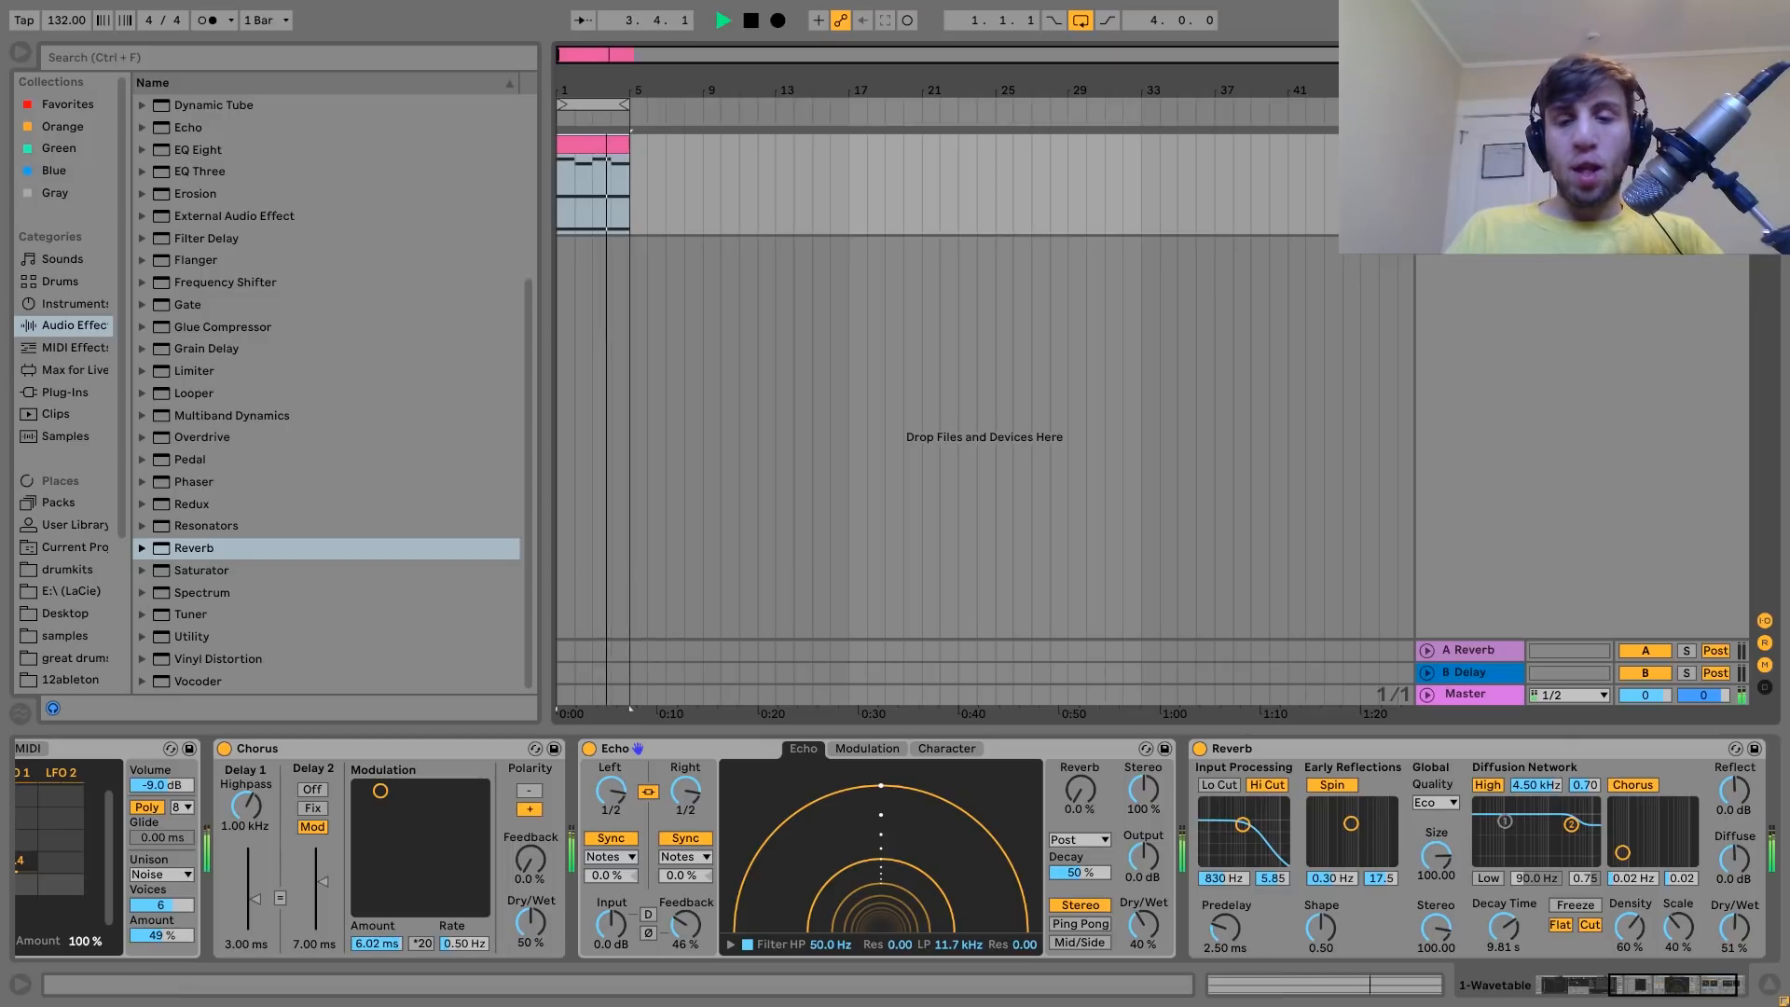
key("space")
left_click(1201, 749)
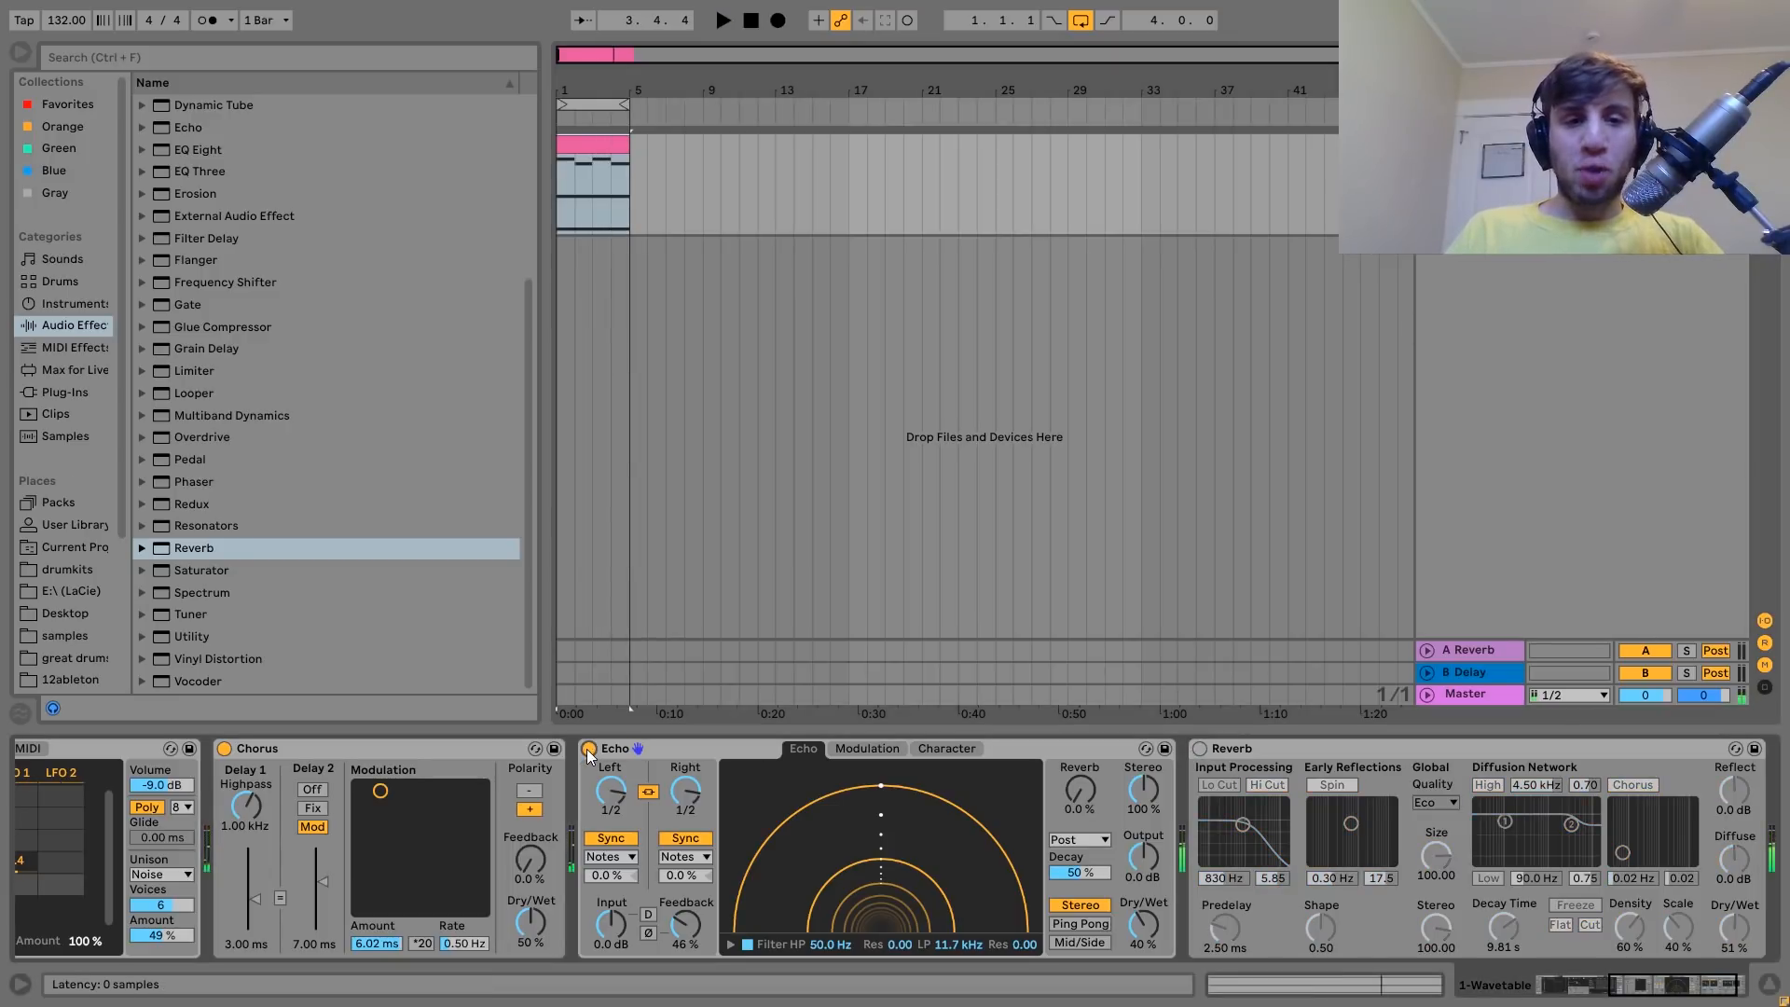
key("space")
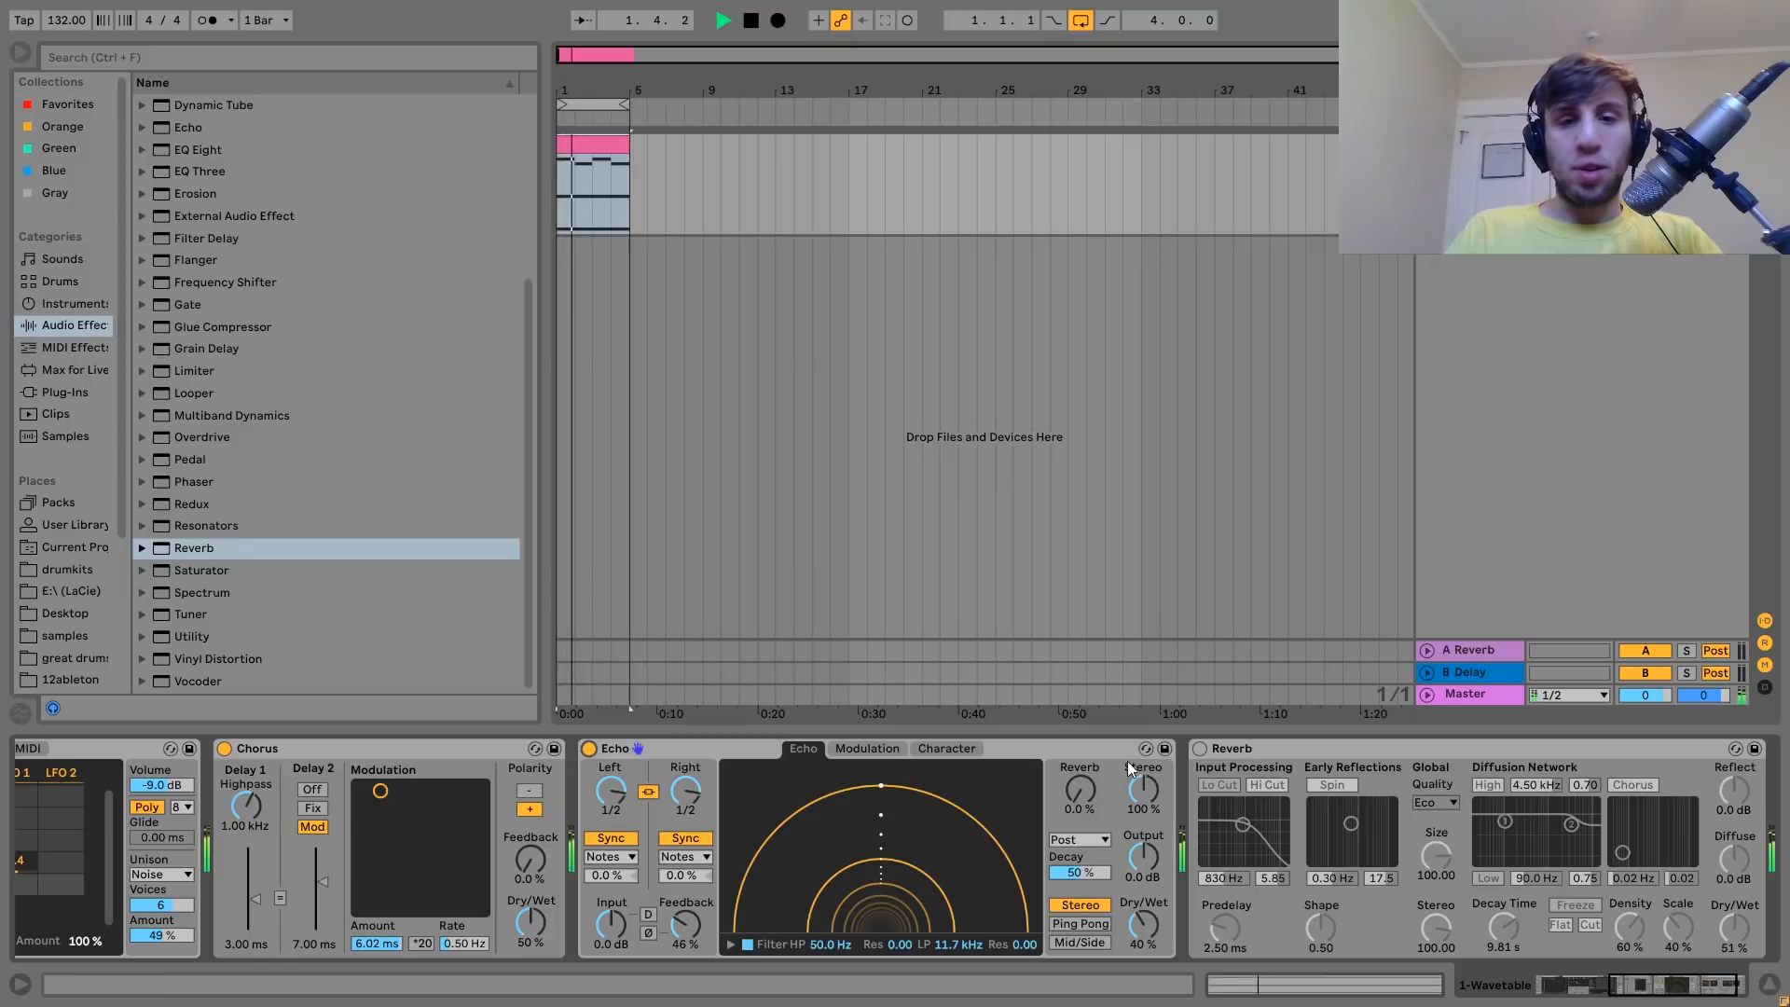
left_click(1200, 750)
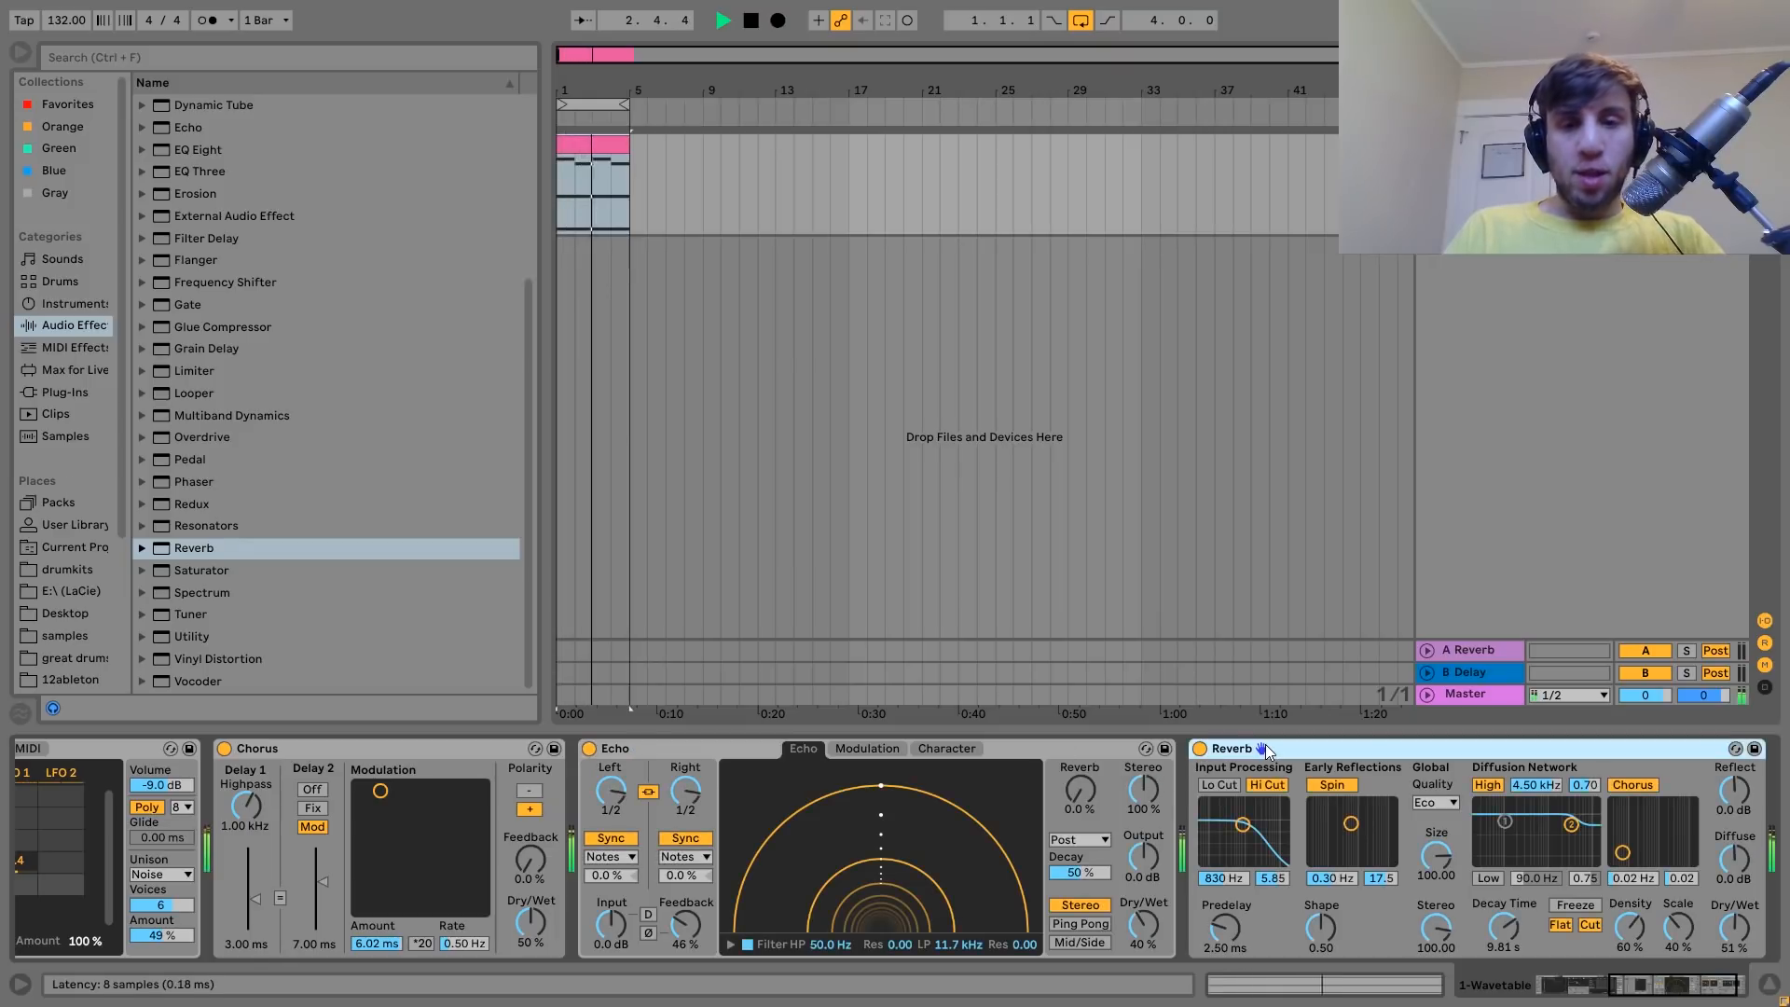
key("space")
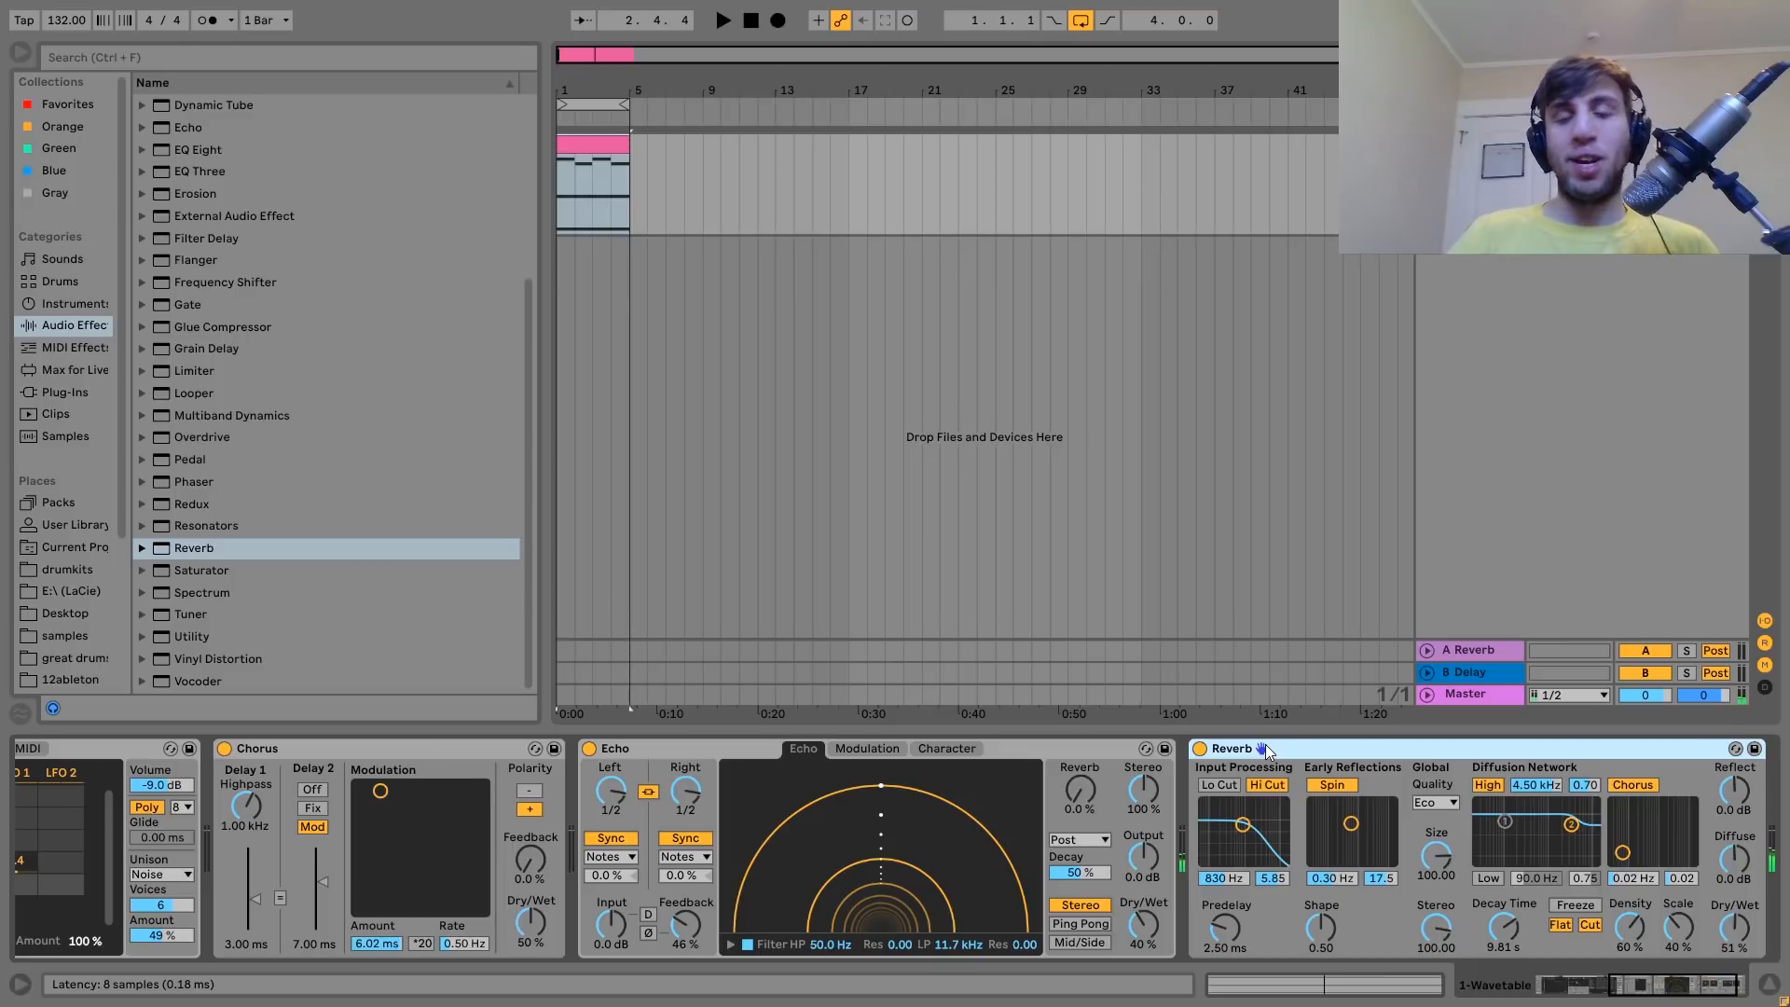
key("space")
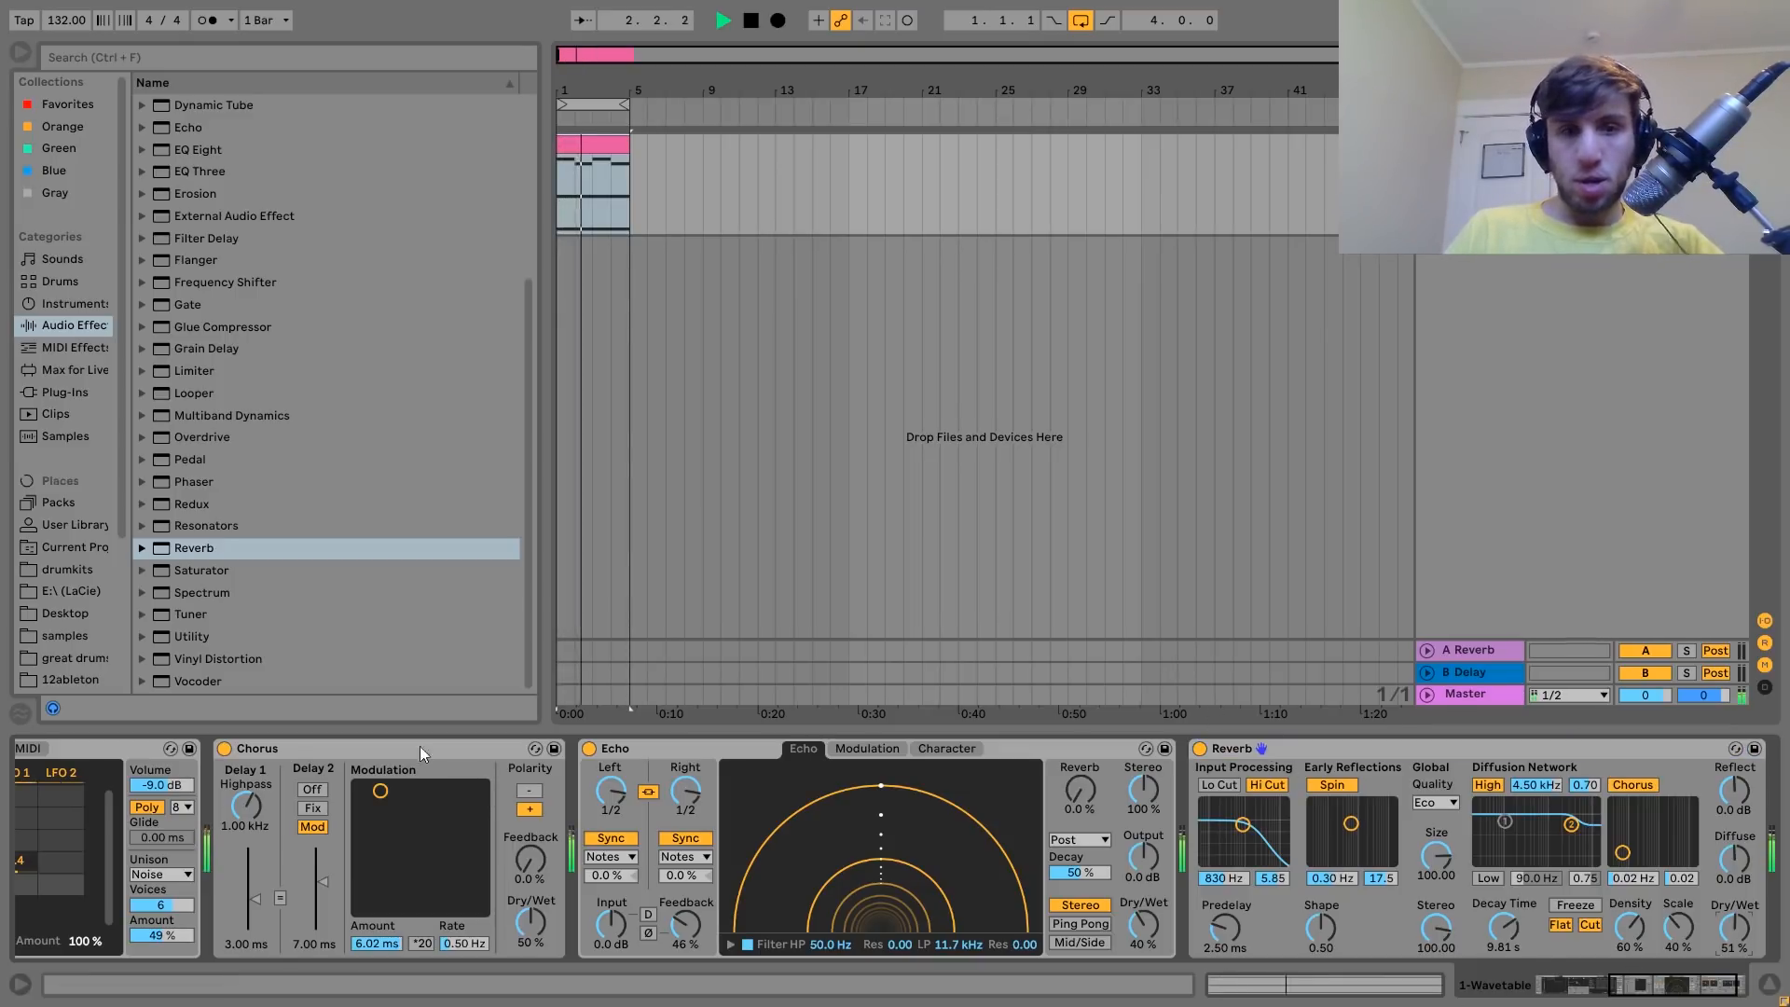
key("space")
Add a Drum Buss after Reverb and set its crunch to 24% and damp to 20.0 kHz during playback.
scroll(316, 619, "up", 4)
double_click(186, 349)
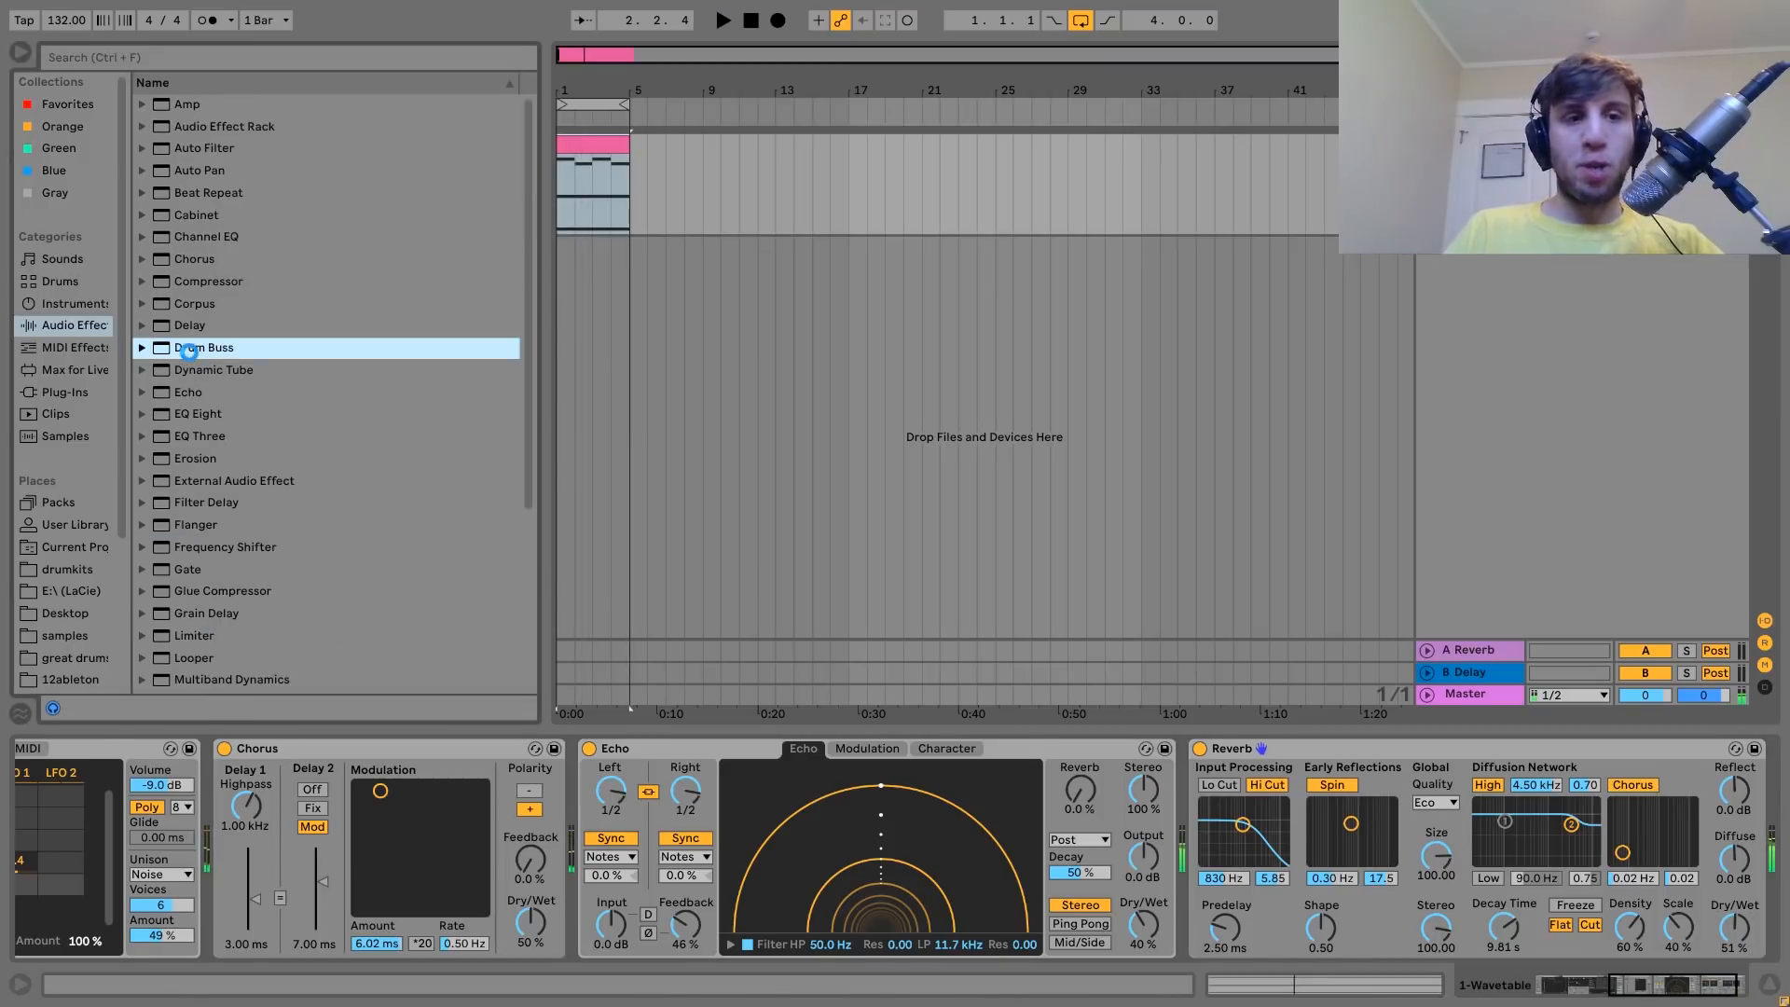
key("space")
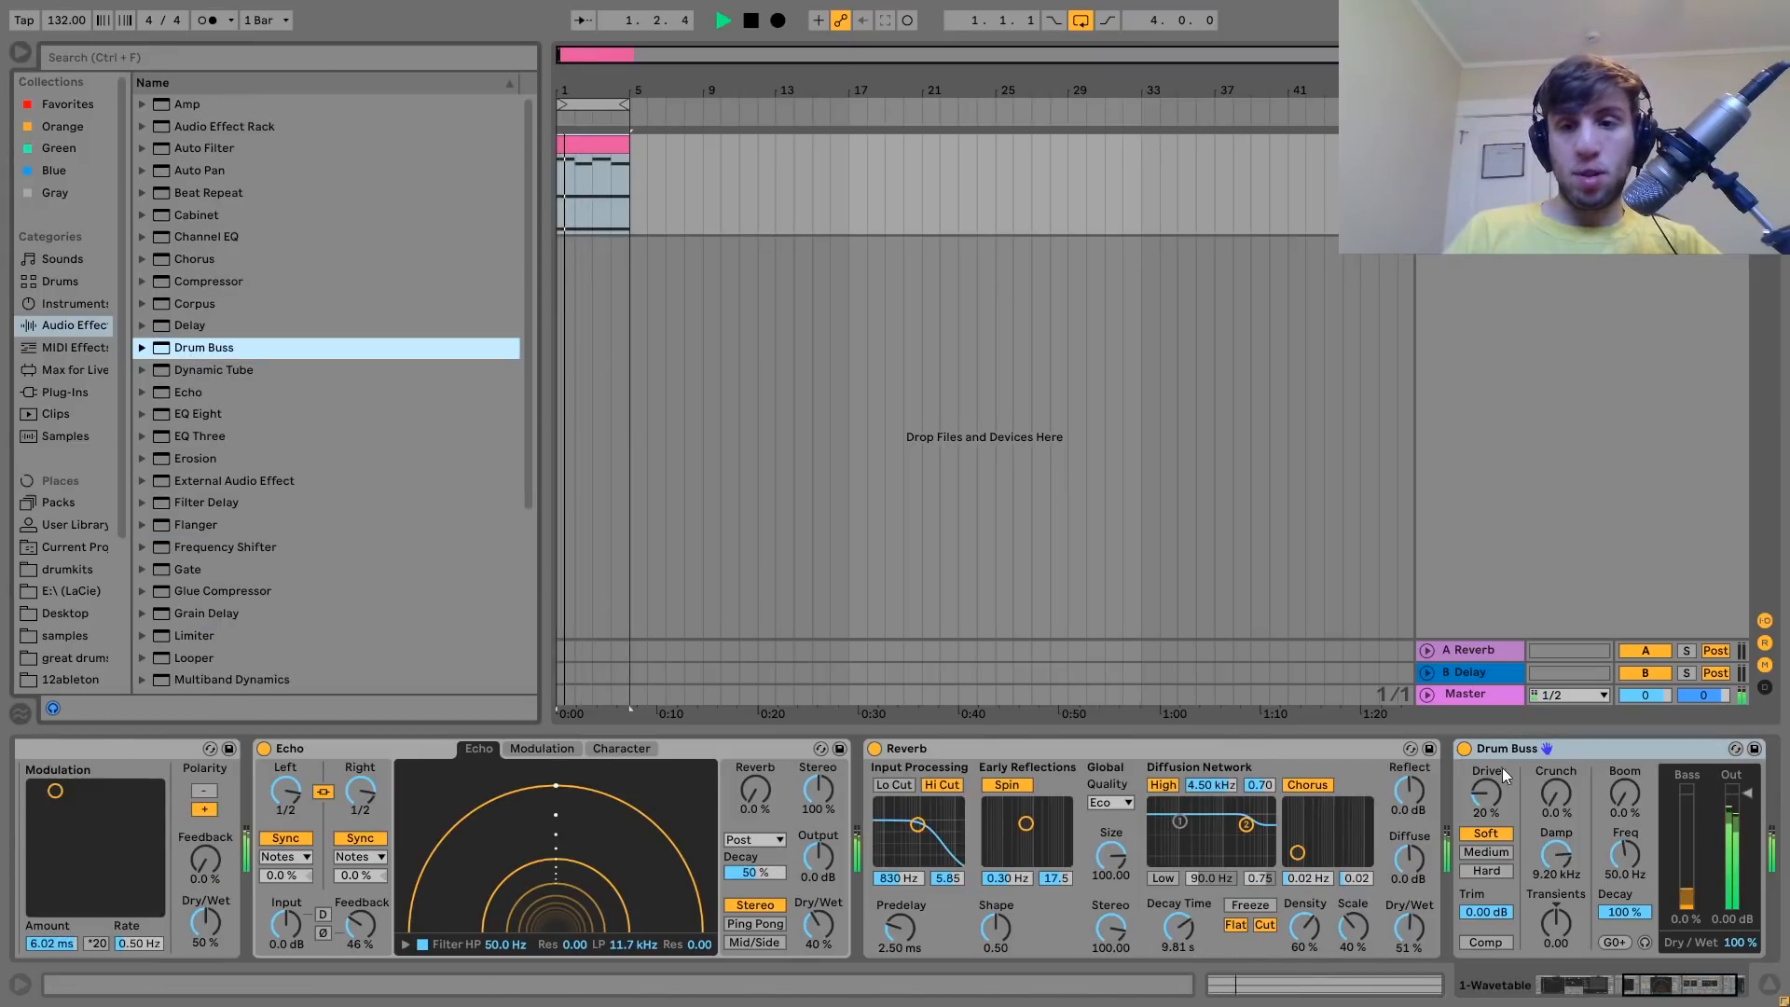
left_click_drag(1555, 794, 1556, 811)
key("space")
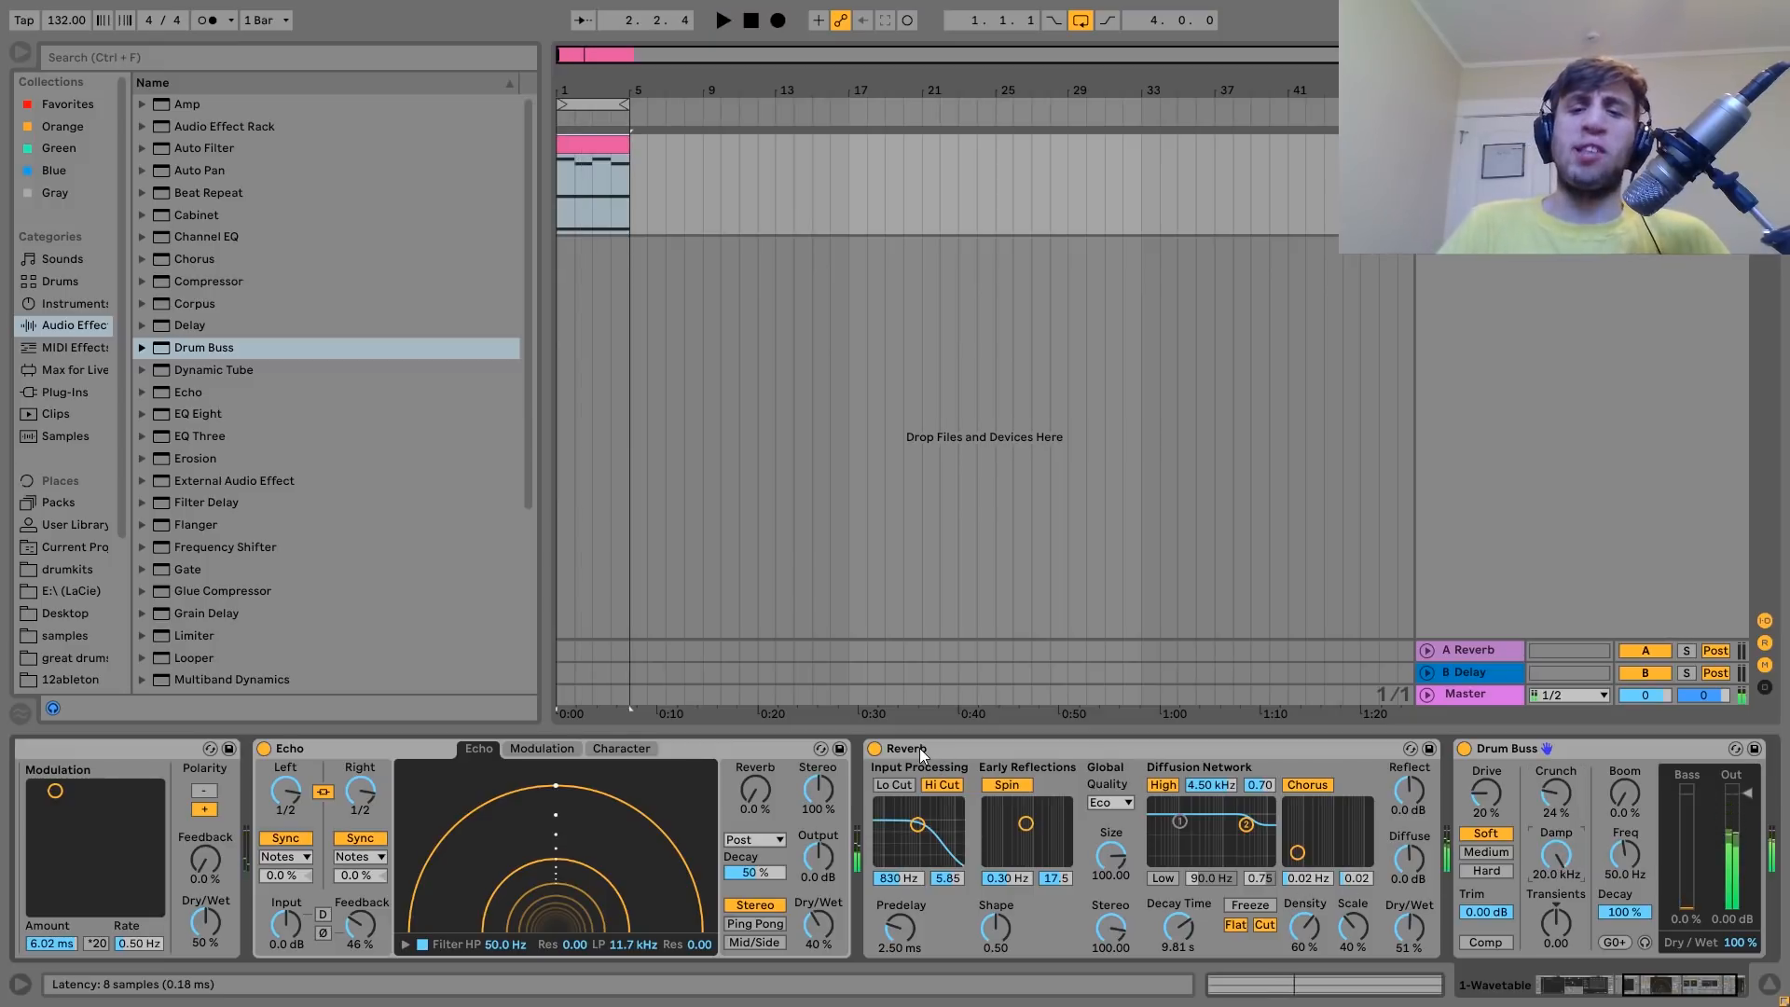
Compare the loop with Drum Buss bypassed and enabled, and set its crunch to 22%.
left_click(1465, 750)
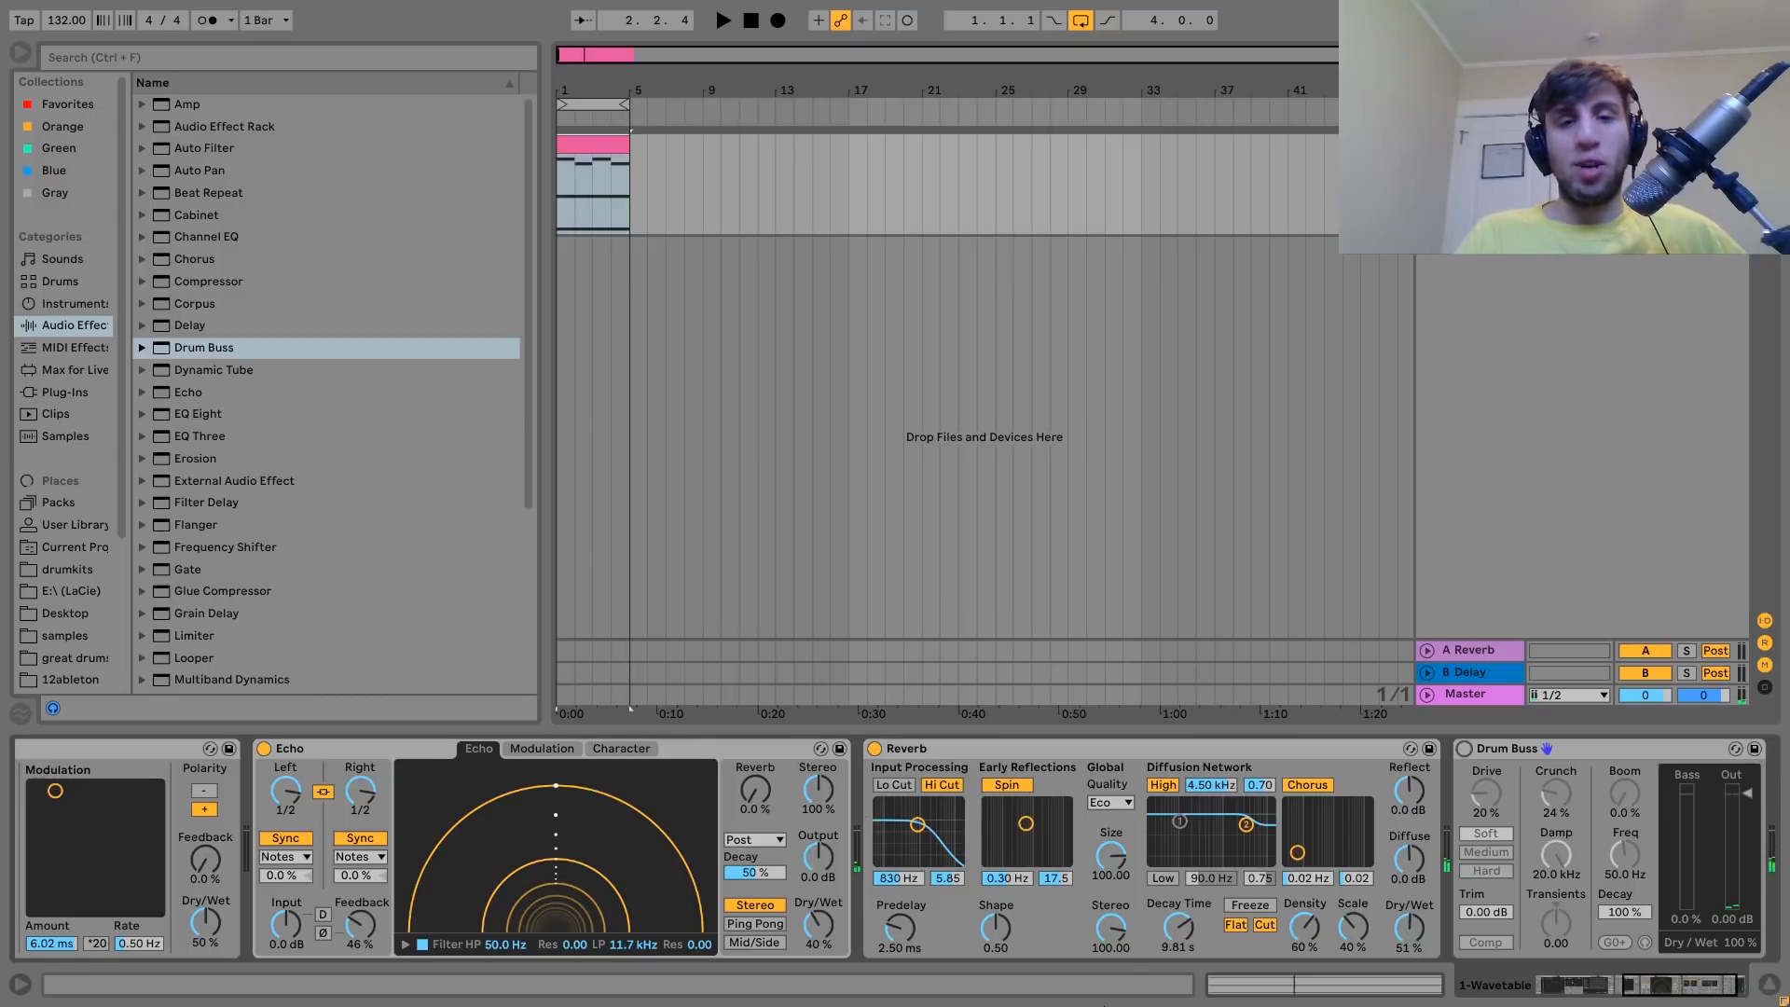
key("space")
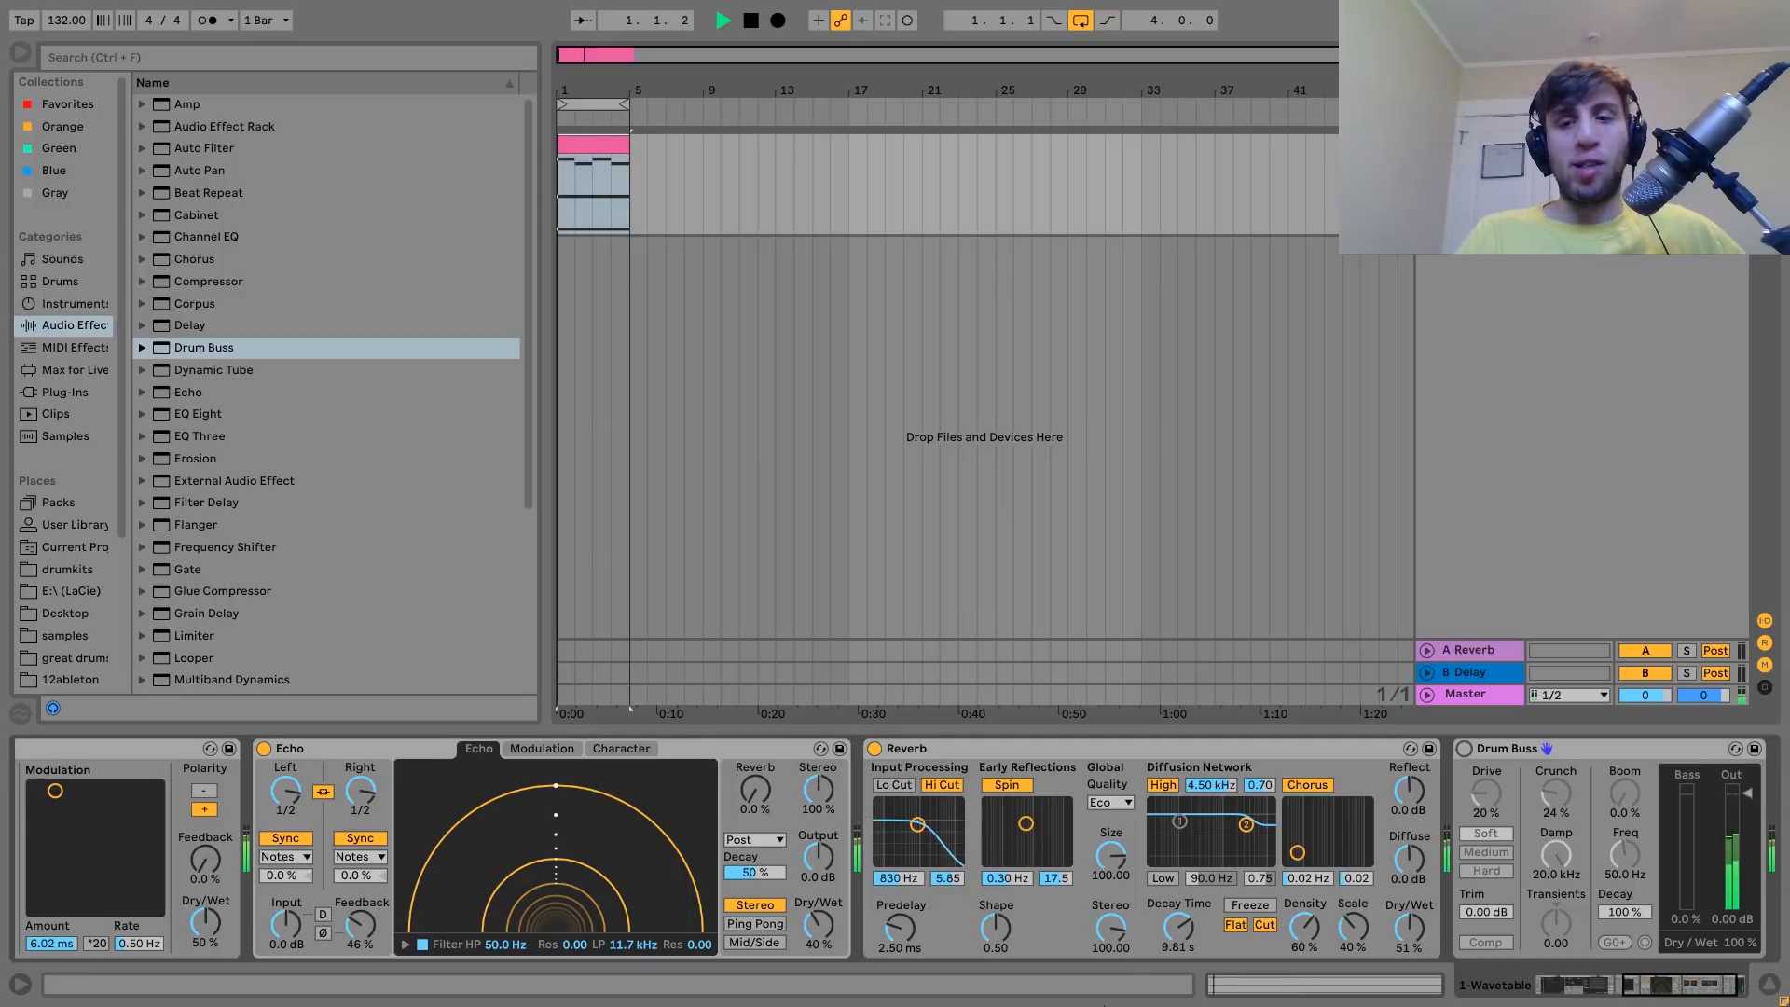
left_click(1463, 750)
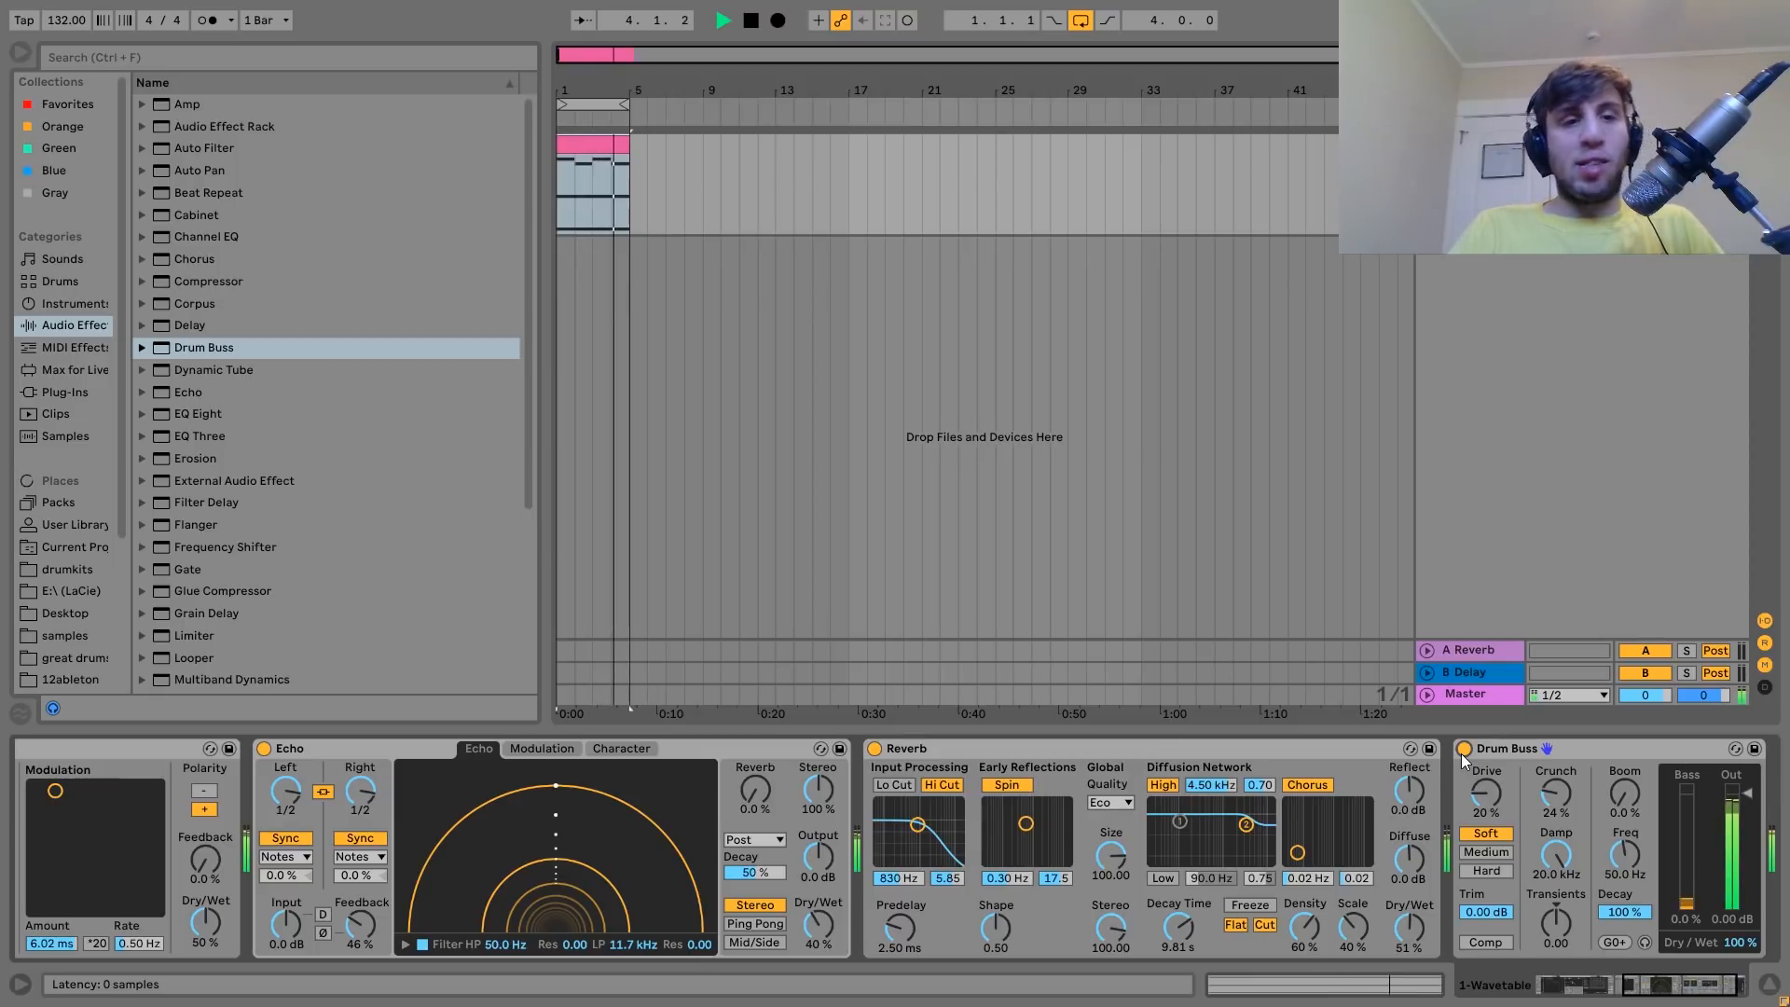
key("space")
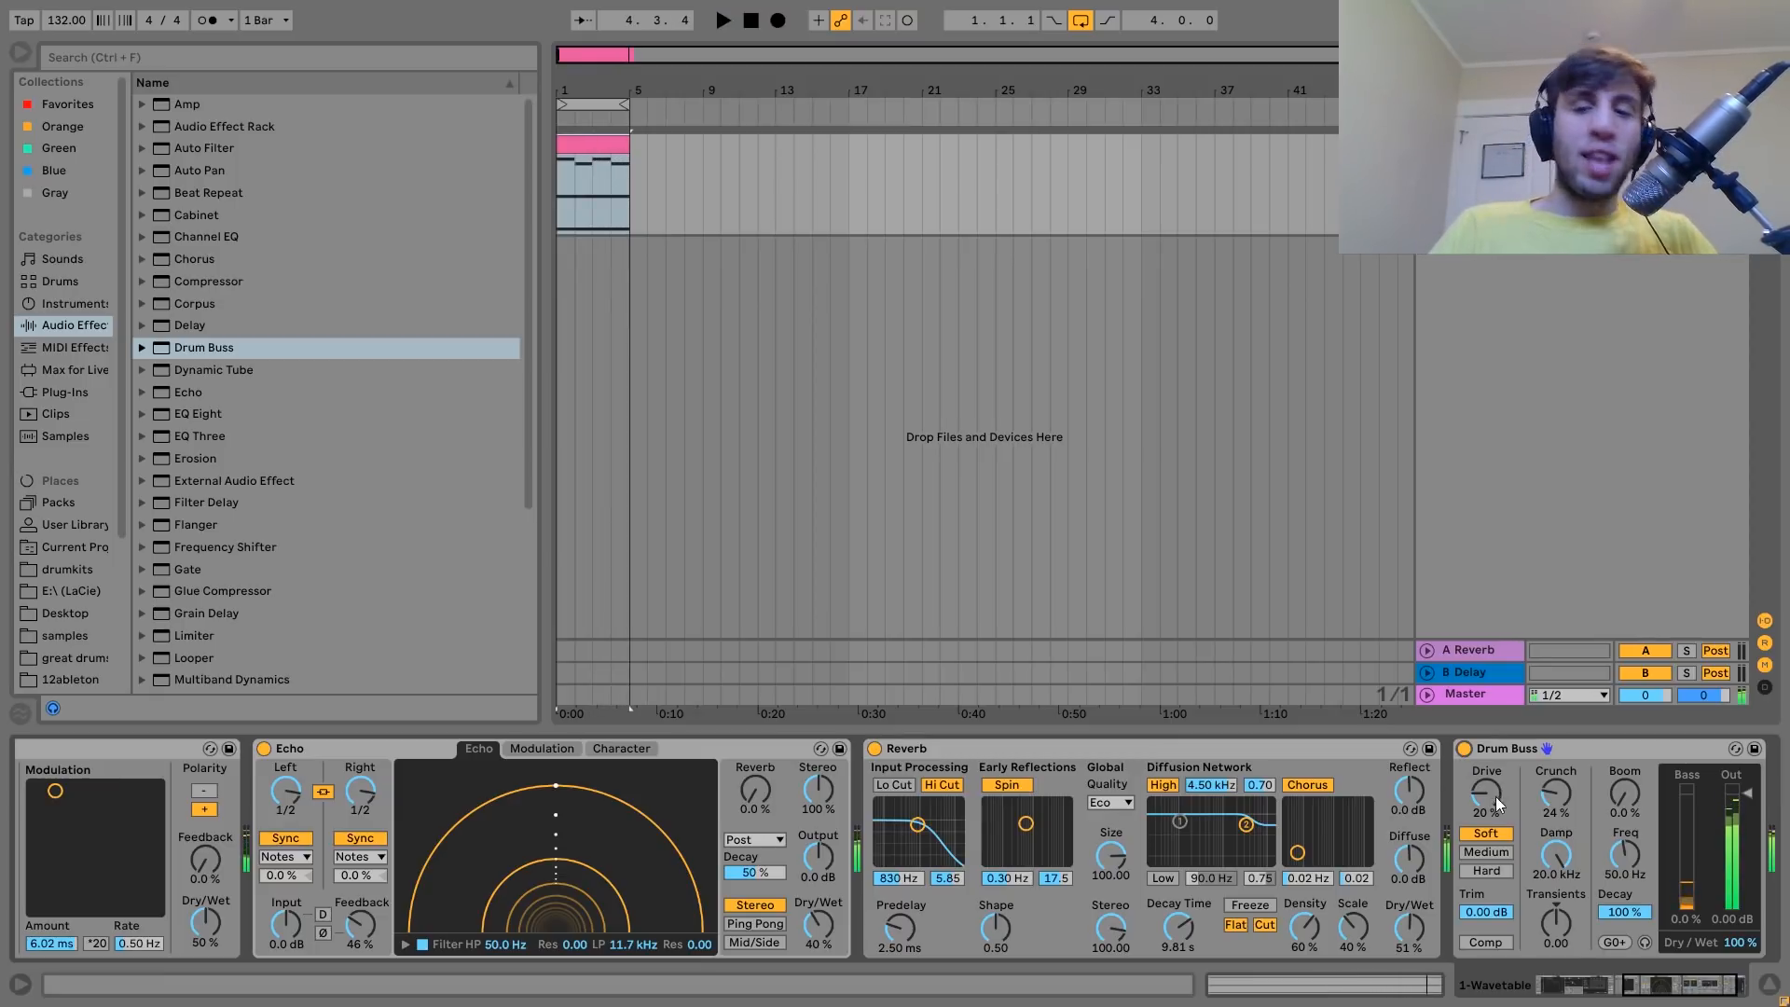
left_click_drag(1553, 794, 1552, 801)
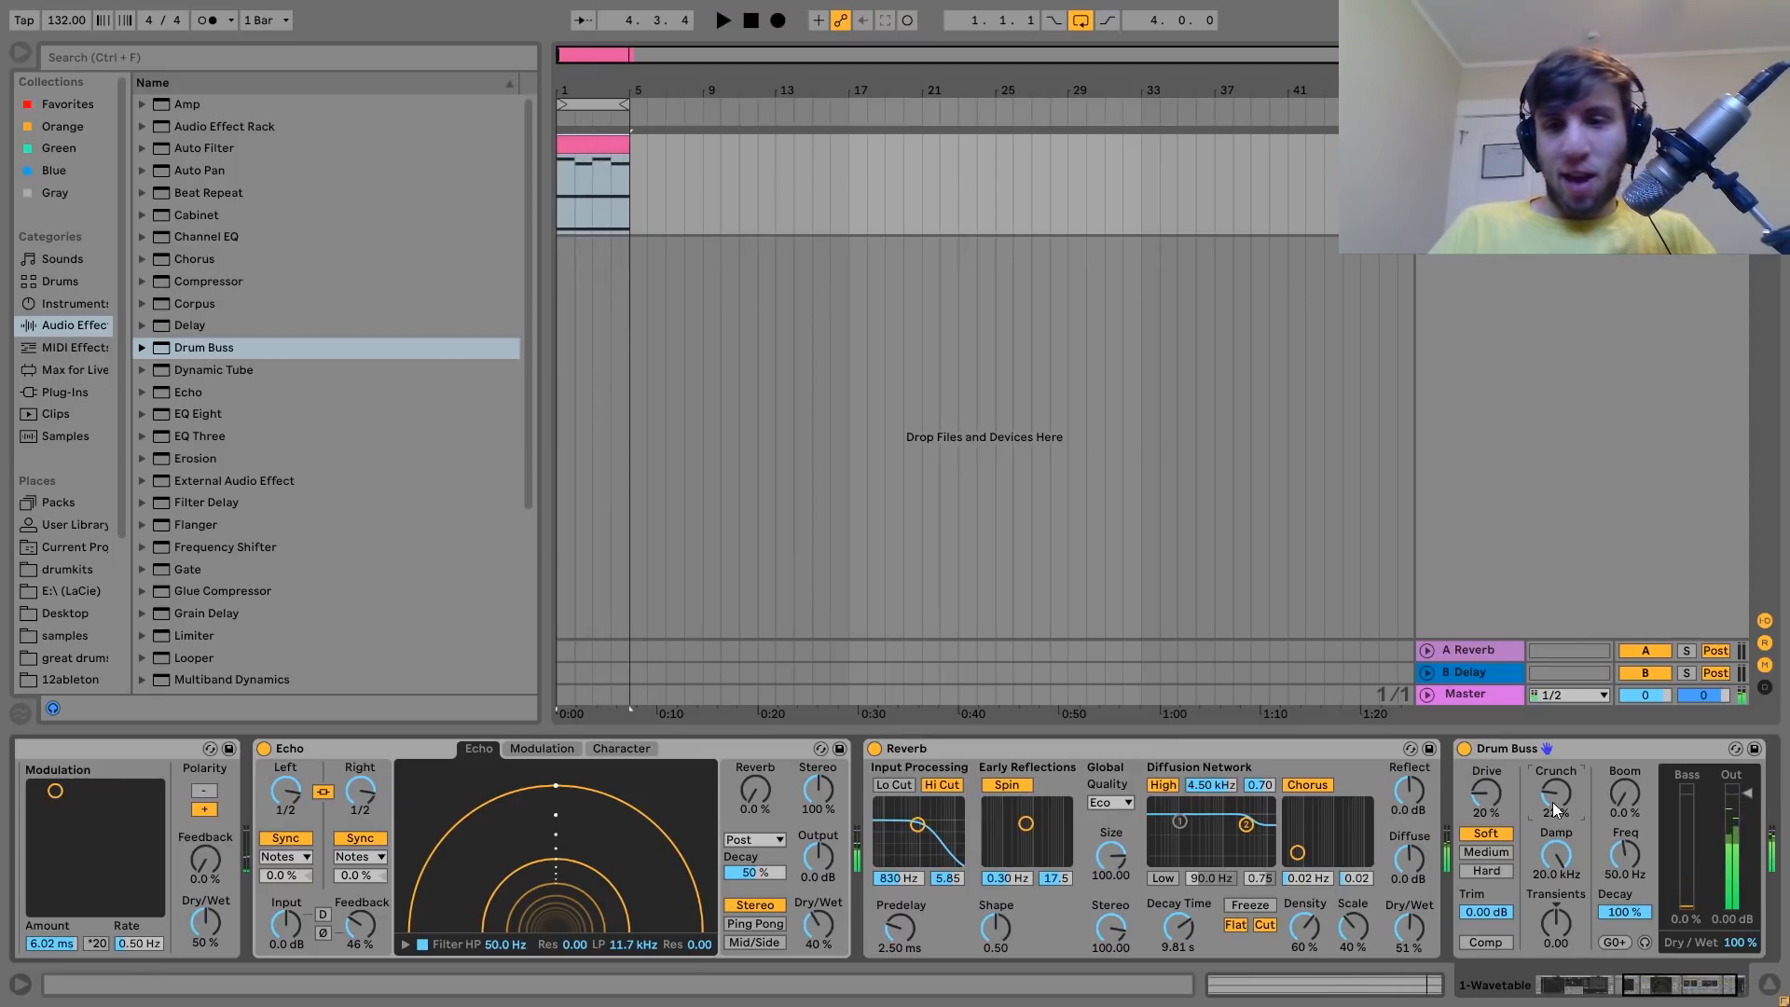
Transpose the clip's four-bar F2 bass note down one octave to F1 and audition the loop with the devices shown.
double_click(588, 141)
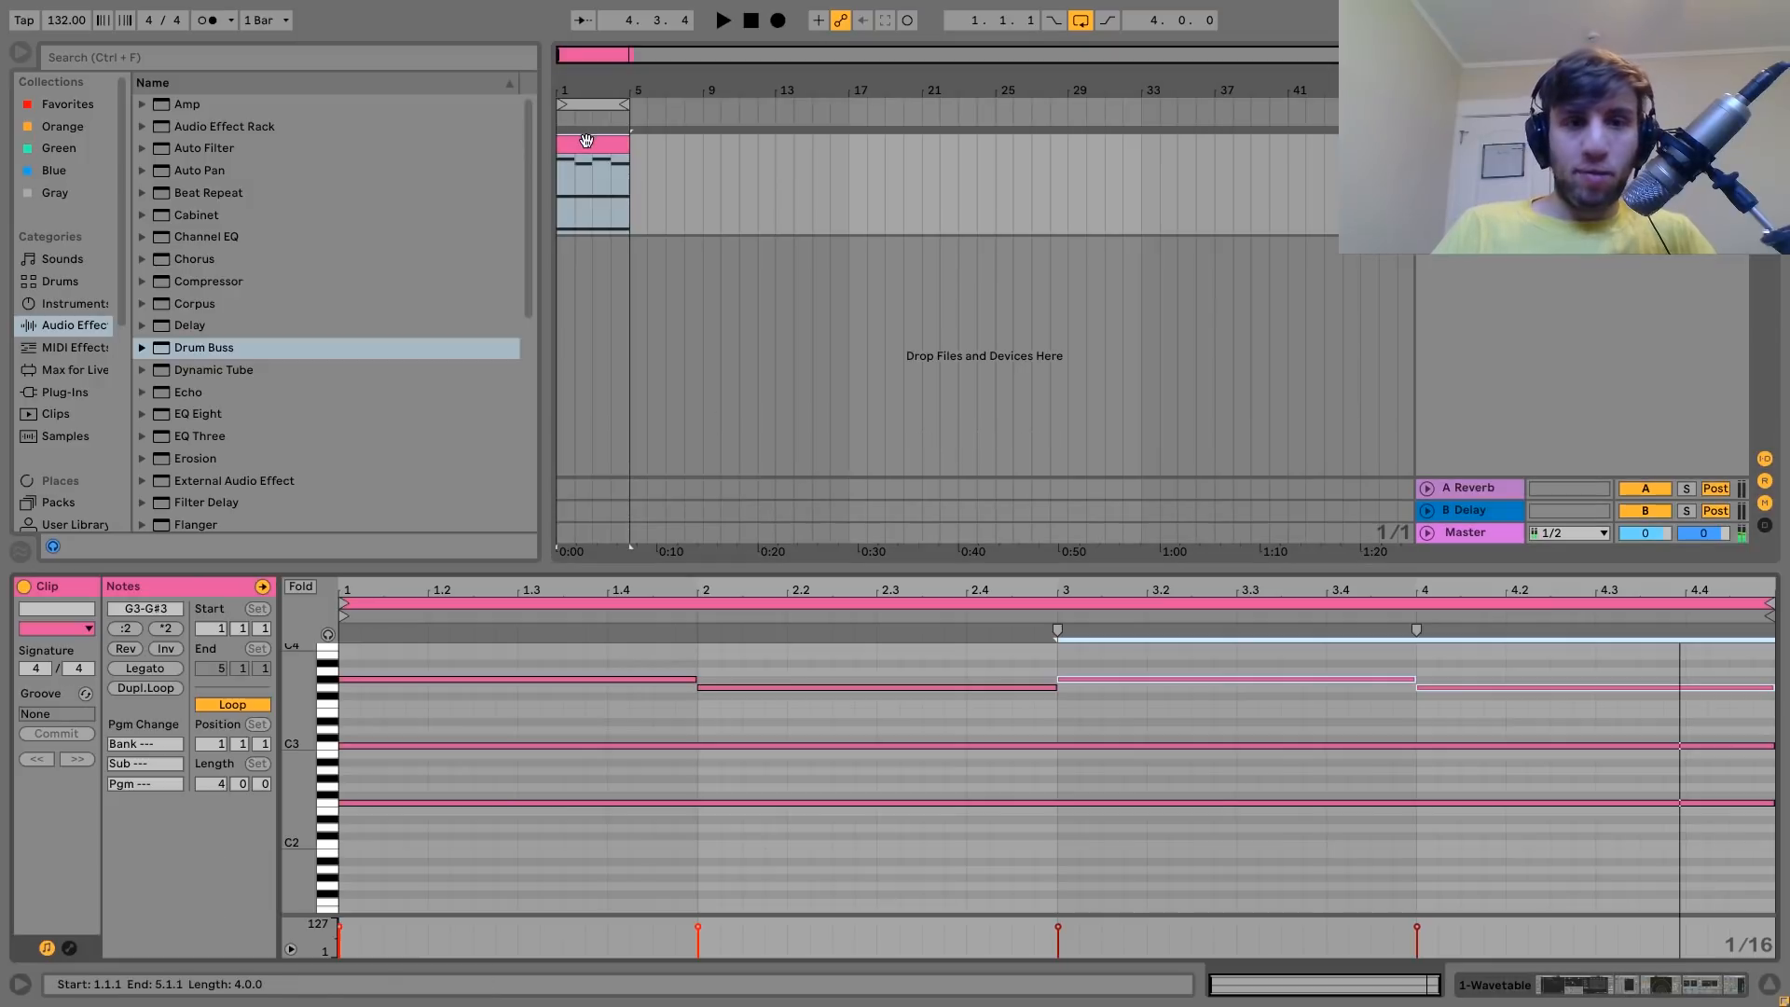
left_click(757, 769)
left_click(764, 802)
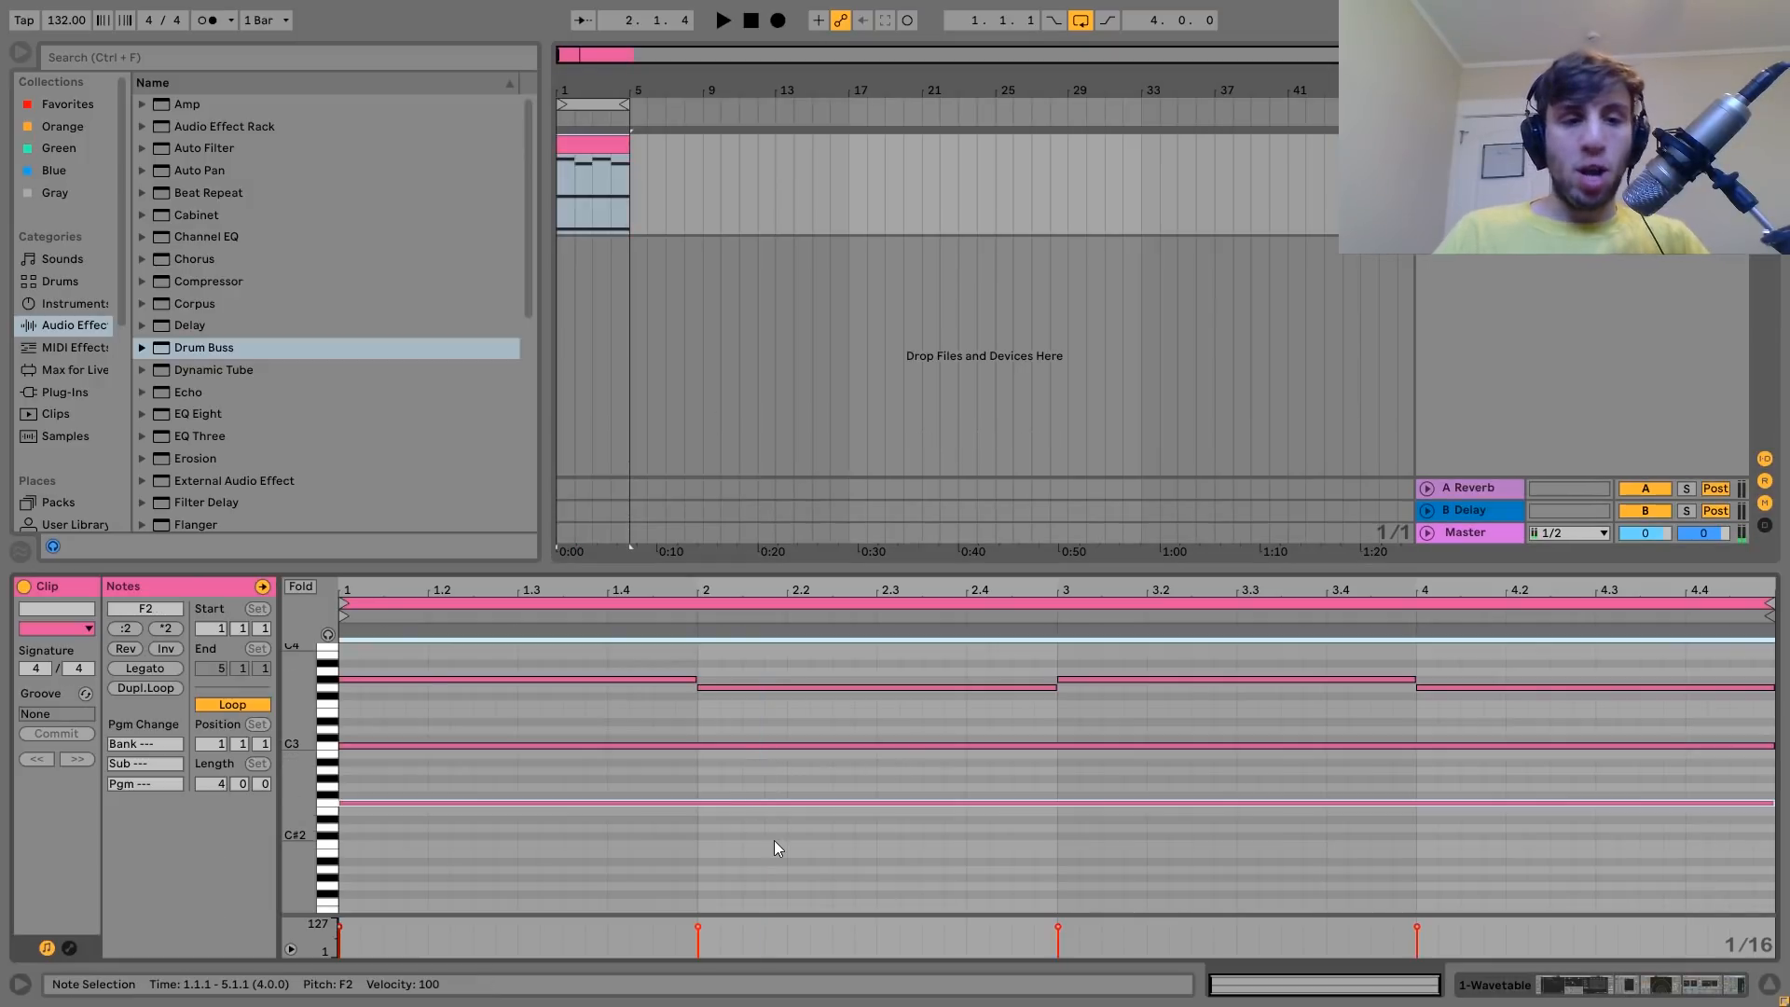
key("shift+Down")
key("space")
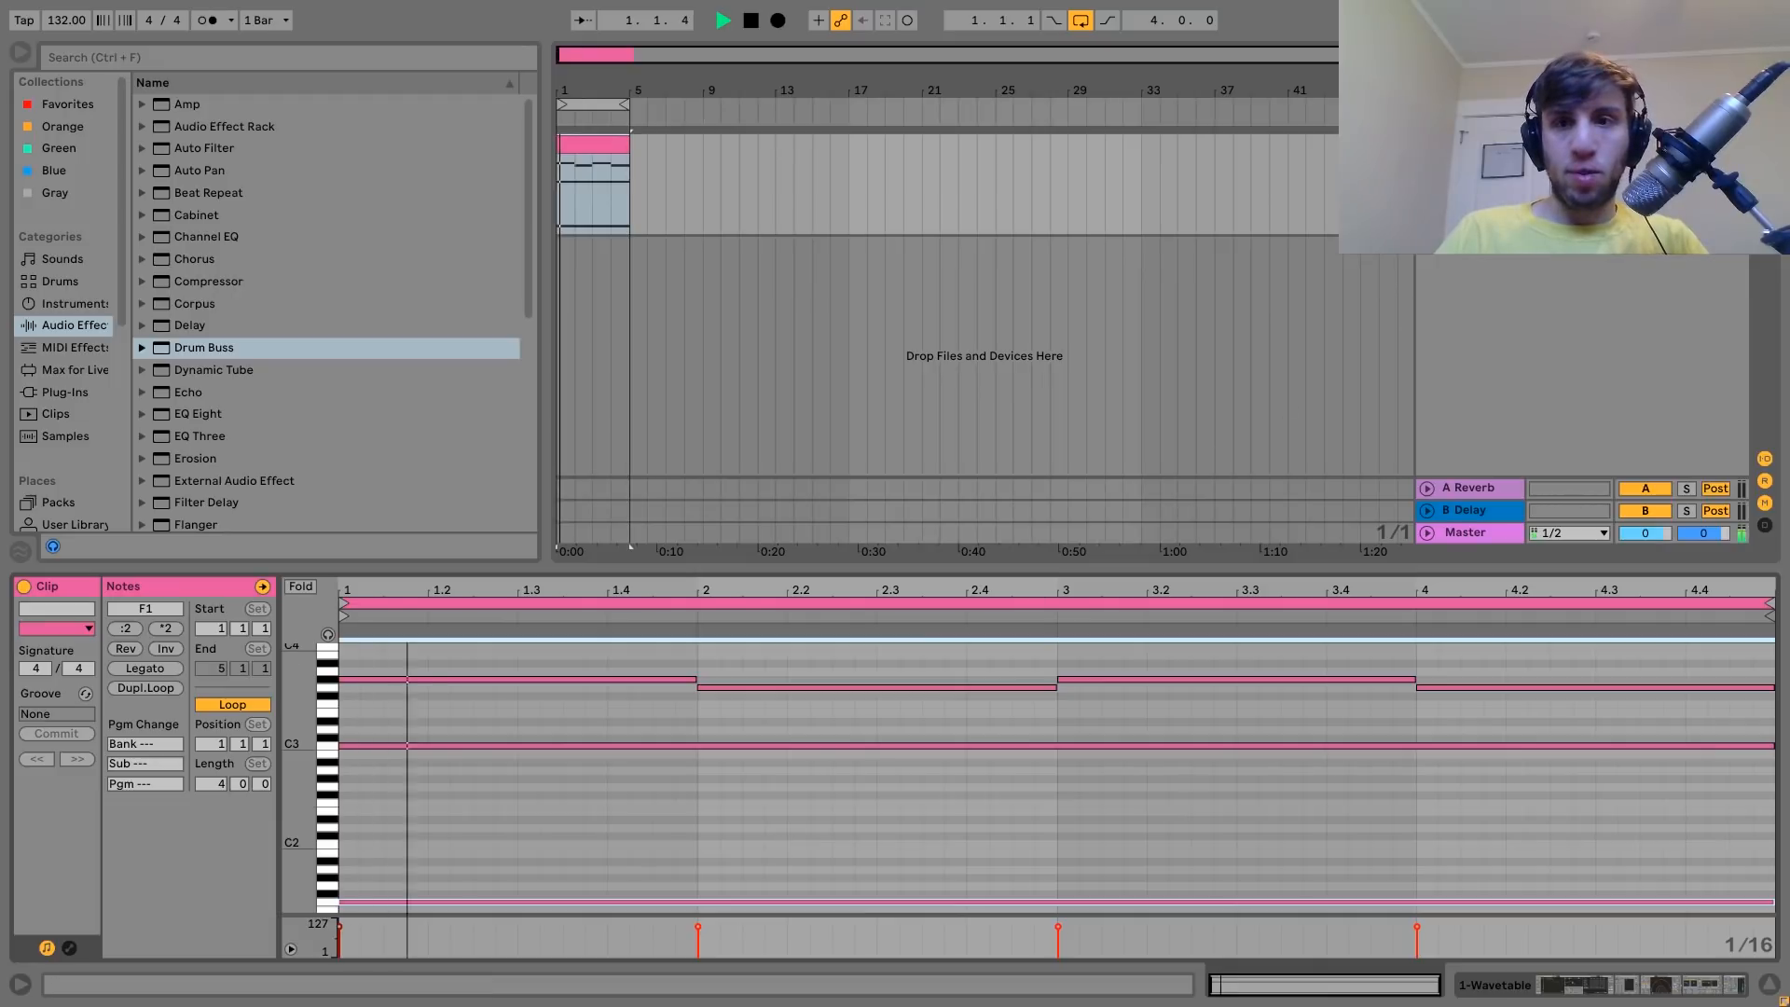
key("shift+Tab")
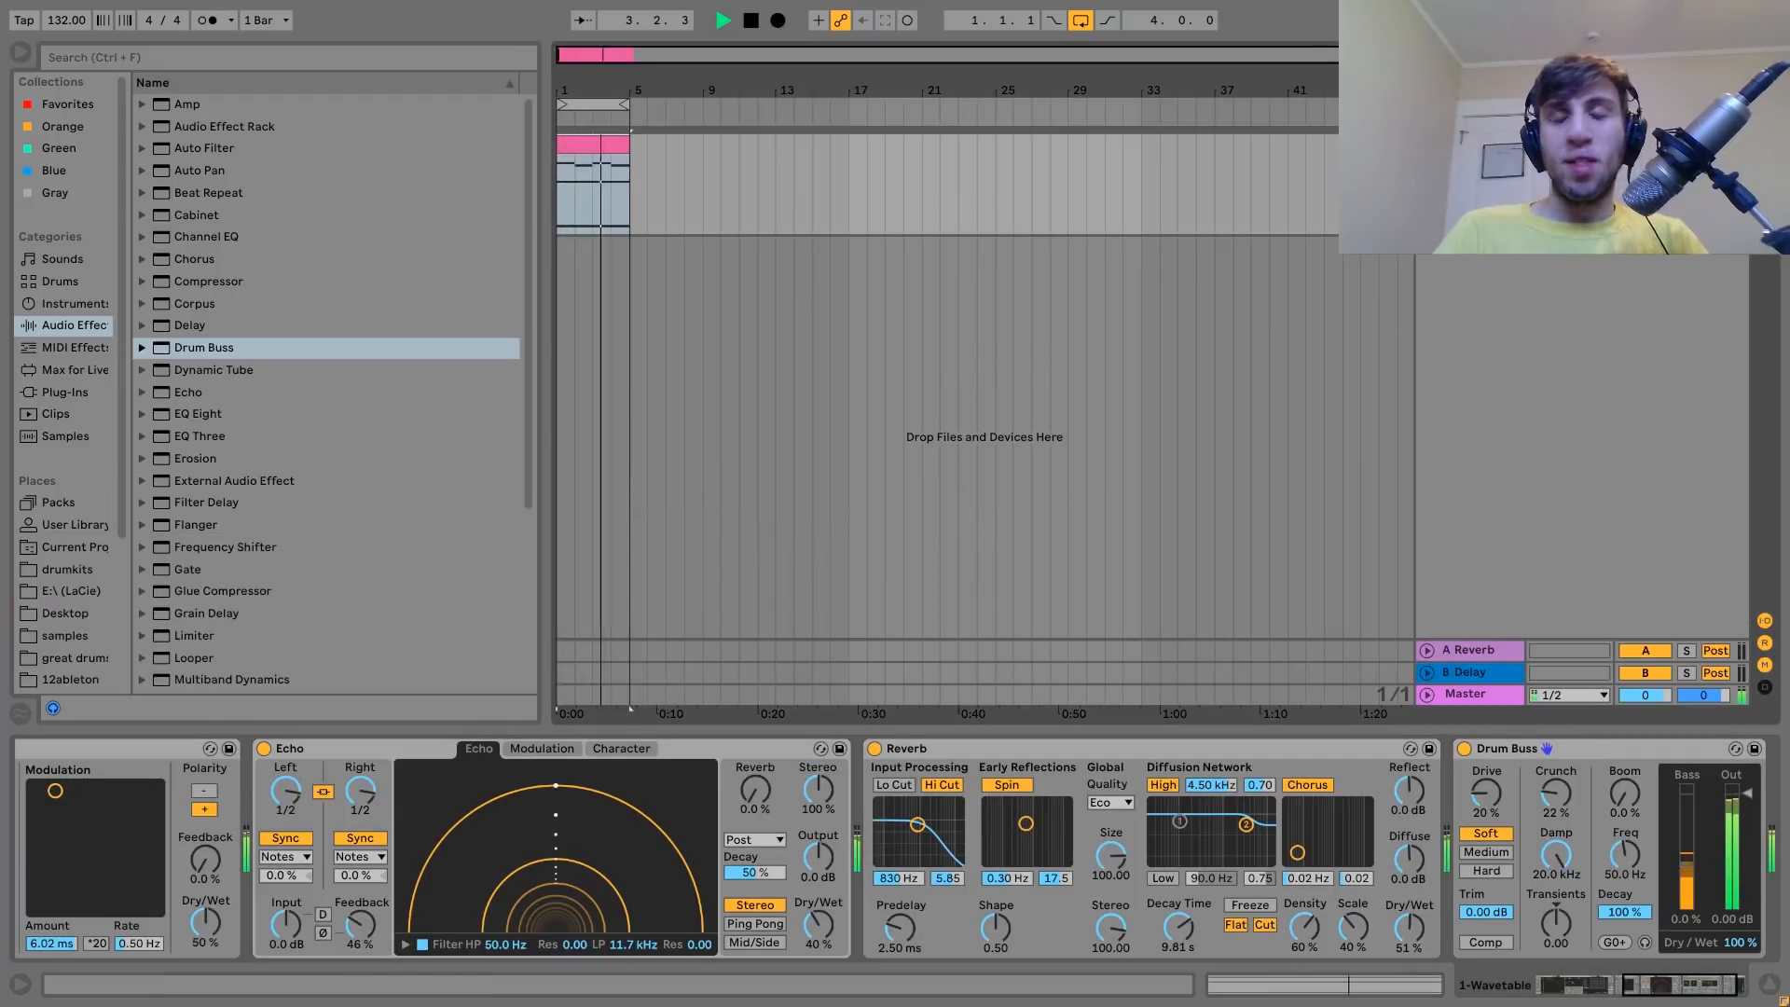
key("space")
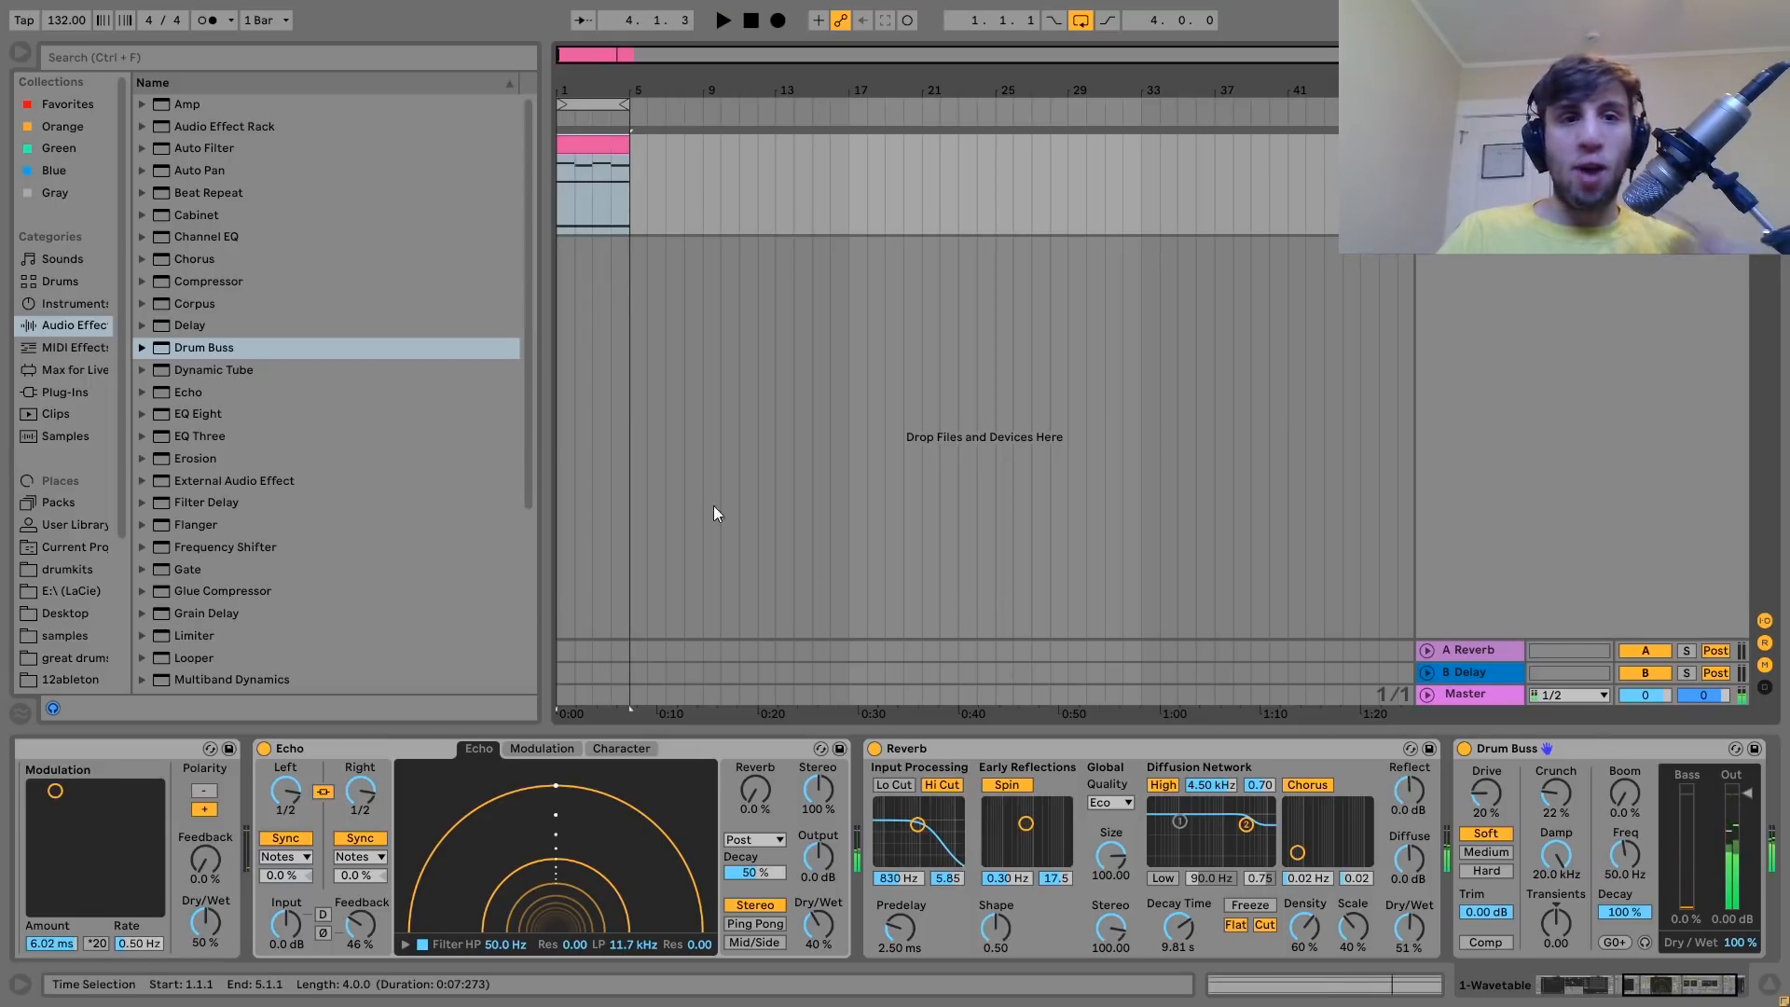
Try the first bar's G#3 note an octave lower and the F1 bass note an octave higher, restoring both pitches.
double_click(597, 138)
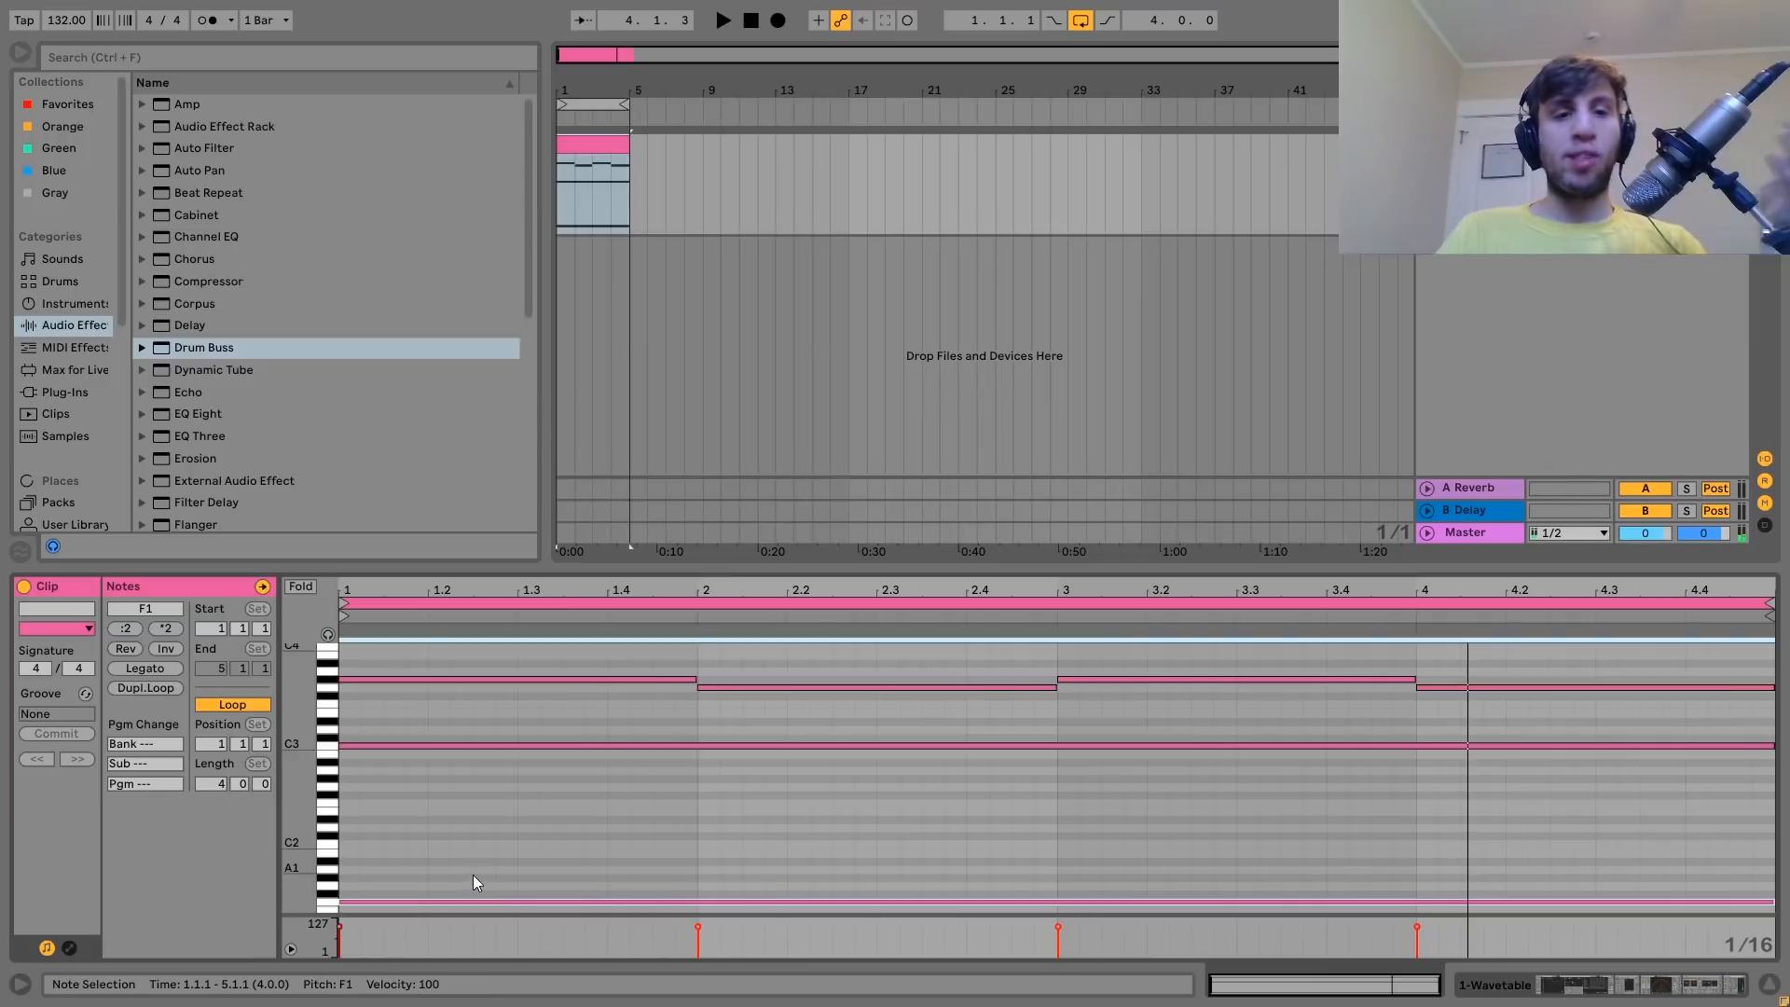
left_click(472, 770)
left_click_drag(461, 679, 460, 614)
key("shift+Down")
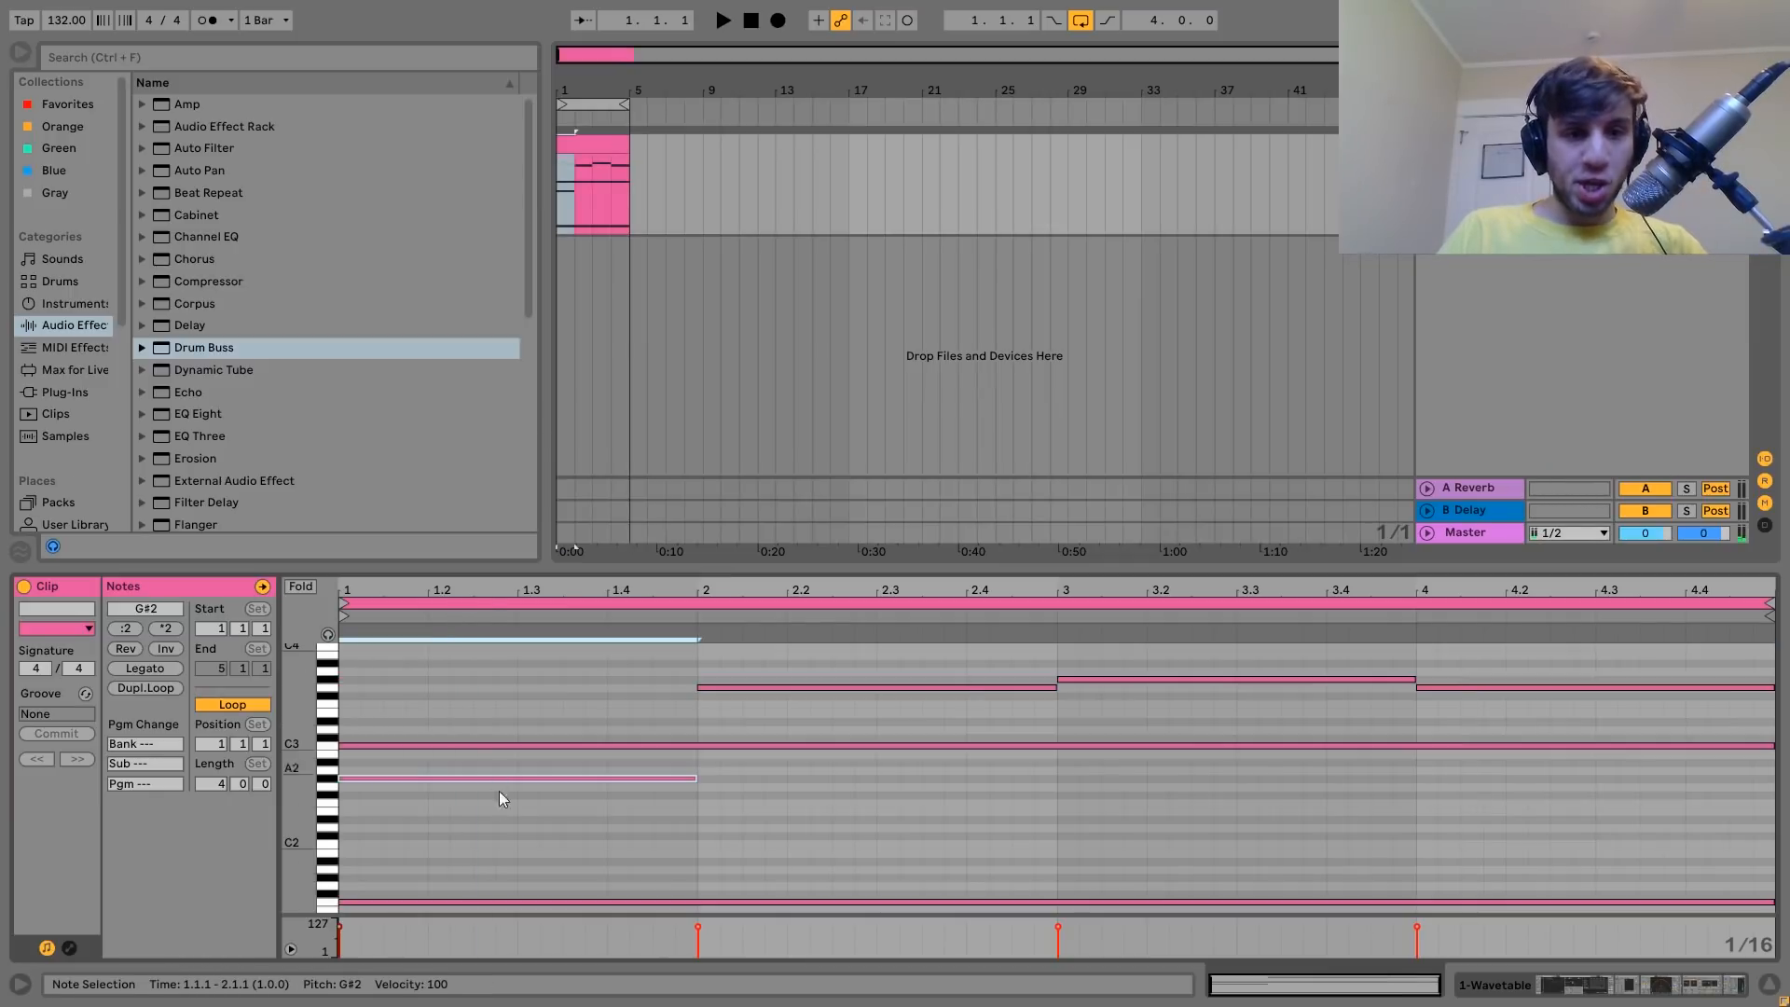
left_click_drag(500, 830, 525, 976)
key("shift+Up")
key("shift+Down")
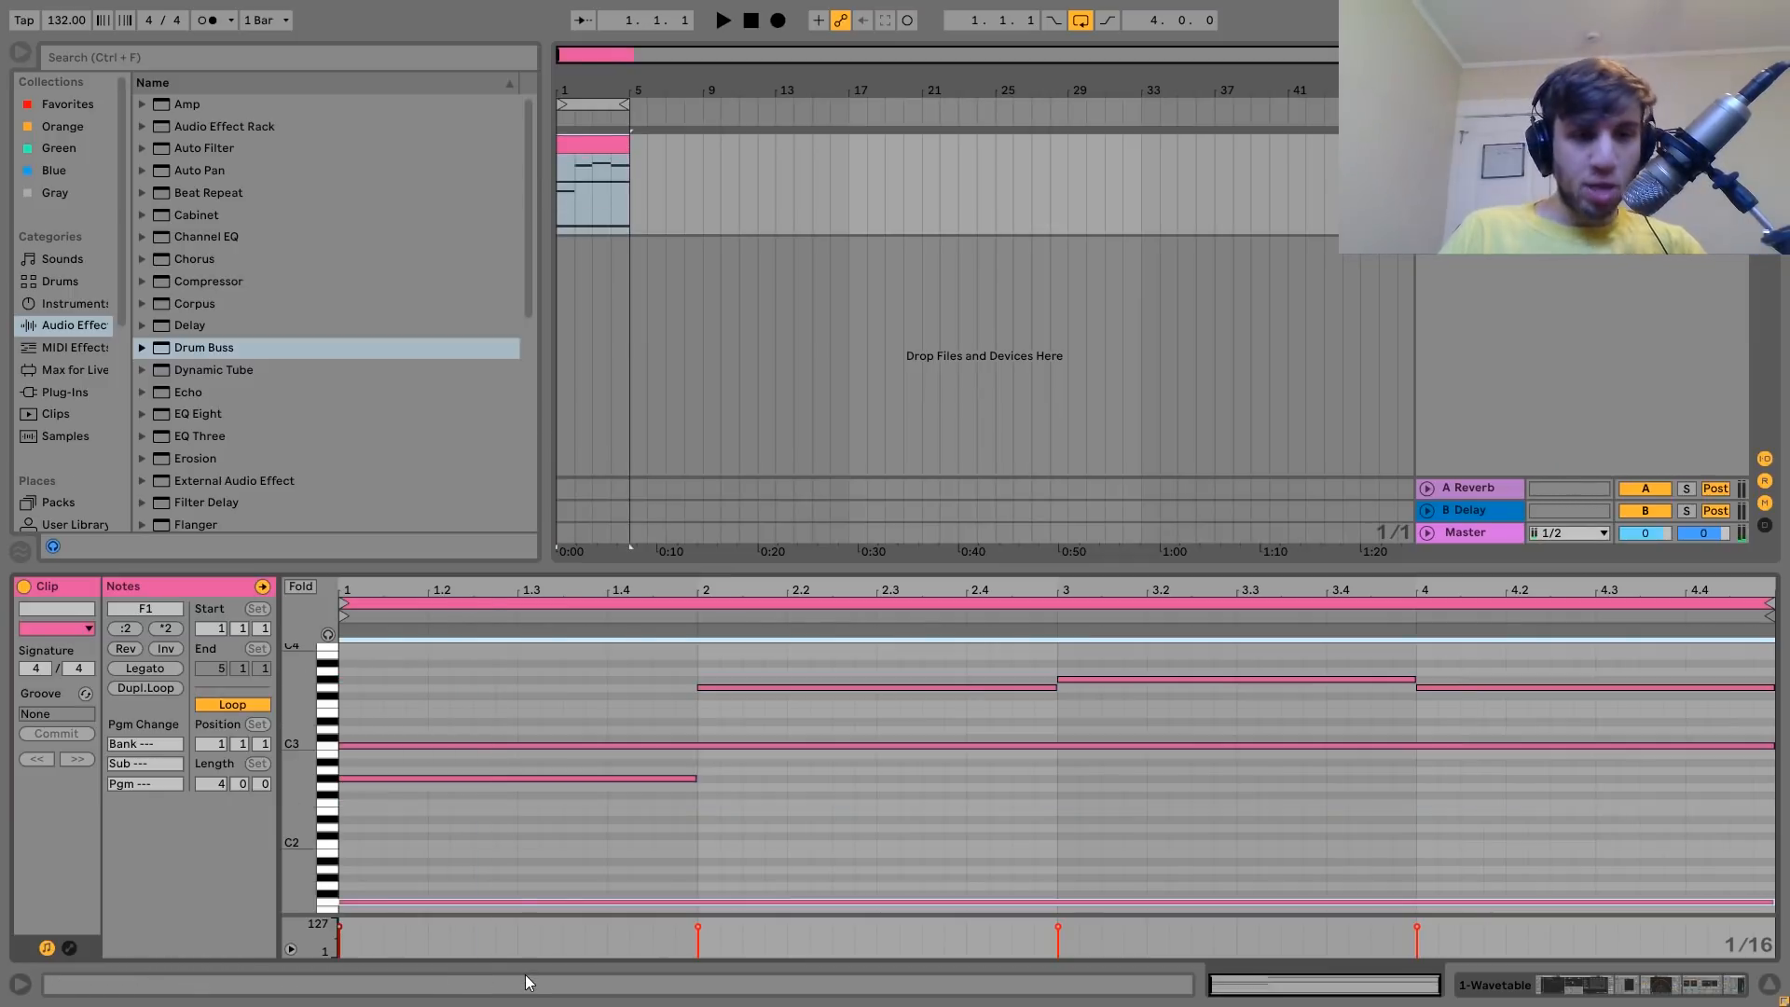
left_click(537, 791)
left_click(530, 777)
key("shift+Up")
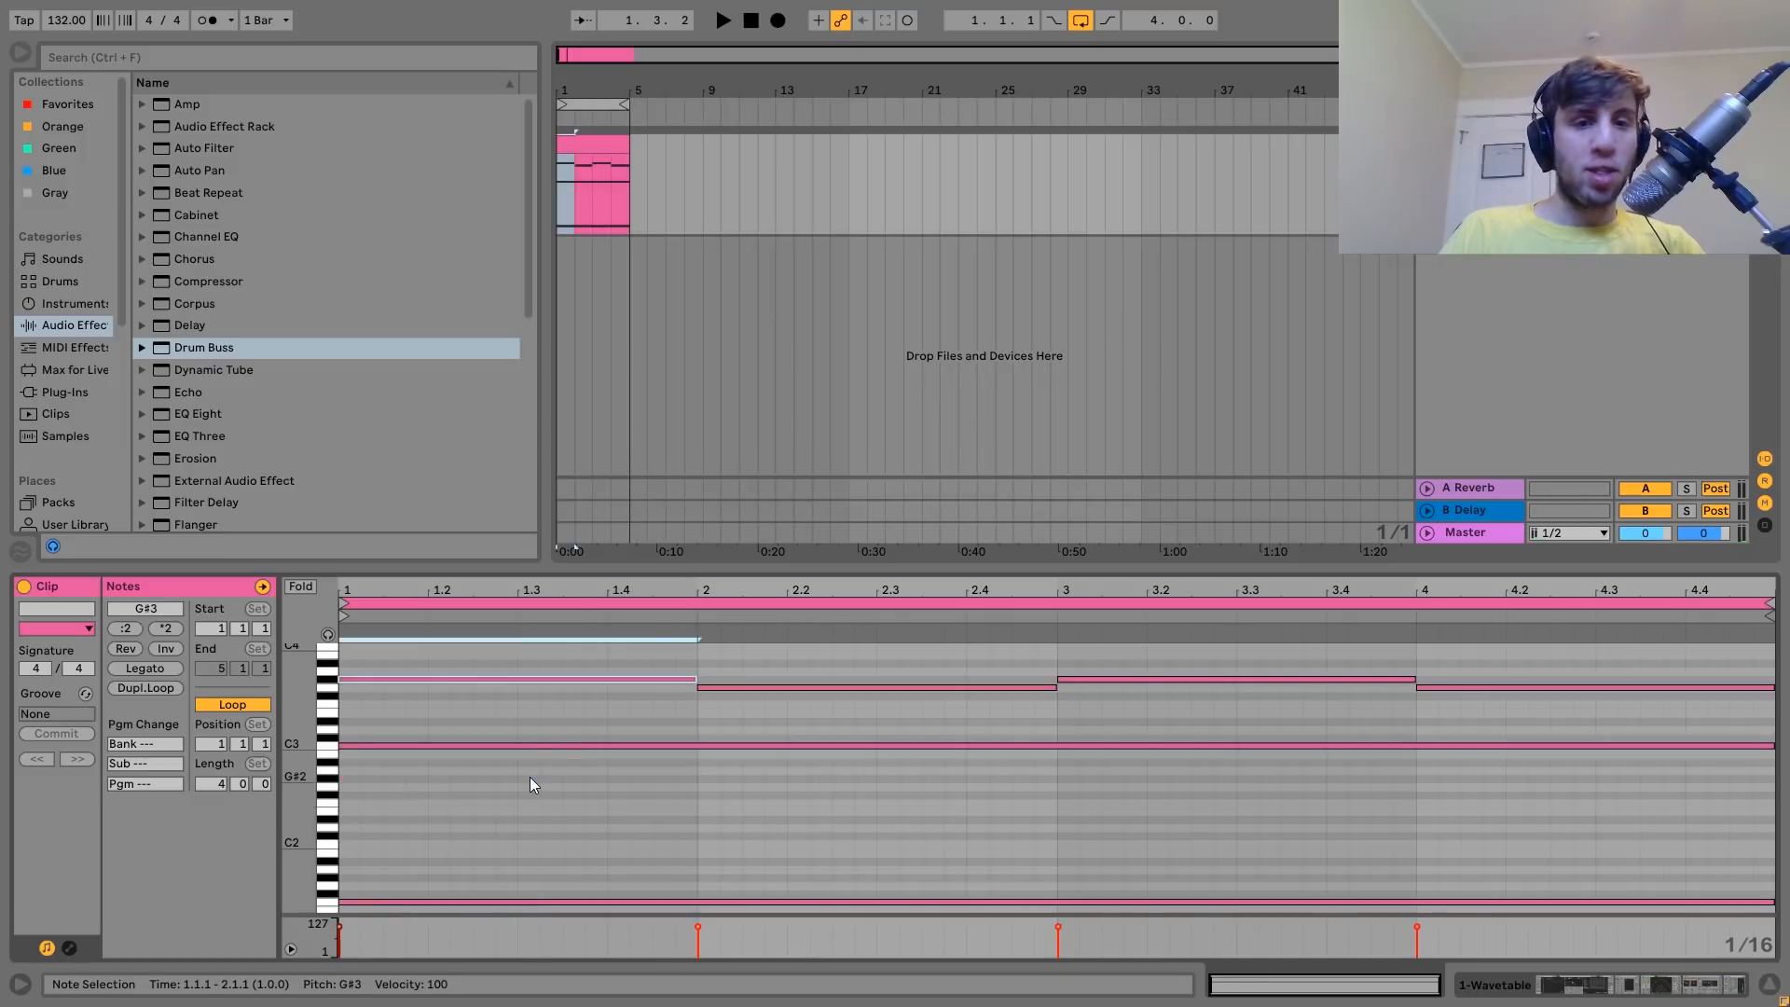
key("shift+Tab")
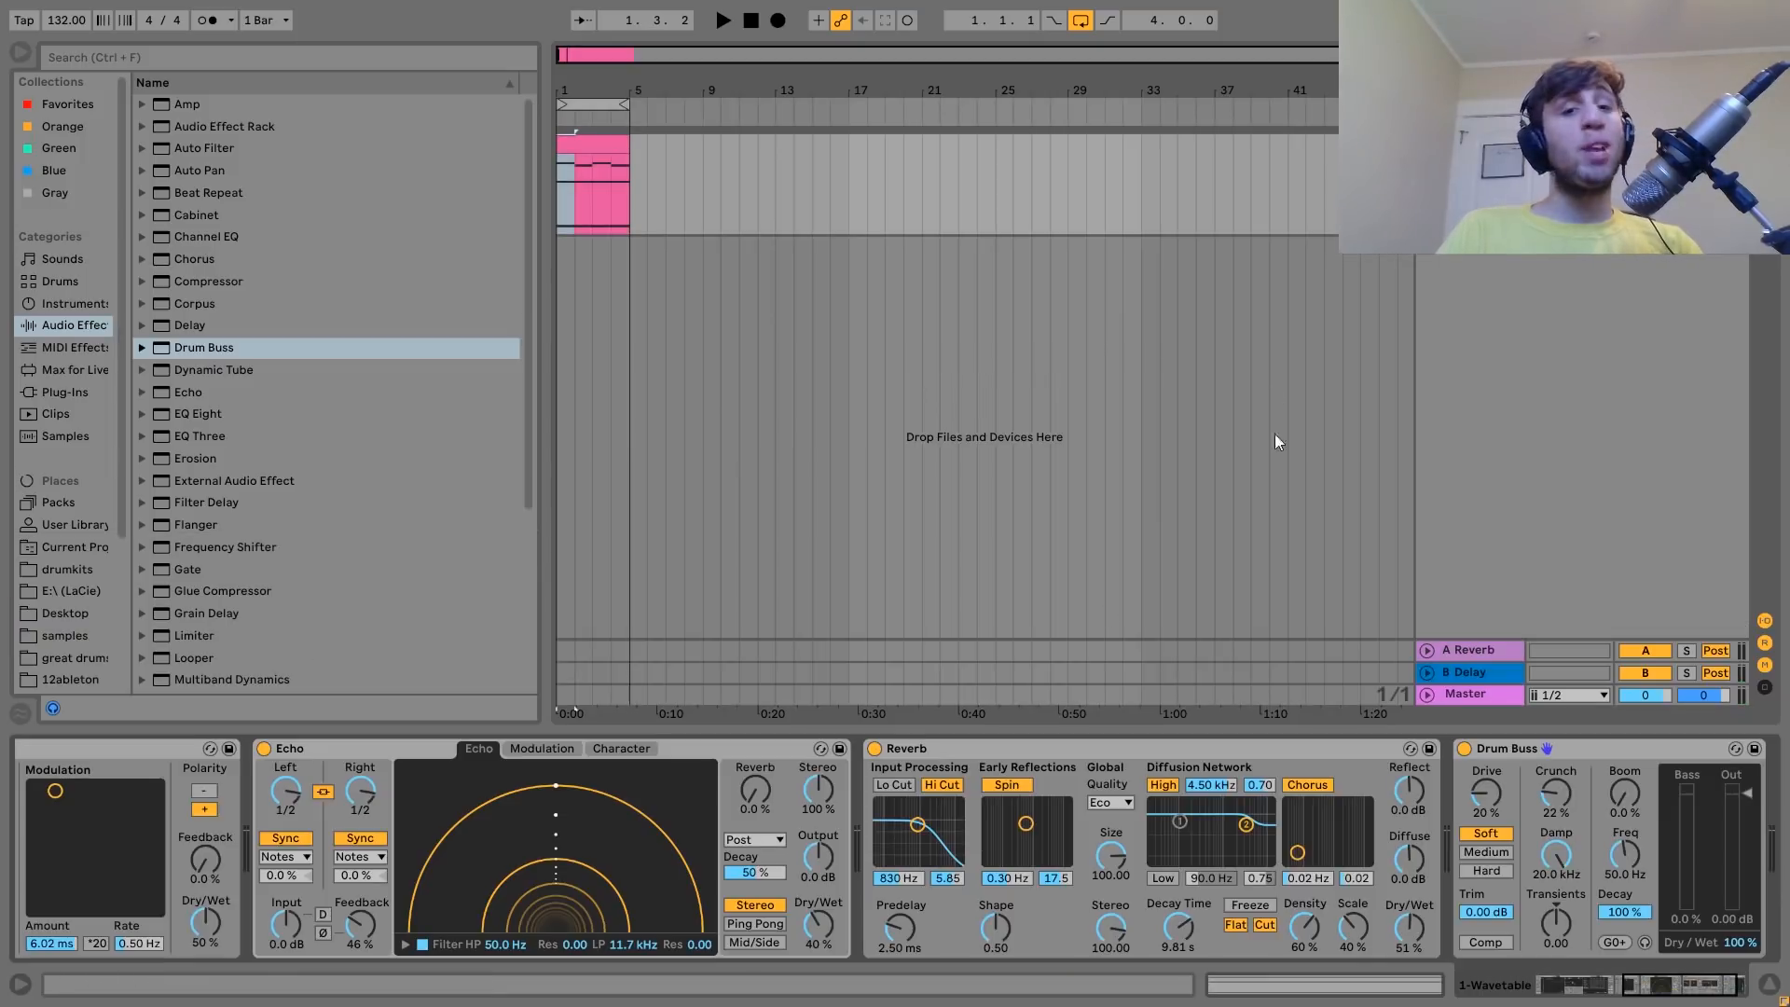
Review the device chain from Wavetable to Drum Buss and audition the loop through it.
scroll(783, 881, "left", 3)
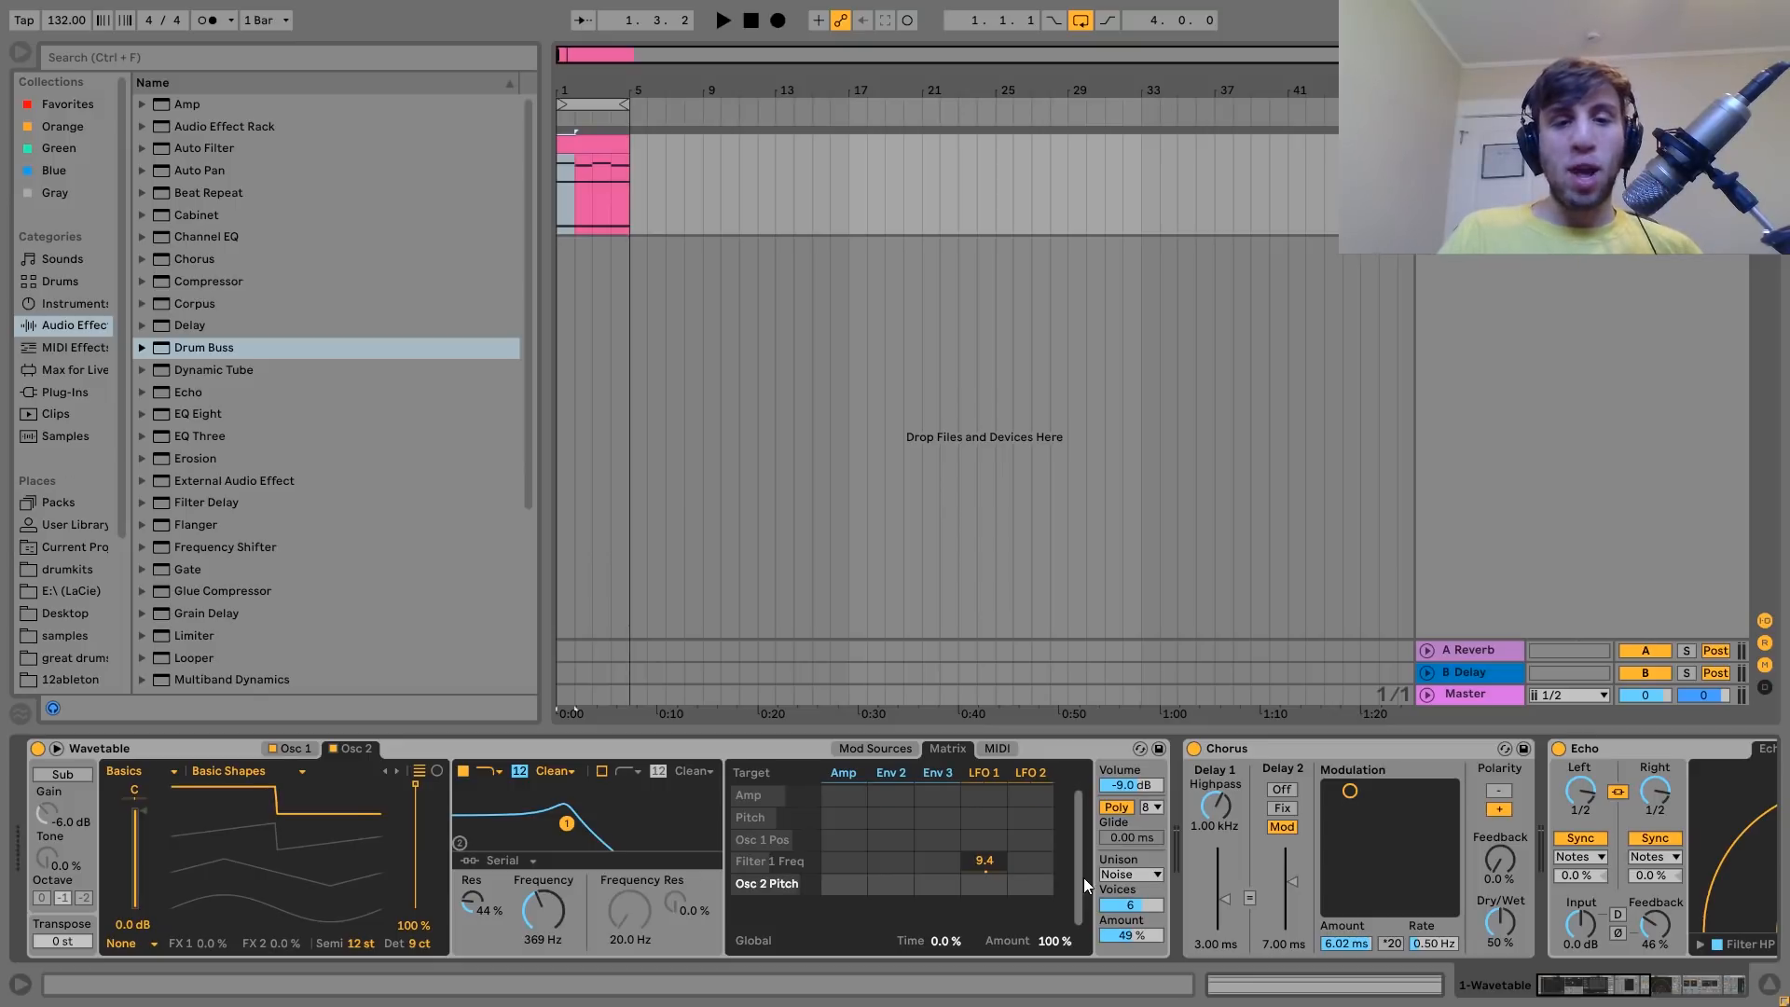
scroll(1084, 876, "right", 5)
key("space")
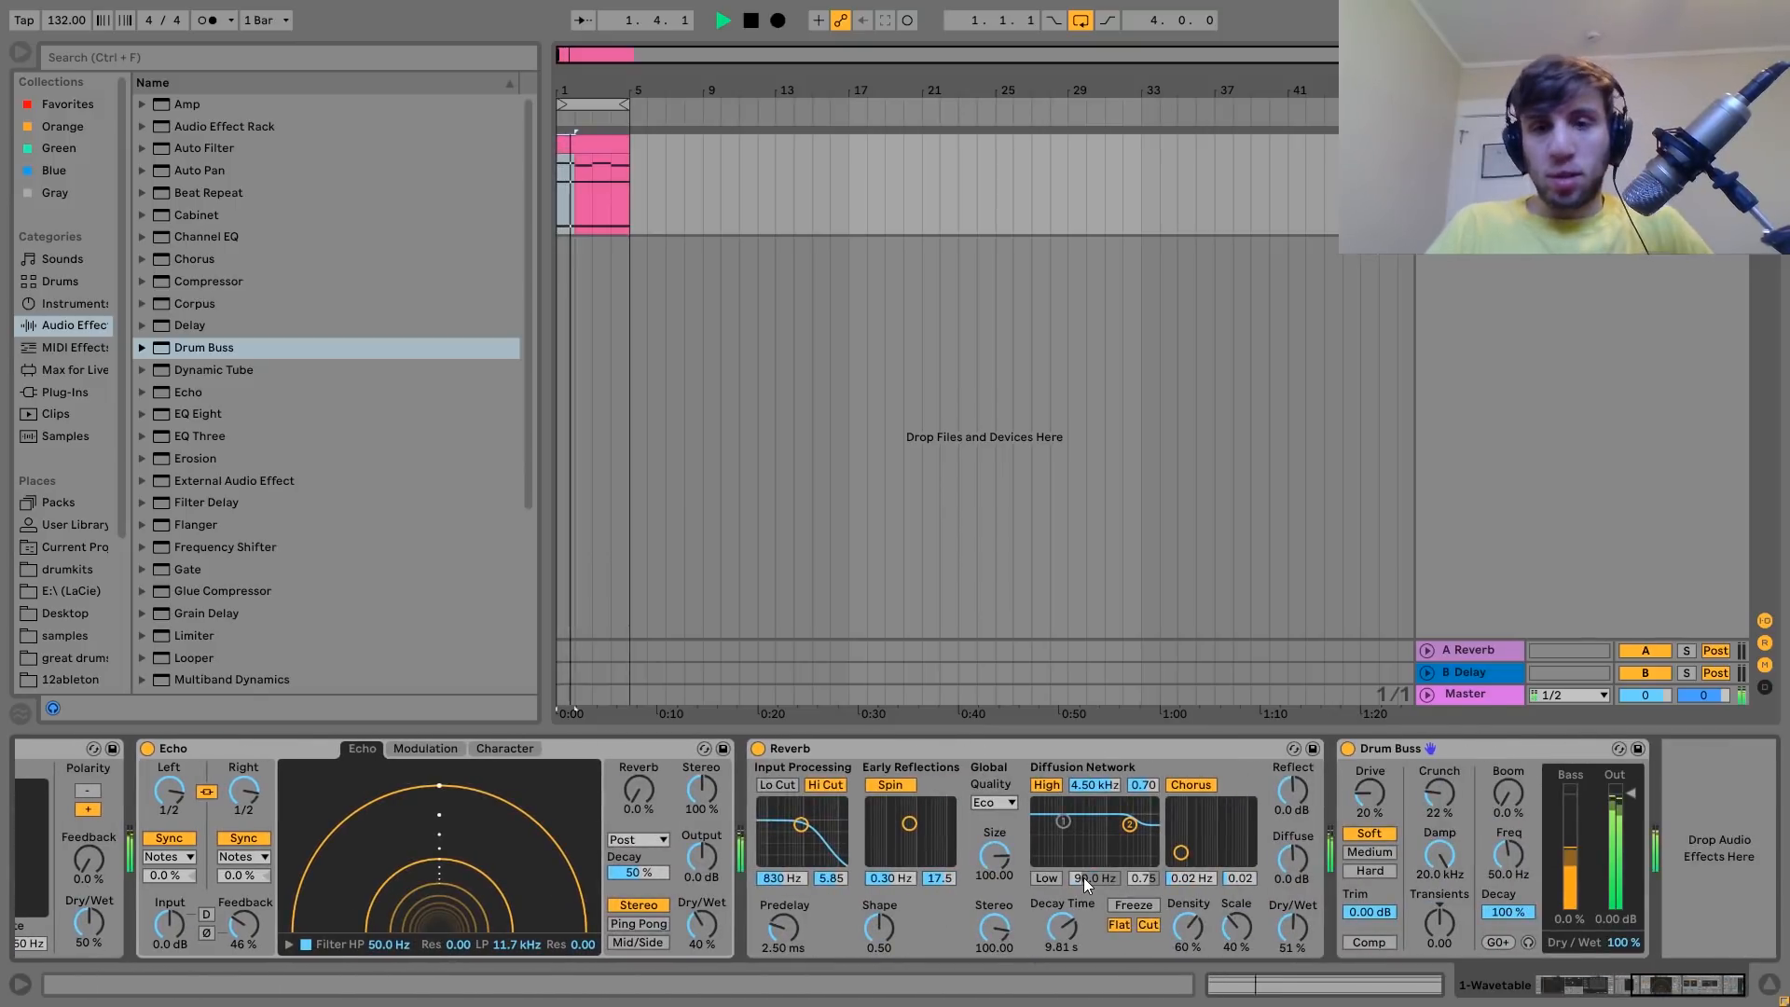
key("space")
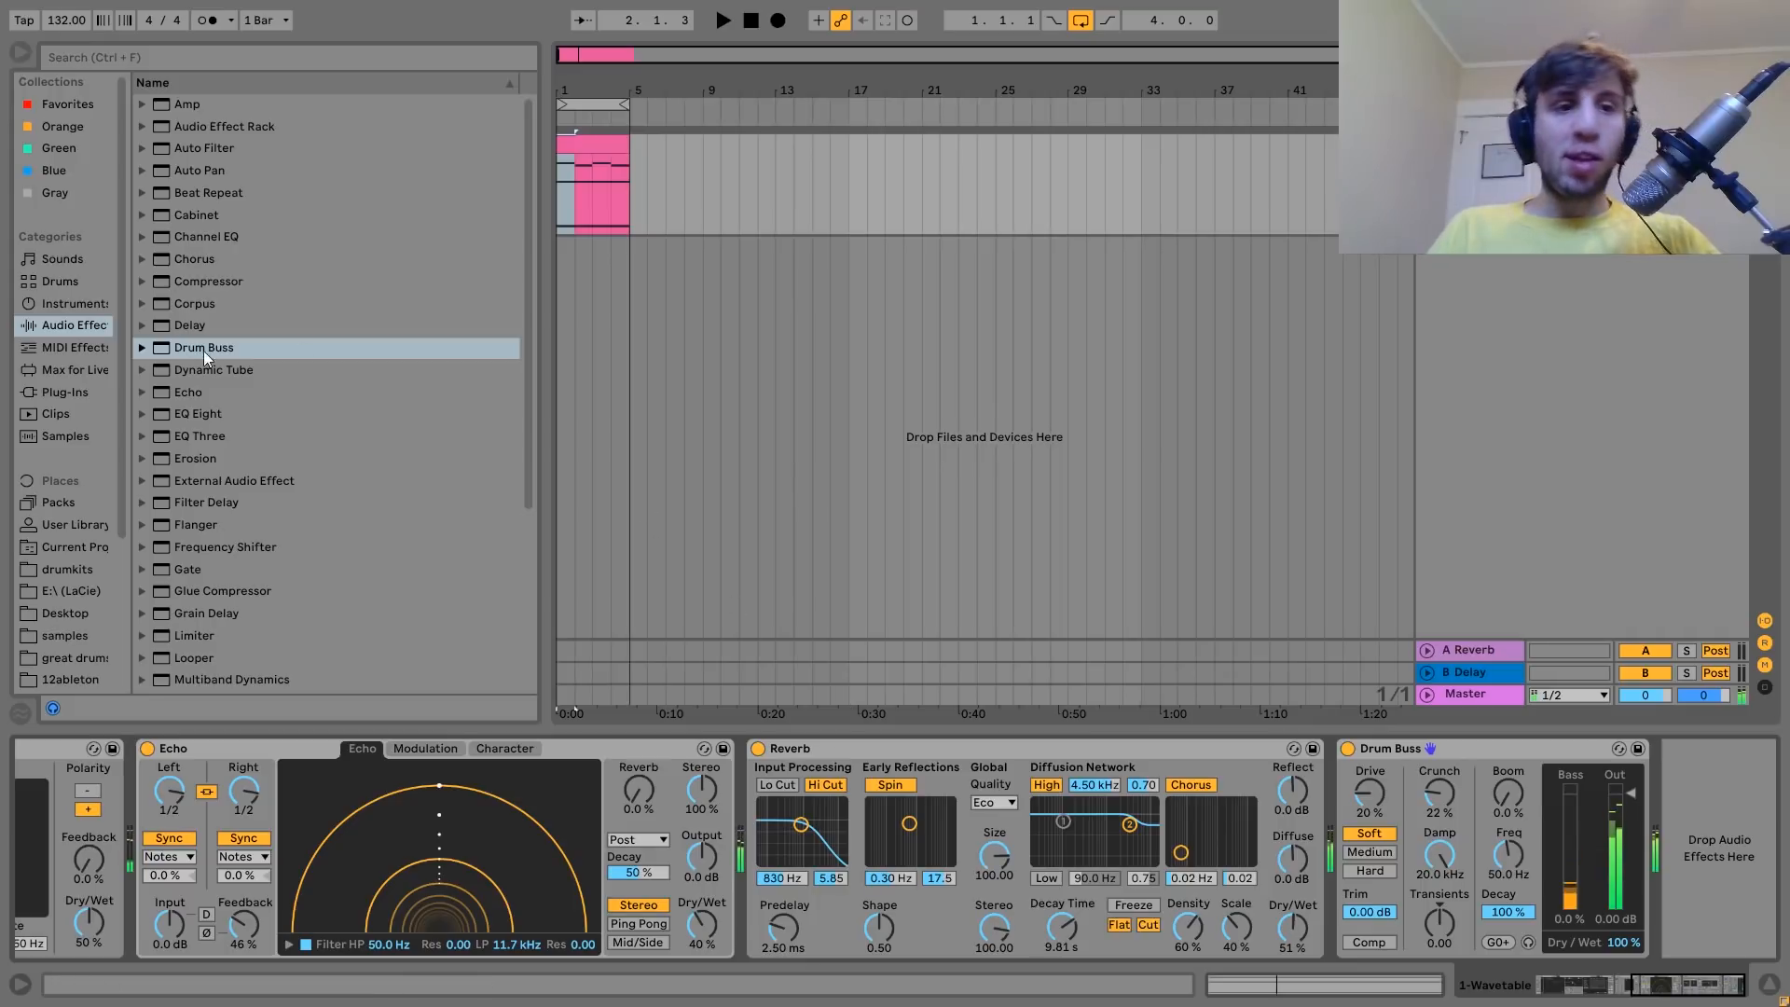
Add an EQ Eight after Drum Buss, change band 1 to a low-cut filter and raise its cutoff frequency.
double_click(183, 413)
left_click(1291, 928)
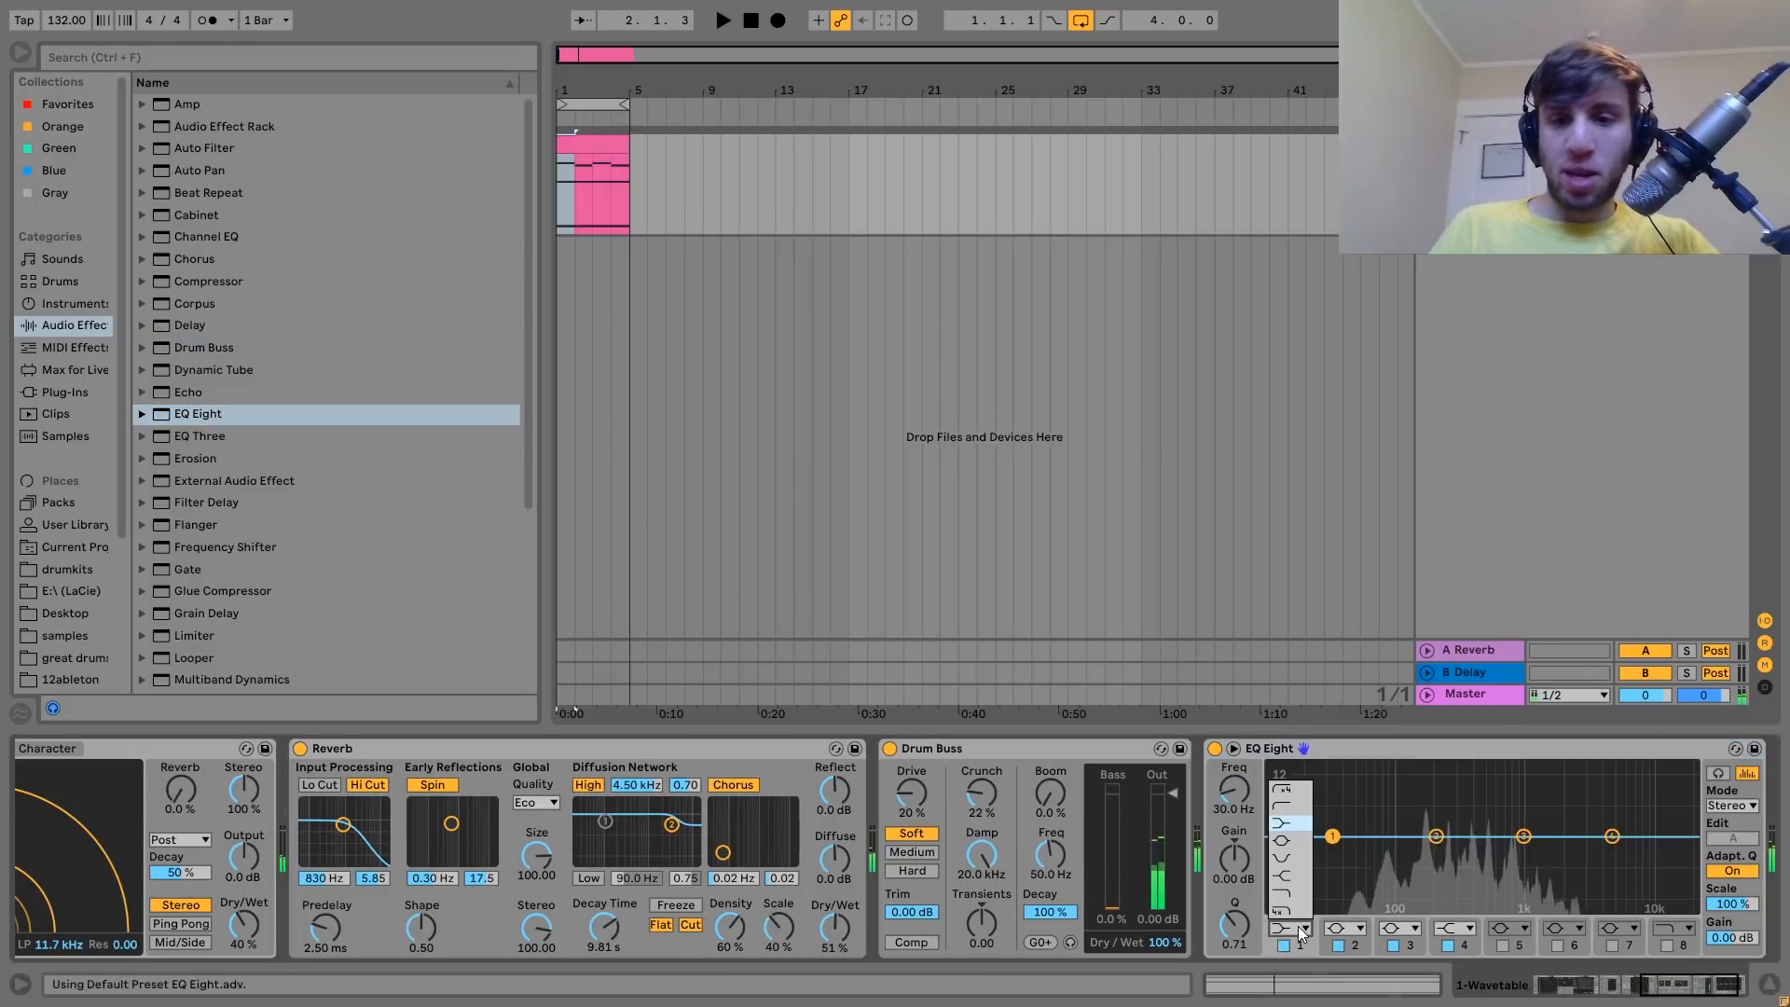
left_click(1287, 828)
scroll(1230, 800, "up", 10)
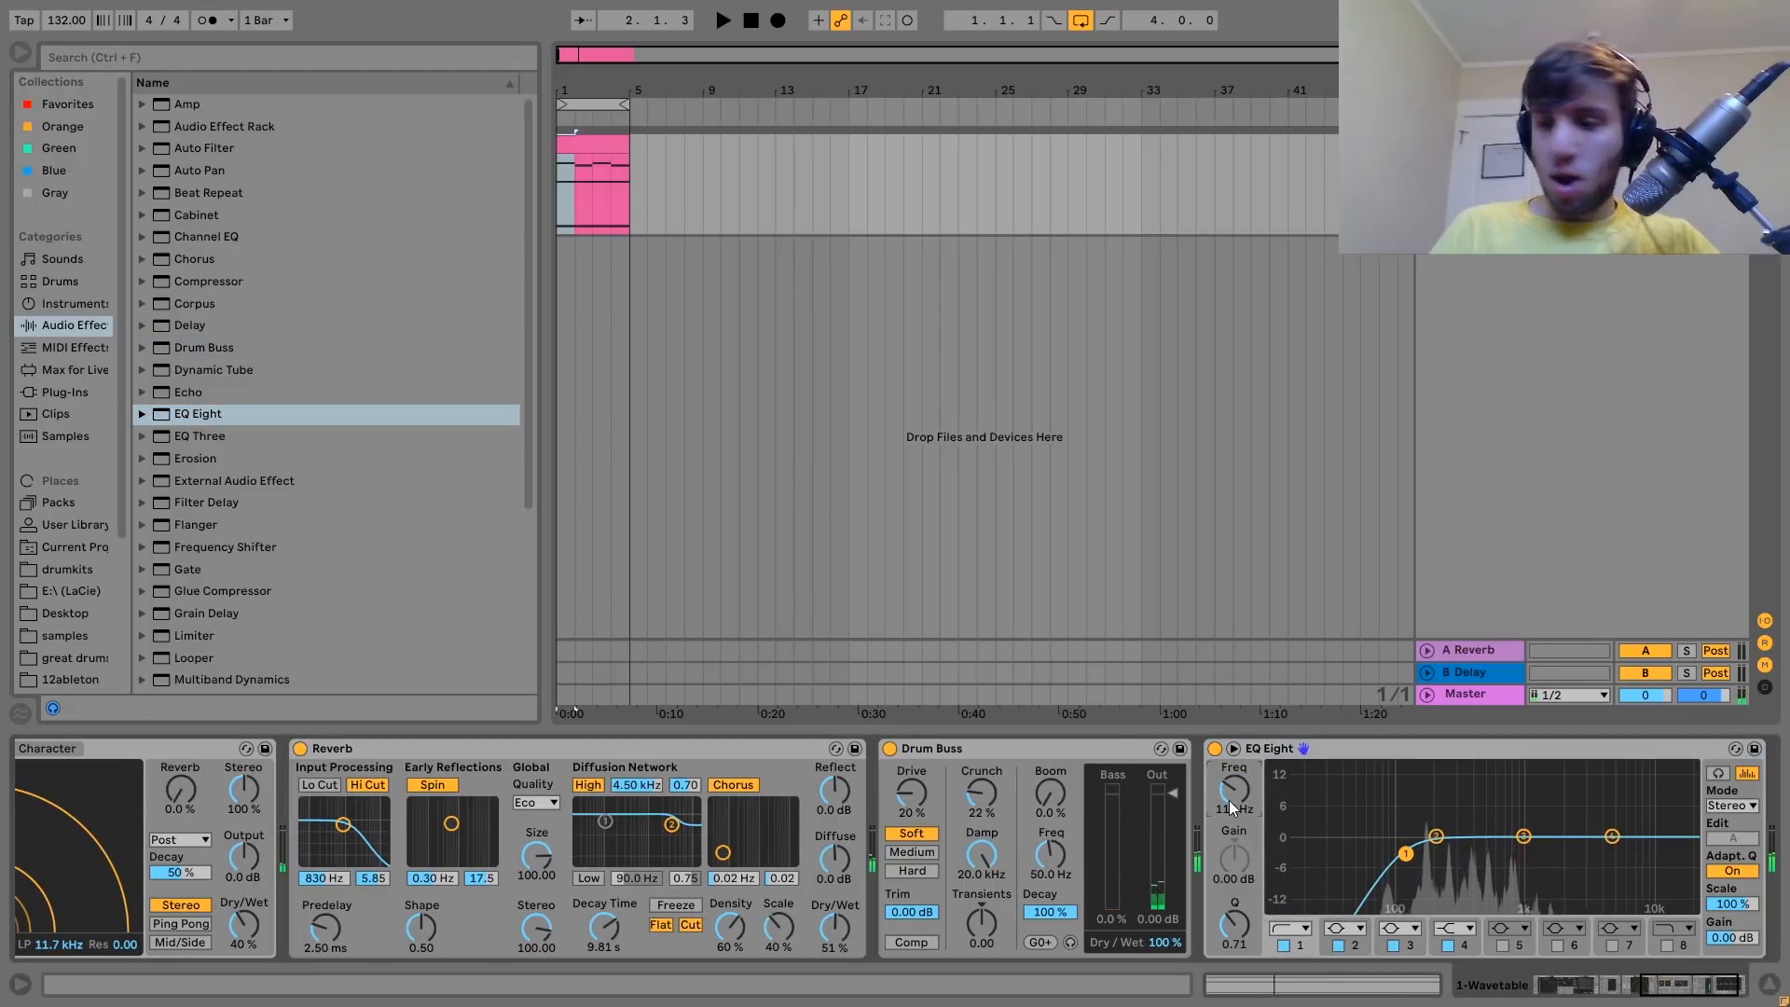
left_click_drag(1228, 800, 1229, 786)
While the loop plays, set EQ Eight band 2 to 255 Hz with a gain of -5.33 dB and a Q of 4.43.
key("space")
left_click_drag(1436, 837, 1447, 853)
left_click_drag(1234, 925, 1234, 867)
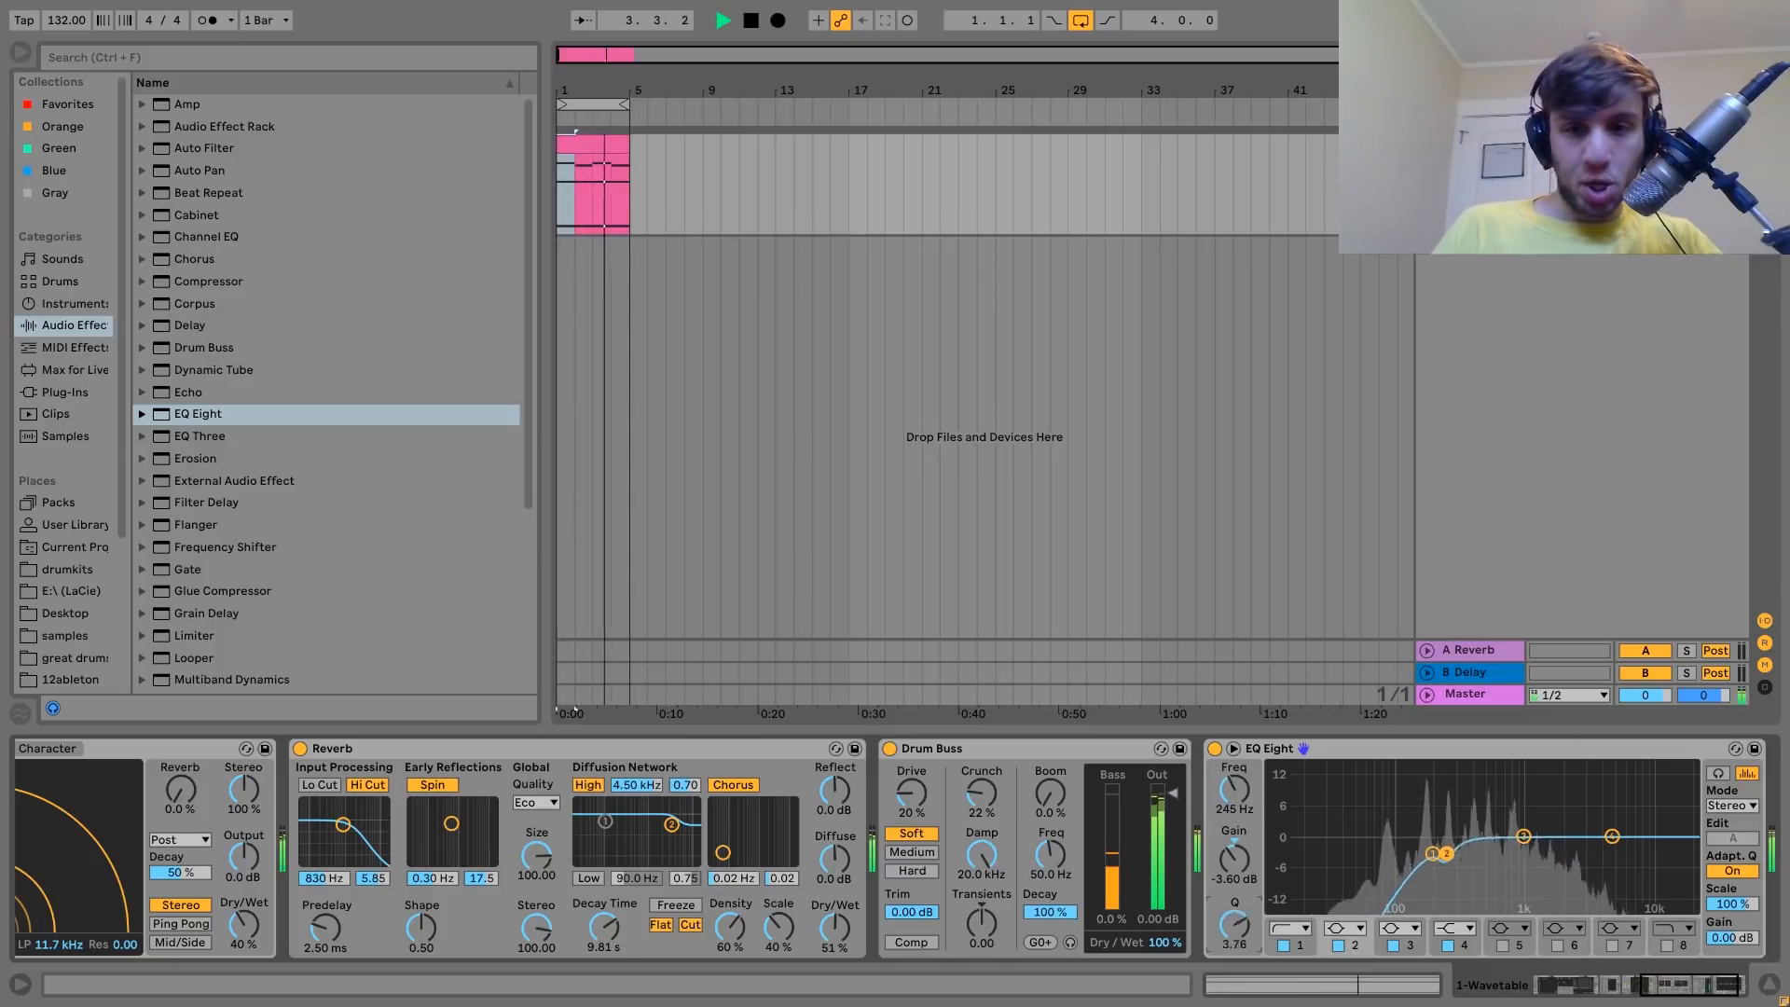
left_click_drag(1447, 853, 1449, 862)
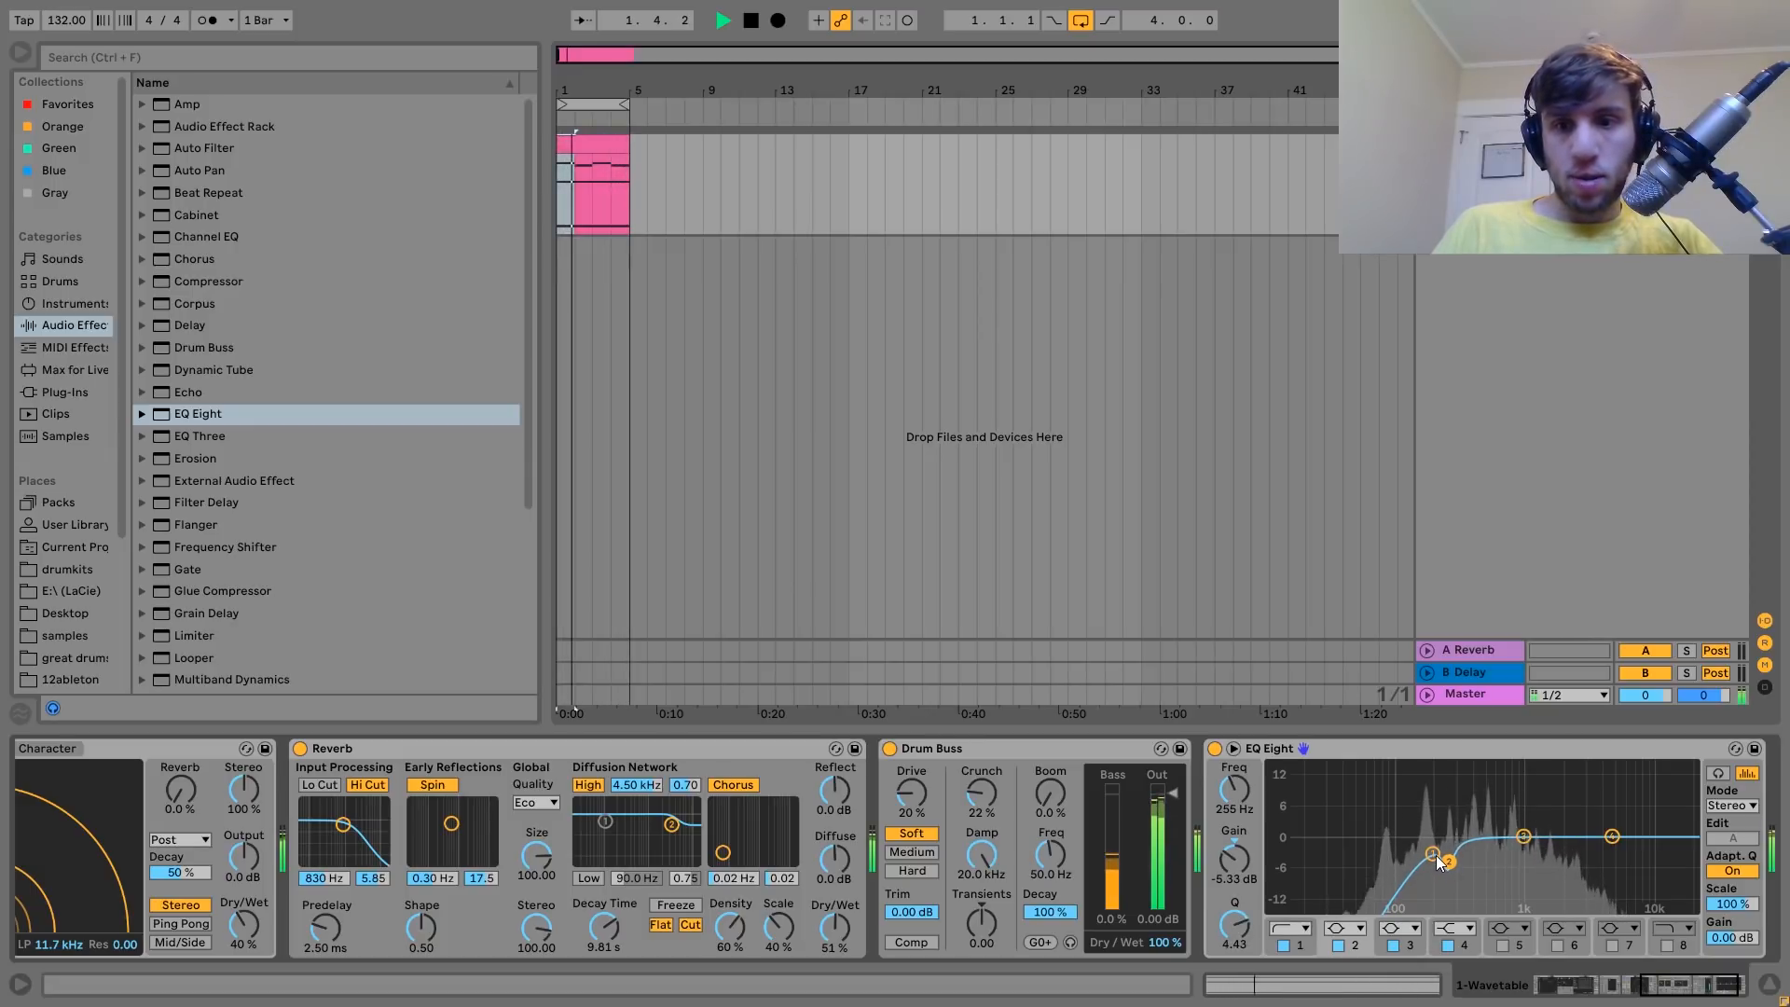
key("space")
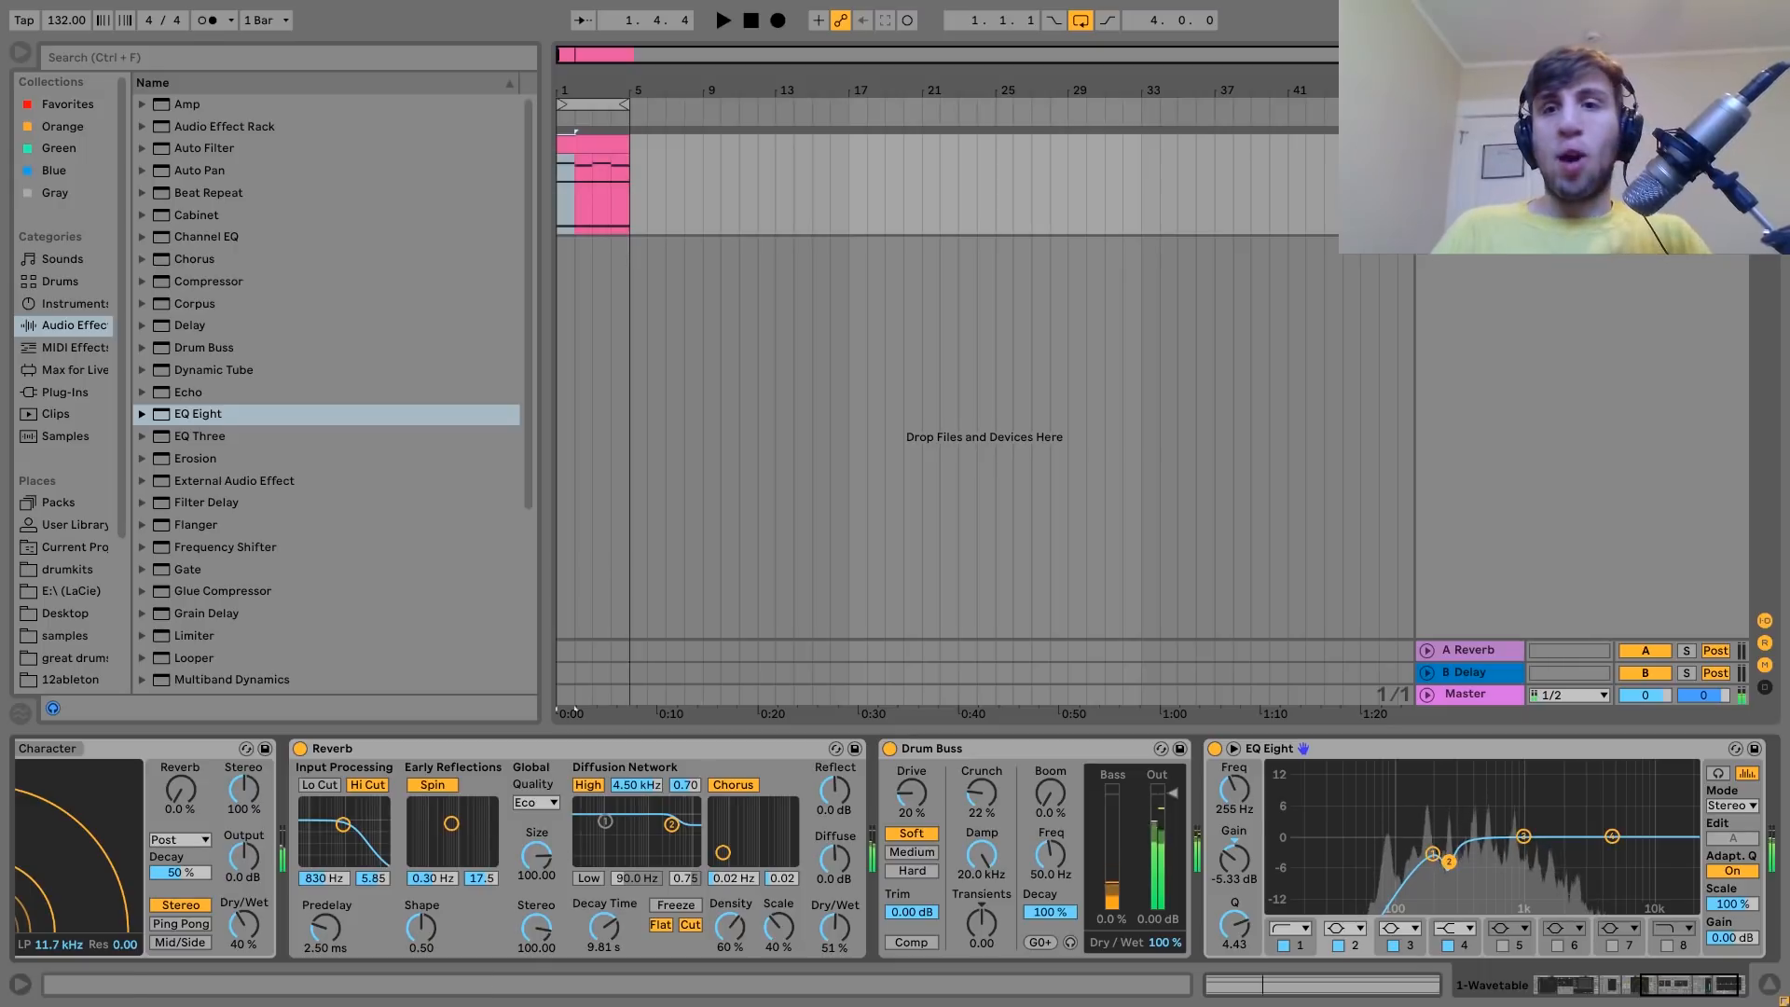
Add a second MIDI track below the Wavetable track and load an Operator instrument onto it.
key("ctrl+shift+t")
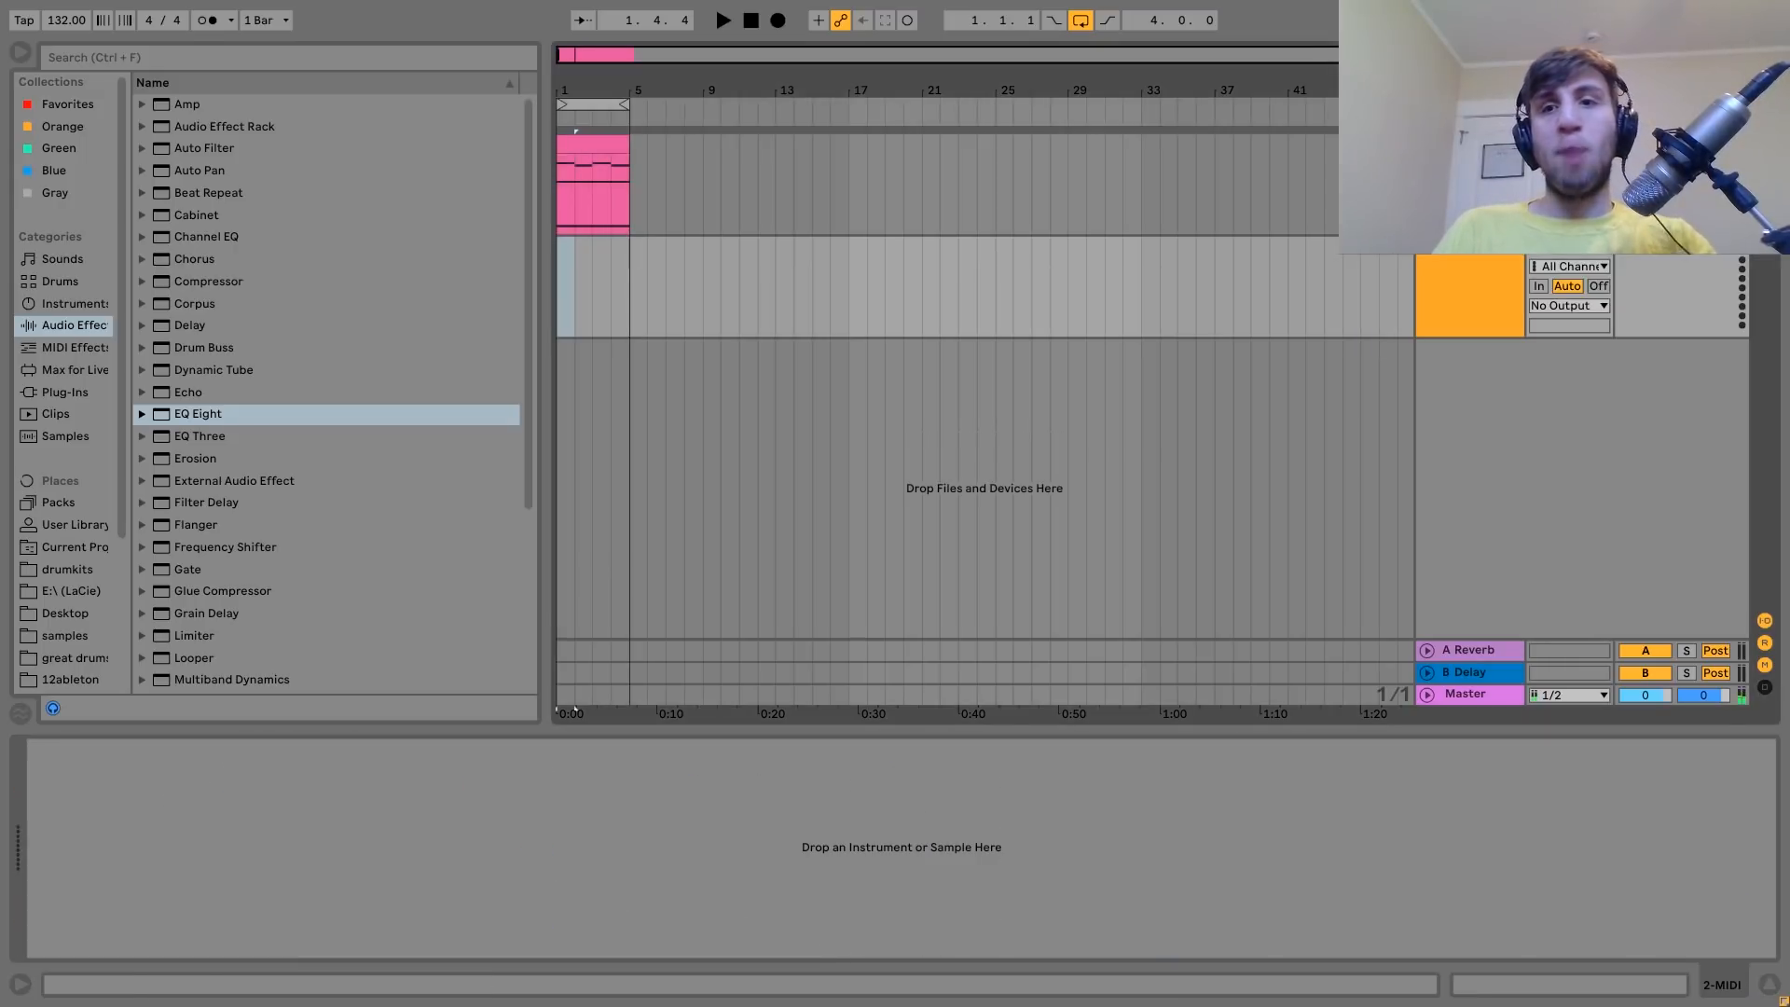
left_click(1497, 292)
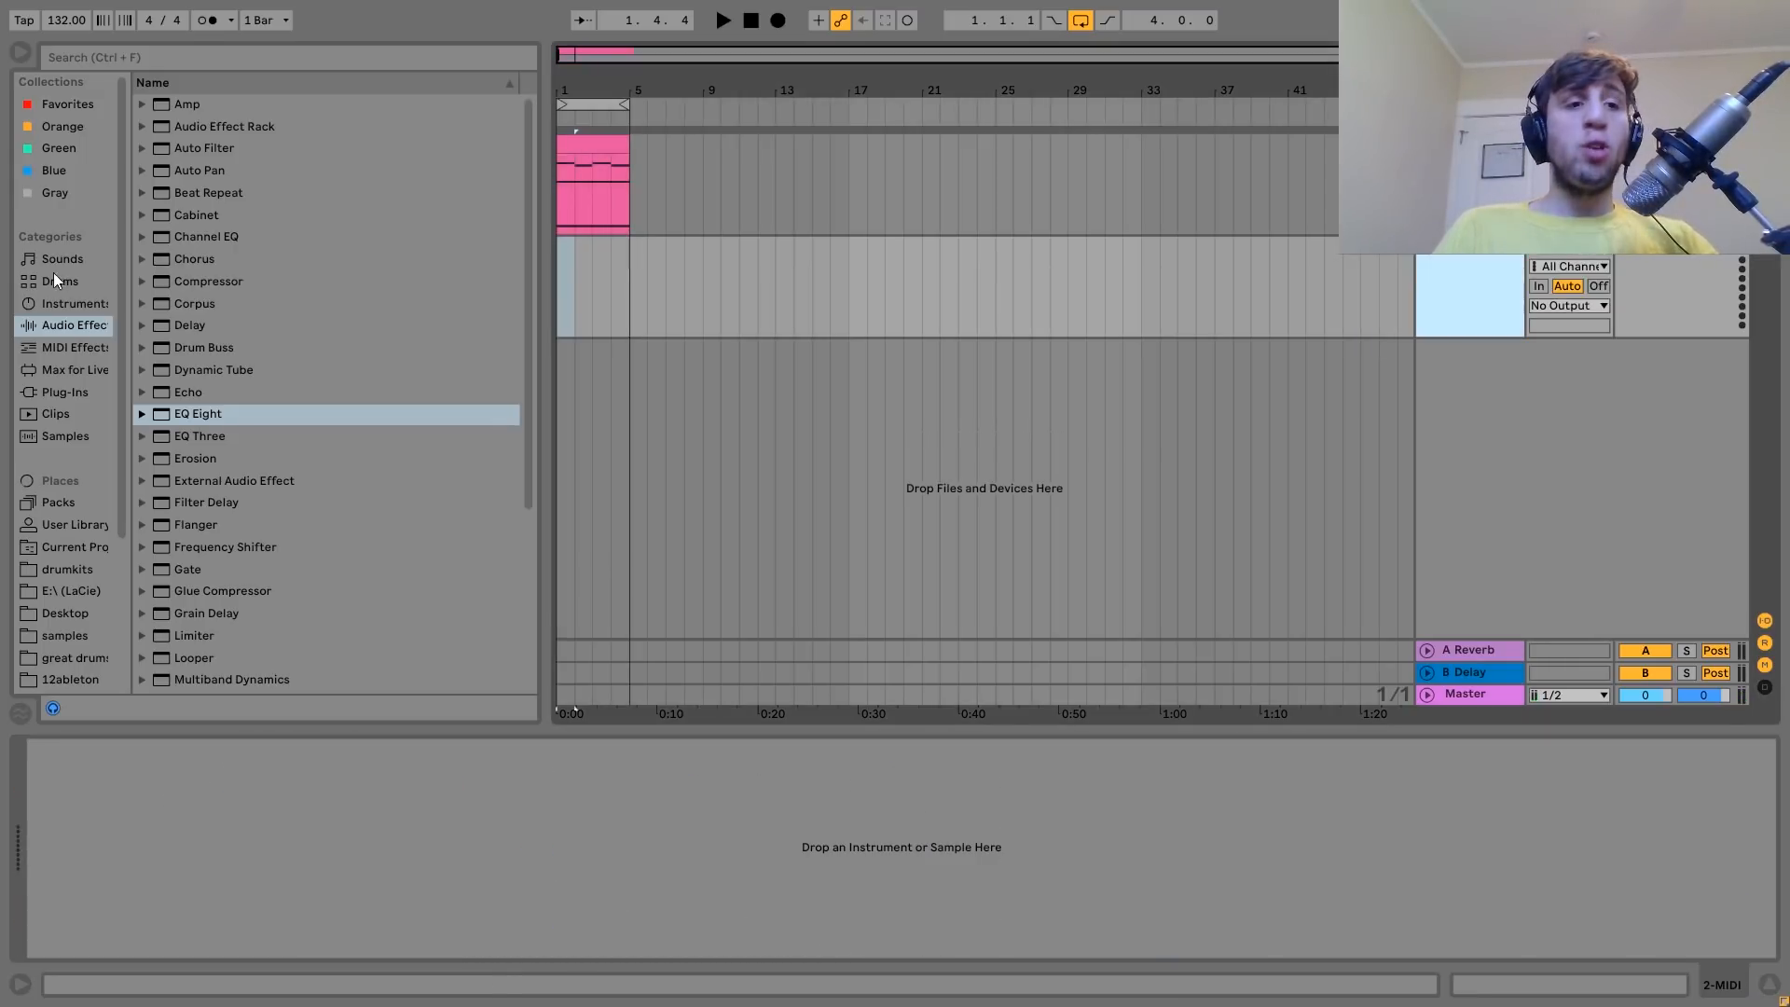
left_click(67, 304)
left_click_drag(192, 262, 397, 279)
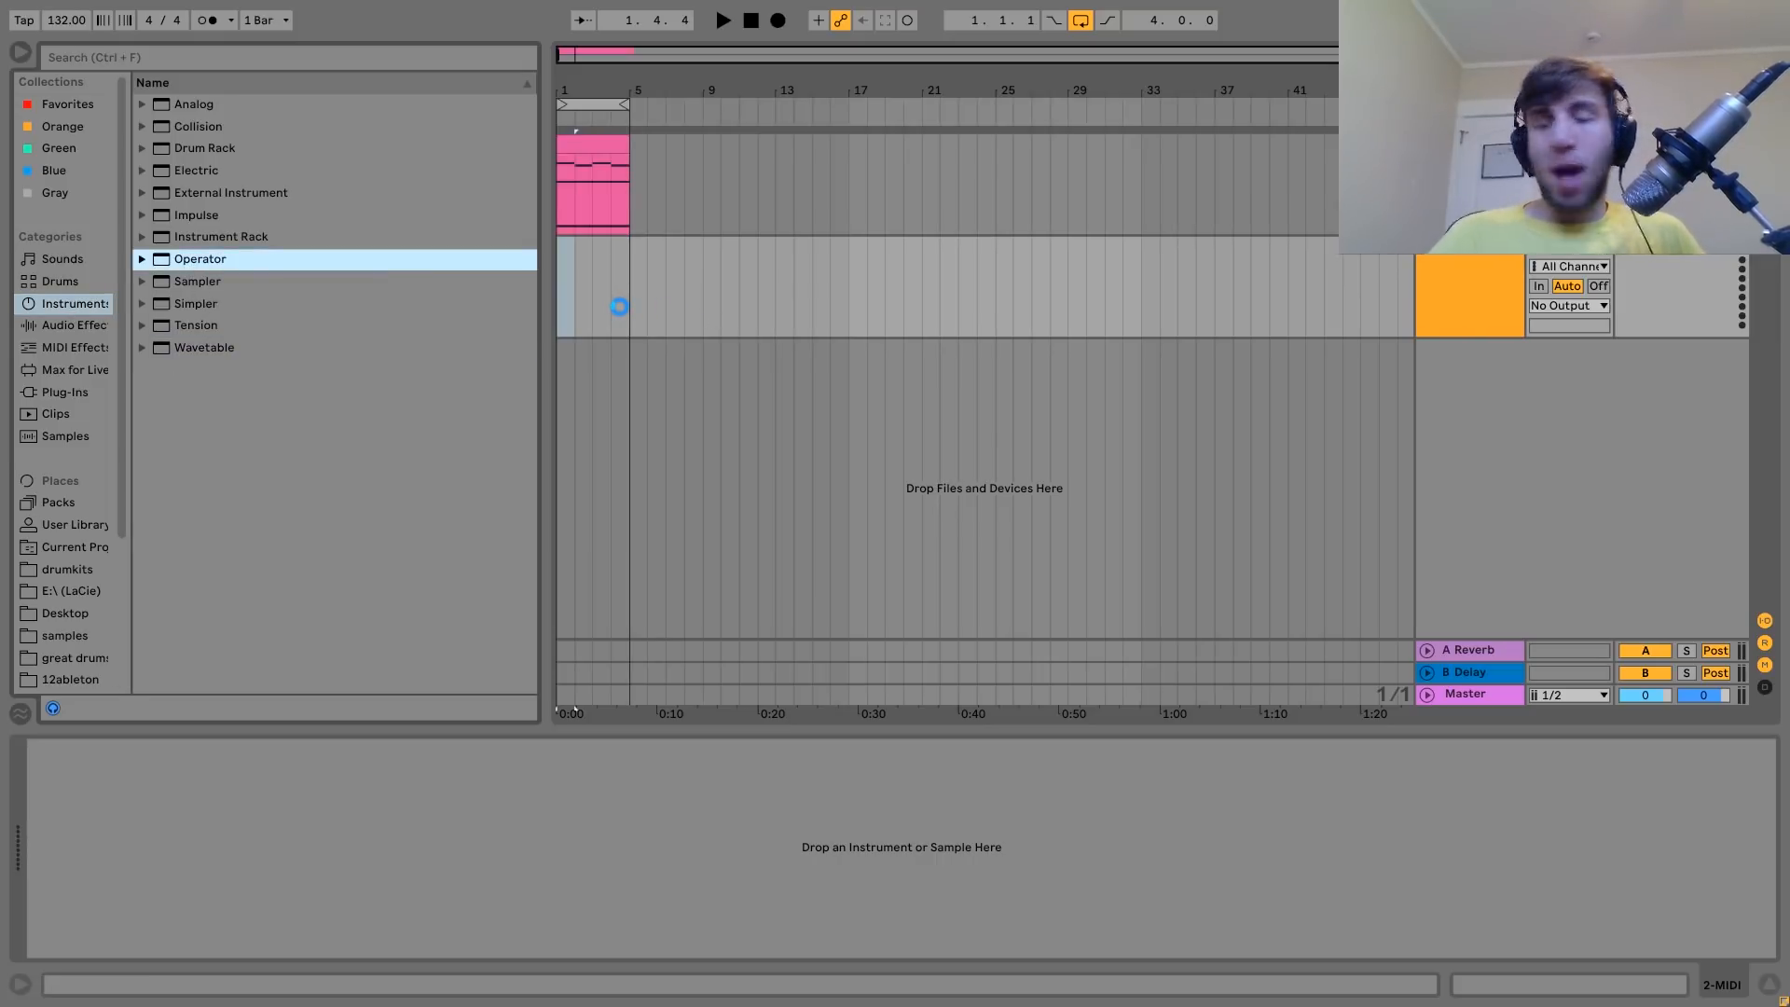
Create an empty four-bar MIDI clip on the Operator track, spanning bars 1 to 4.
left_click_drag(619, 306, 560, 308)
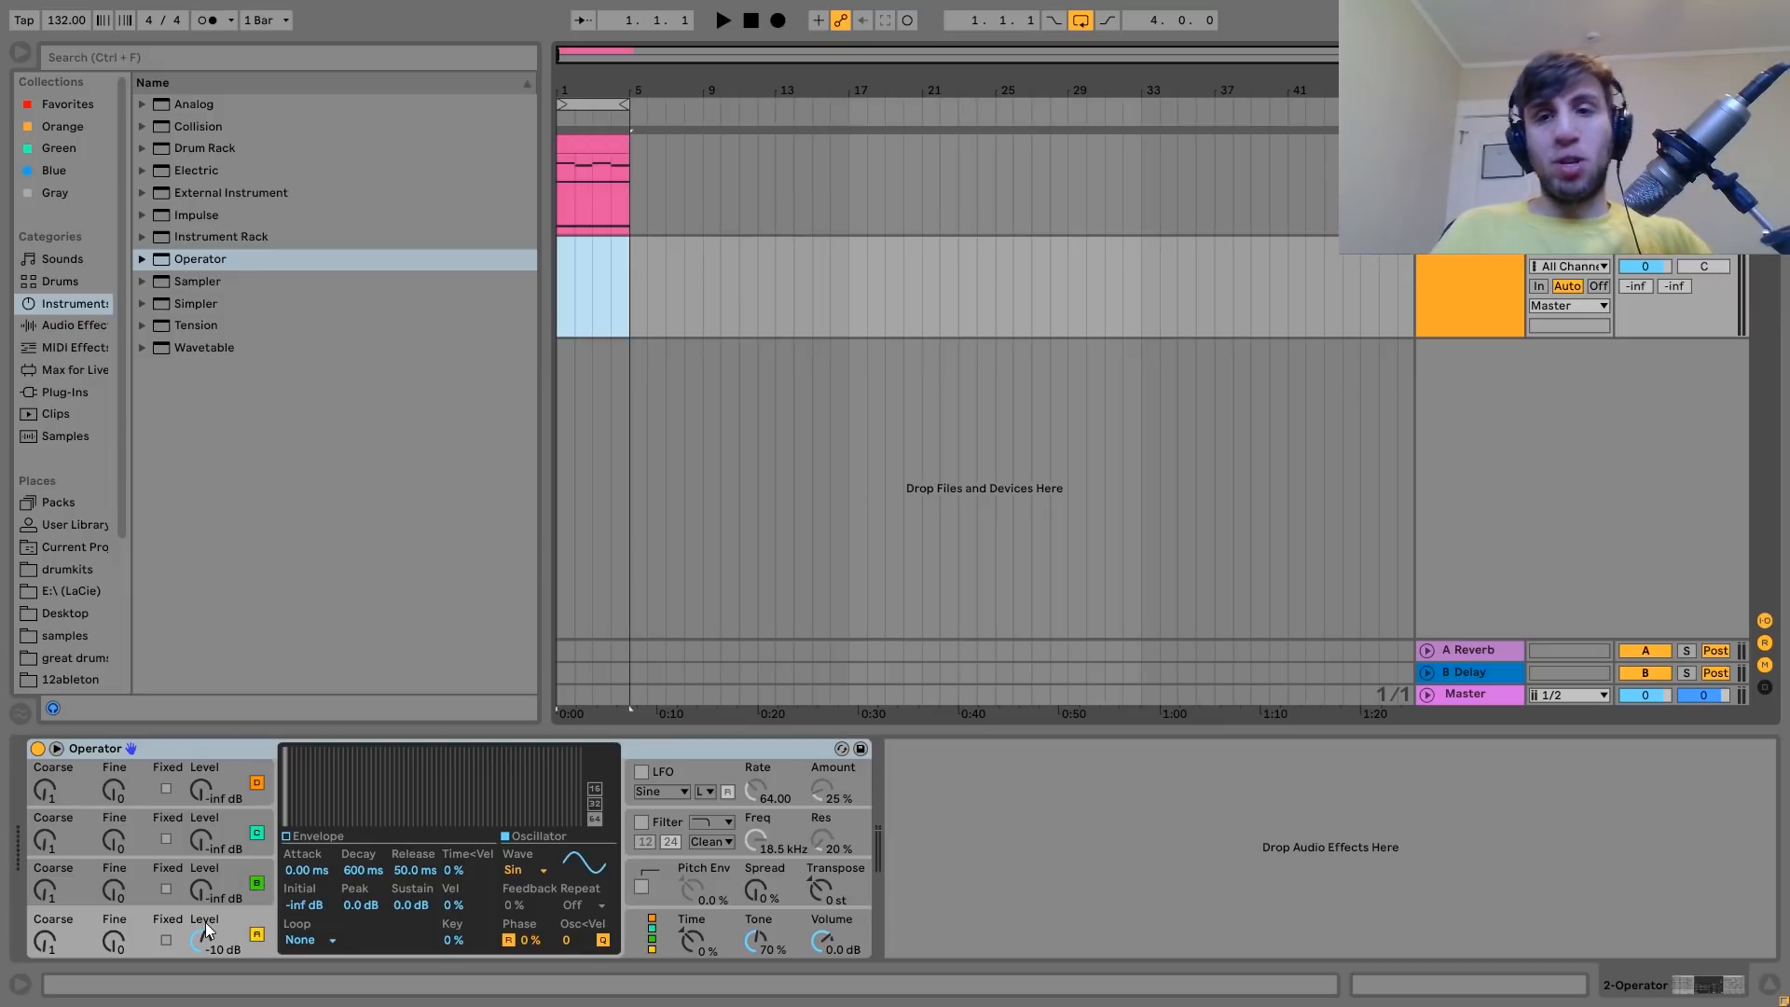
left_click_drag(630, 299, 592, 295)
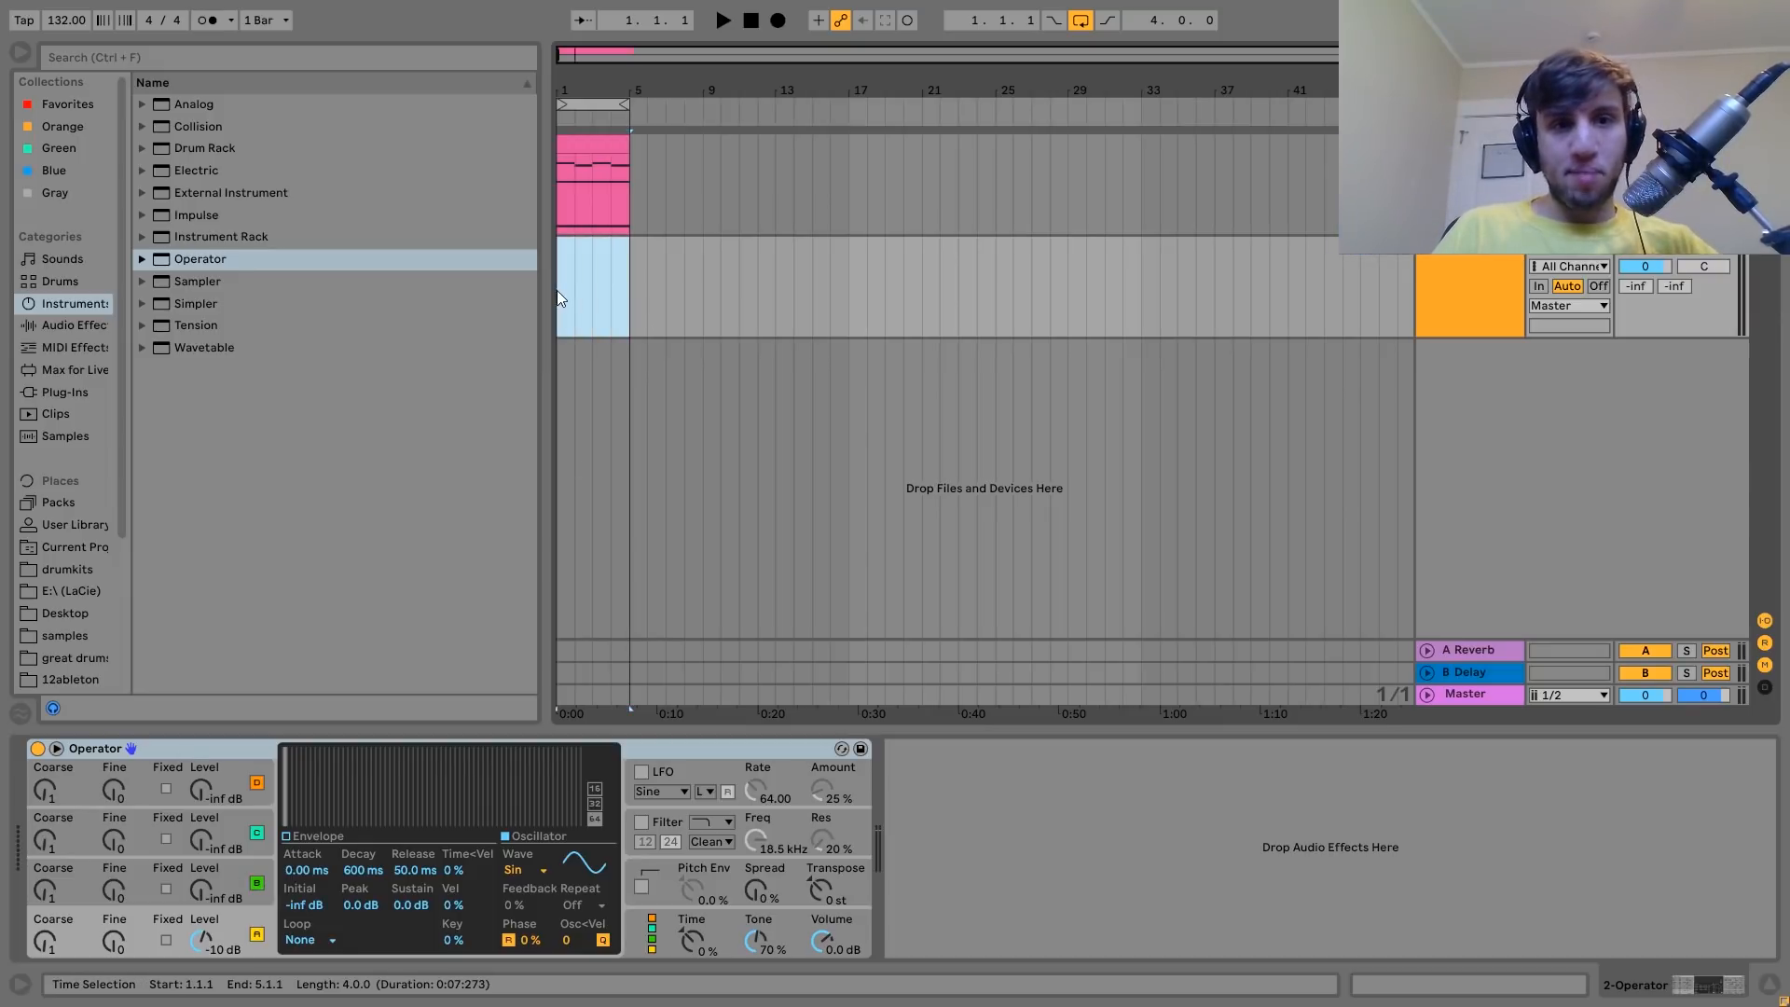
key("ctrl+shift+m")
Add F3, C4 and G#3 notes at the start of the clip and extend them with Legato across all four bars.
double_click(348, 797)
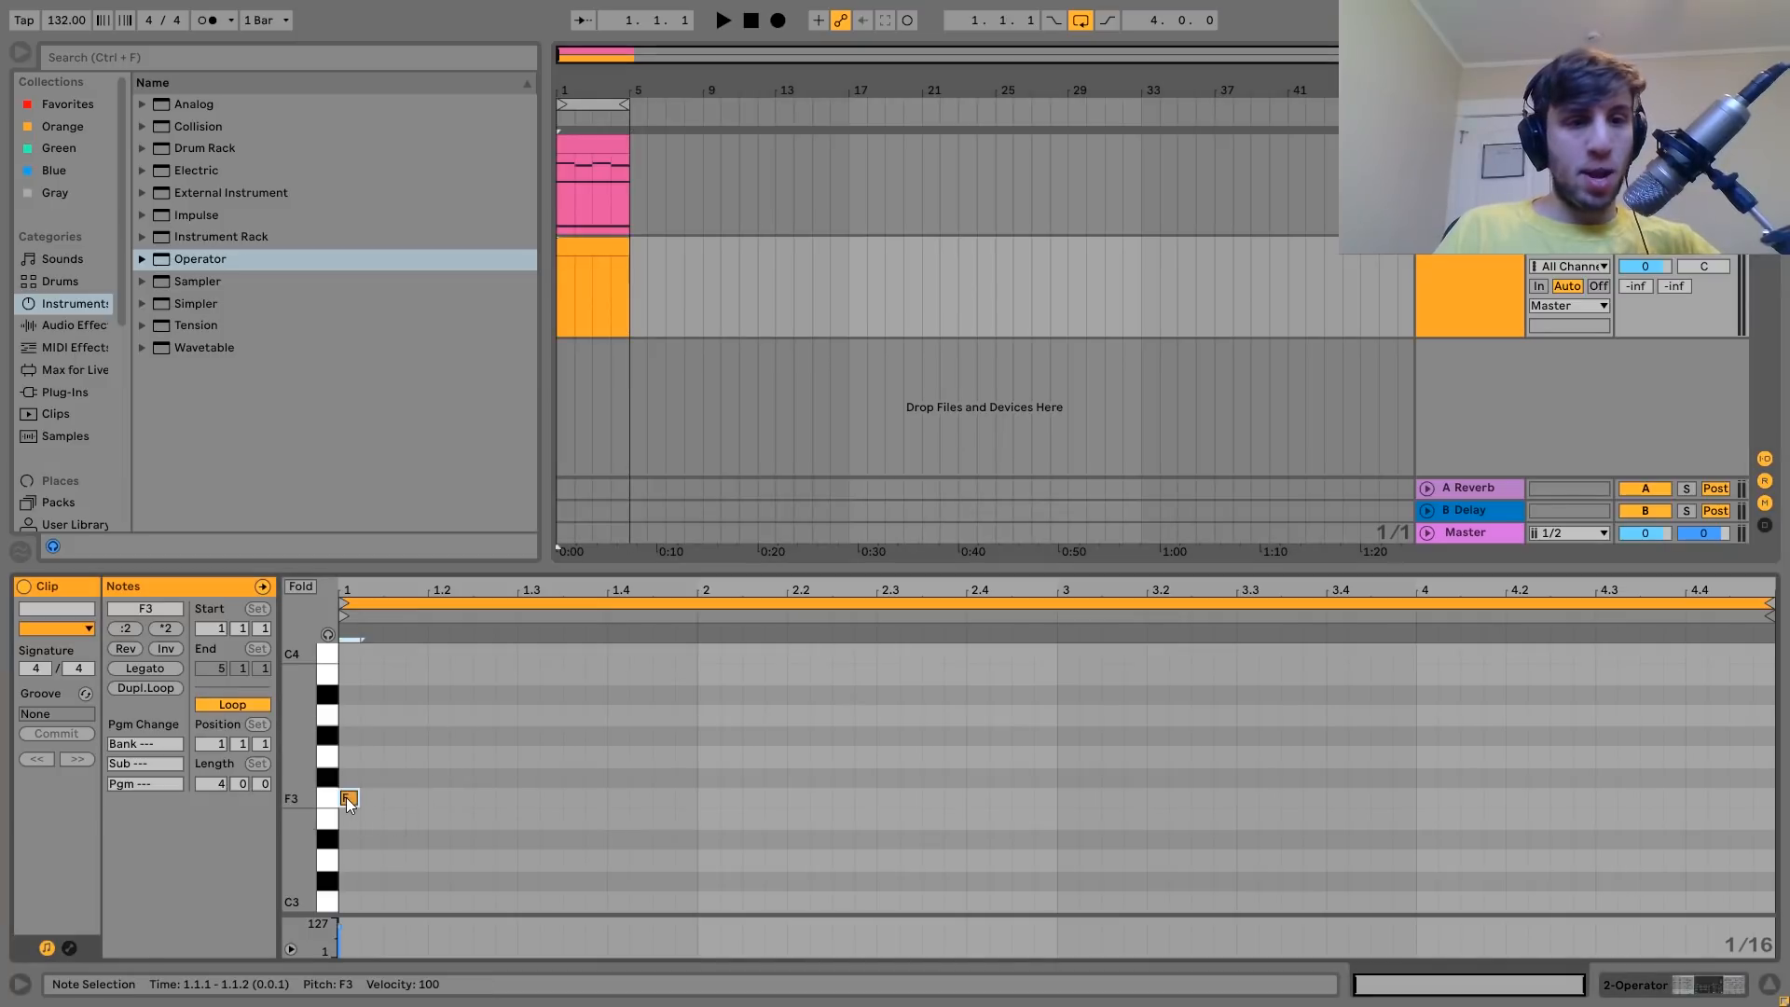
double_click(350, 657)
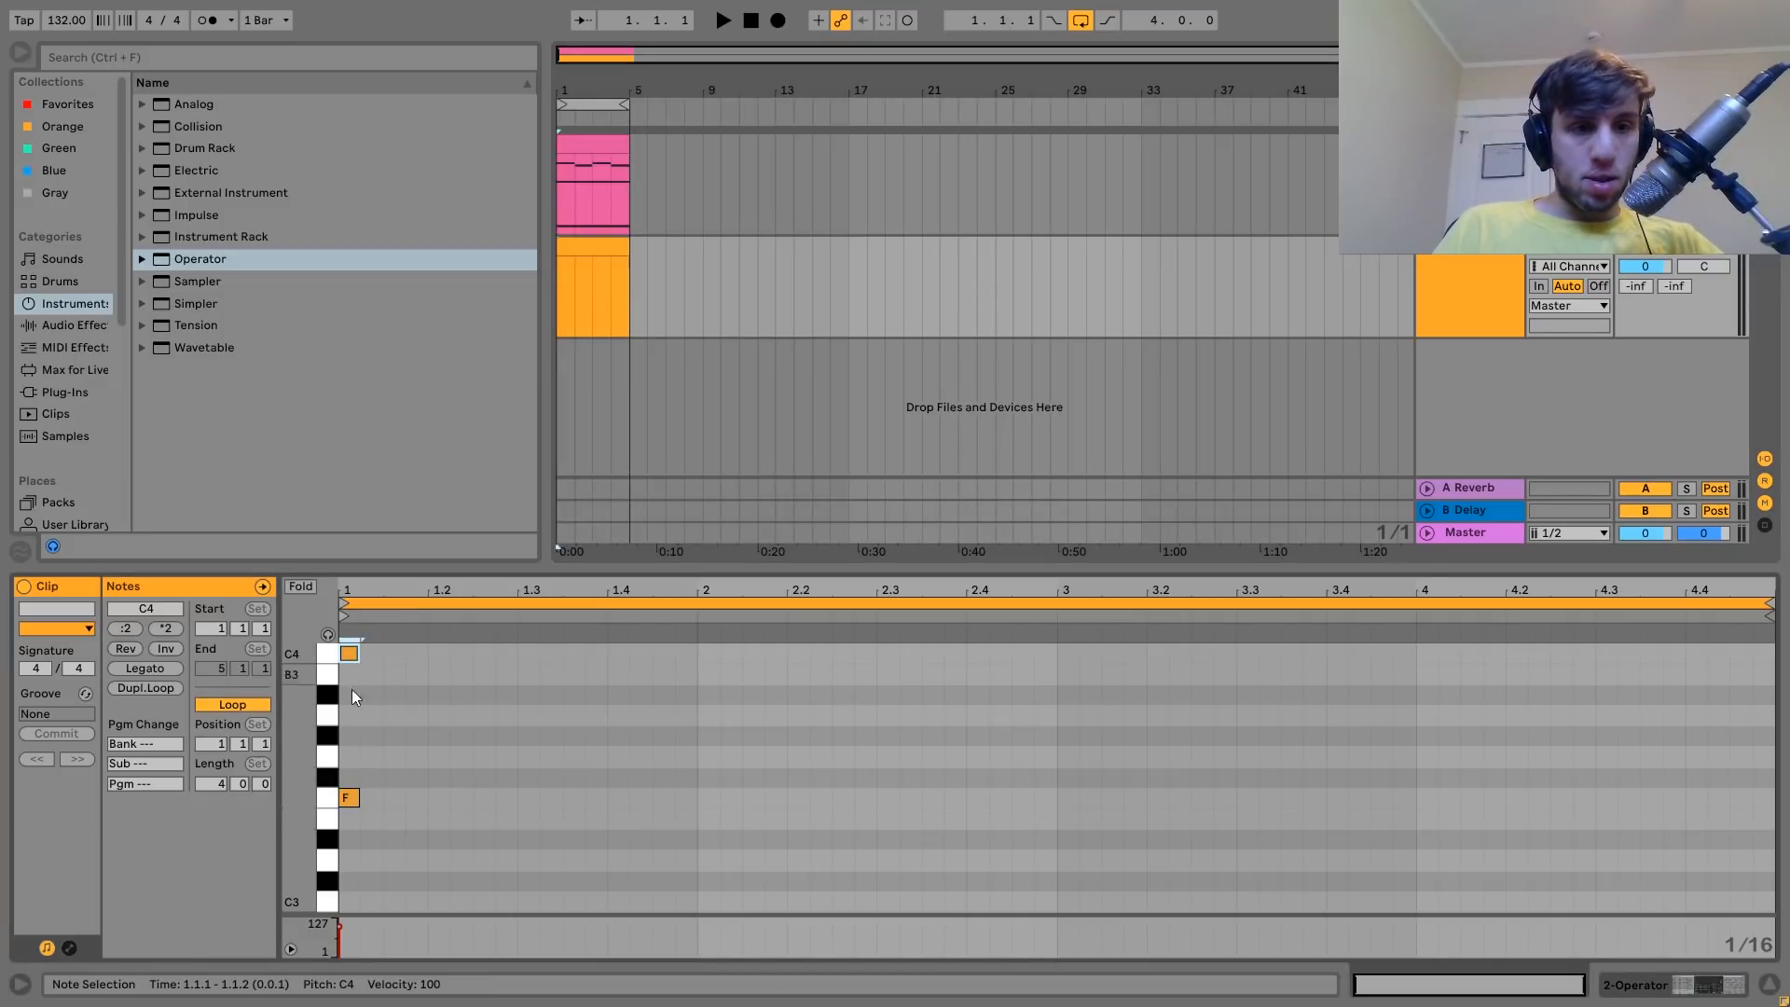
double_click(350, 732)
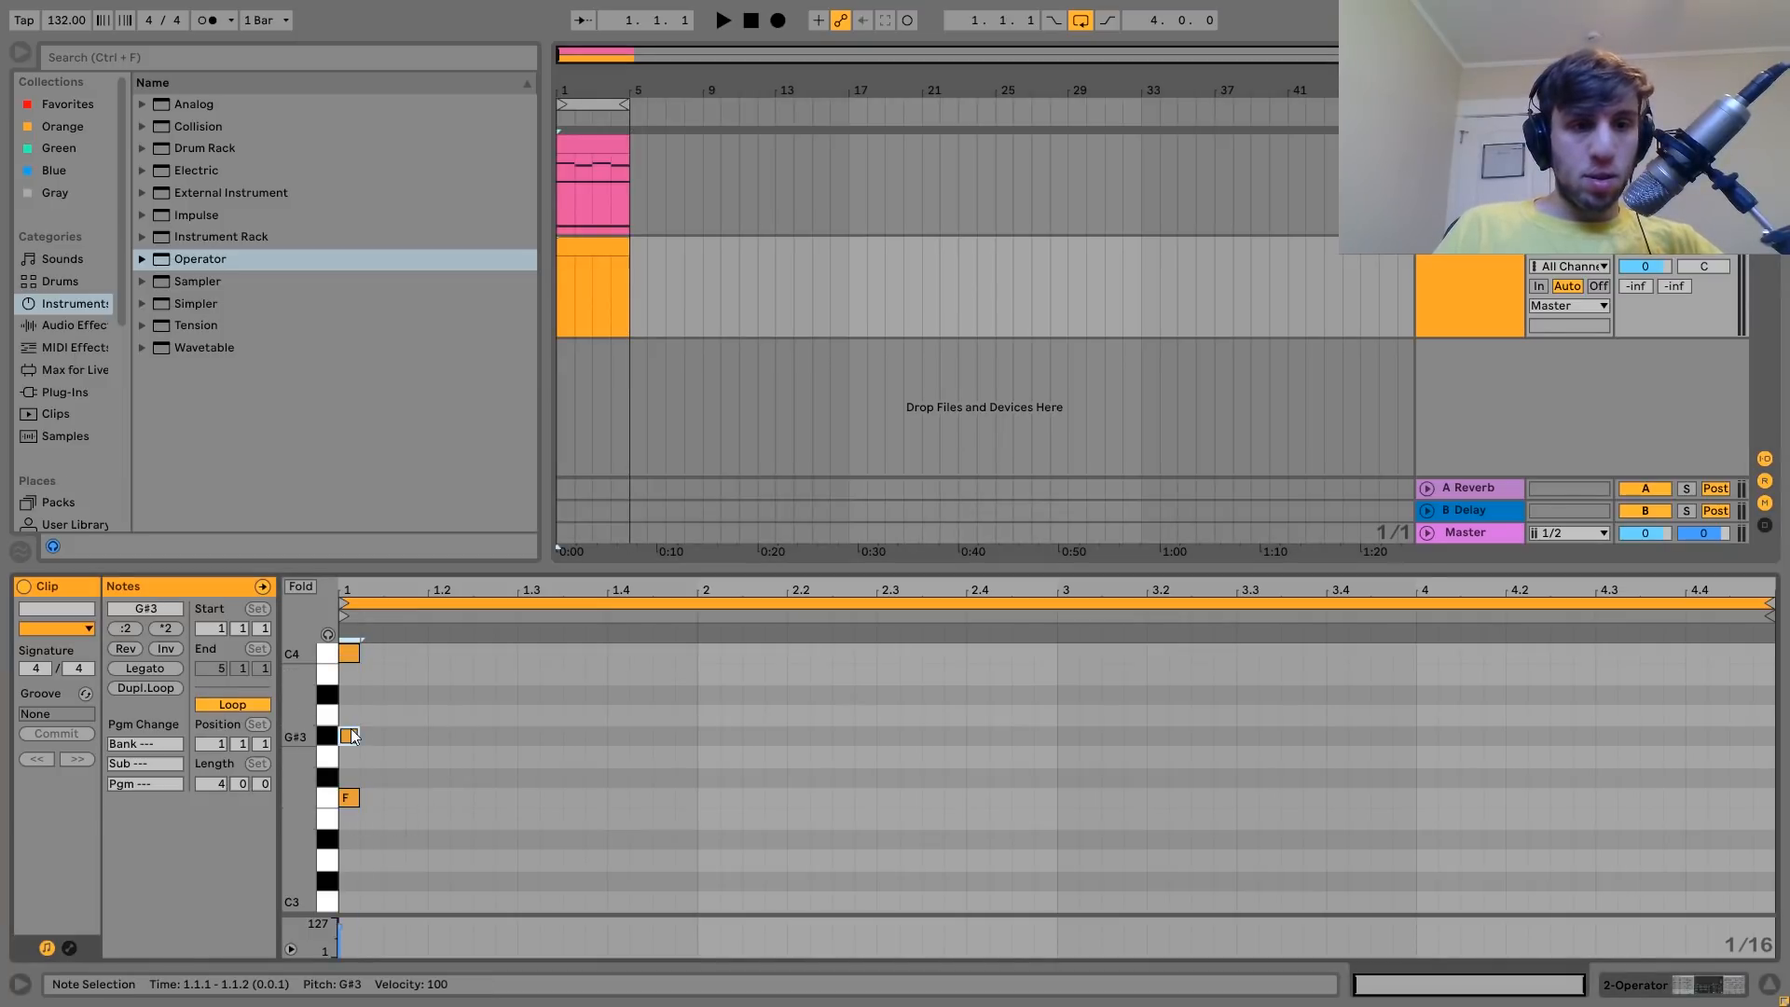
left_click(149, 669)
Shorten the C4 note so that it lasts only the first bar.
scroll(507, 782, "up", 3)
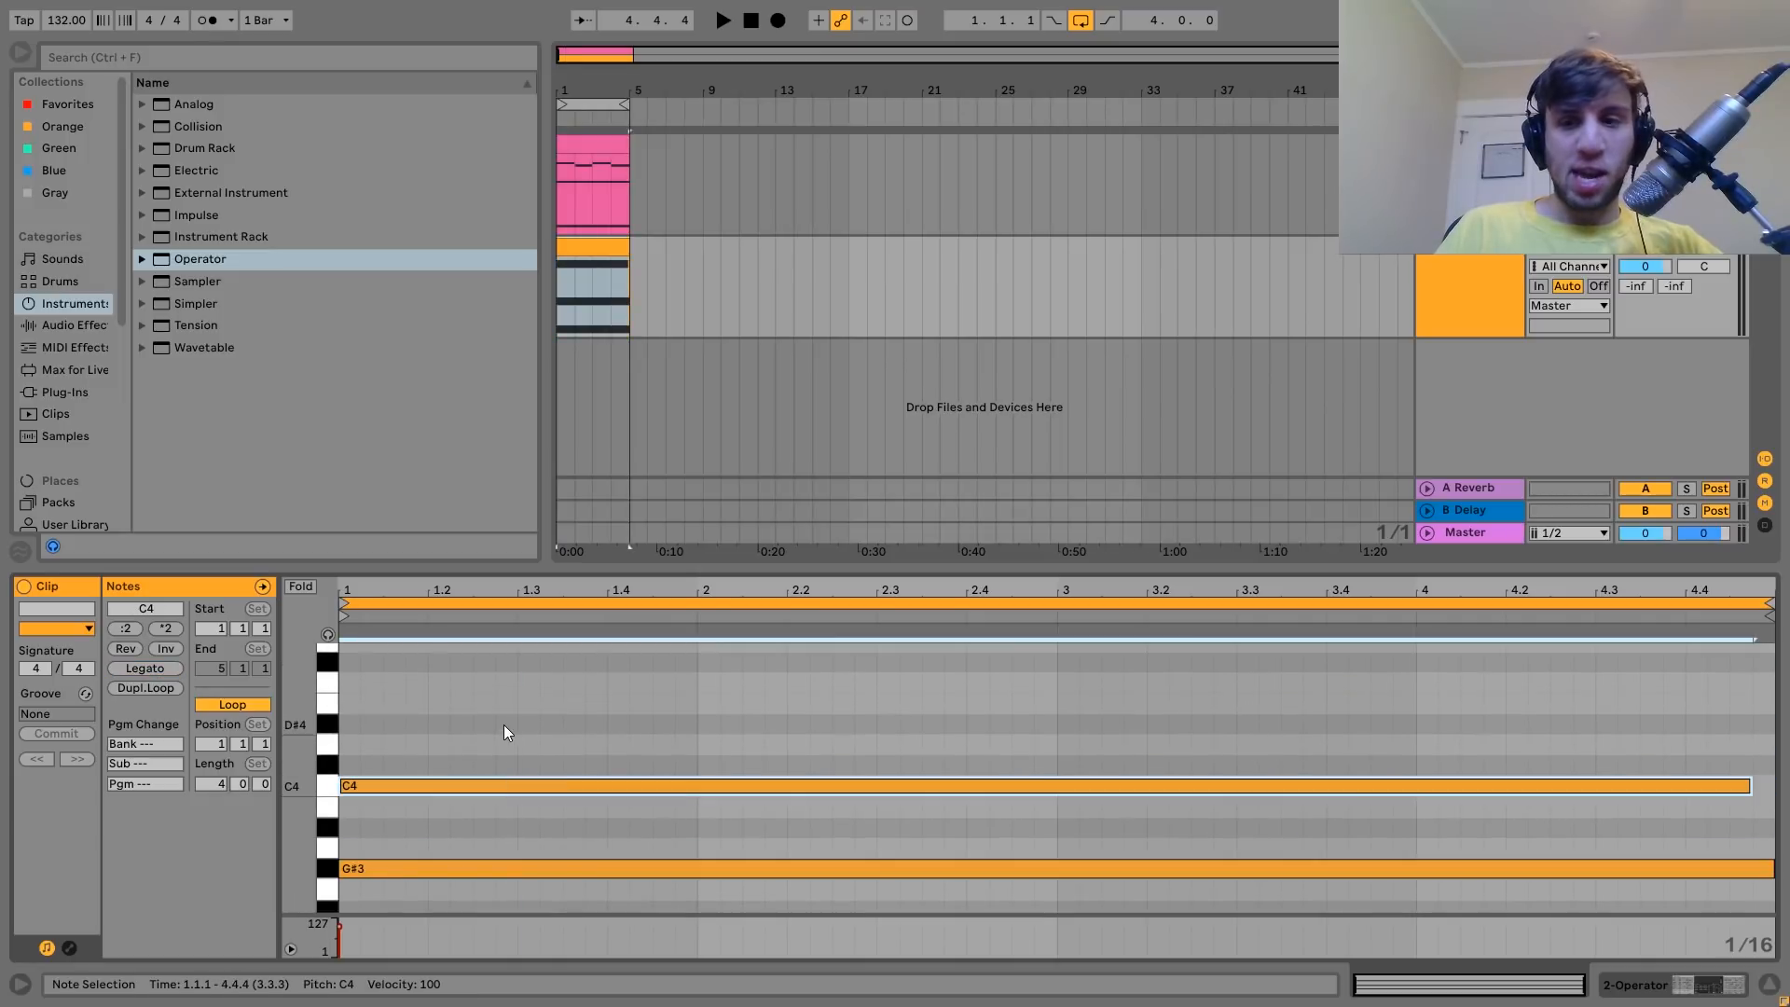
key("shift+Left")
key("shift+Left")
key("shift+Left")
key("shift+Left")
key("shift+Left")
key("shift+Left")
key("shift+Left")
key("shift+Left")
key("shift+Left")
key("shift+Left")
key("shift+Left")
key("shift+Left")
key("shift+Left")
key("shift+Left")
key("shift+Left")
key("shift+Left")
key("shift+Left")
key("shift+Left")
key("shift+Left")
key("shift+Left")
key("shift+Left")
key("shift+Left")
key("shift+Left")
key("shift+Left")
key("shift+Left")
key("shift+Left")
key("shift+Left")
key("shift+Left")
key("shift+Left")
key("shift+Left")
key("shift+Left")
key("shift+Left")
key("shift+Left")
key("shift+Left")
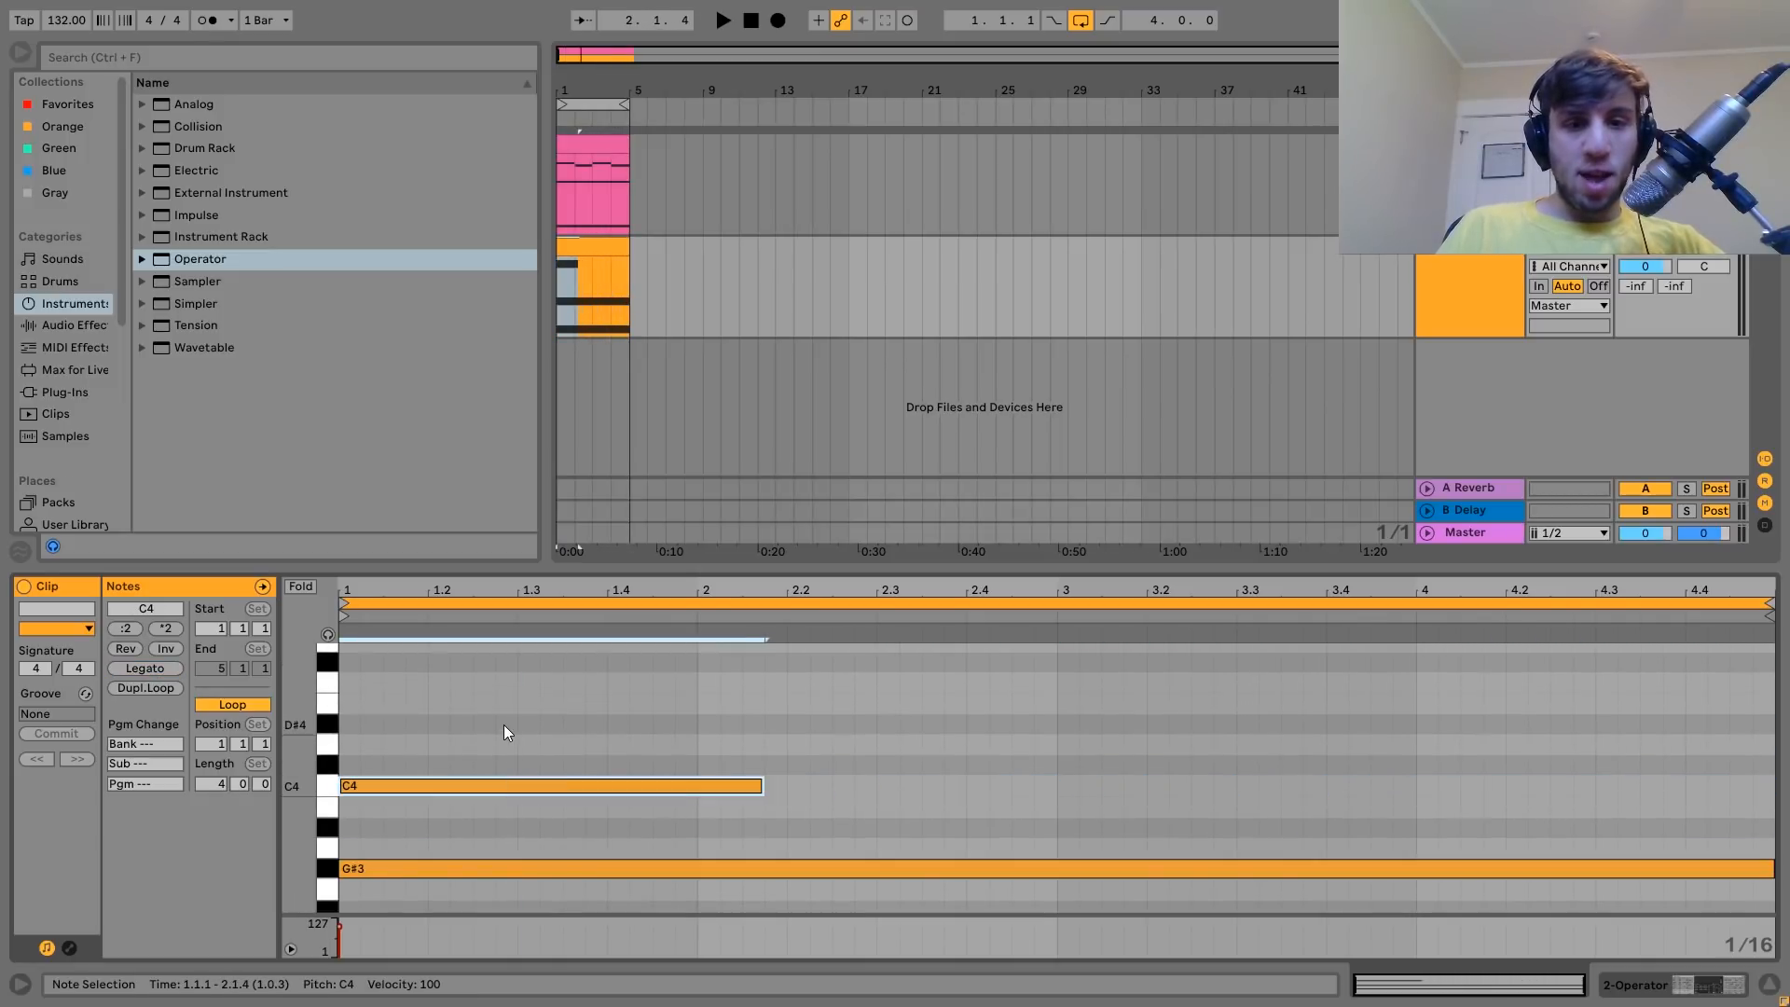
Duplicate the C4 note into bar 2 raised to C#4, and repeat the C4–C#4 pair in bars 3 and 4 during playback.
key("ctrl+d")
key("Up")
key("space")
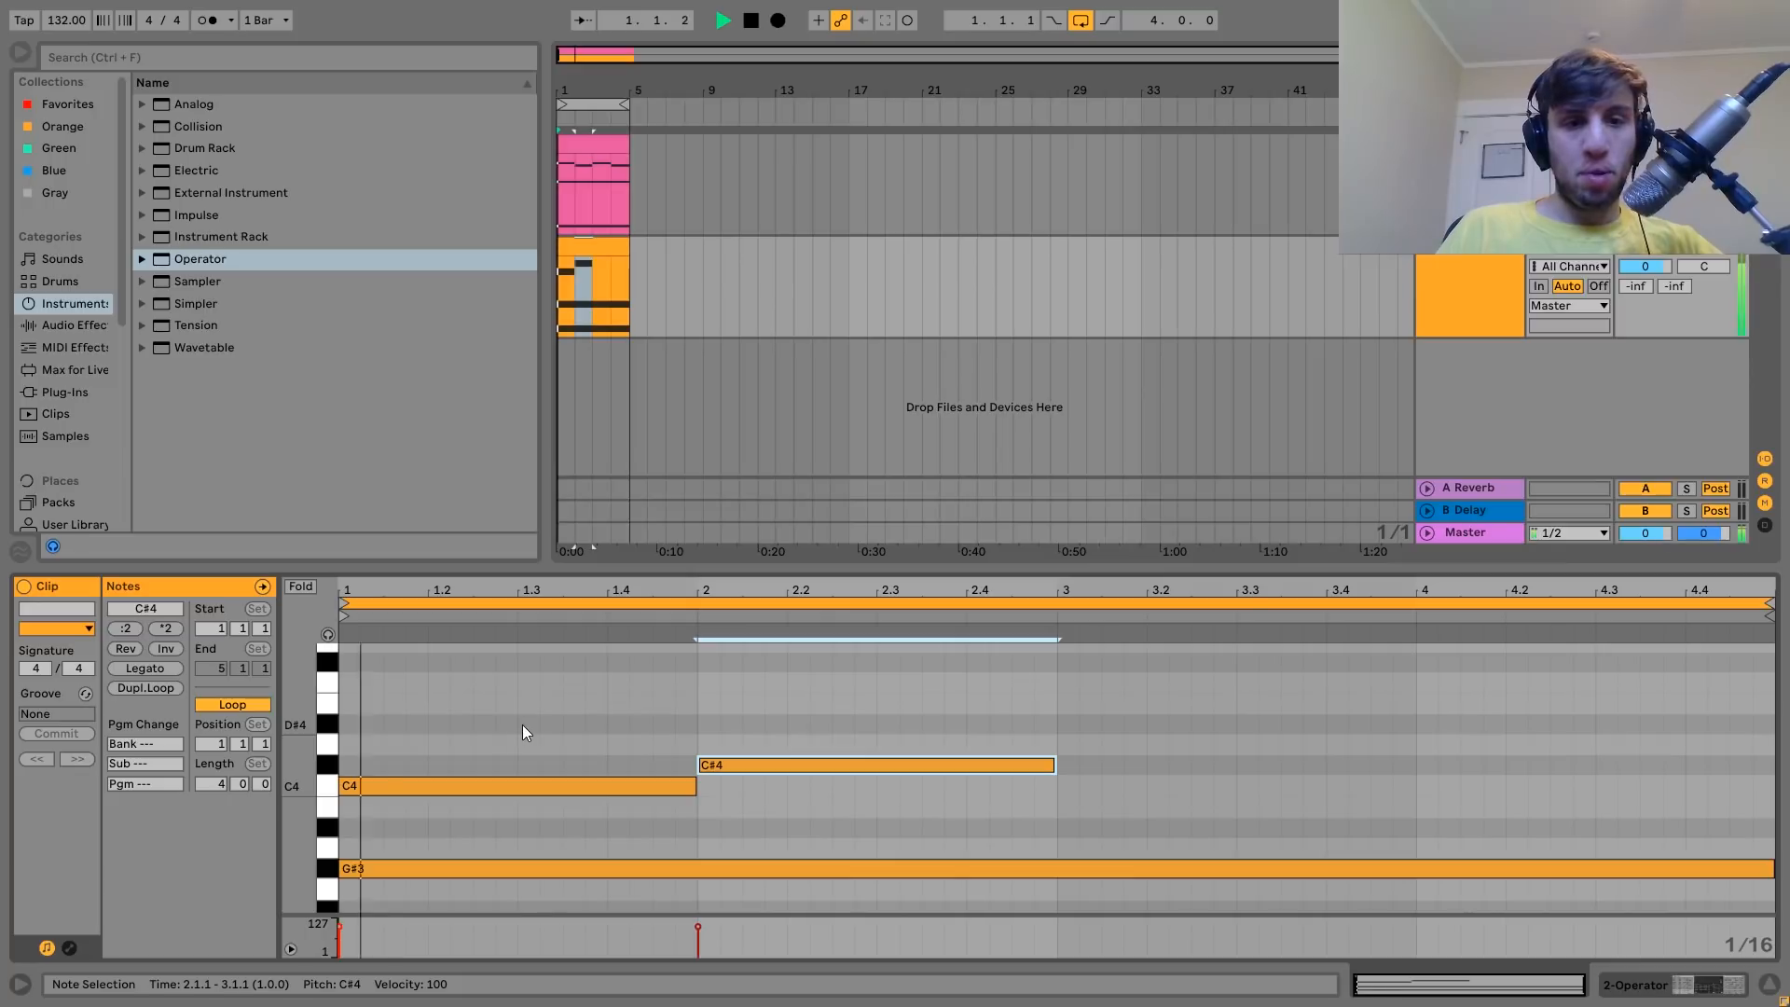
left_click_drag(558, 719, 763, 808)
key("ctrl+d")
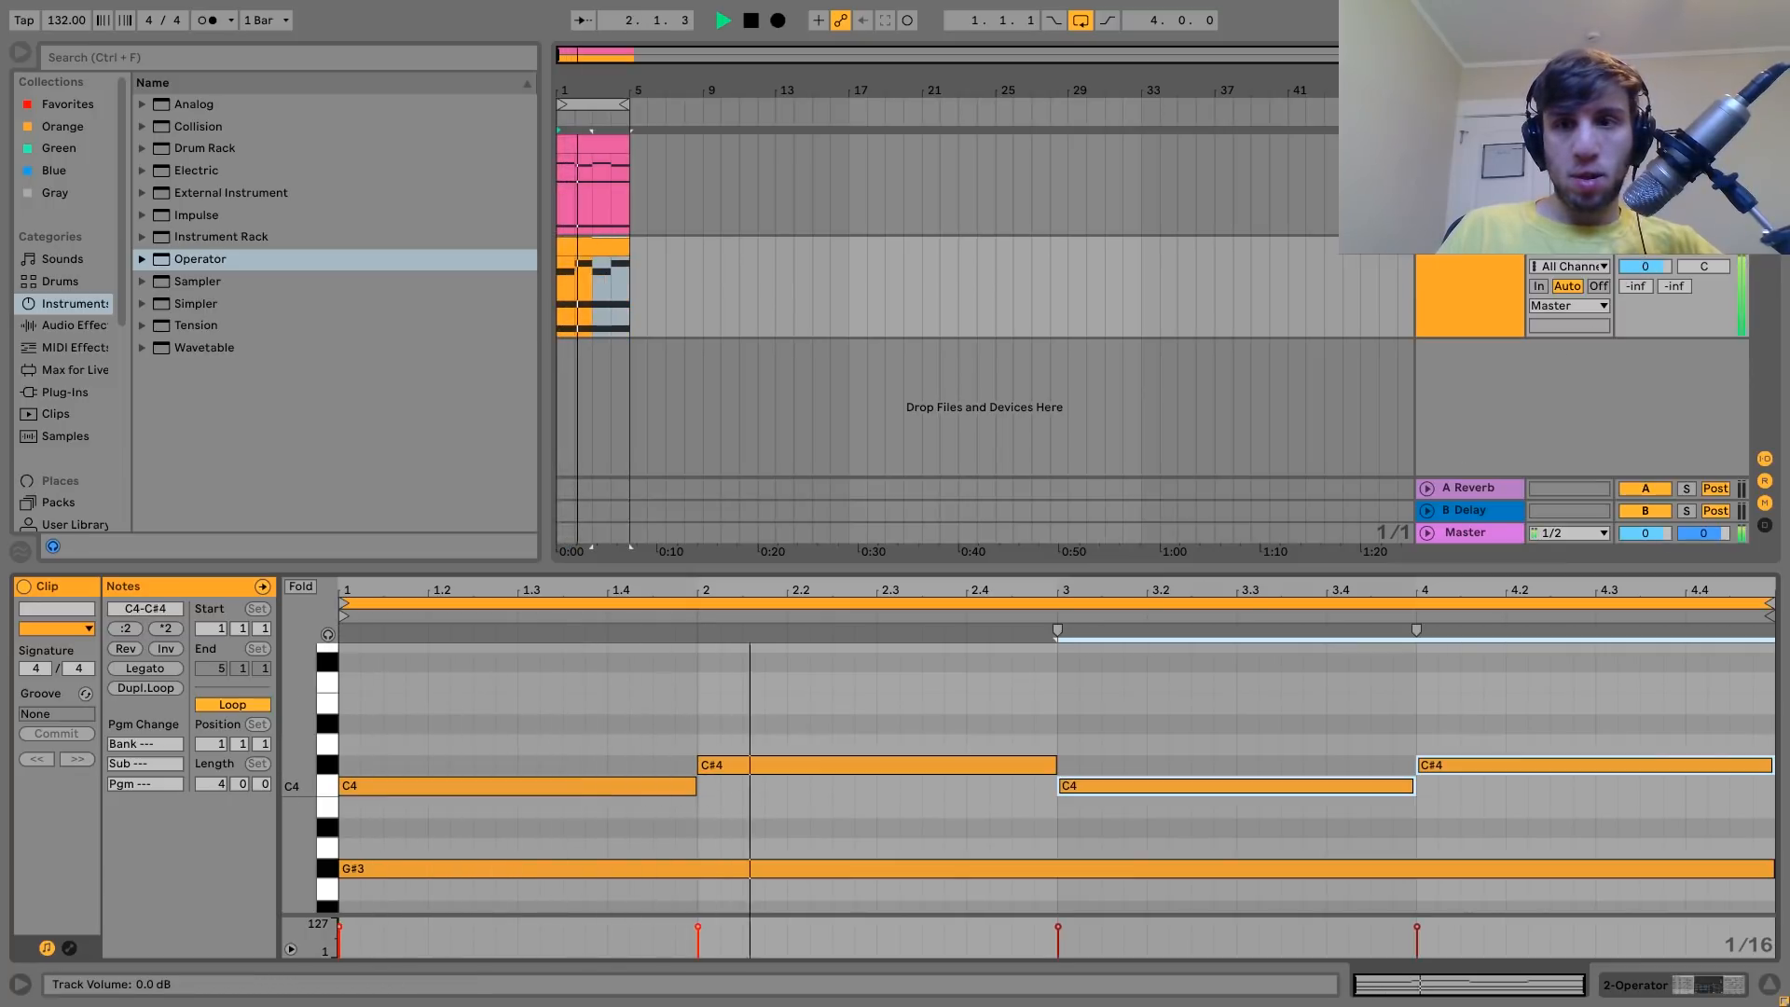
Lower the Operator track's volume to -9.2 dB during playback, and stop the loop.
left_click_drag(1643, 267, 1644, 309)
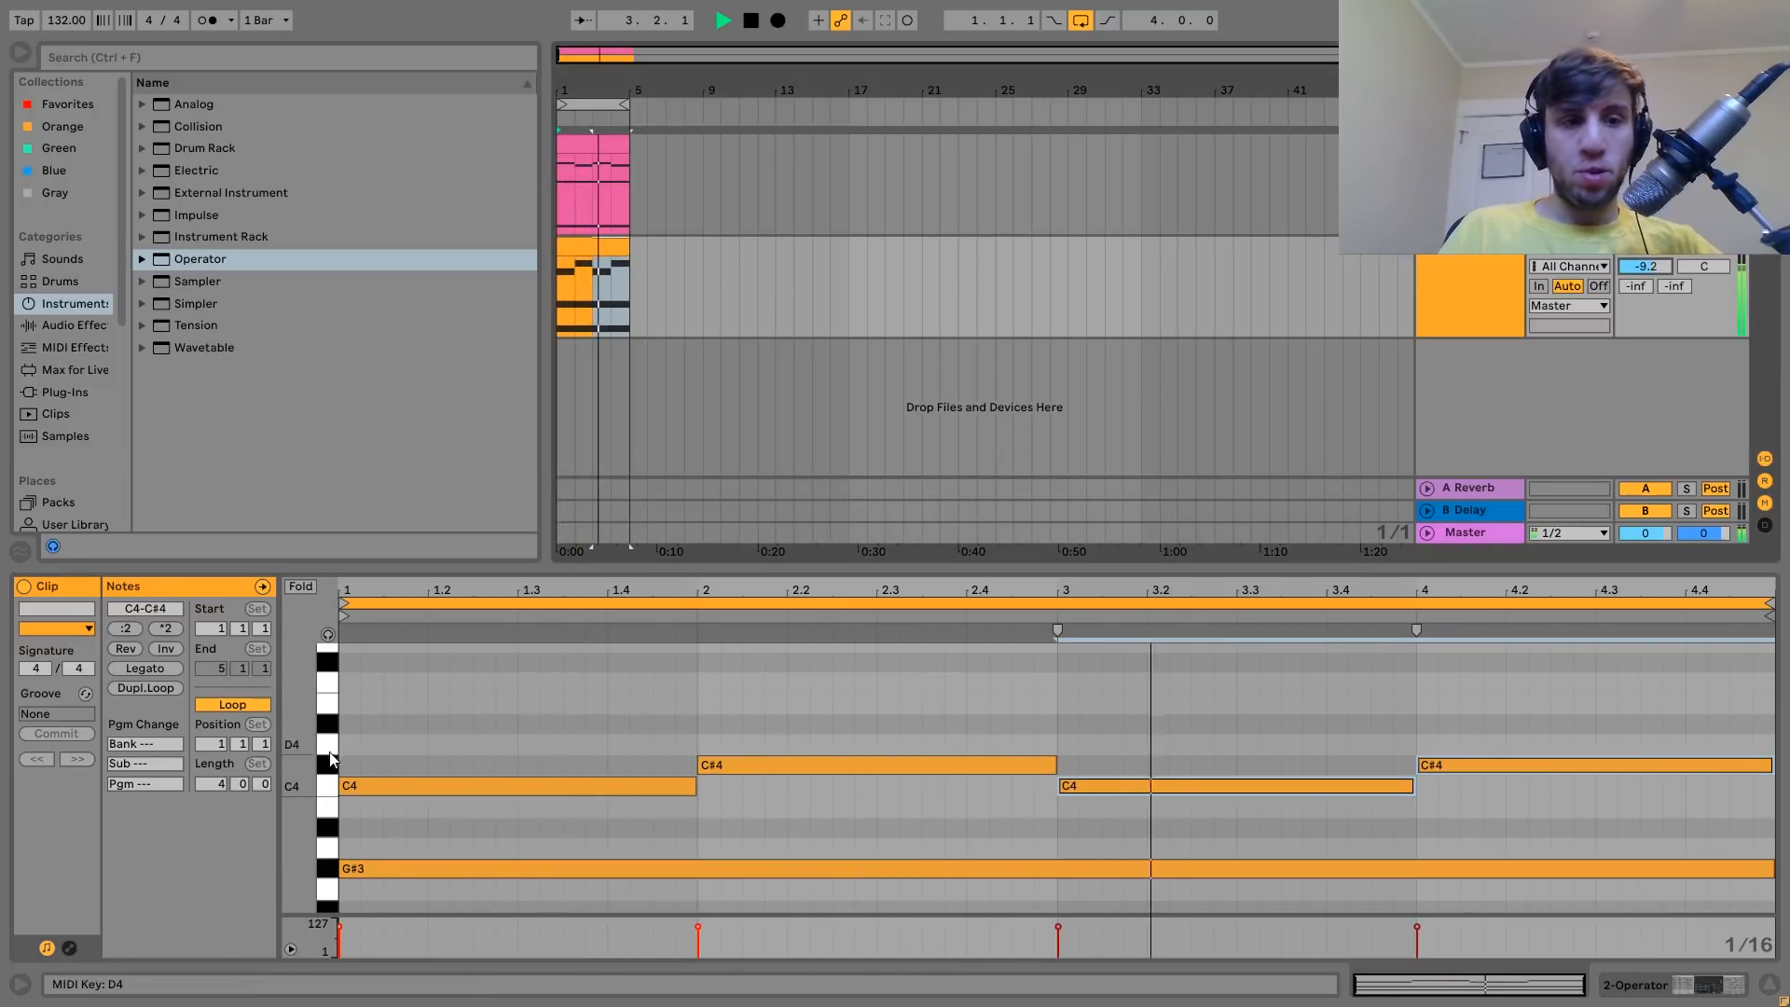
left_click_drag(296, 764, 233, 725)
key("space")
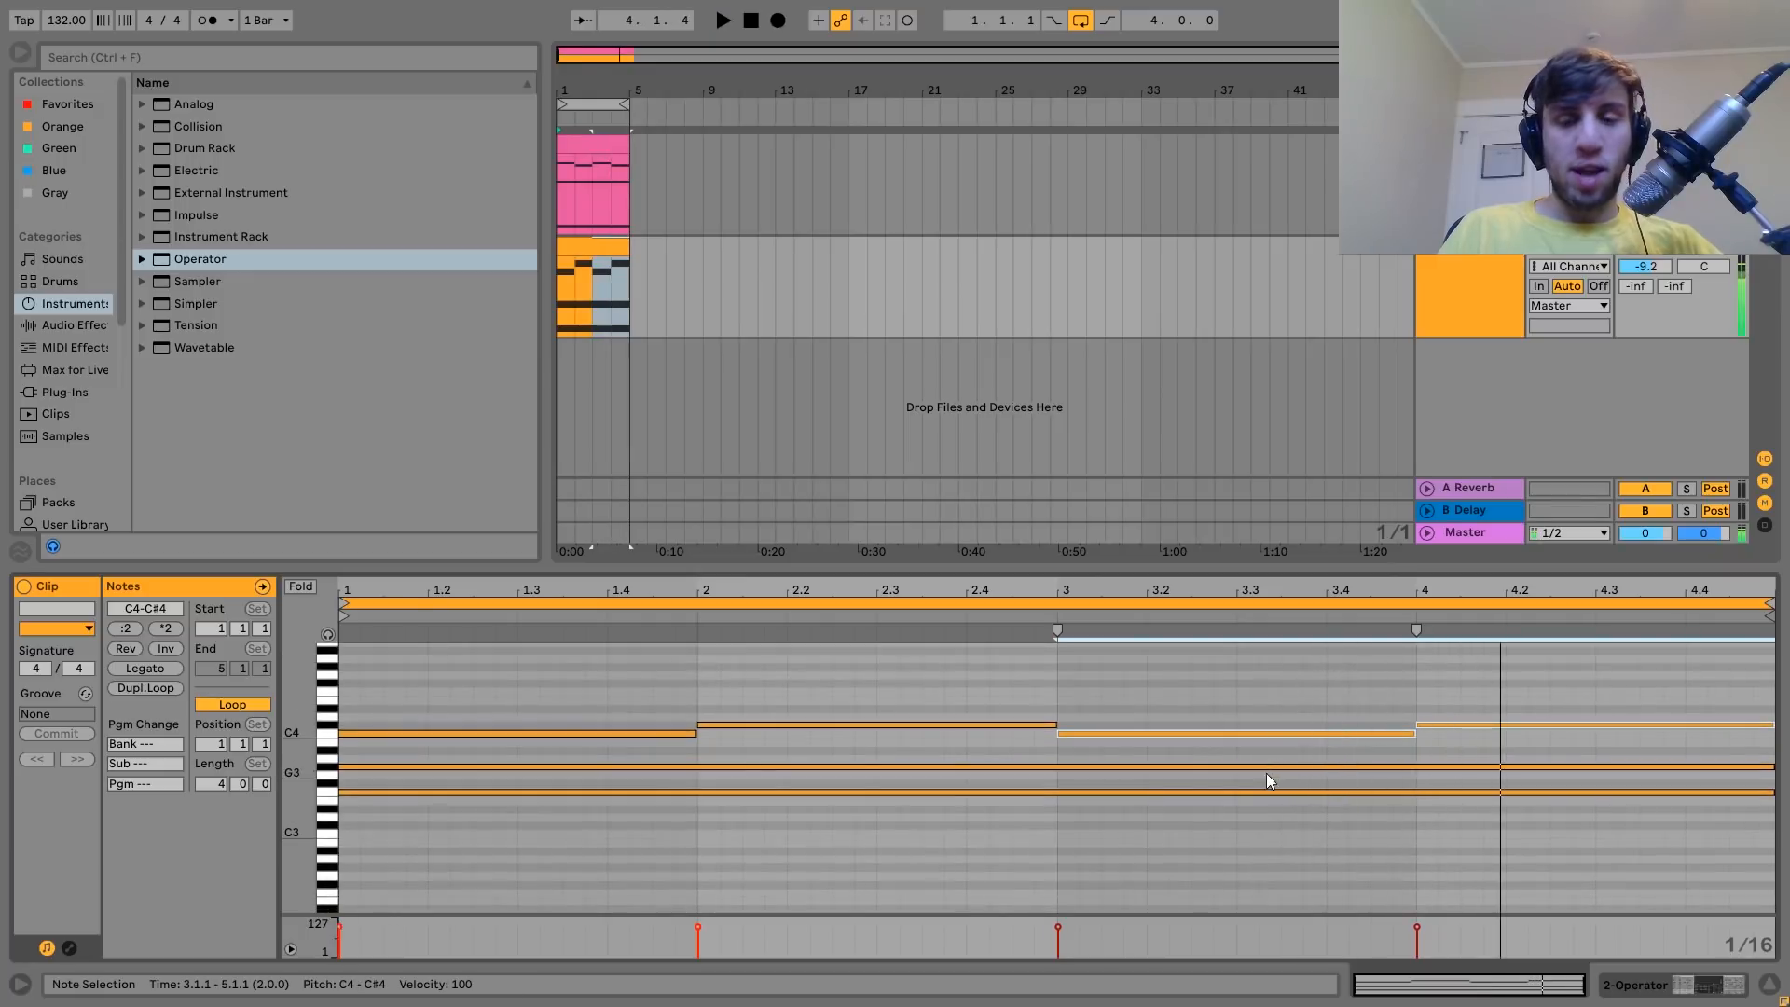
Raise Operator's oscillator B, C and D levels to -26, -24 and -22 dB, and lower the track volume to -18.2 dB.
left_click(1473, 271)
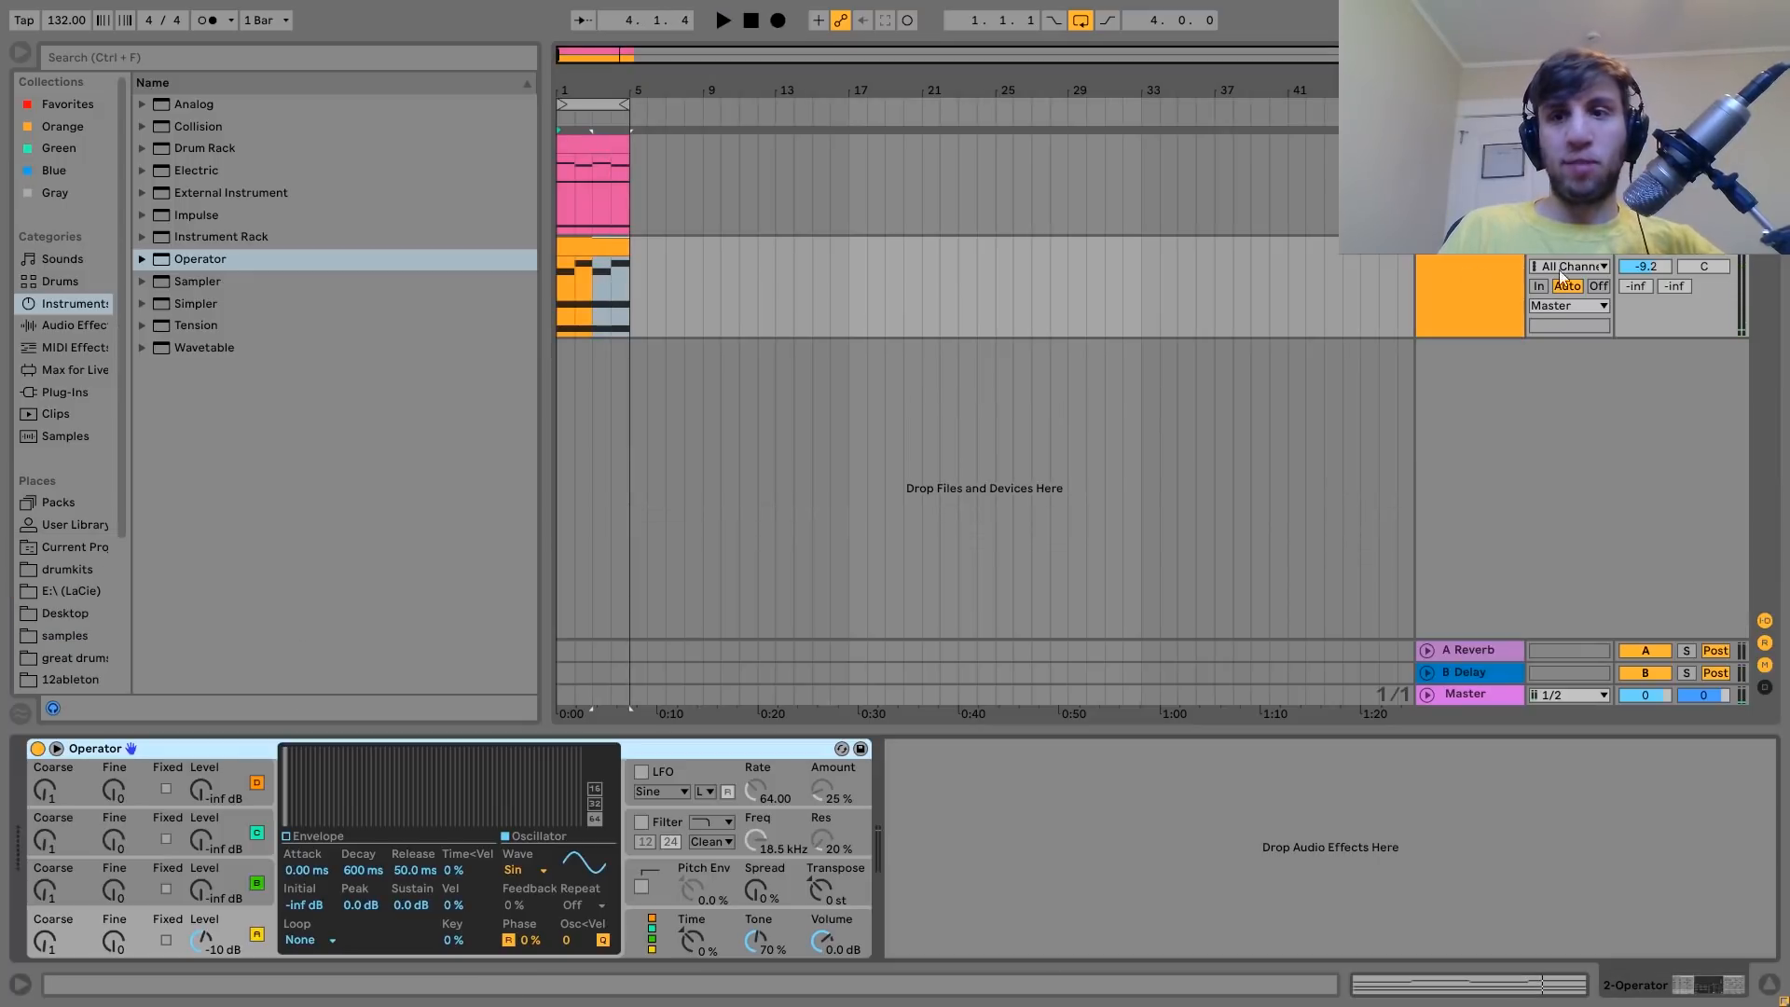
left_click(600, 245)
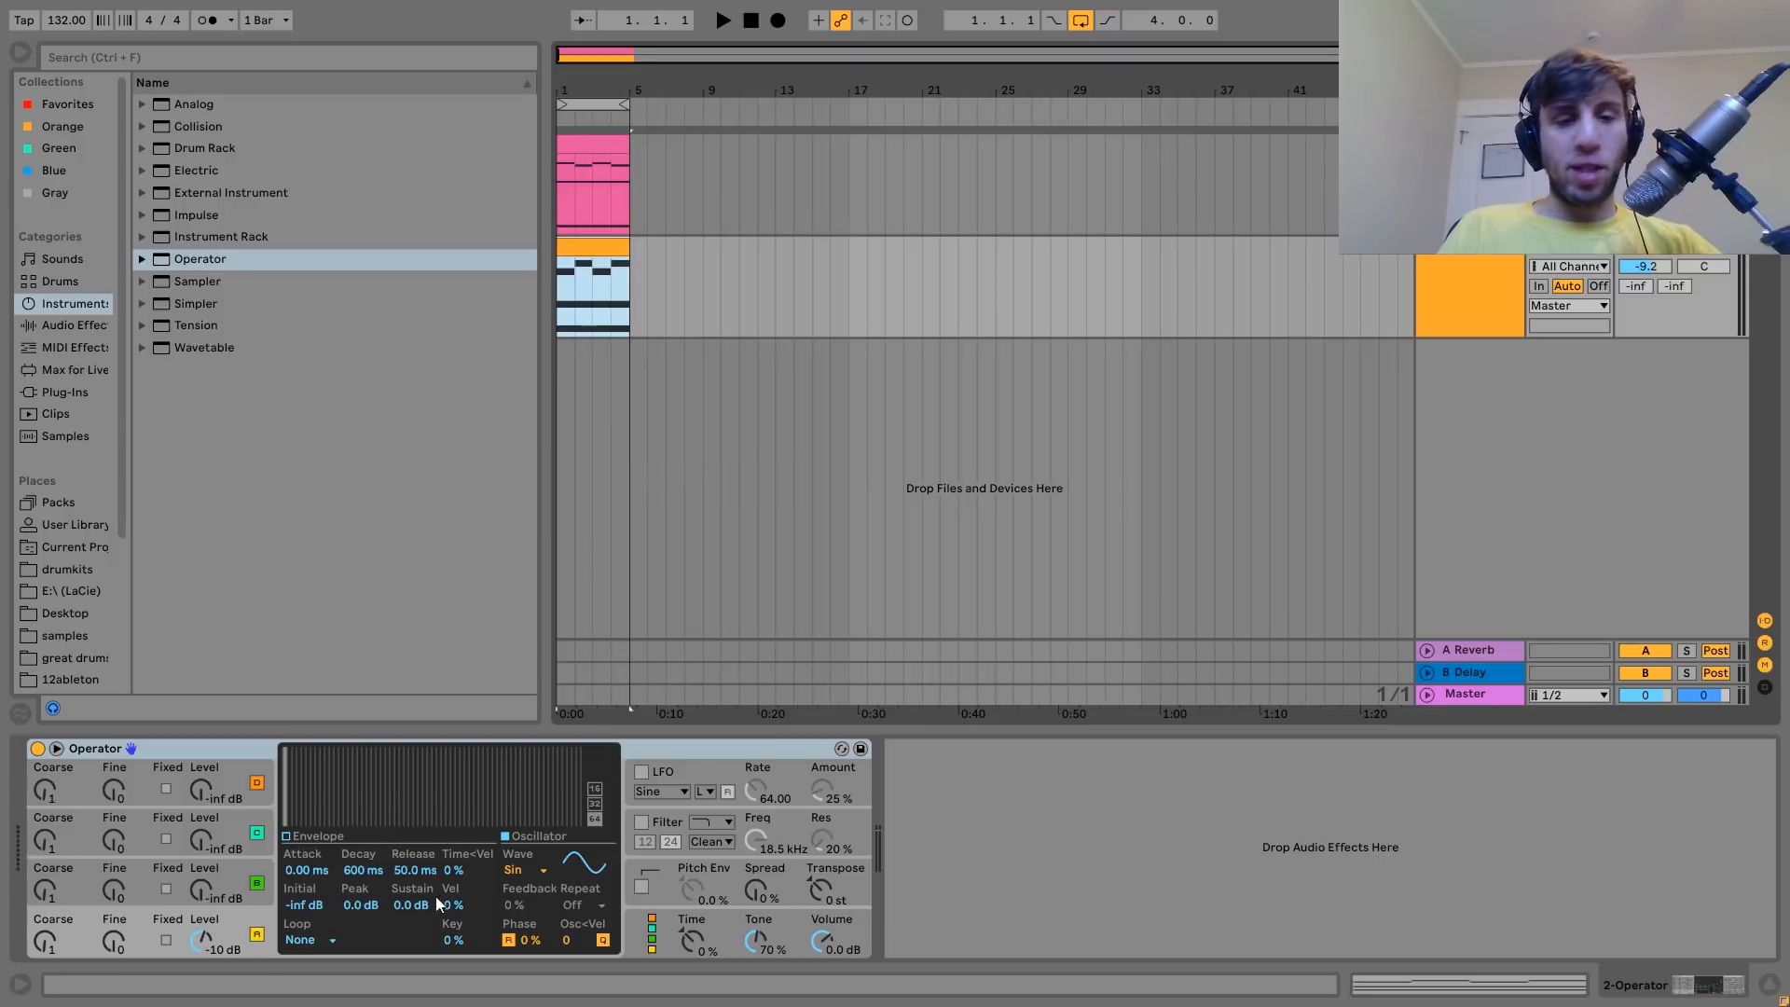
left_click_drag(200, 890, 205, 826)
key("space")
key("space")
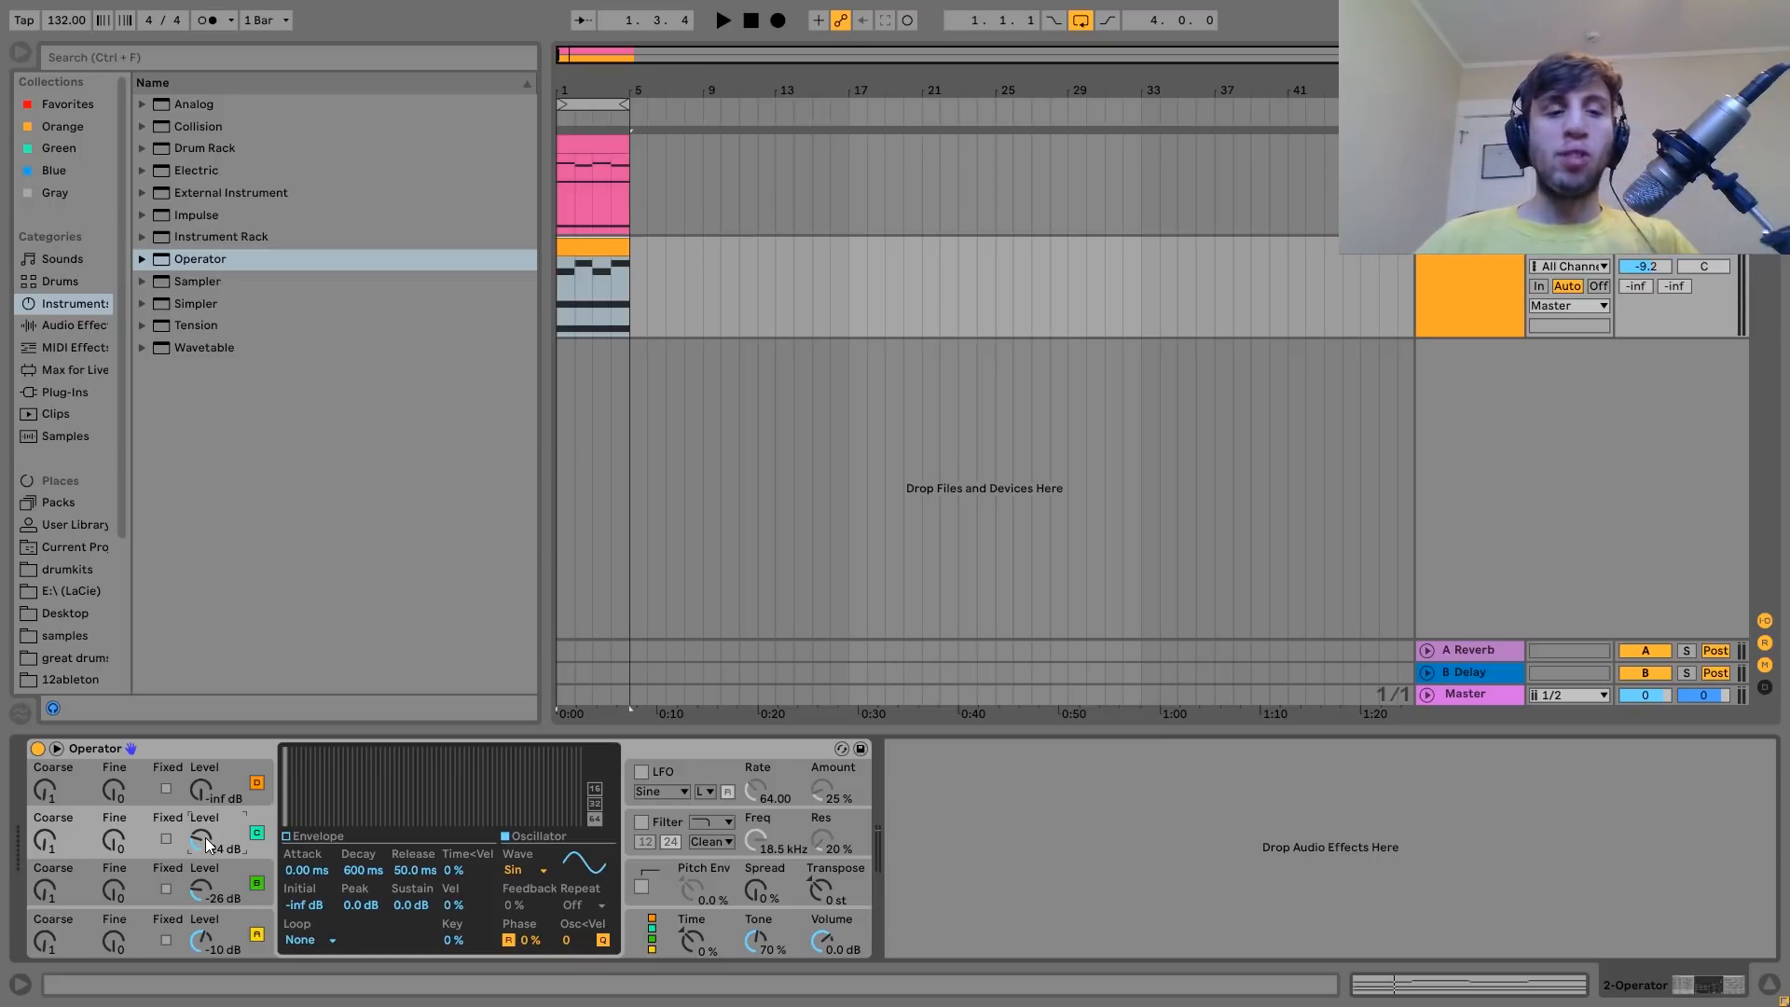
left_click_drag(205, 837, 201, 774)
key("space")
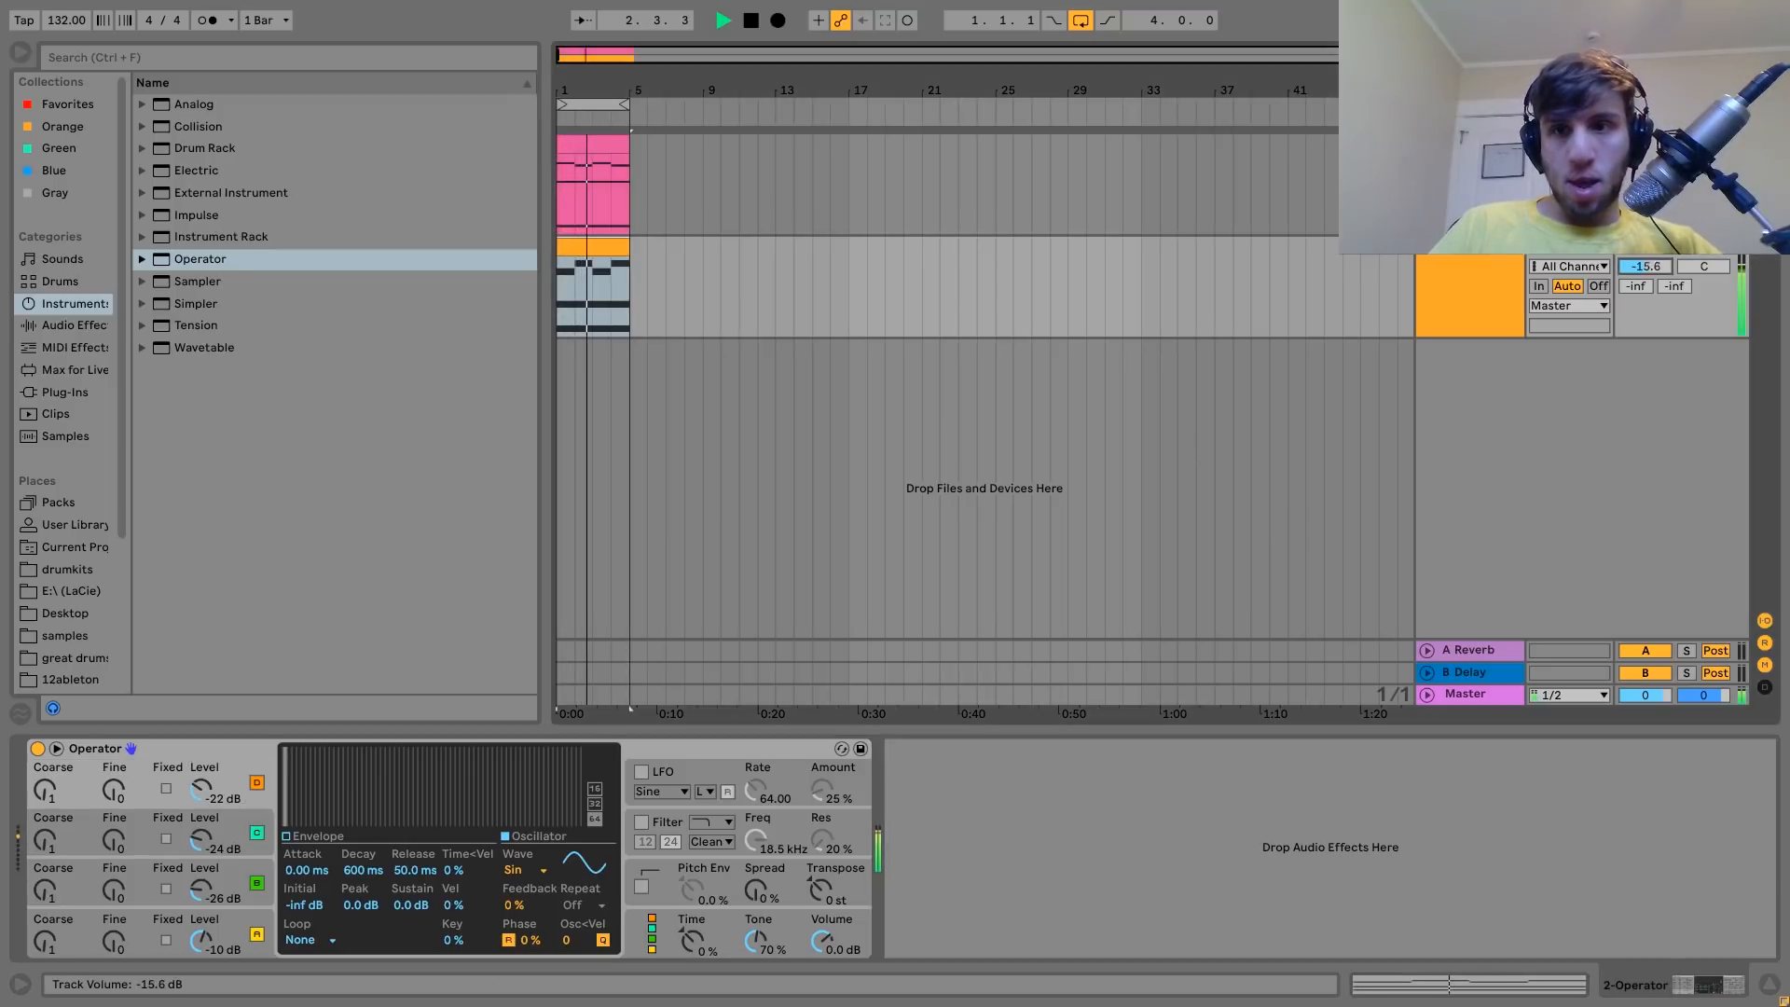
Set oscillator C's Fine tuning to 13 and the Coarse values of oscillators D, C and B to 2, 3 and 4.
key("space")
left_click(114, 839)
left_click_drag(114, 839, 127, 842)
key("space")
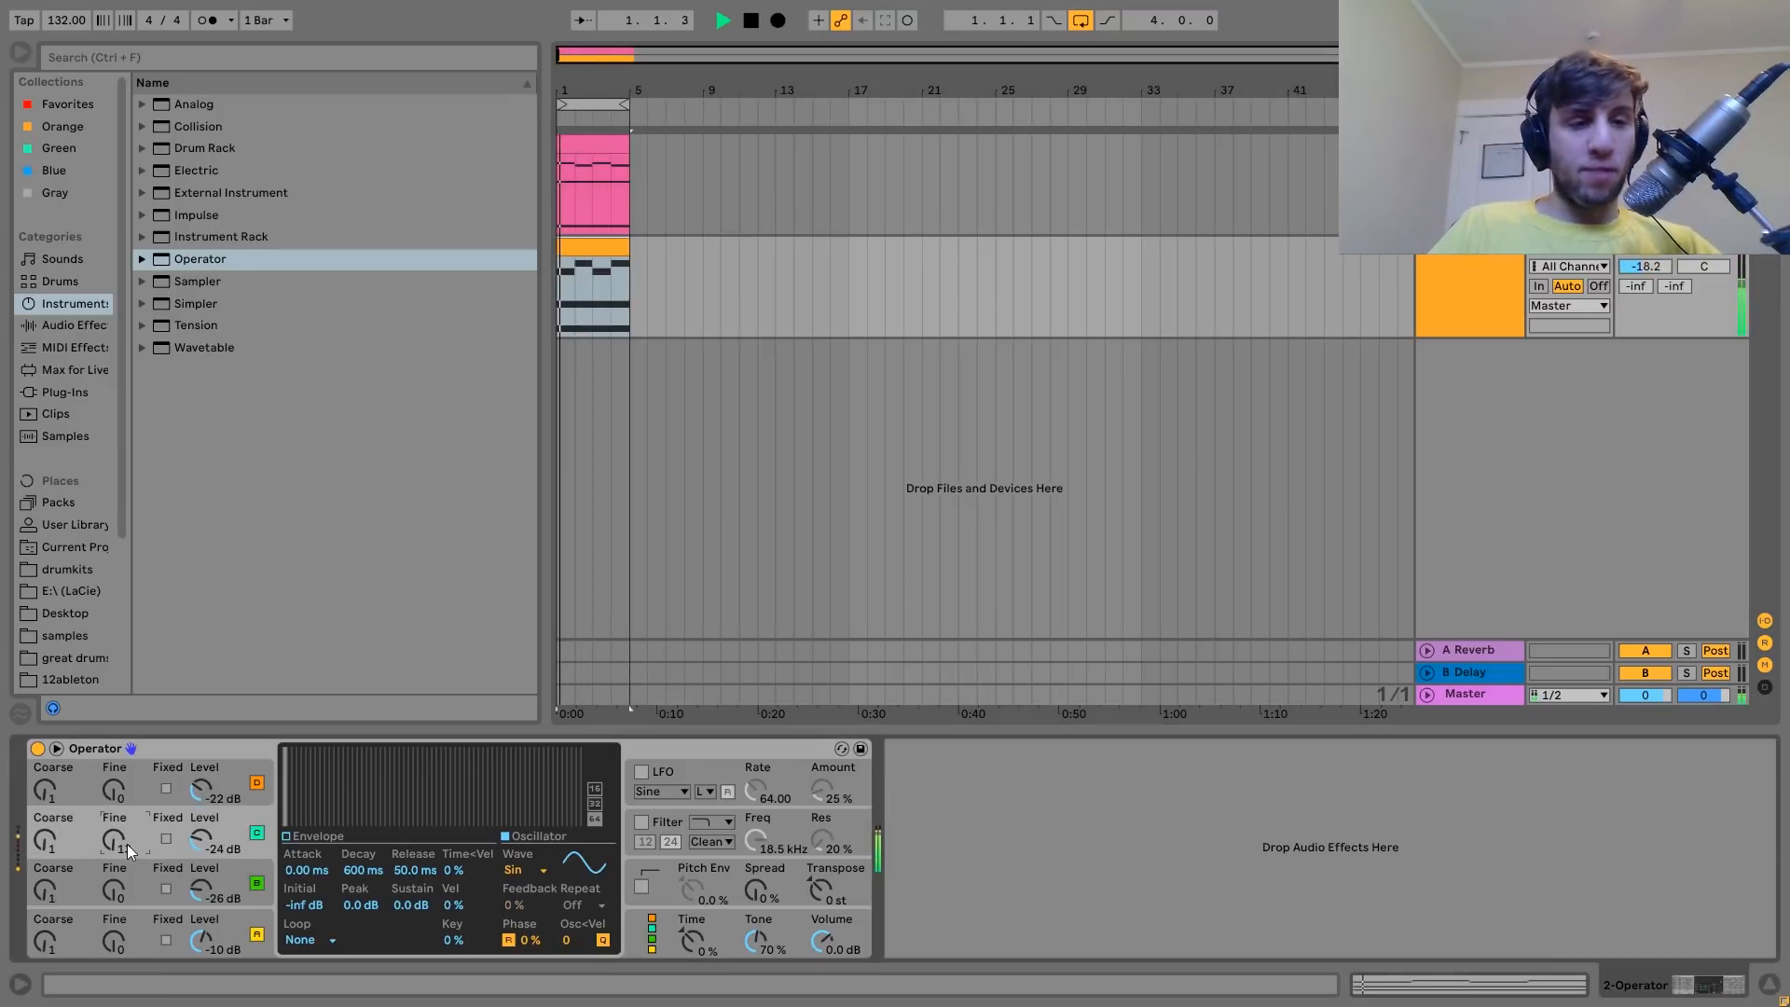
left_click(49, 796)
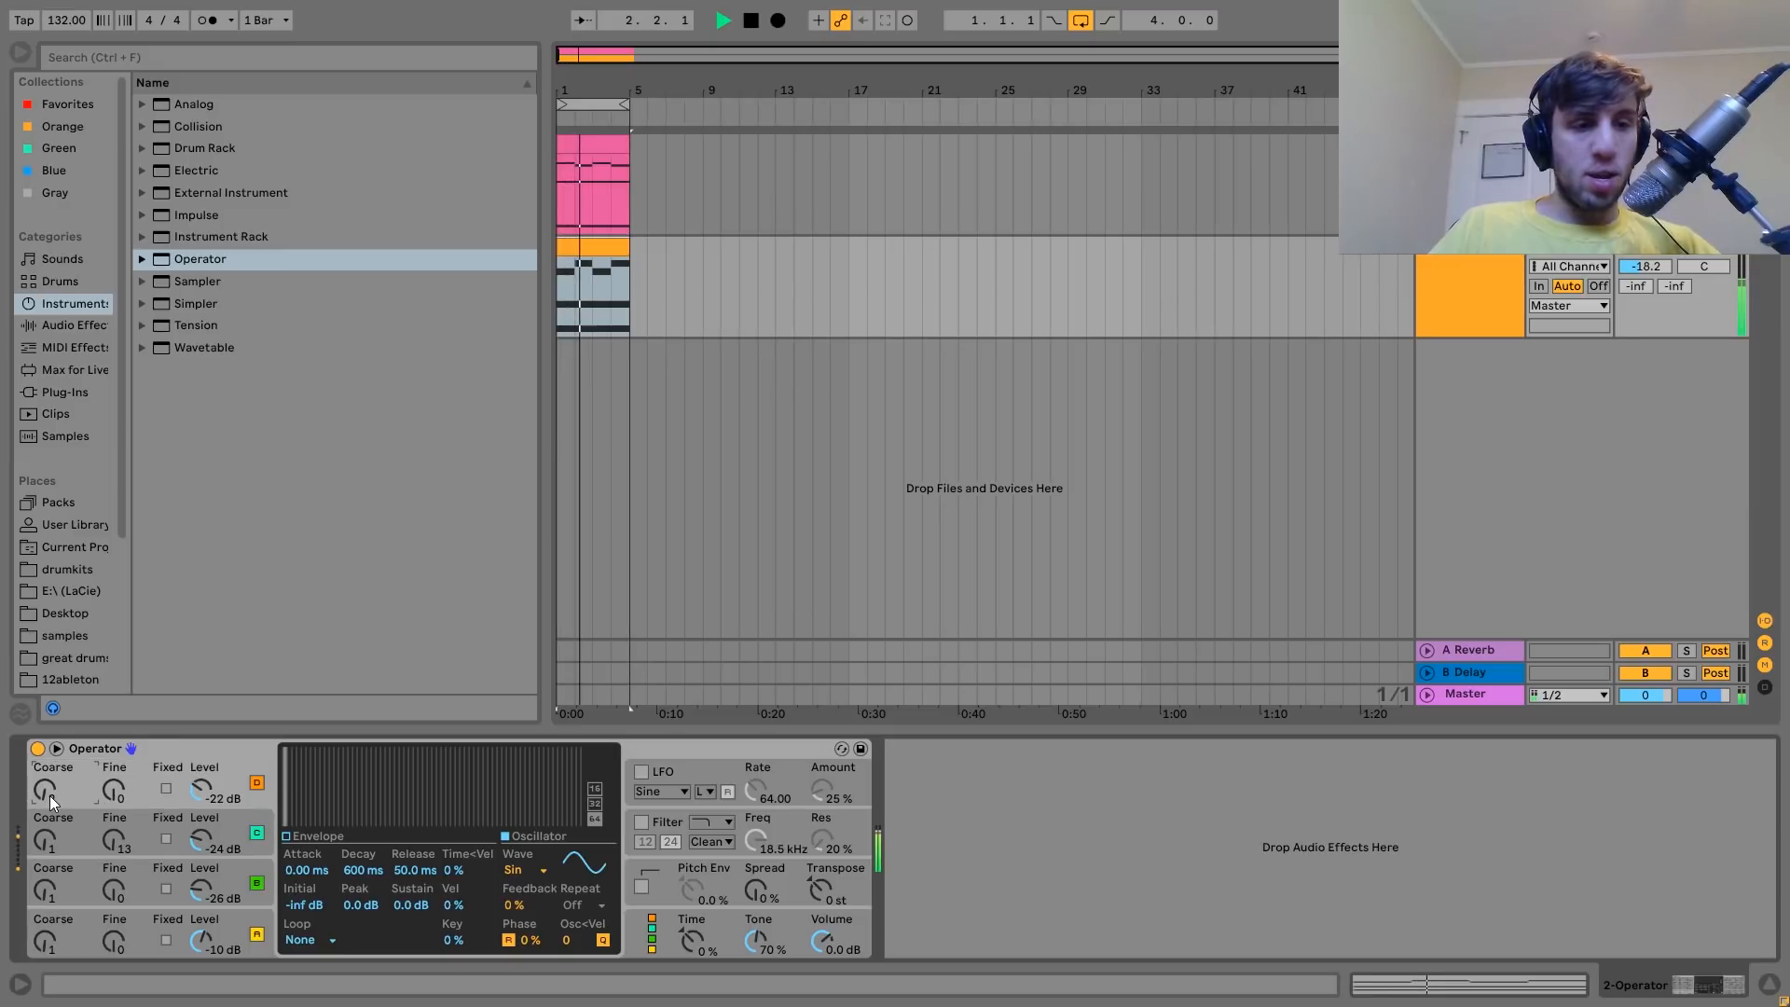
left_click_drag(49, 897, 39, 837)
key("space")
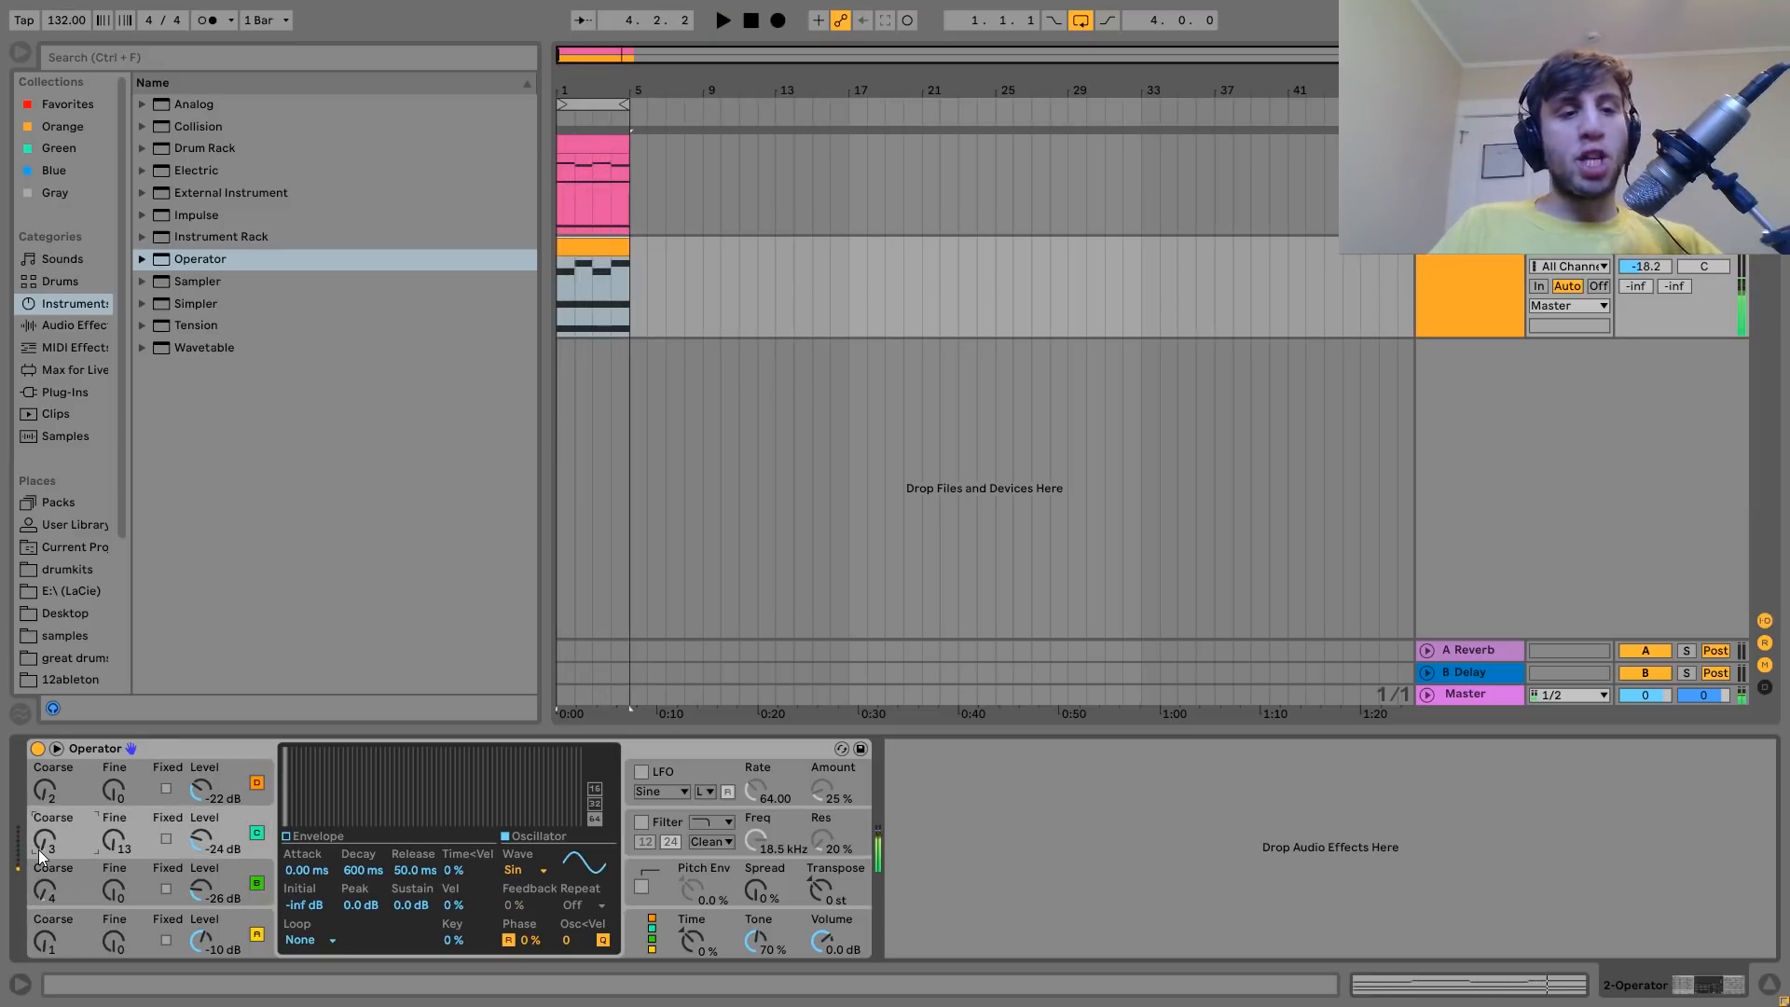
Audition the loop with Operator's current oscillator tunings.
key("space")
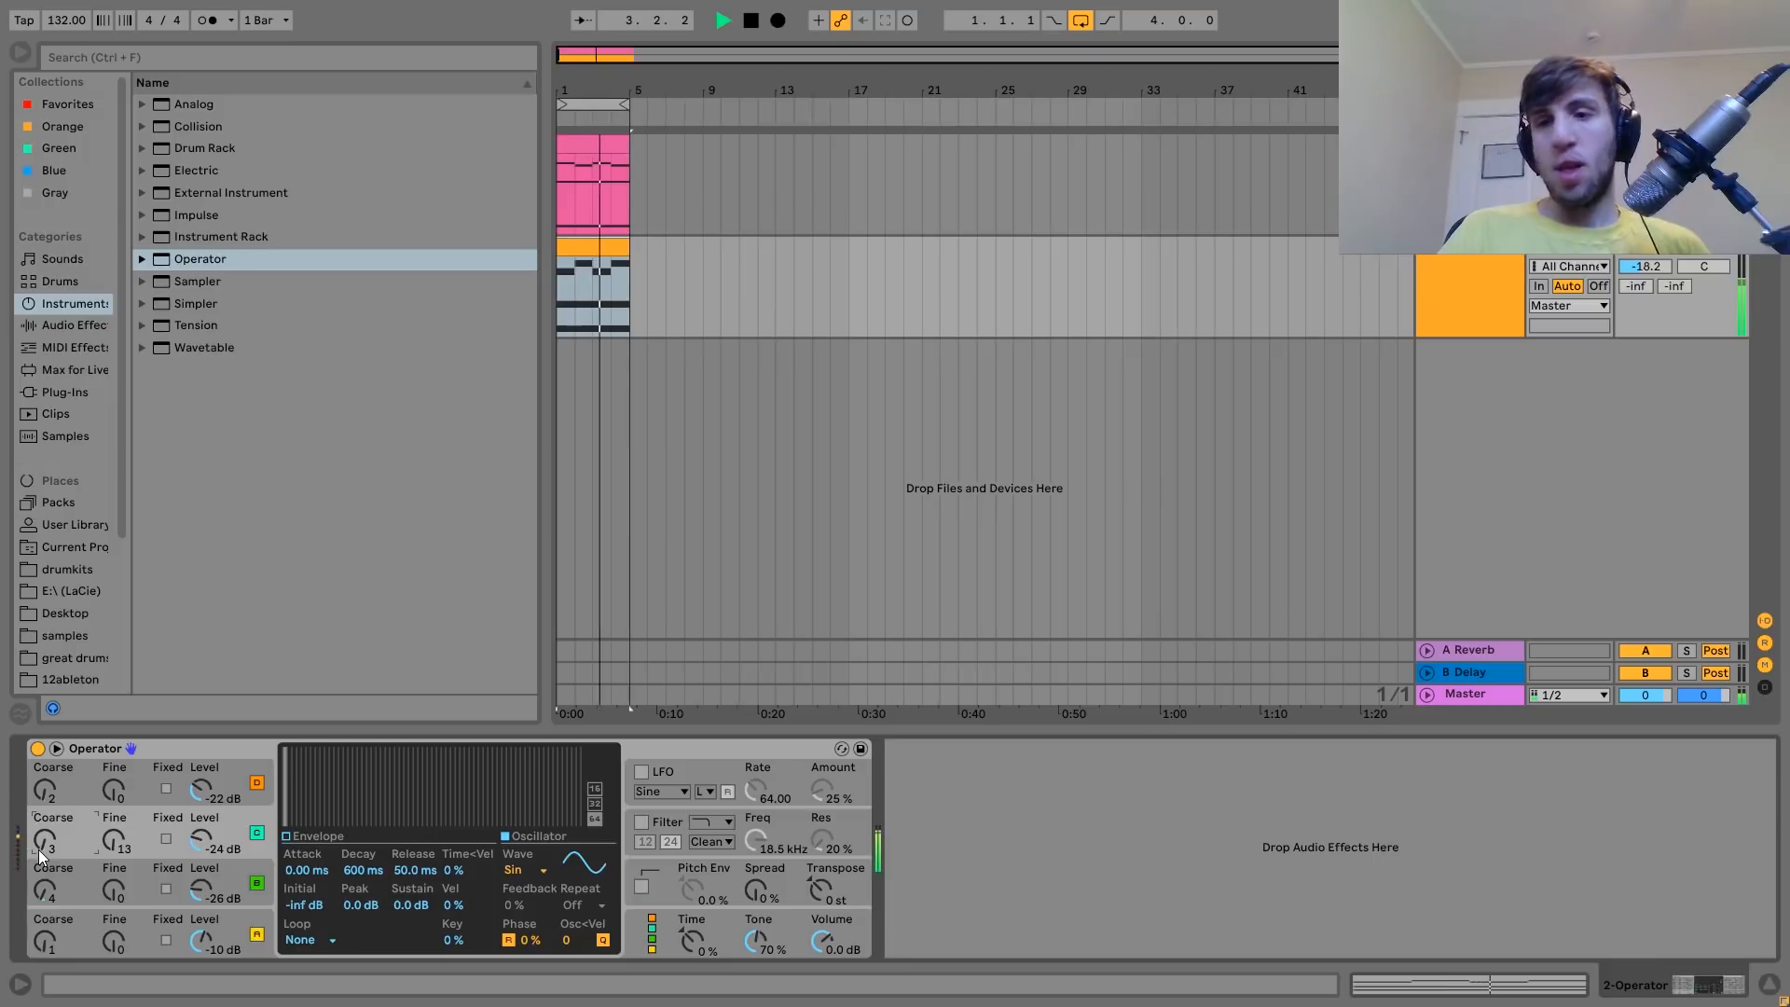
key("space")
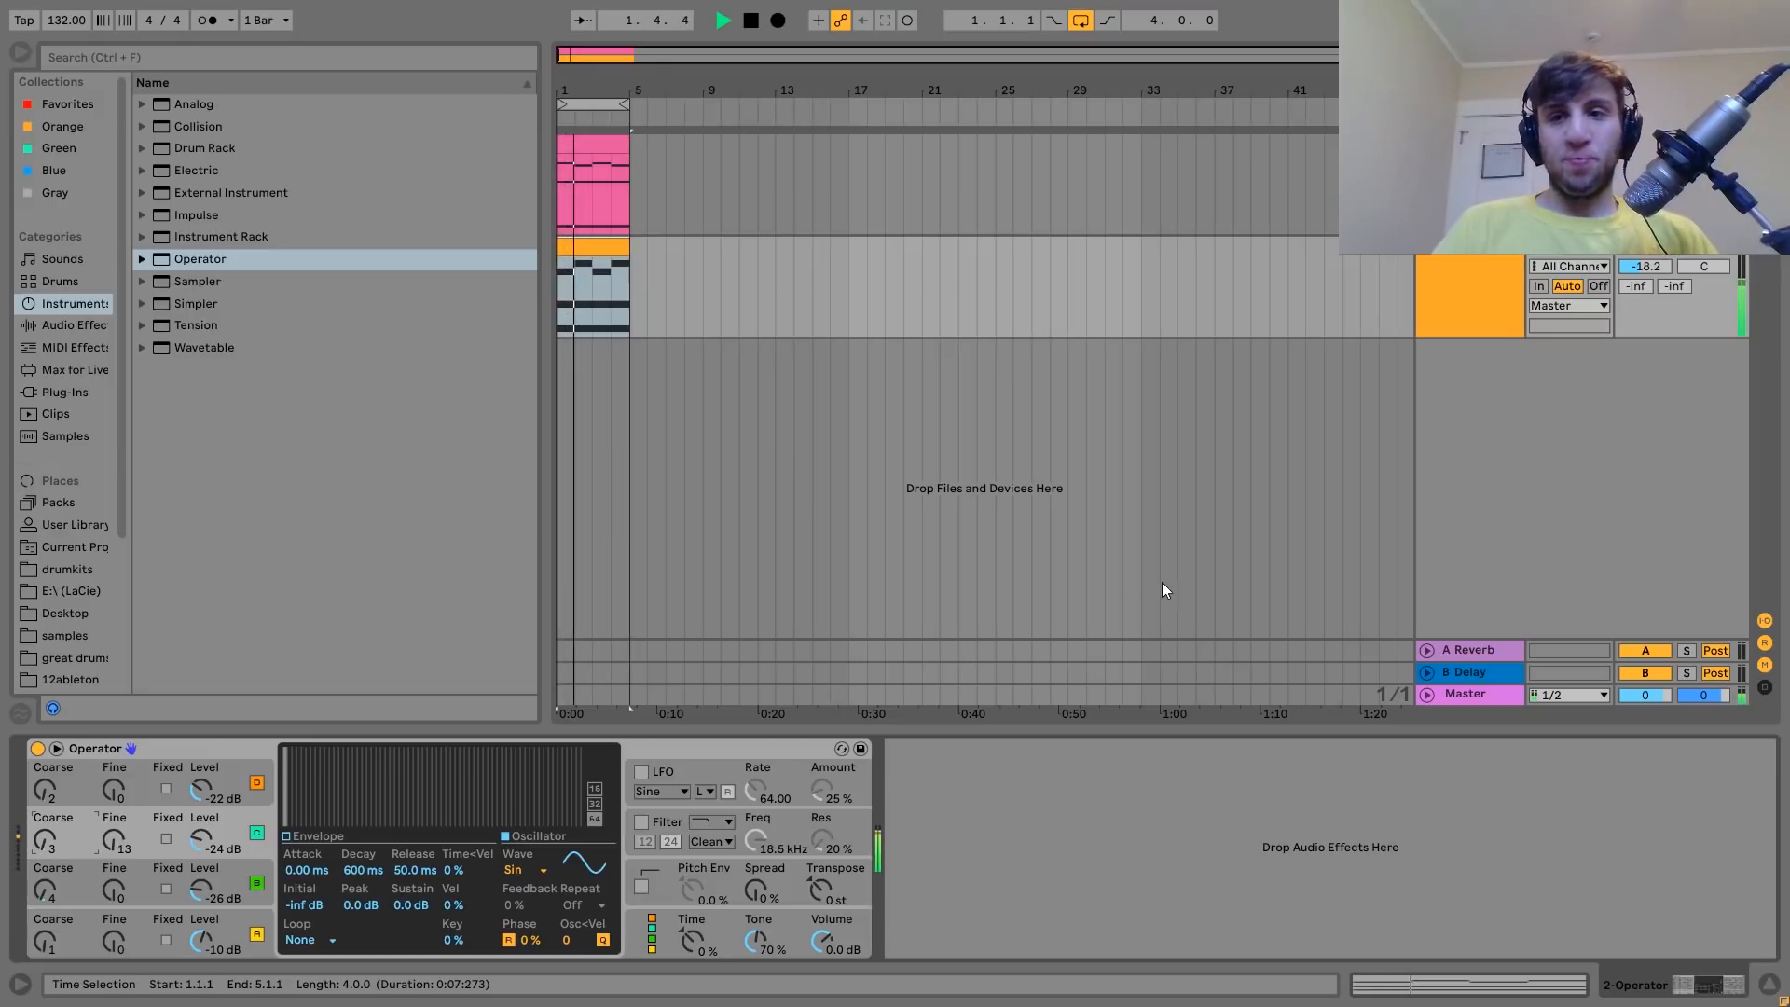
key("space")
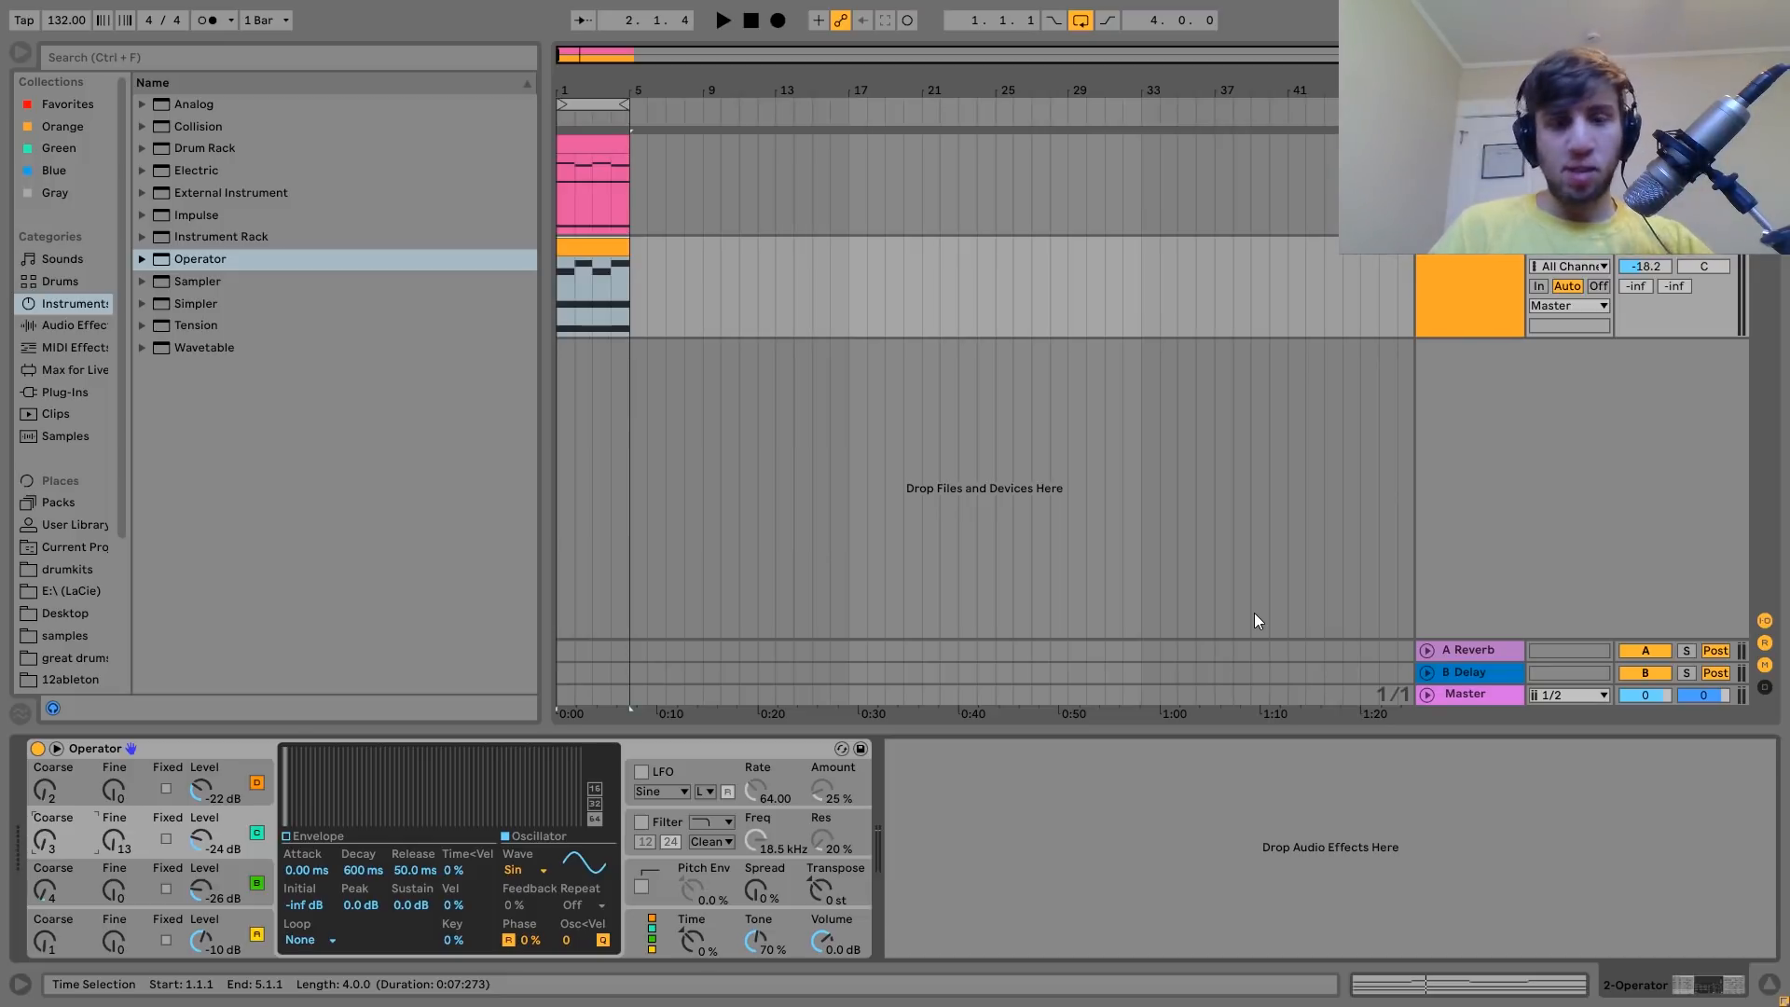
Raise Operator's oscillator D level to -8.7 dB while the loop plays.
key("space")
left_click_drag(204, 789, 203, 746)
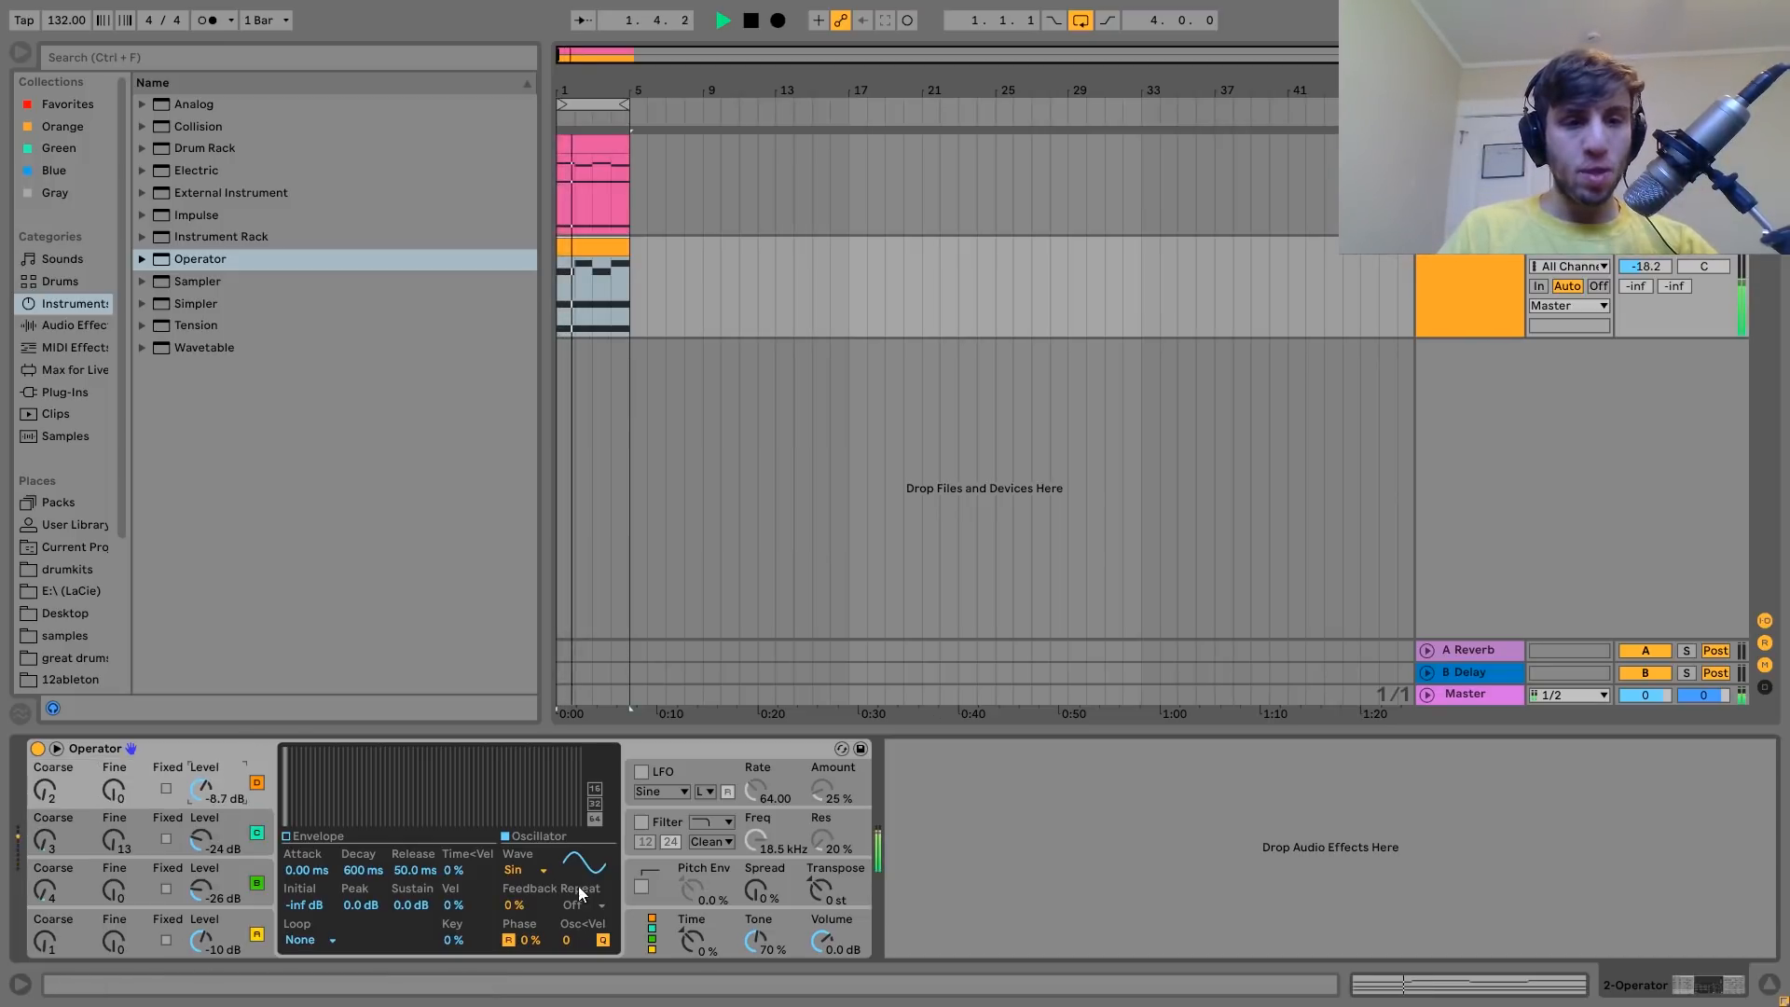
key("space")
Change oscillator C's waveform to SqD and raise its level to -19 dB while the loop plays.
left_click(259, 883)
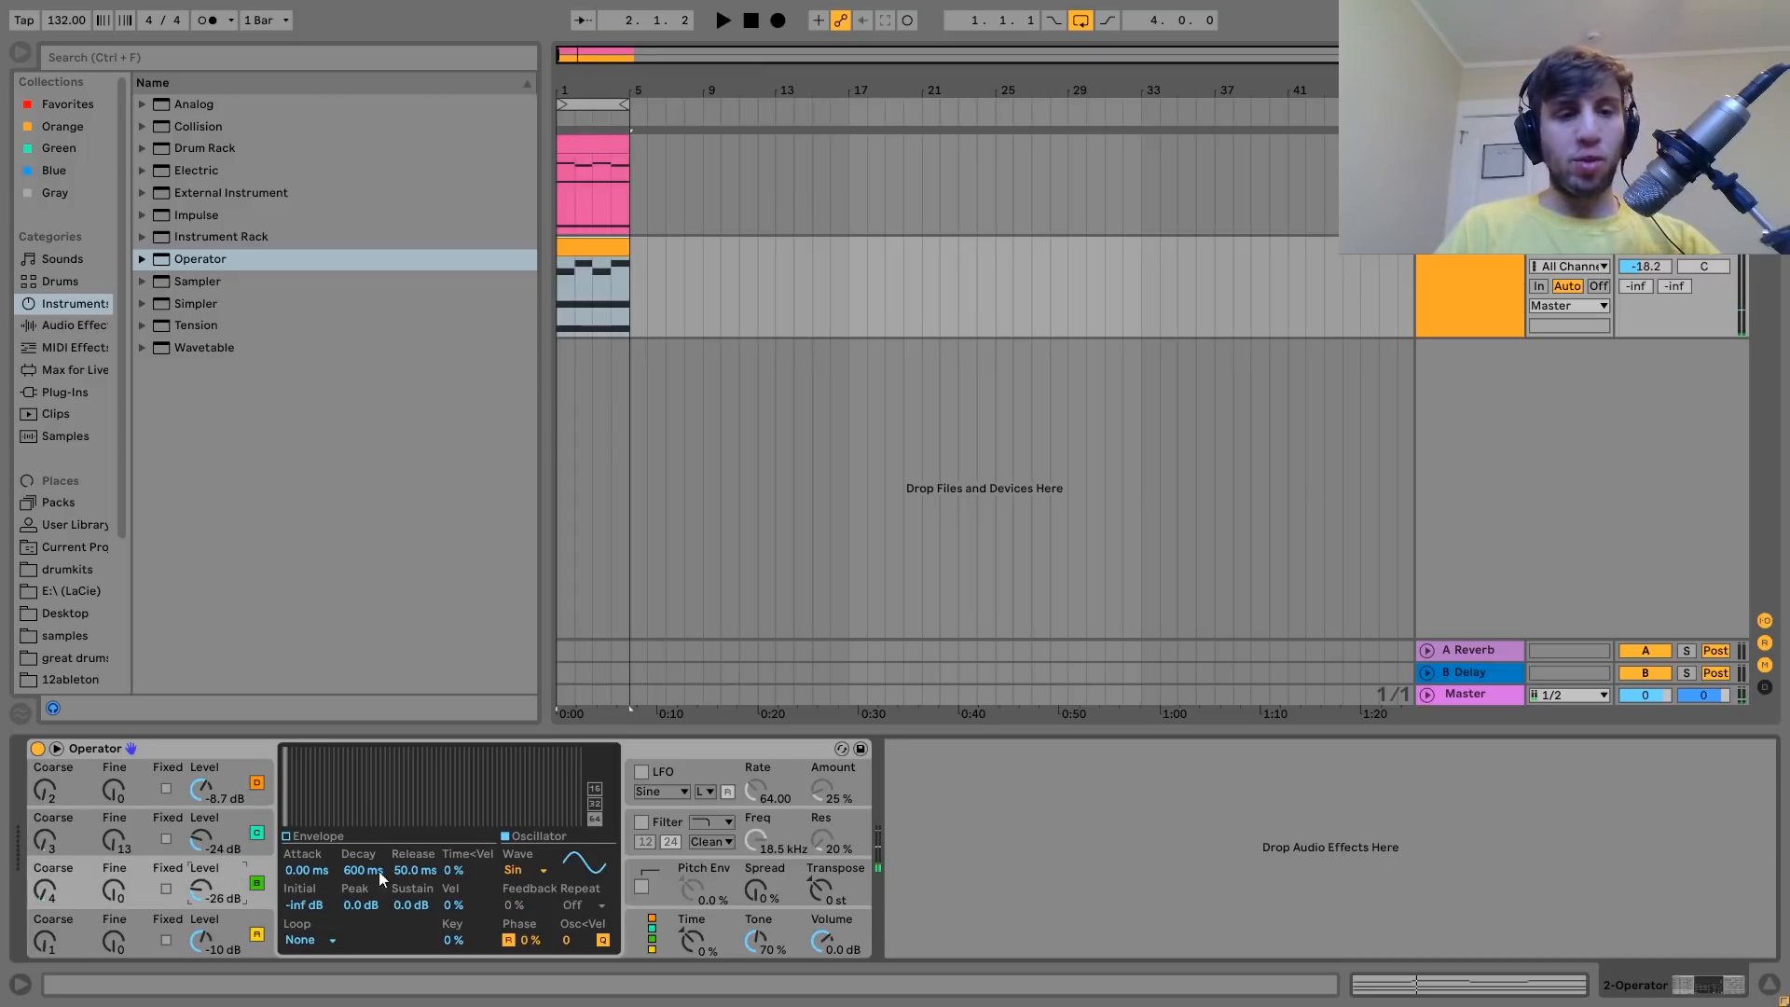
left_click(252, 818)
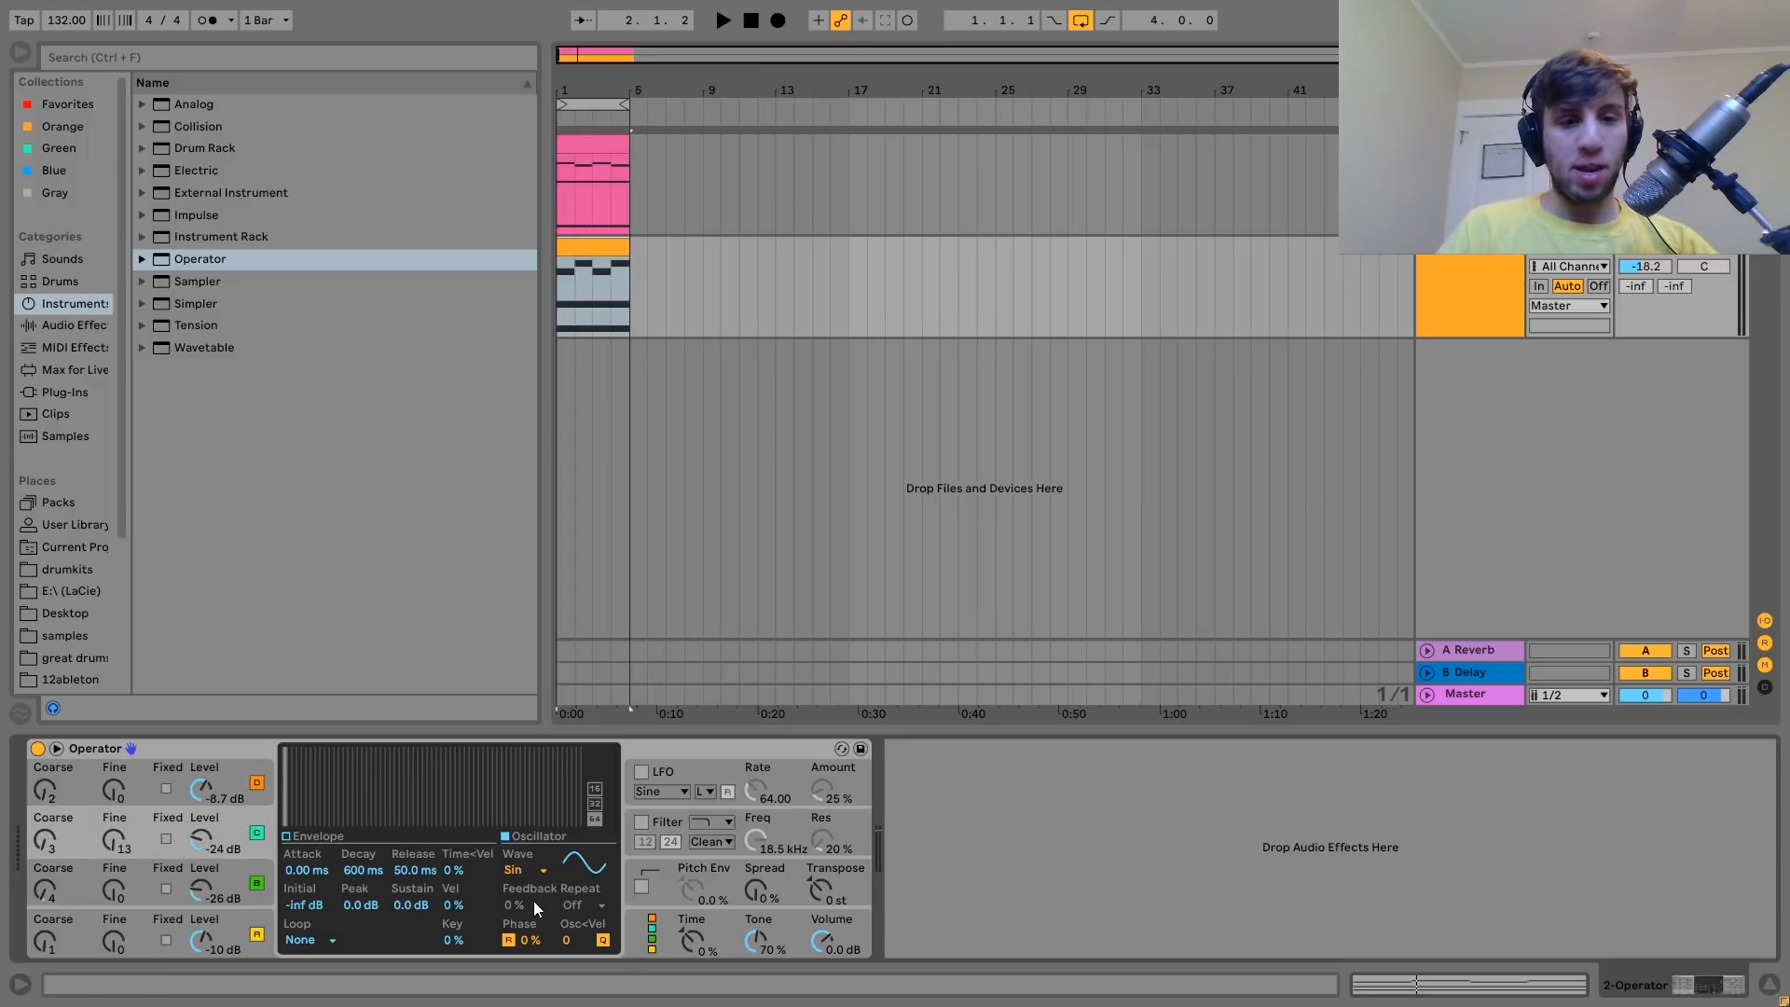
left_click(533, 870)
left_click(536, 783)
key("space")
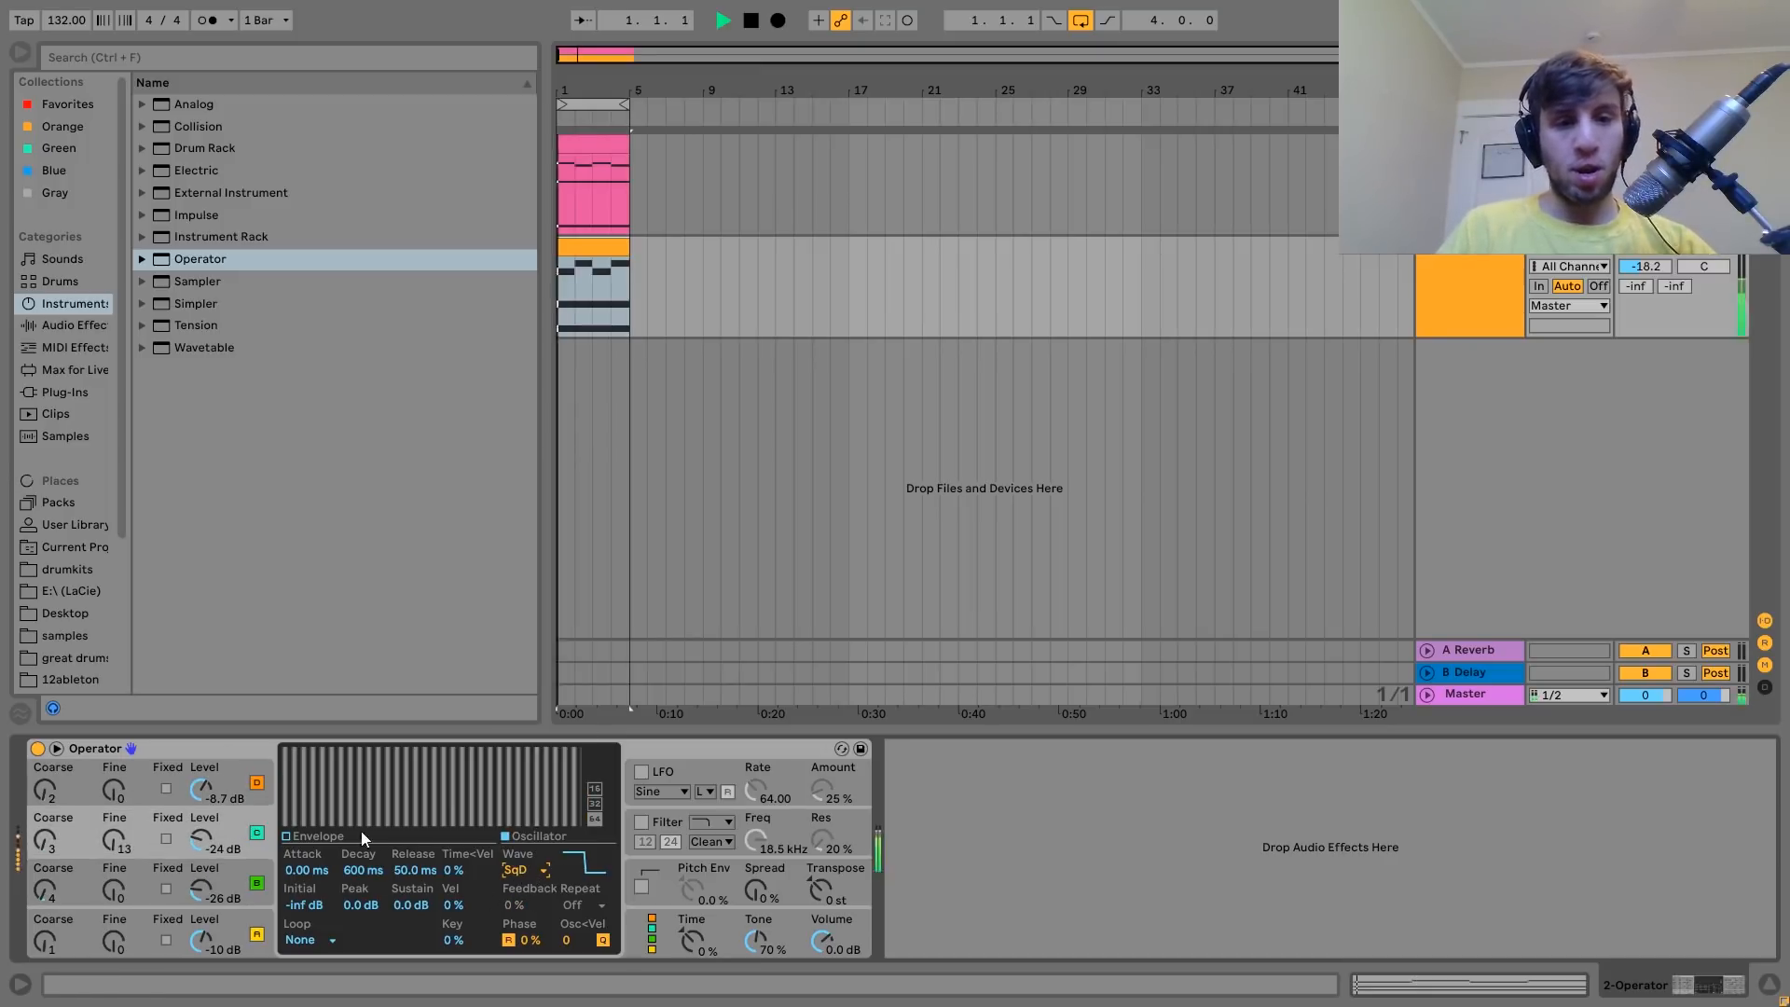
mouse_move(195, 841)
left_mouse_down()
mouse_move(196, 811)
mouse_move(194, 837)
left_mouse_up()
key("space")
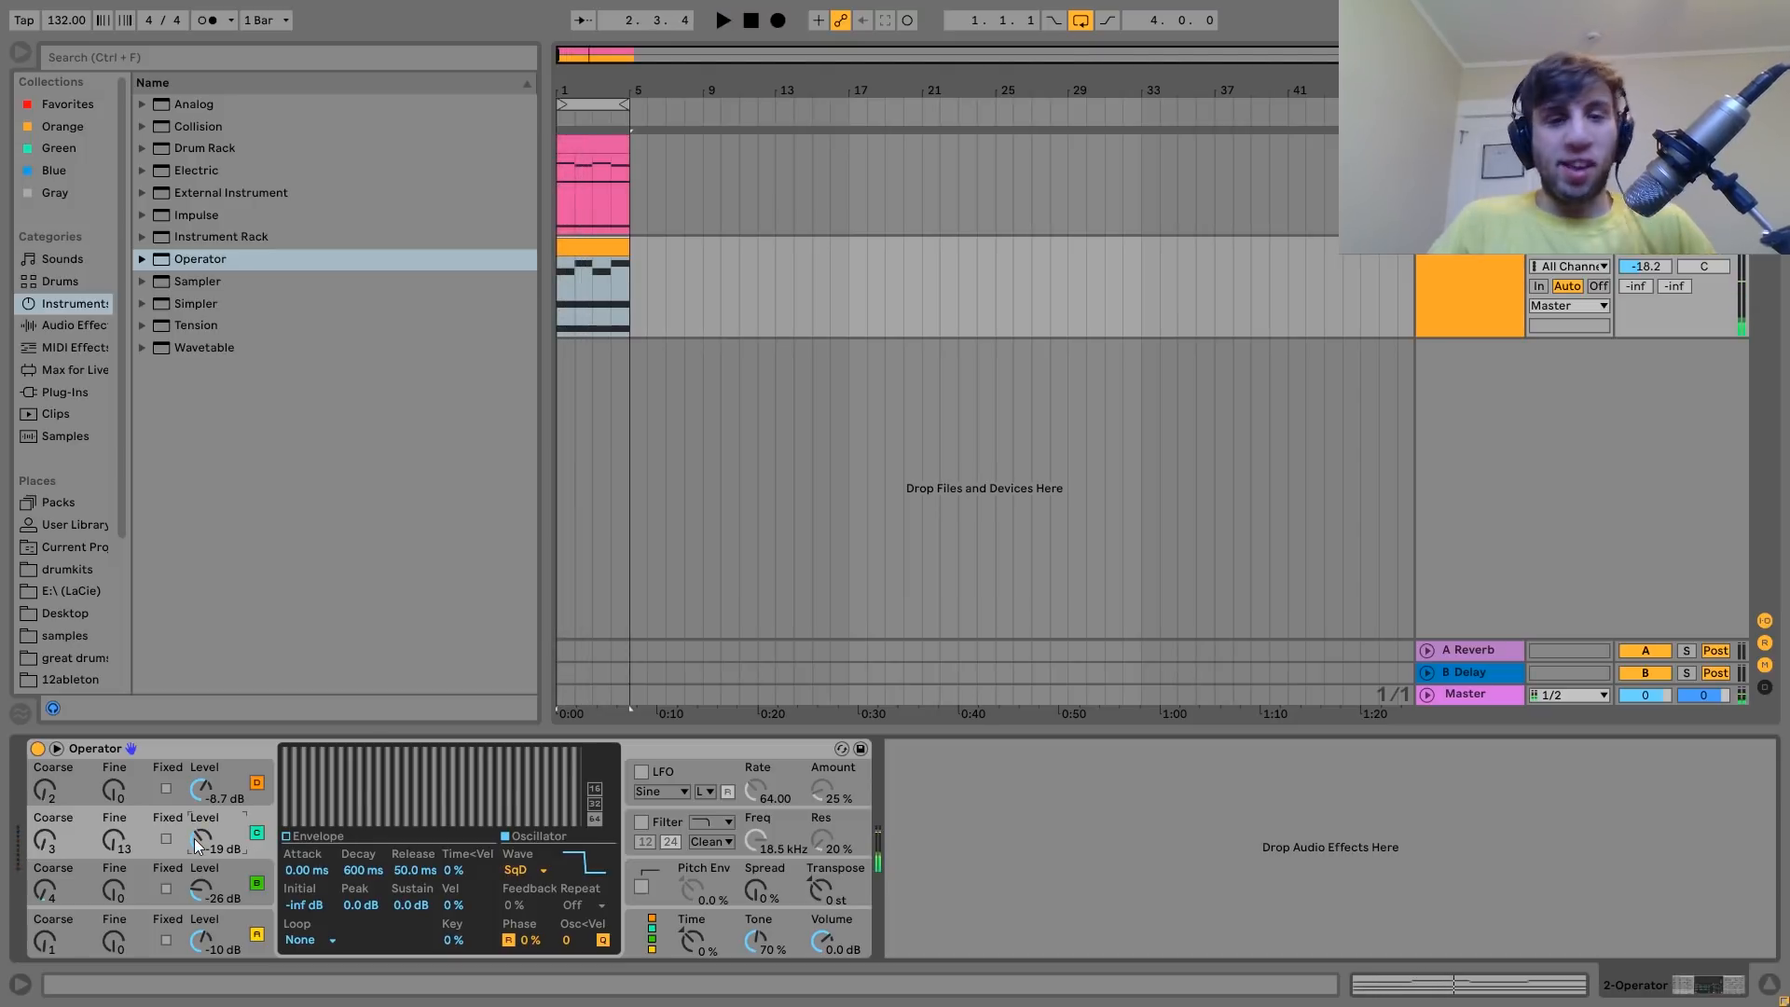
Set oscillator C's Fine tuning to 7 while listening to the loop.
key("space")
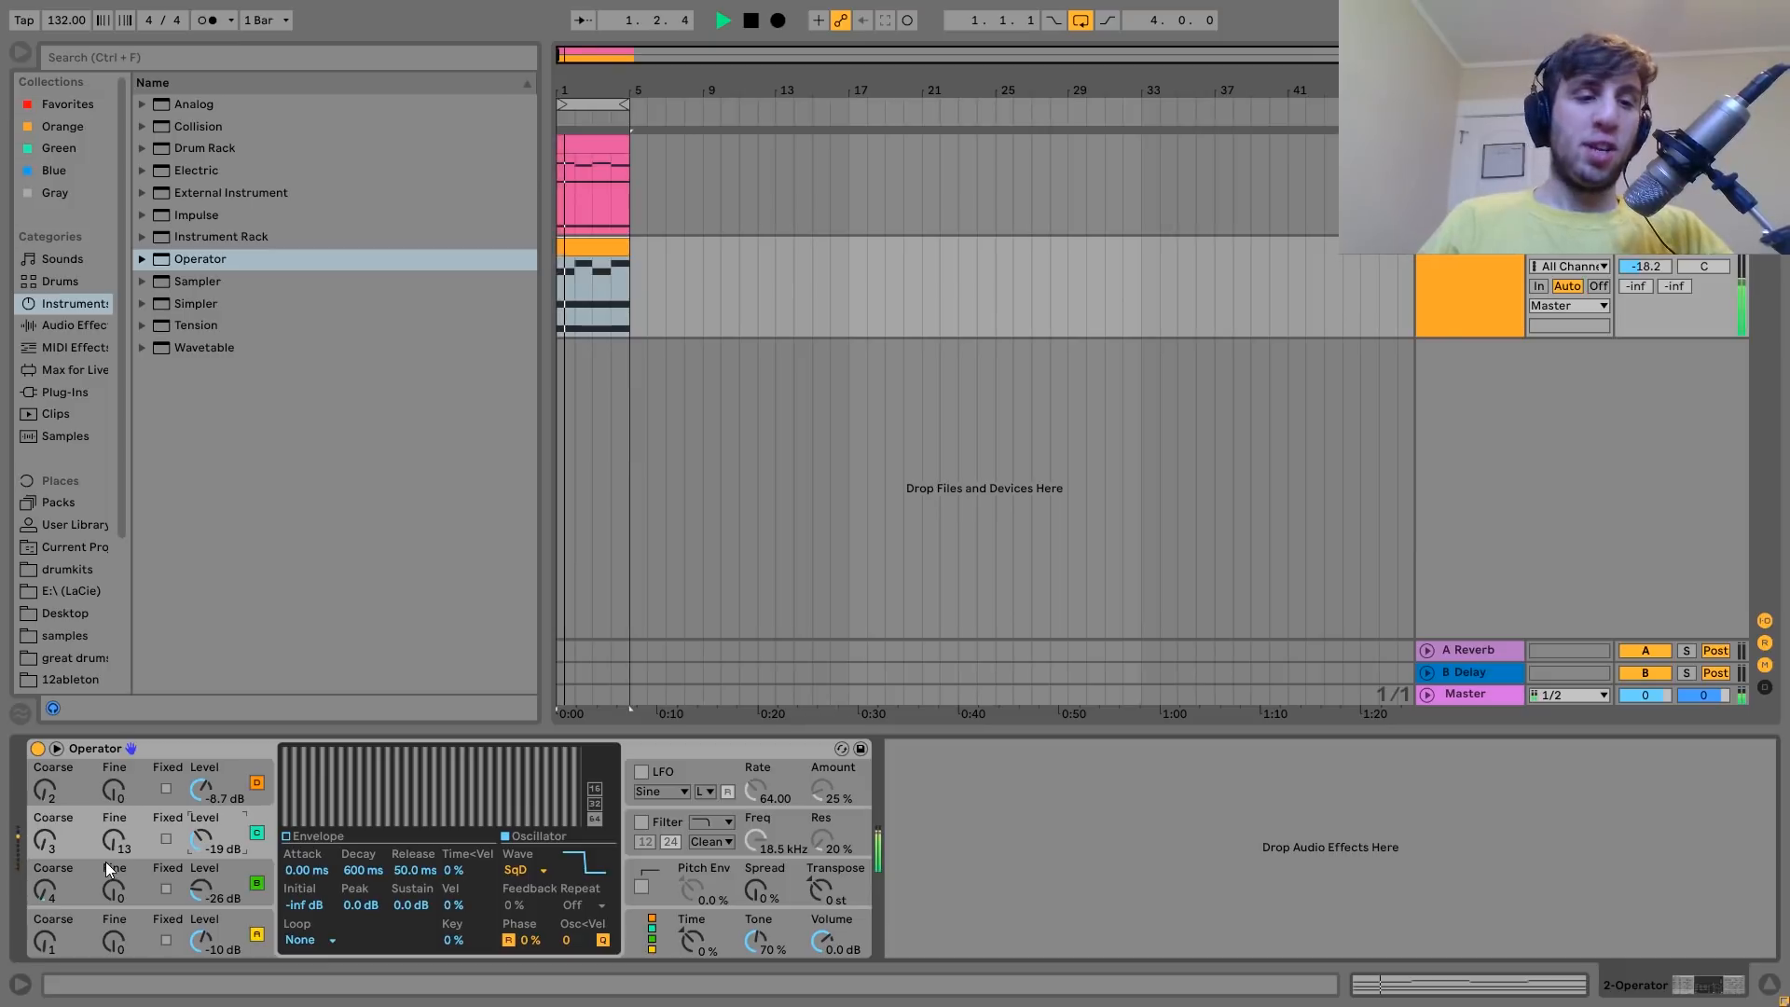
left_click_drag(112, 852, 112, 852)
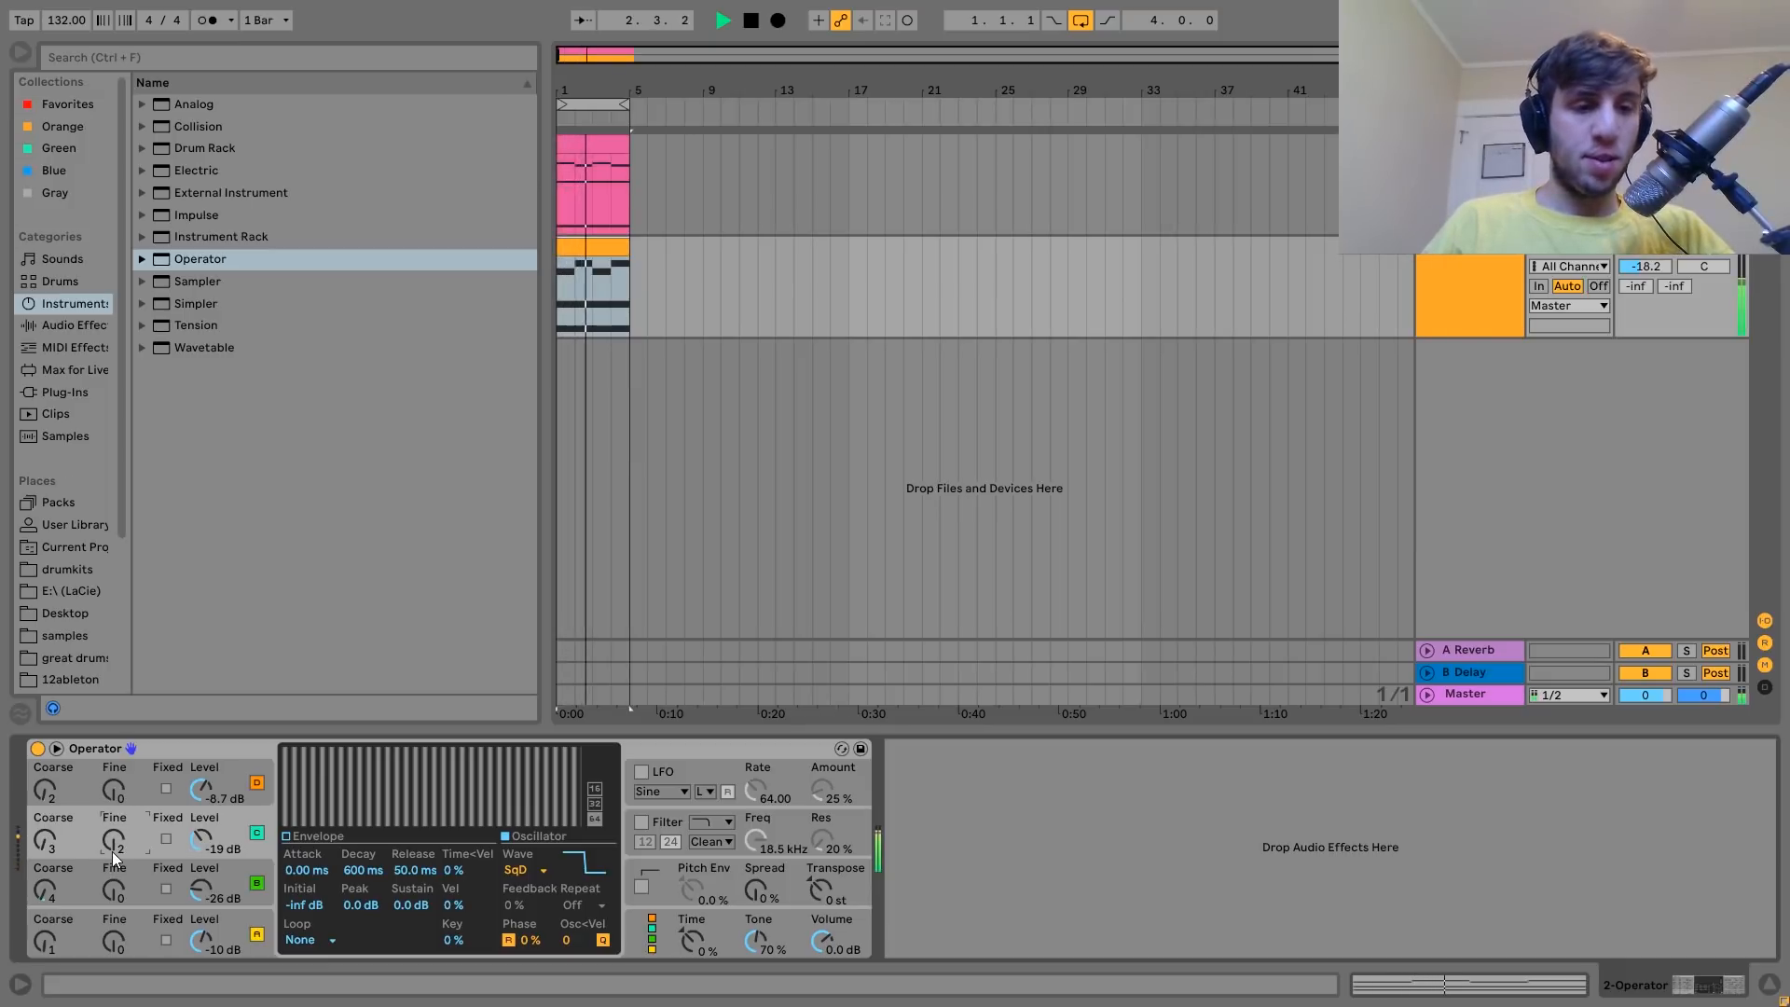
key("Up")
key("Up")
key("Up")
key("Up")
key("Up")
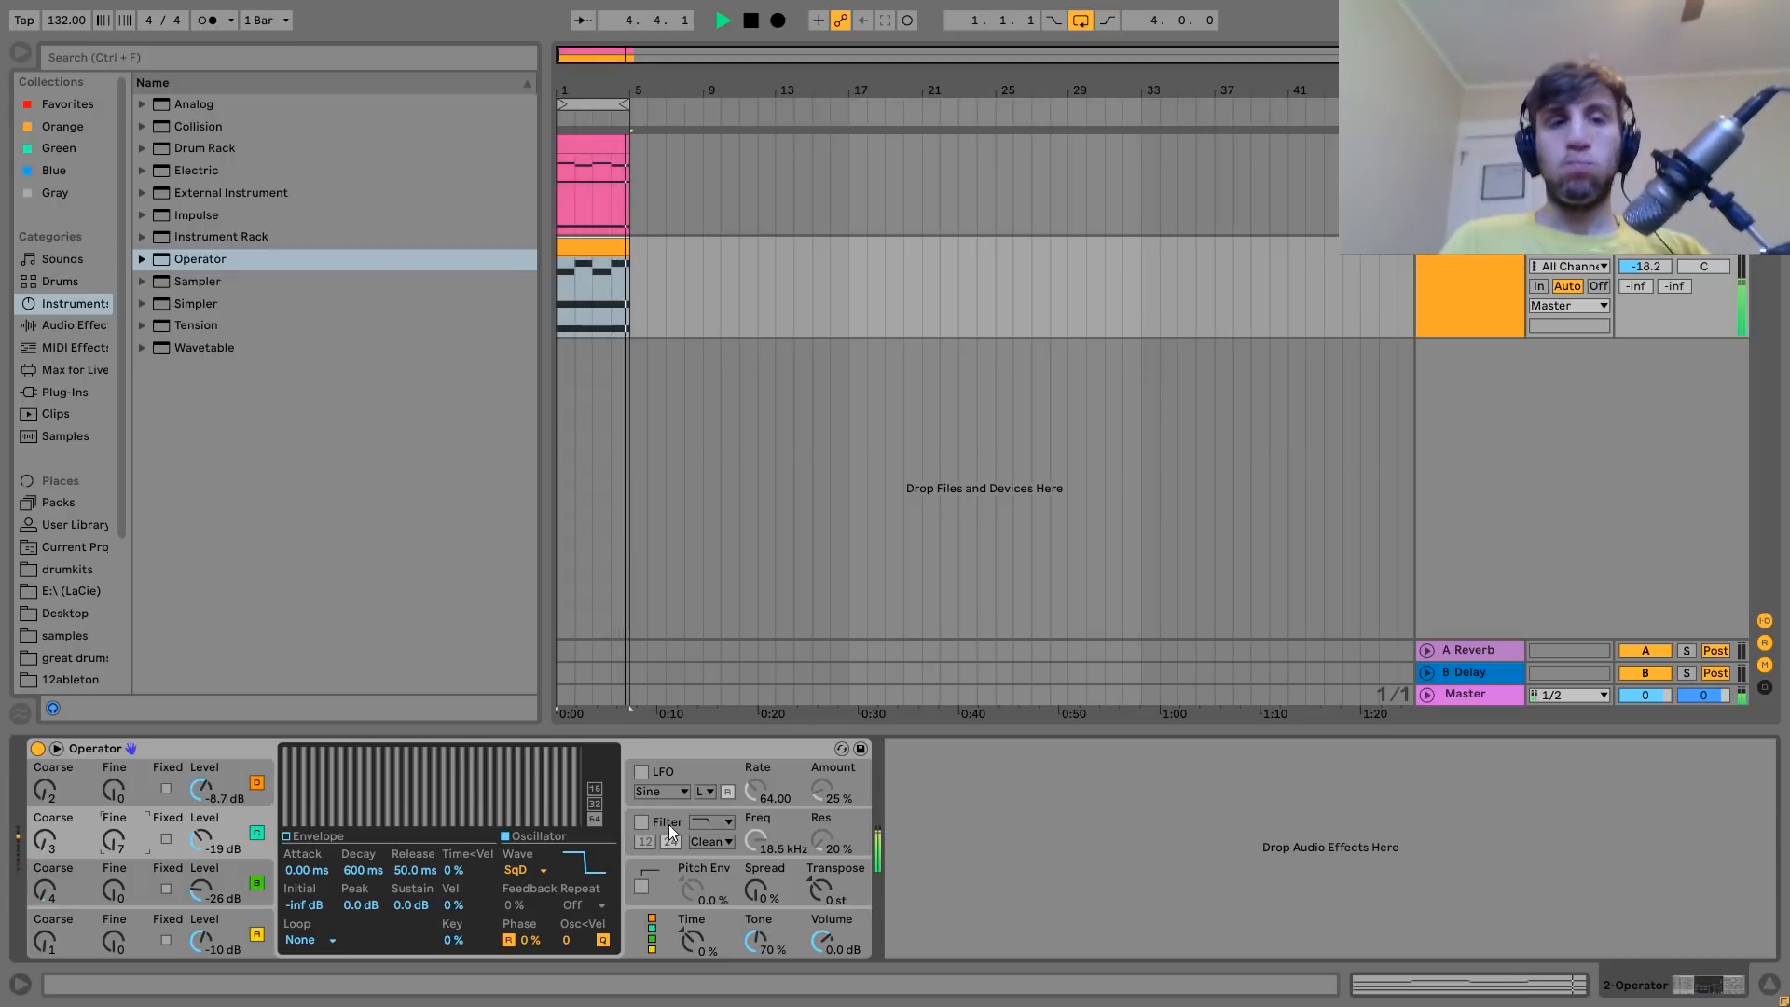
key("space")
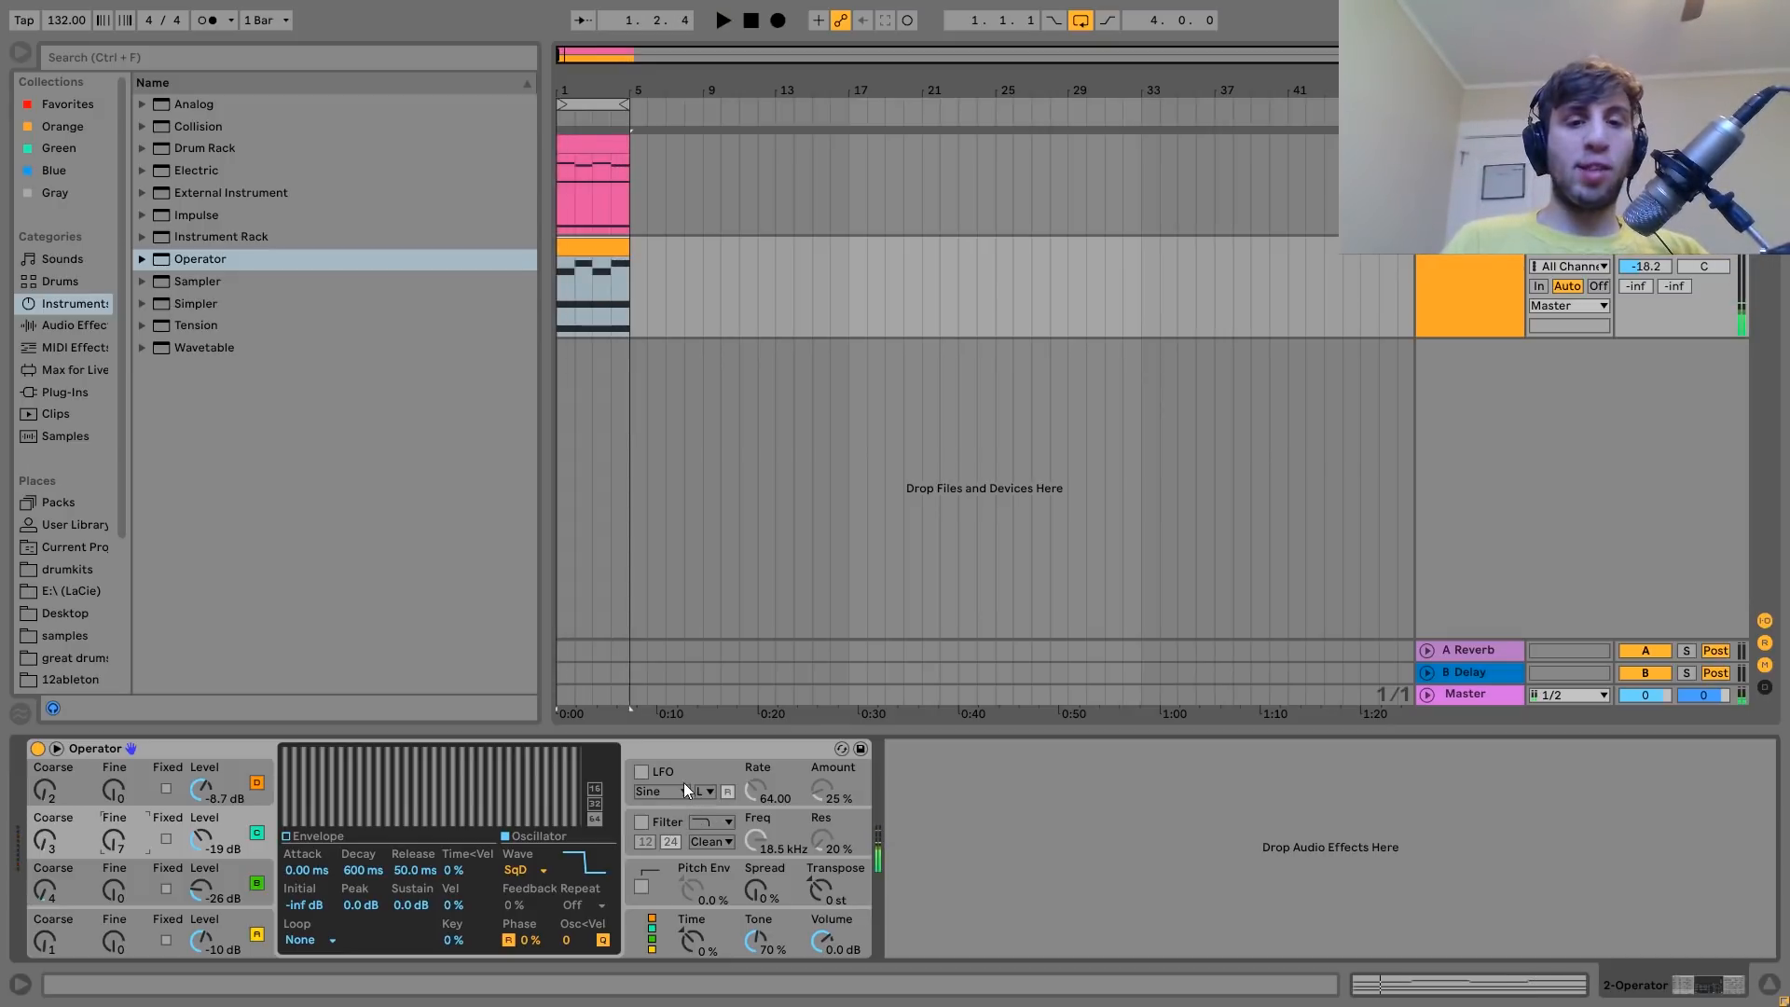
Show Operator's LFO settings and turn the LFO on.
left_click(681, 780)
left_click(642, 772)
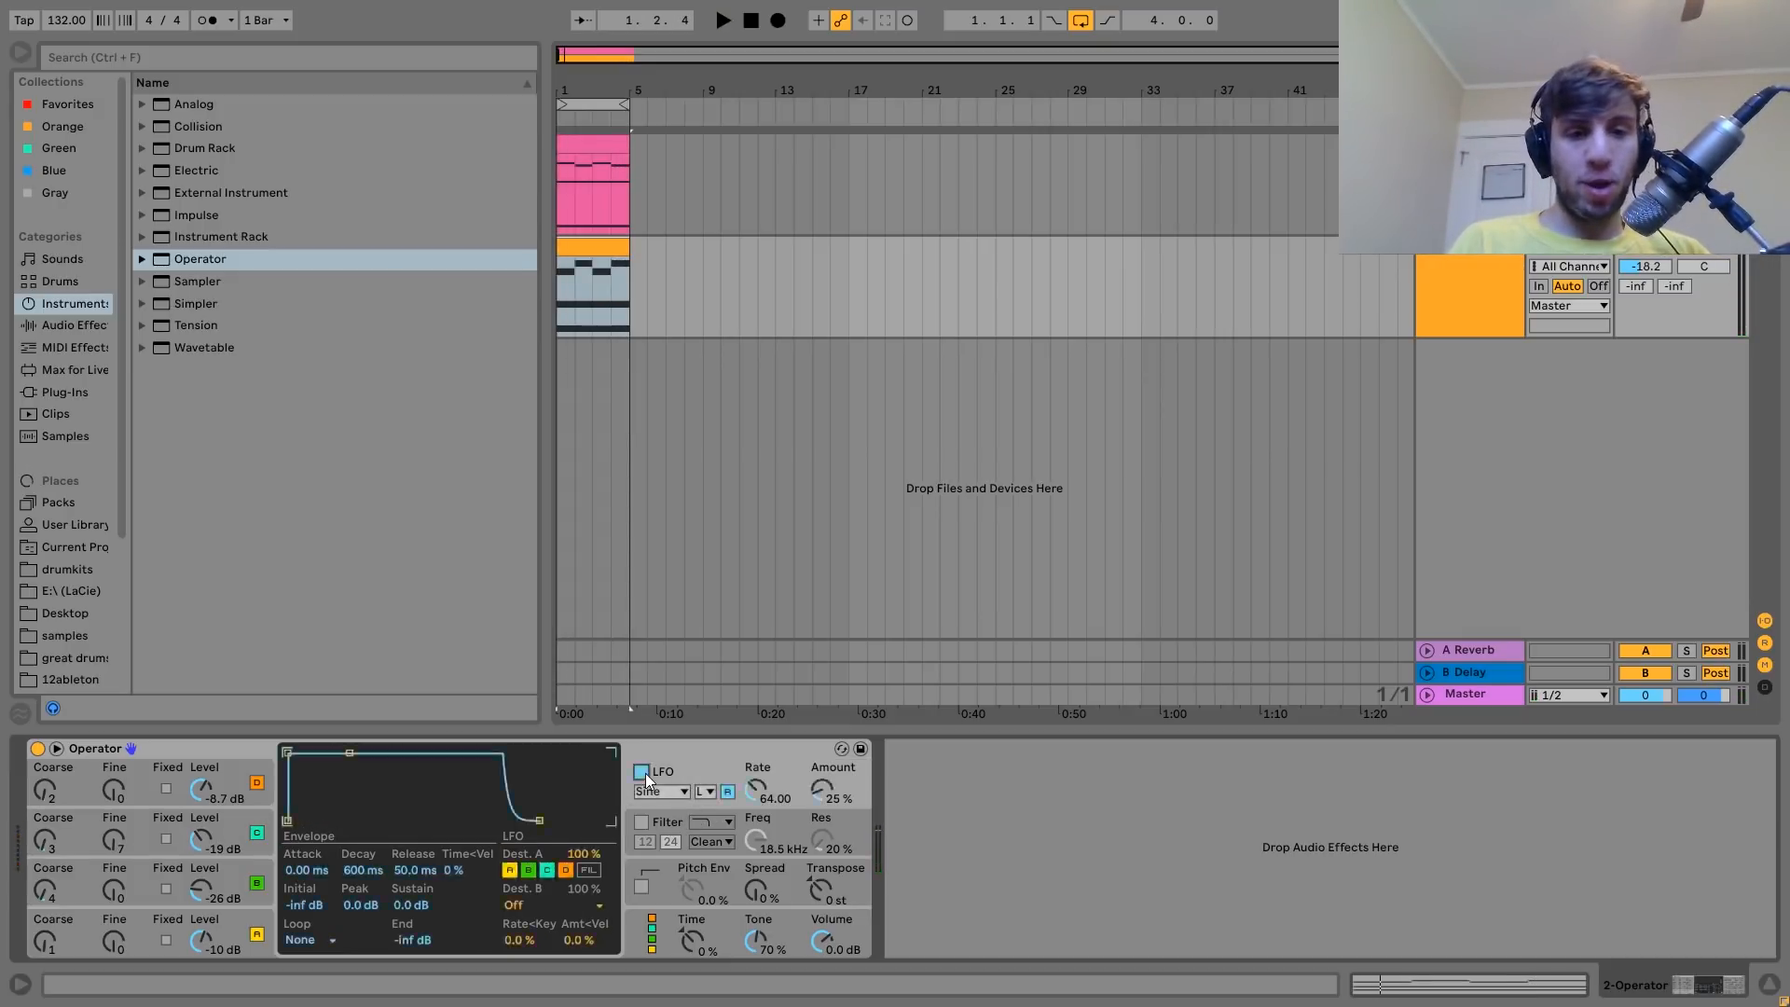
left_click(729, 791)
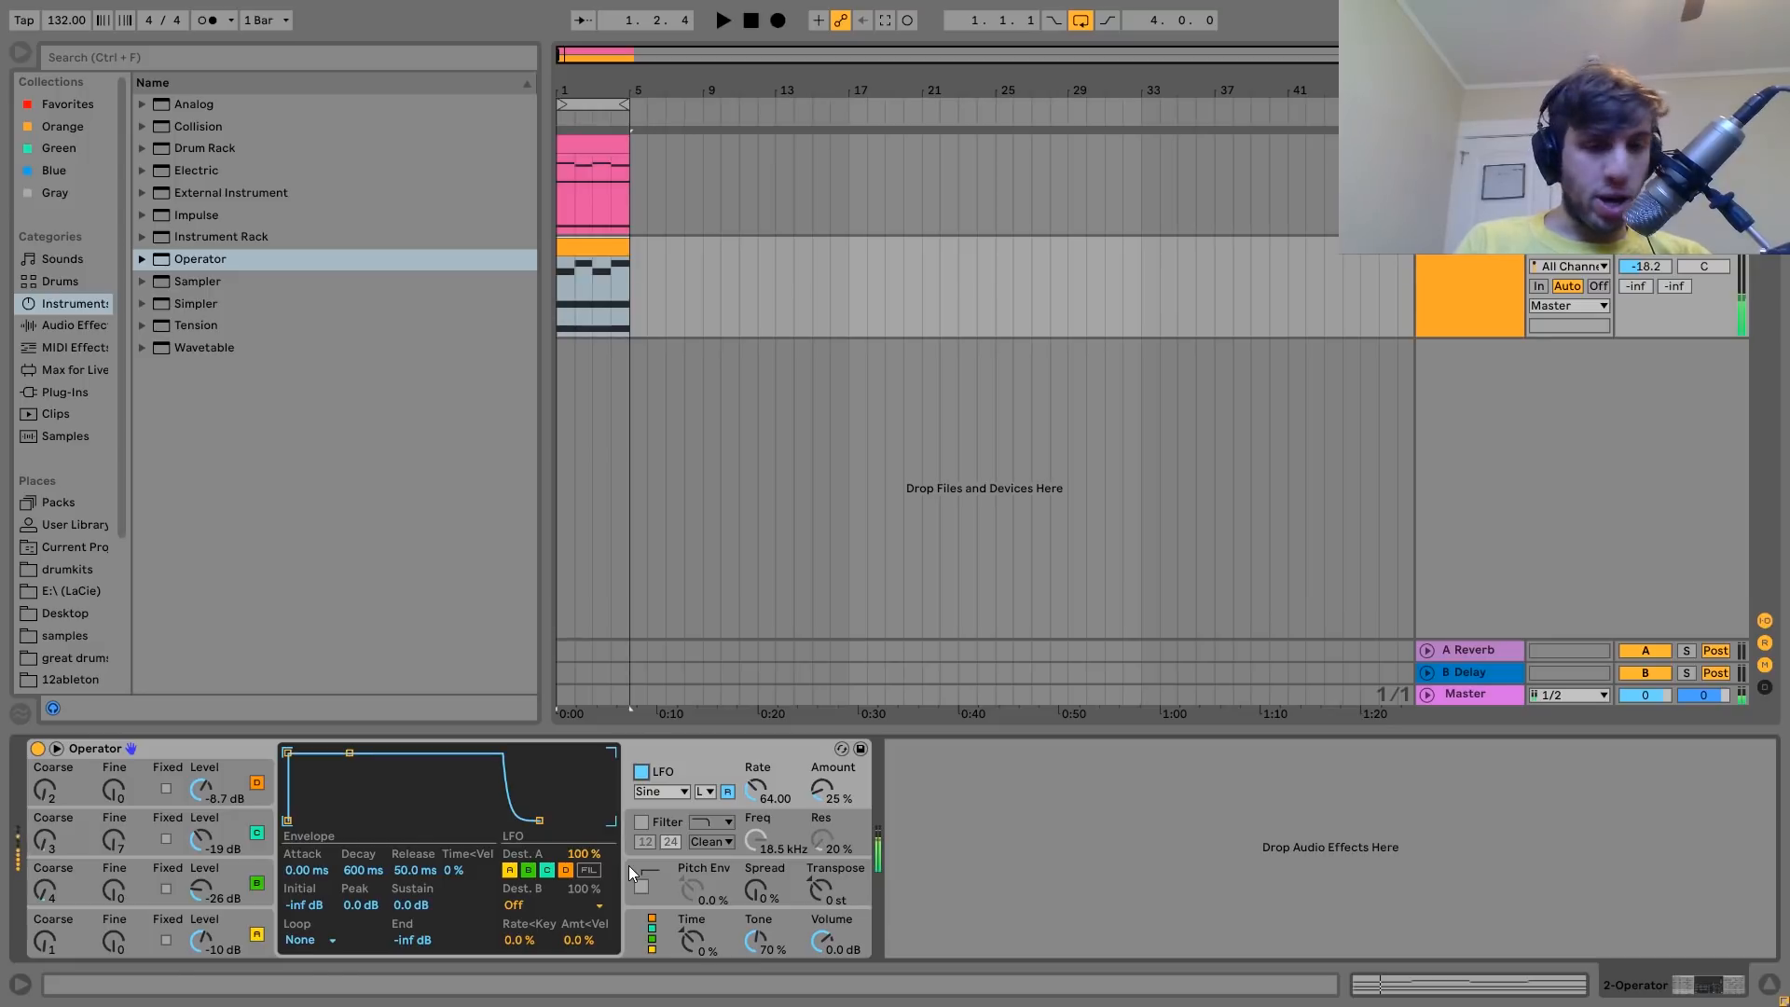
Turn off the LFO's retrigger and oscillator destinations, set Dest. B to OSC Volume B, rate to 68.54 and amount to 52 %.
key("x")
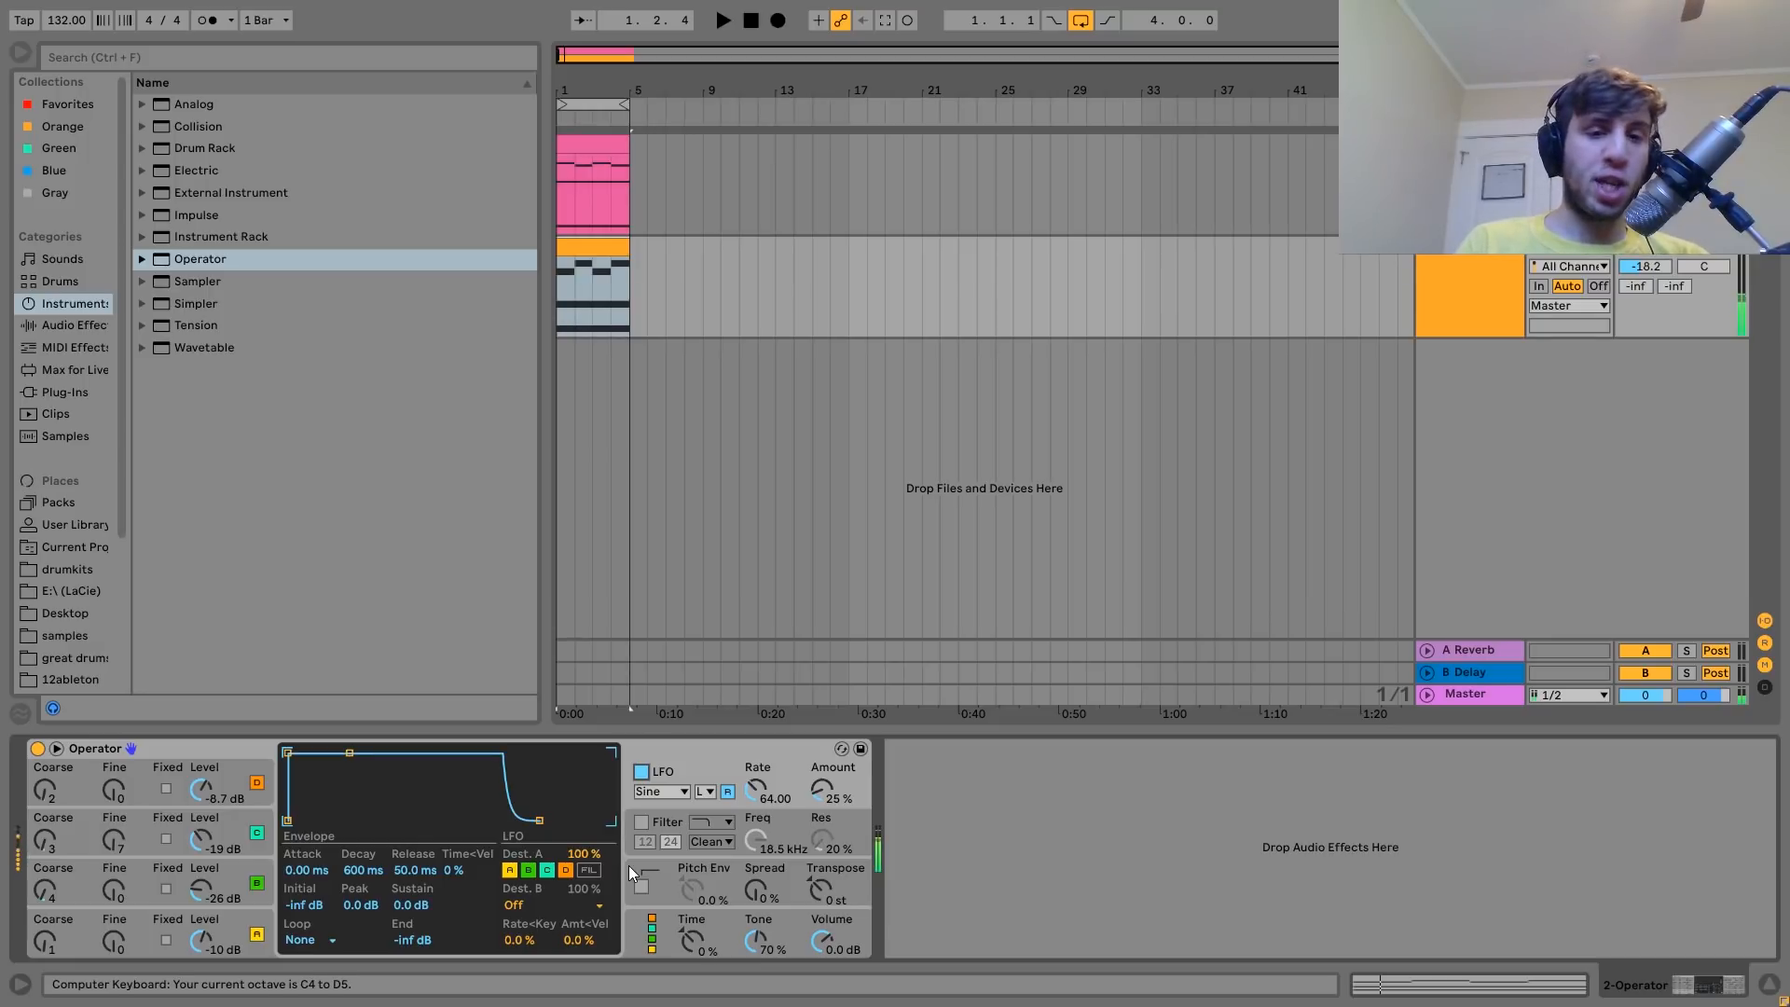
left_click(728, 792)
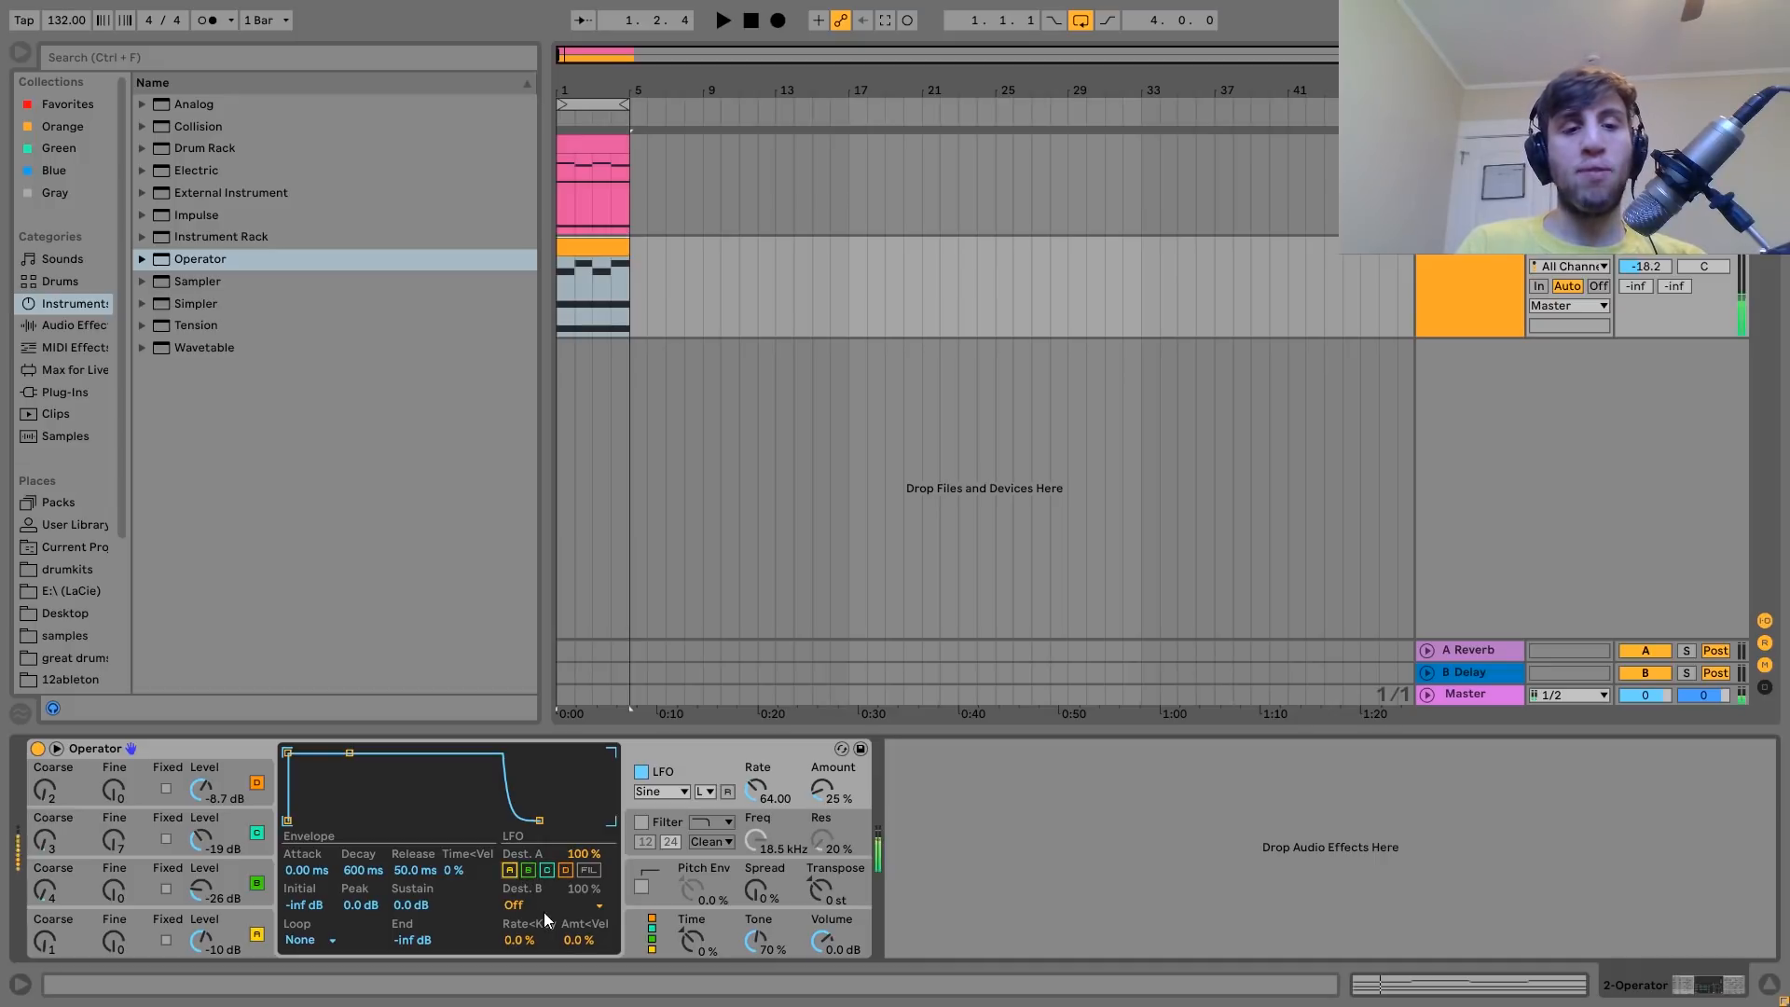
left_click(563, 910)
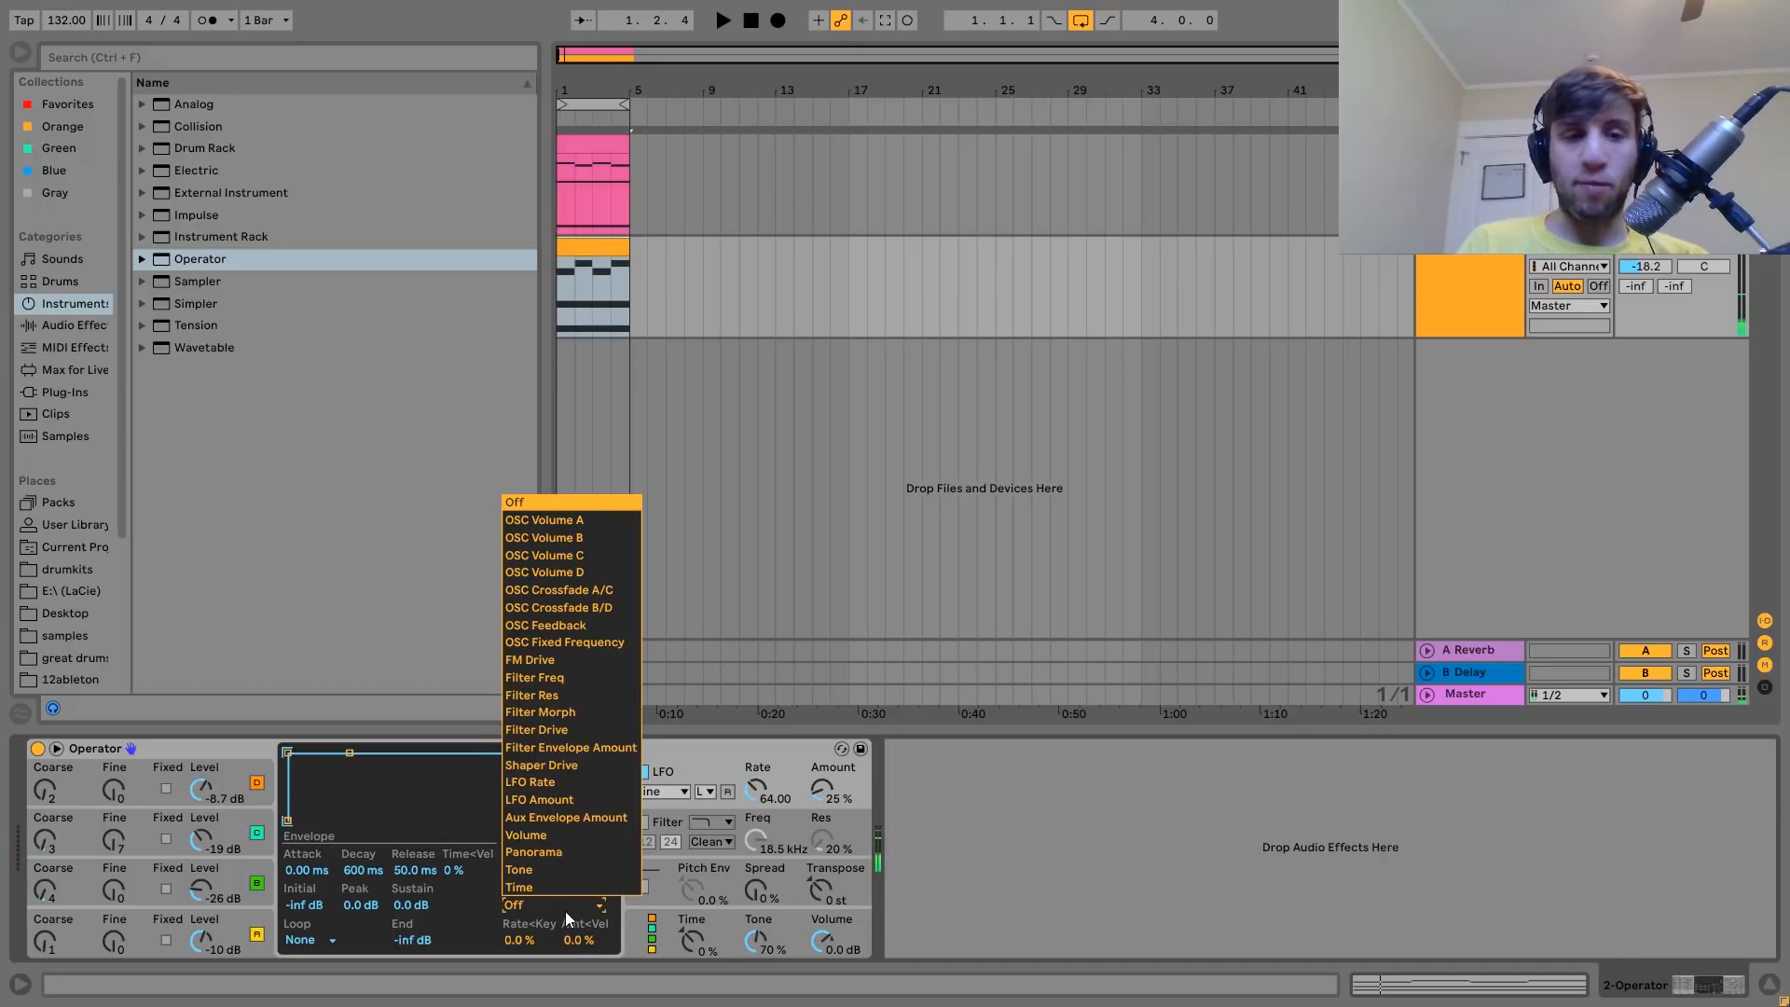
left_click(544, 538)
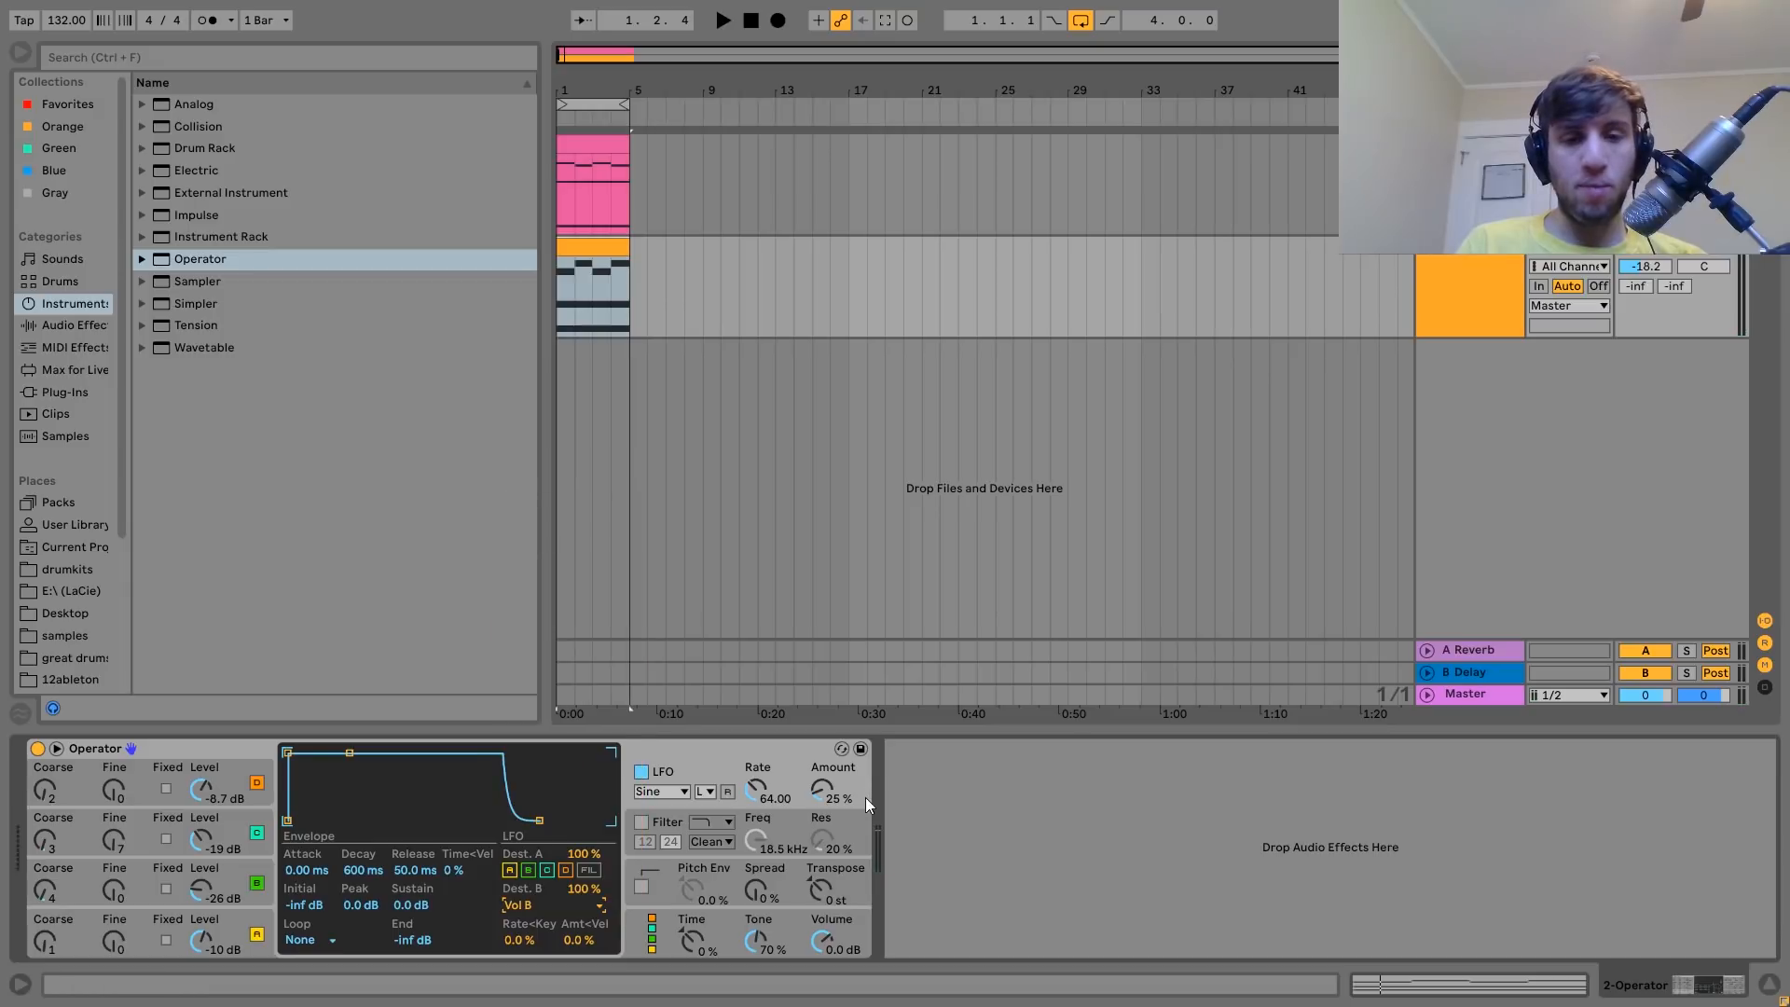
left_click_drag(837, 803, 814, 807)
key("space")
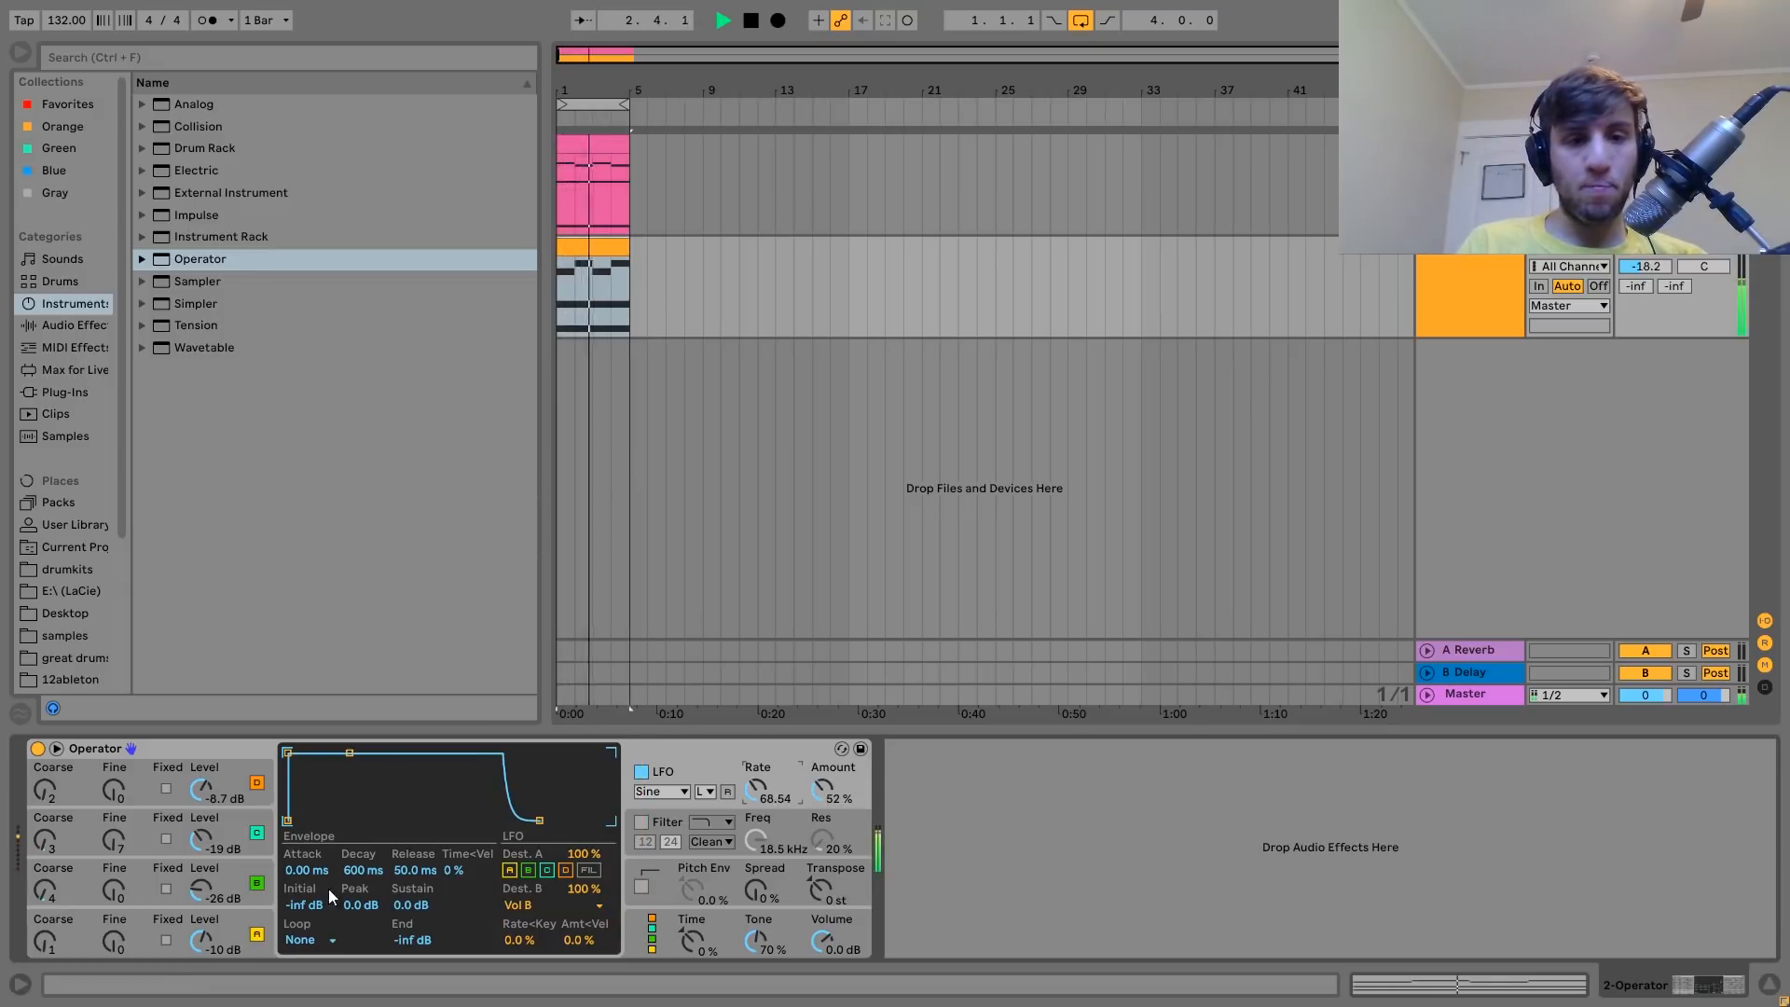
Draw the eighth harmonic into oscillator A's waveform at -16.2 dB while the loop plays.
left_click(255, 917)
left_click(318, 755)
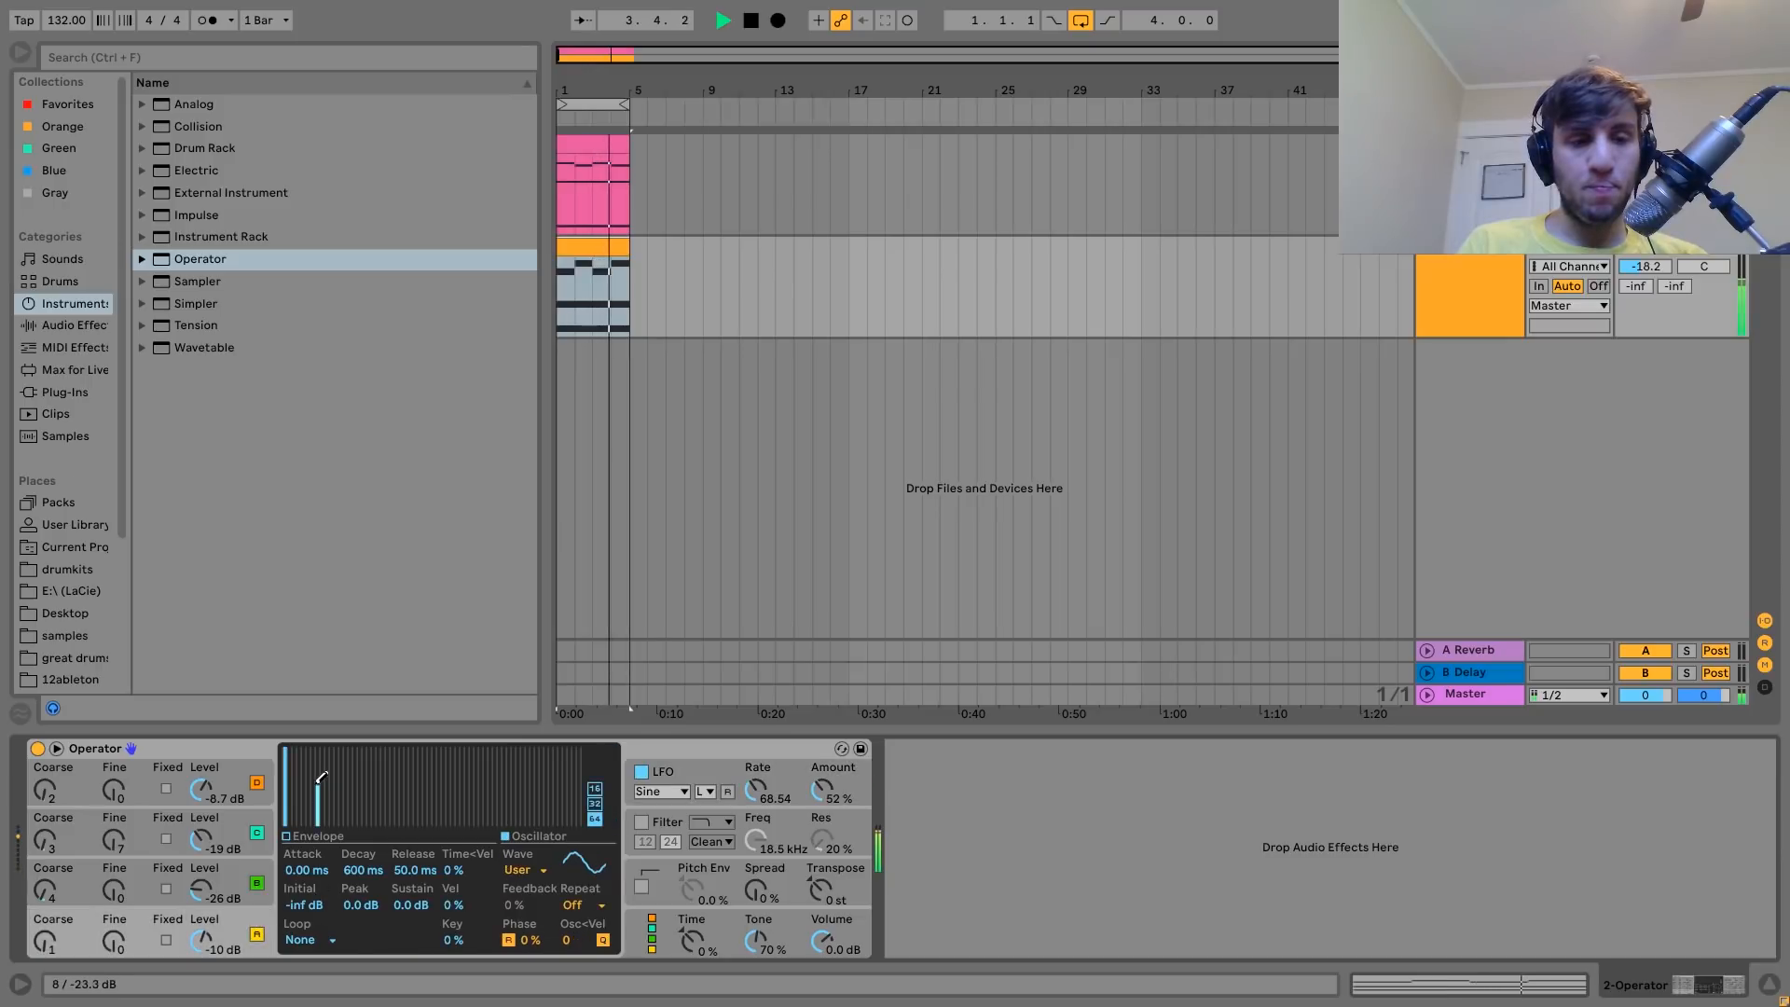
left_click_drag(319, 755, 318, 774)
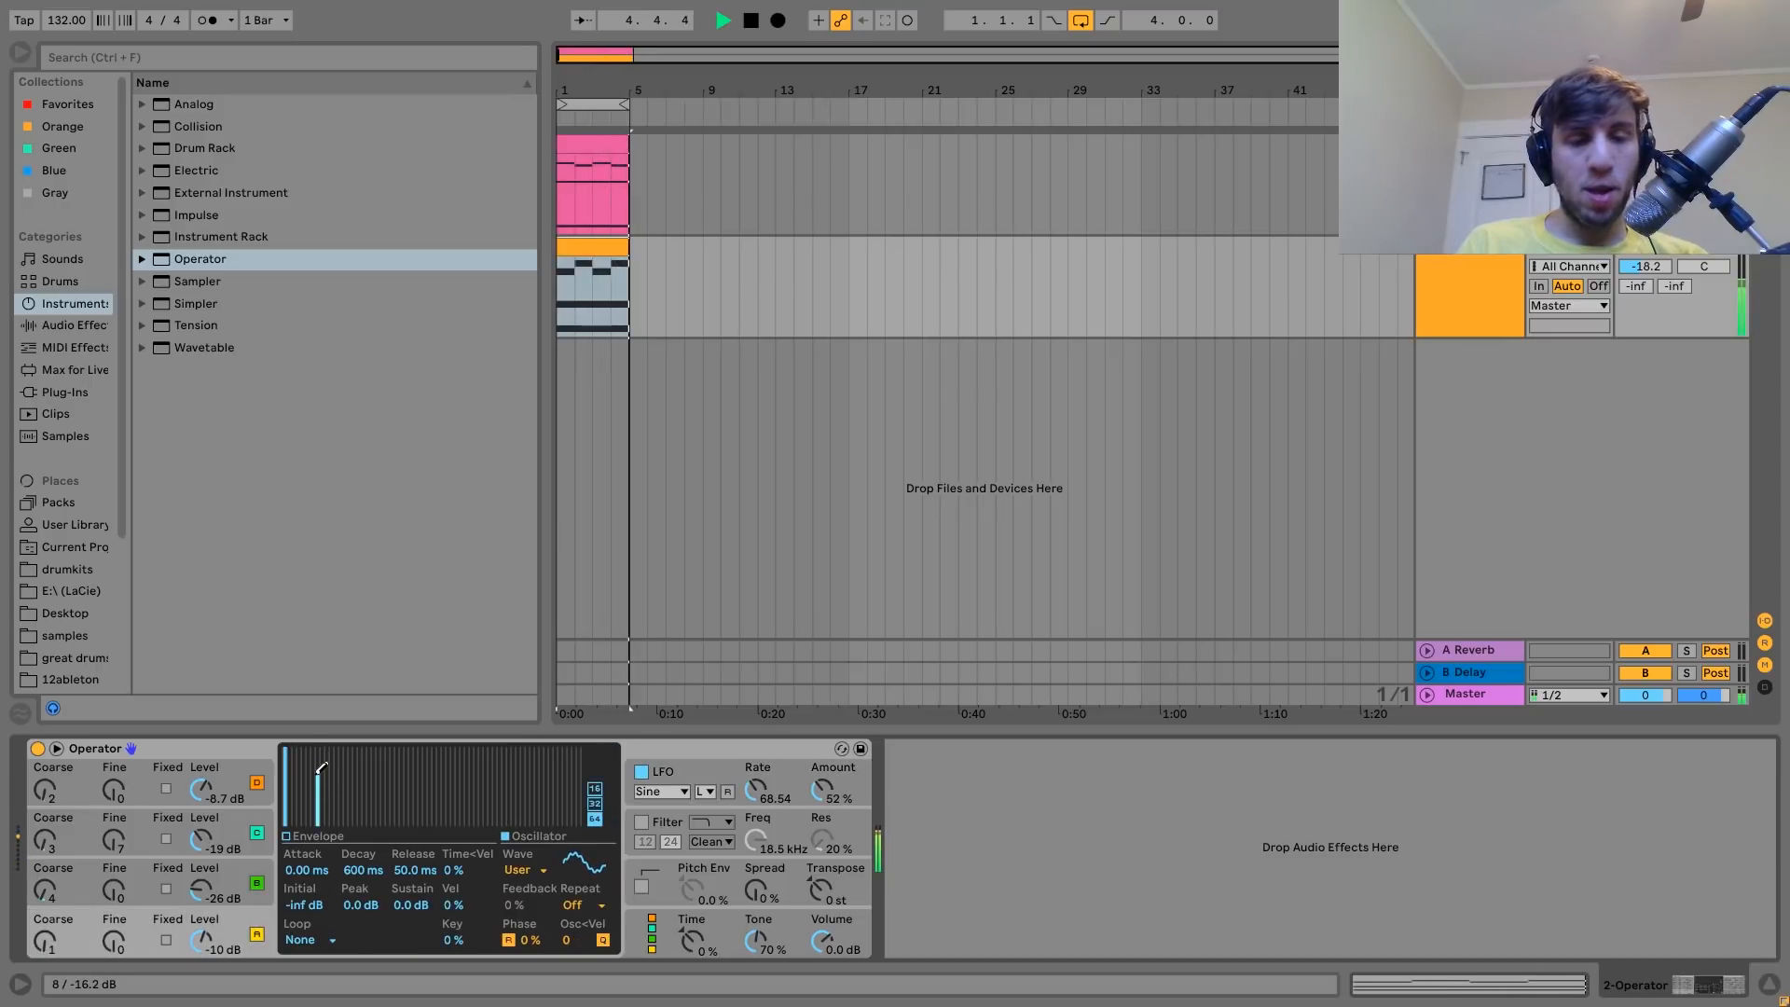
key("space")
Review the LFO settings and oscillator A's custom waveform while auditioning the loop.
left_click(687, 773)
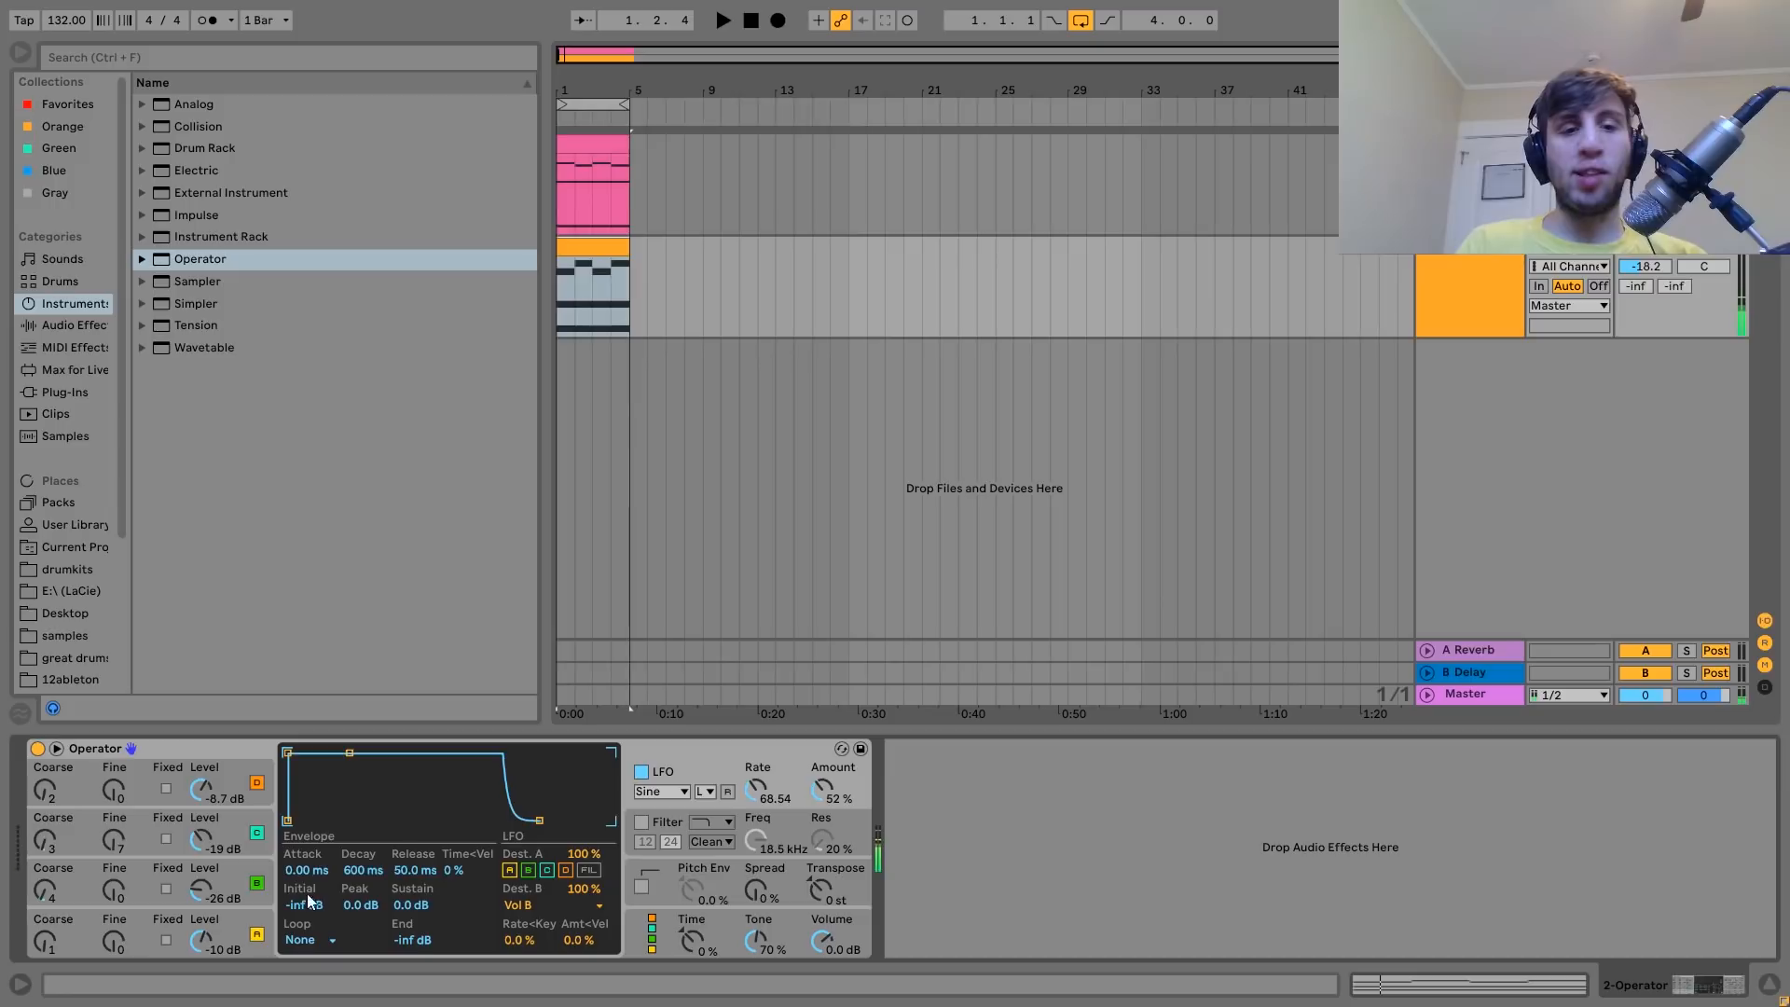
left_click(239, 923)
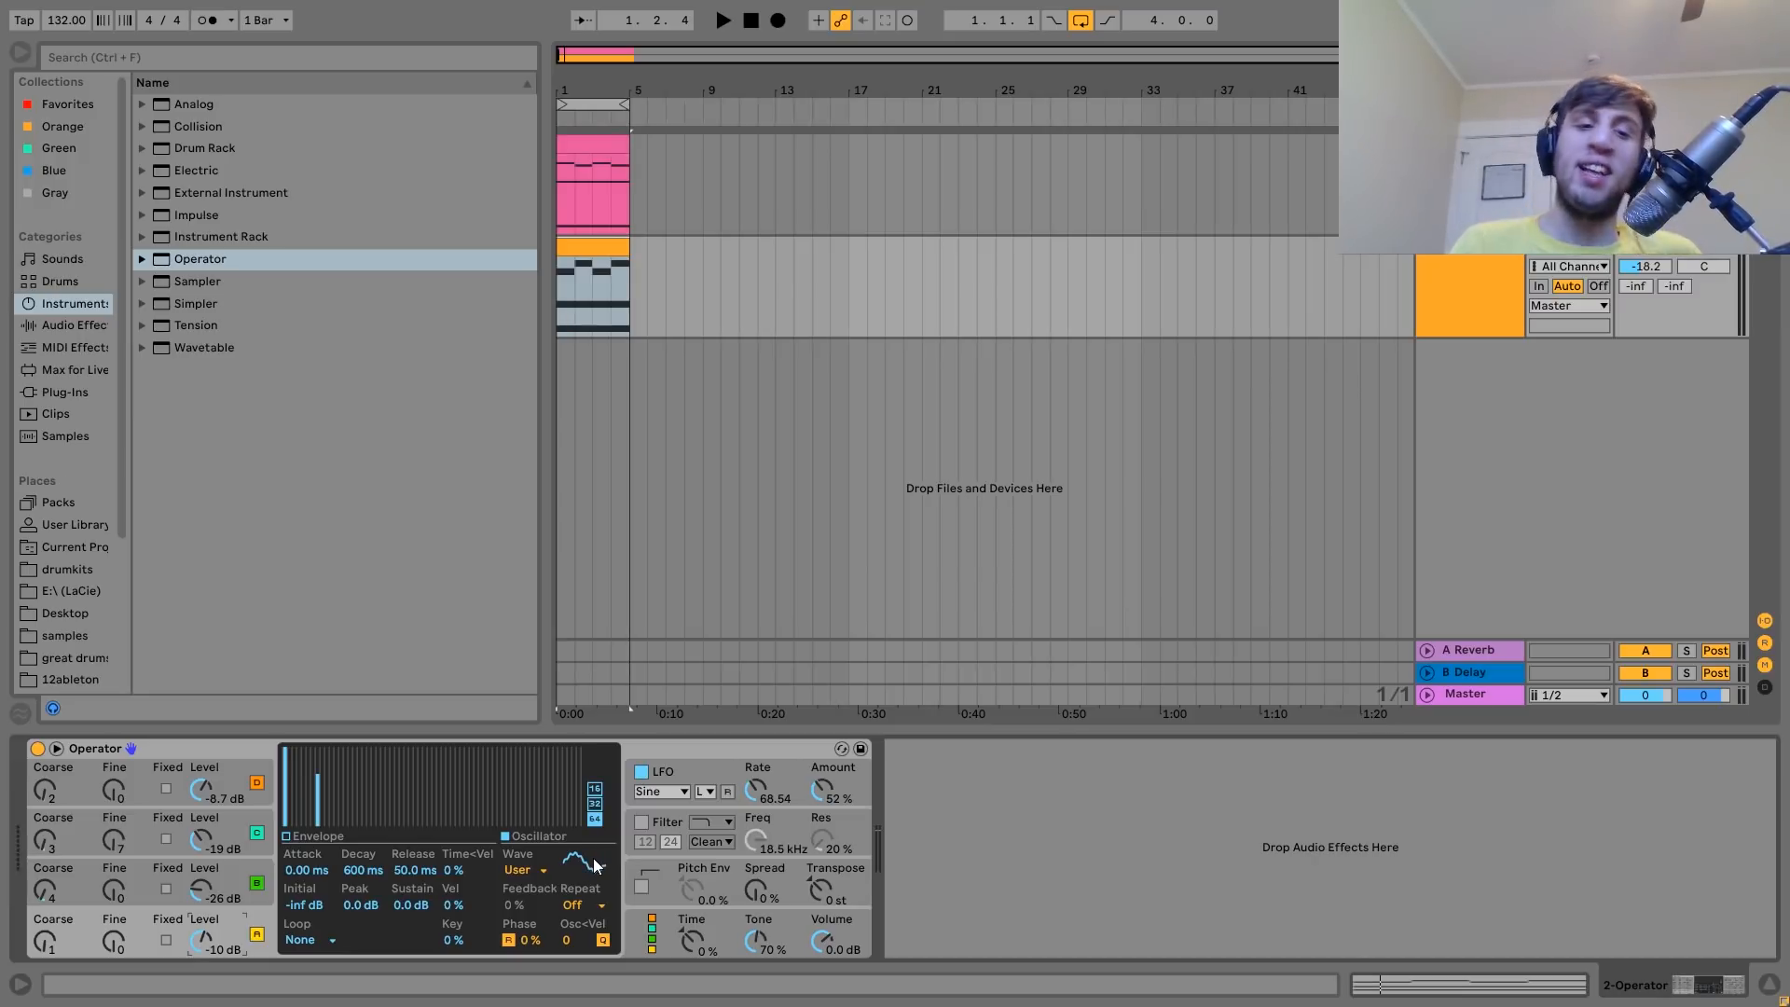
key("space")
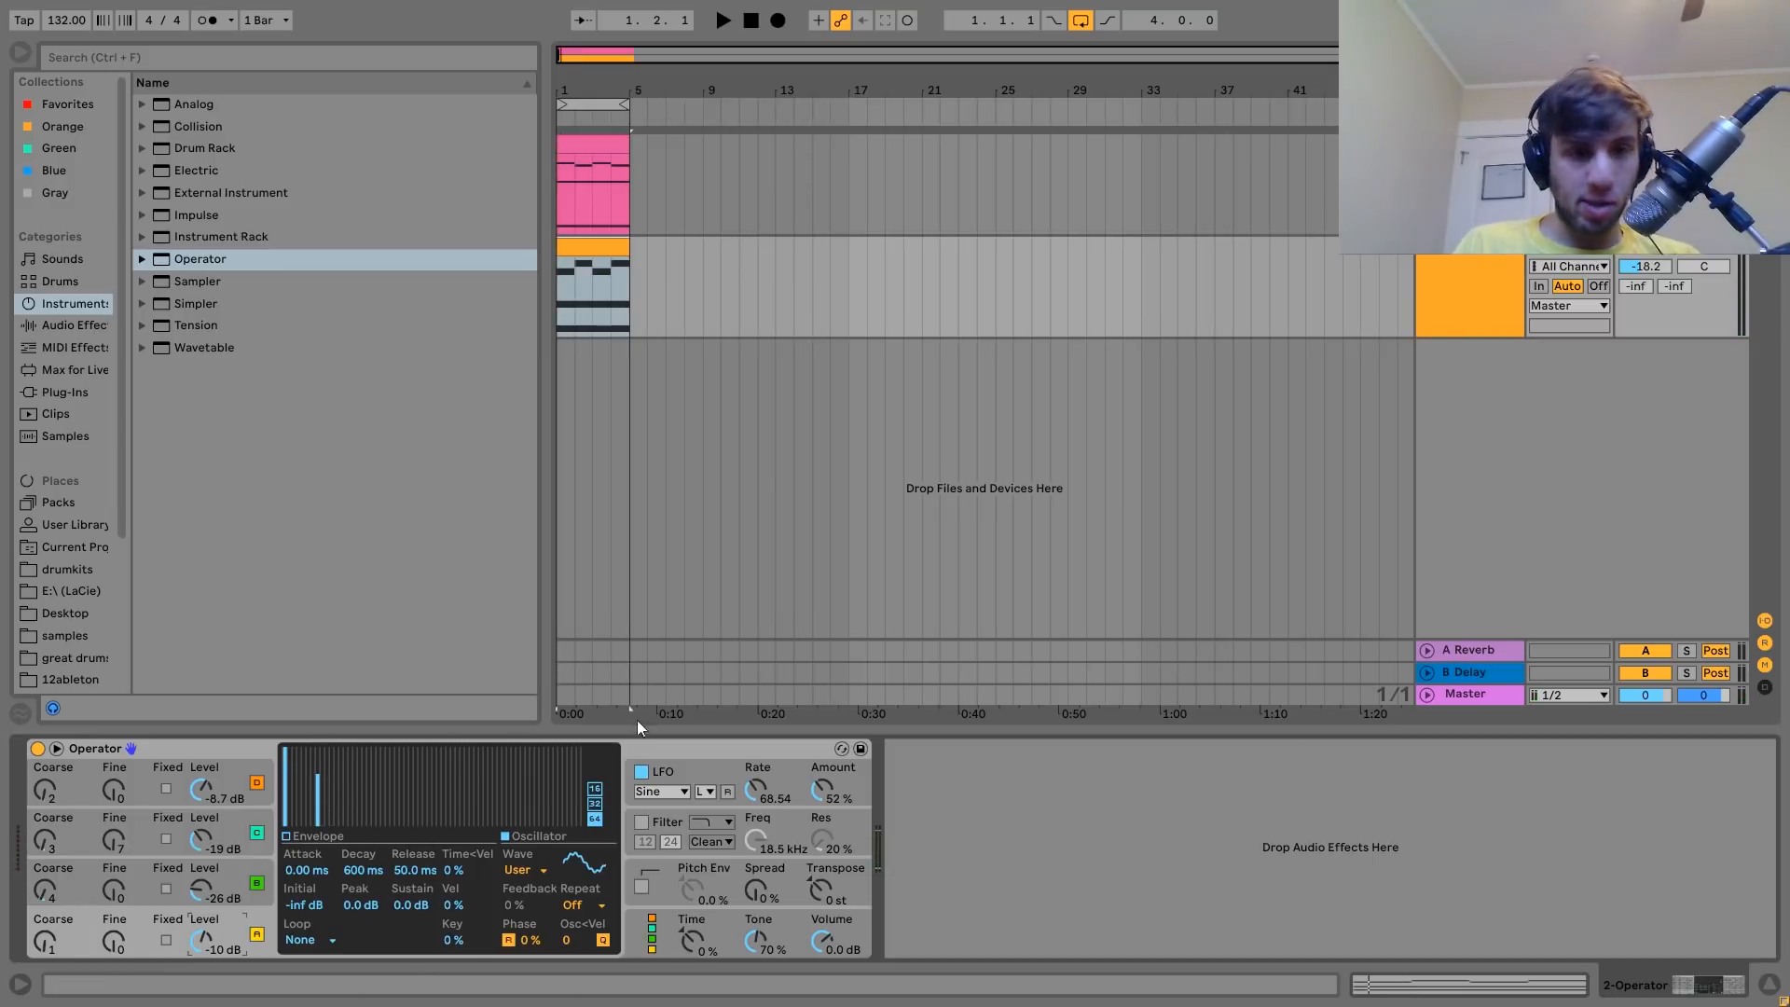
left_click(702, 780)
key("space")
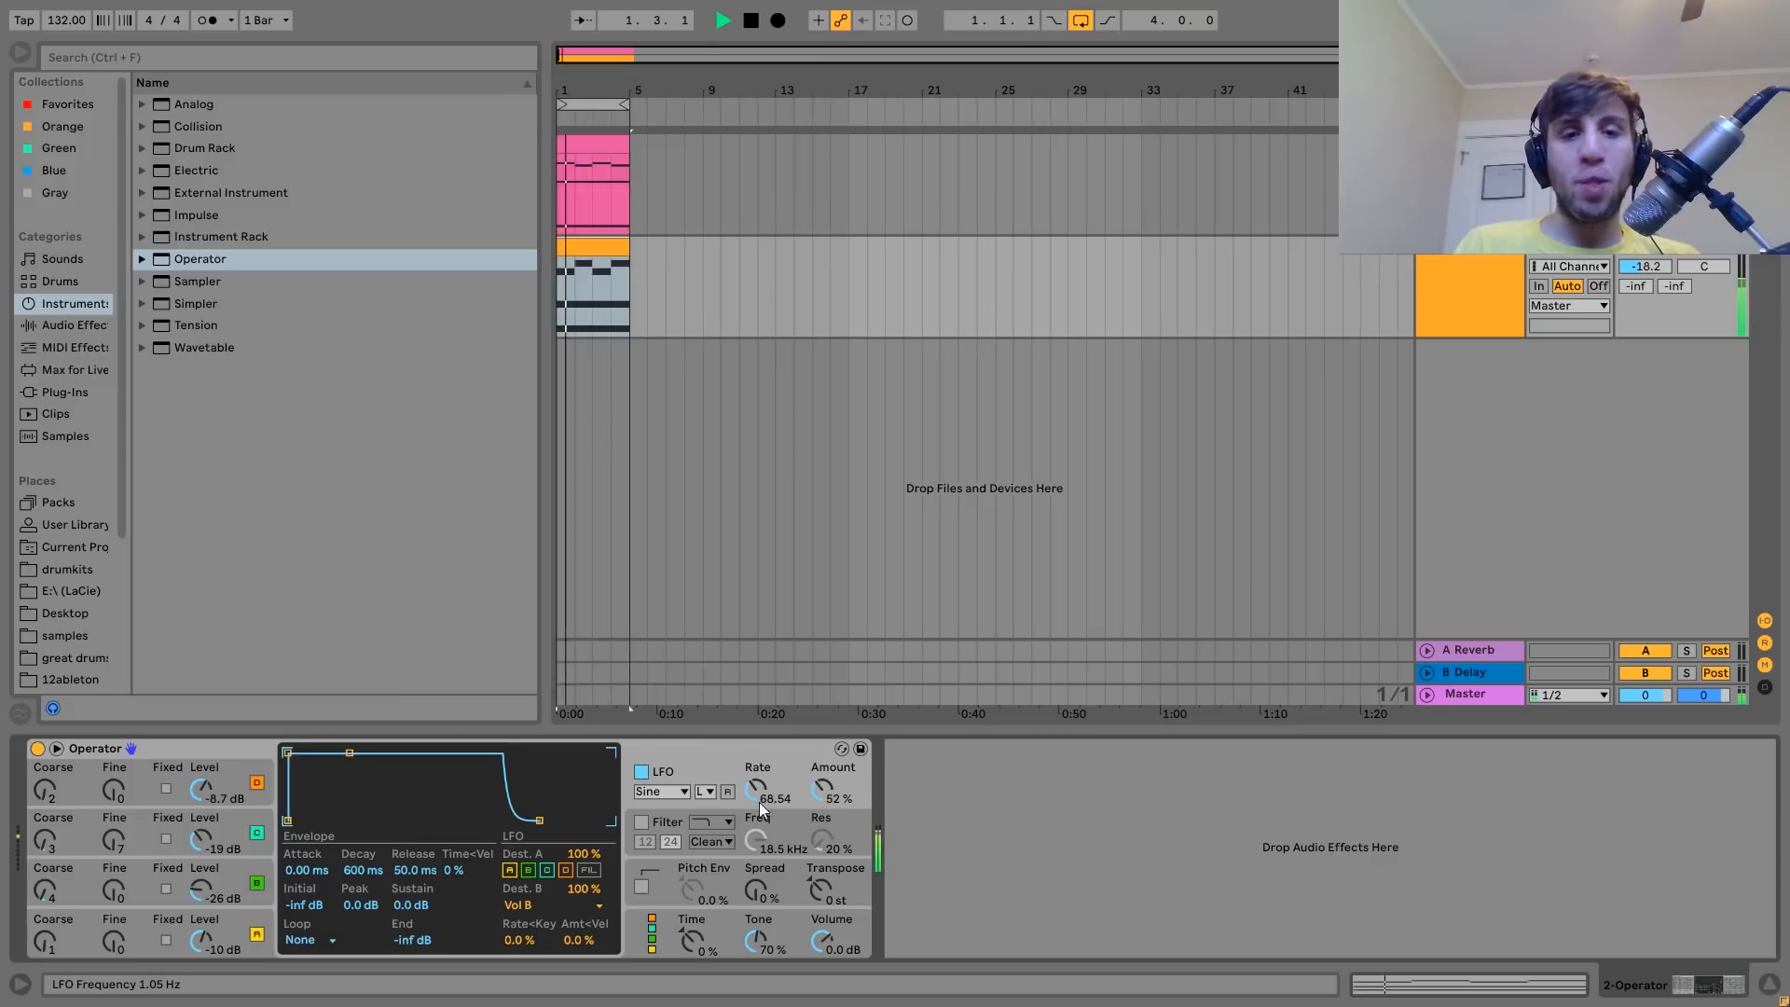
Turn on Operator's filter as a band-pass, with its frequency at 549 Hz and resonance at 76 %.
left_click(642, 822)
key("space")
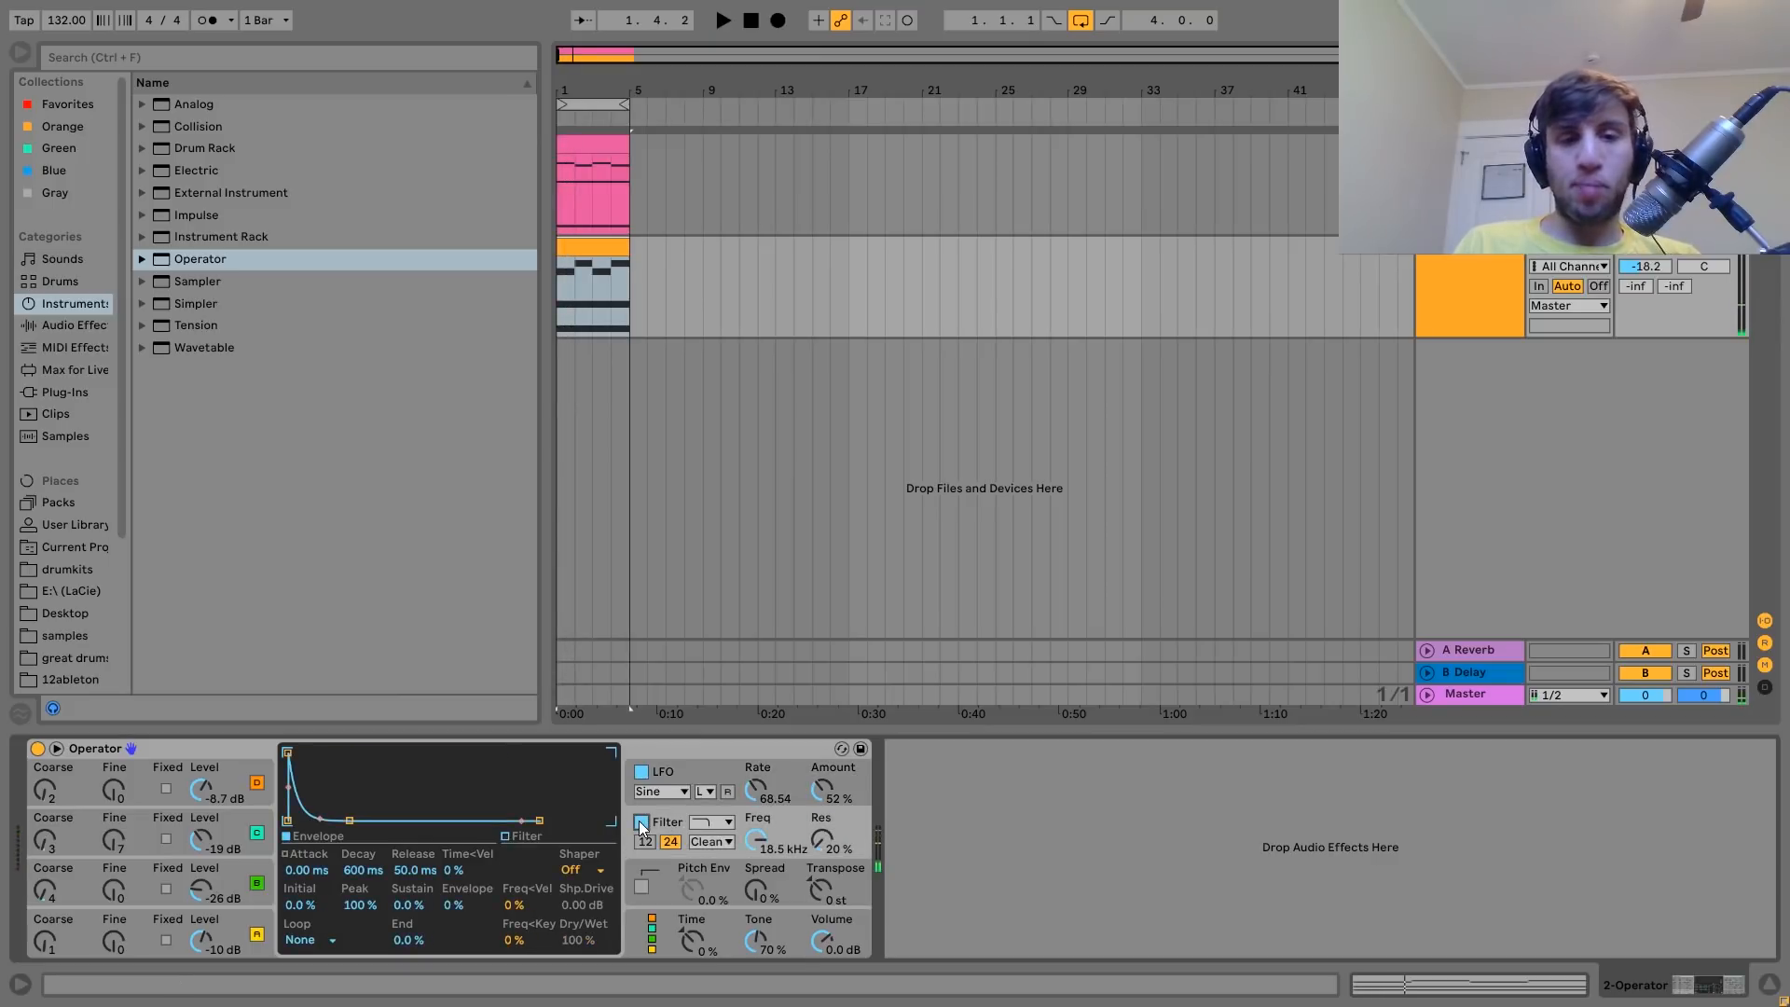
left_click(714, 822)
left_click(712, 878)
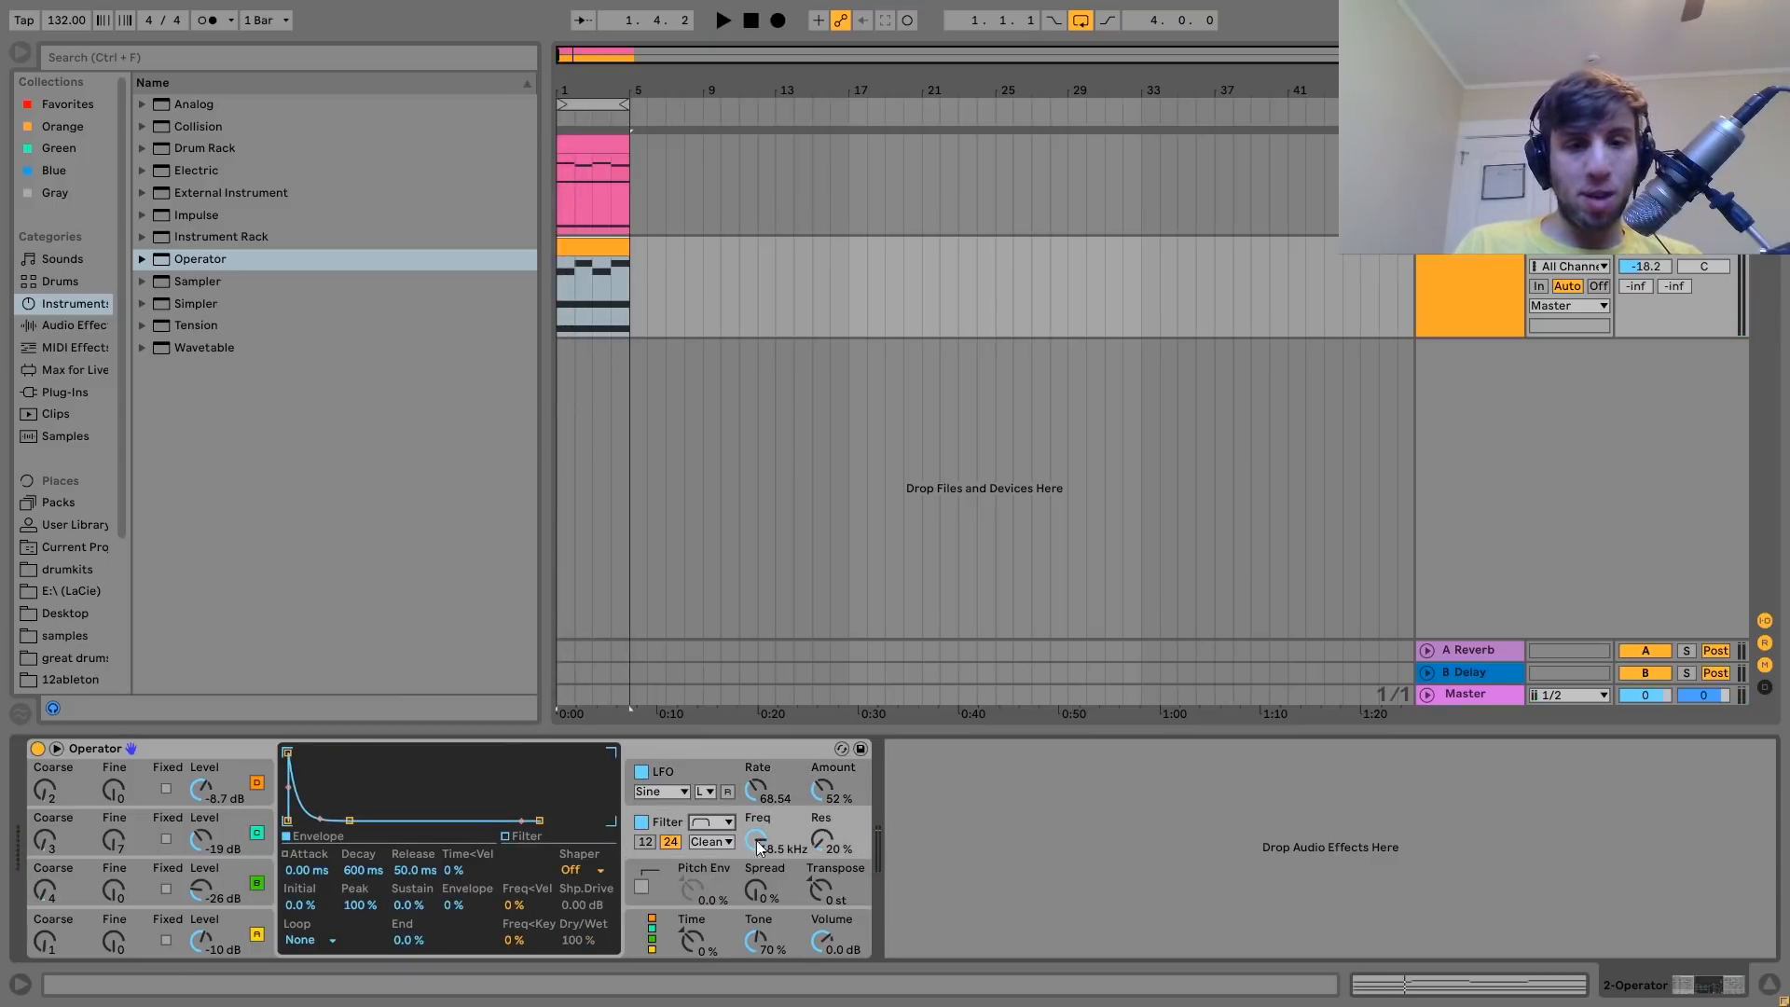
key("space")
left_click(757, 838)
left_click_drag(757, 838, 757, 942)
left_click_drag(821, 838, 821, 736)
left_click_drag(757, 838, 757, 815)
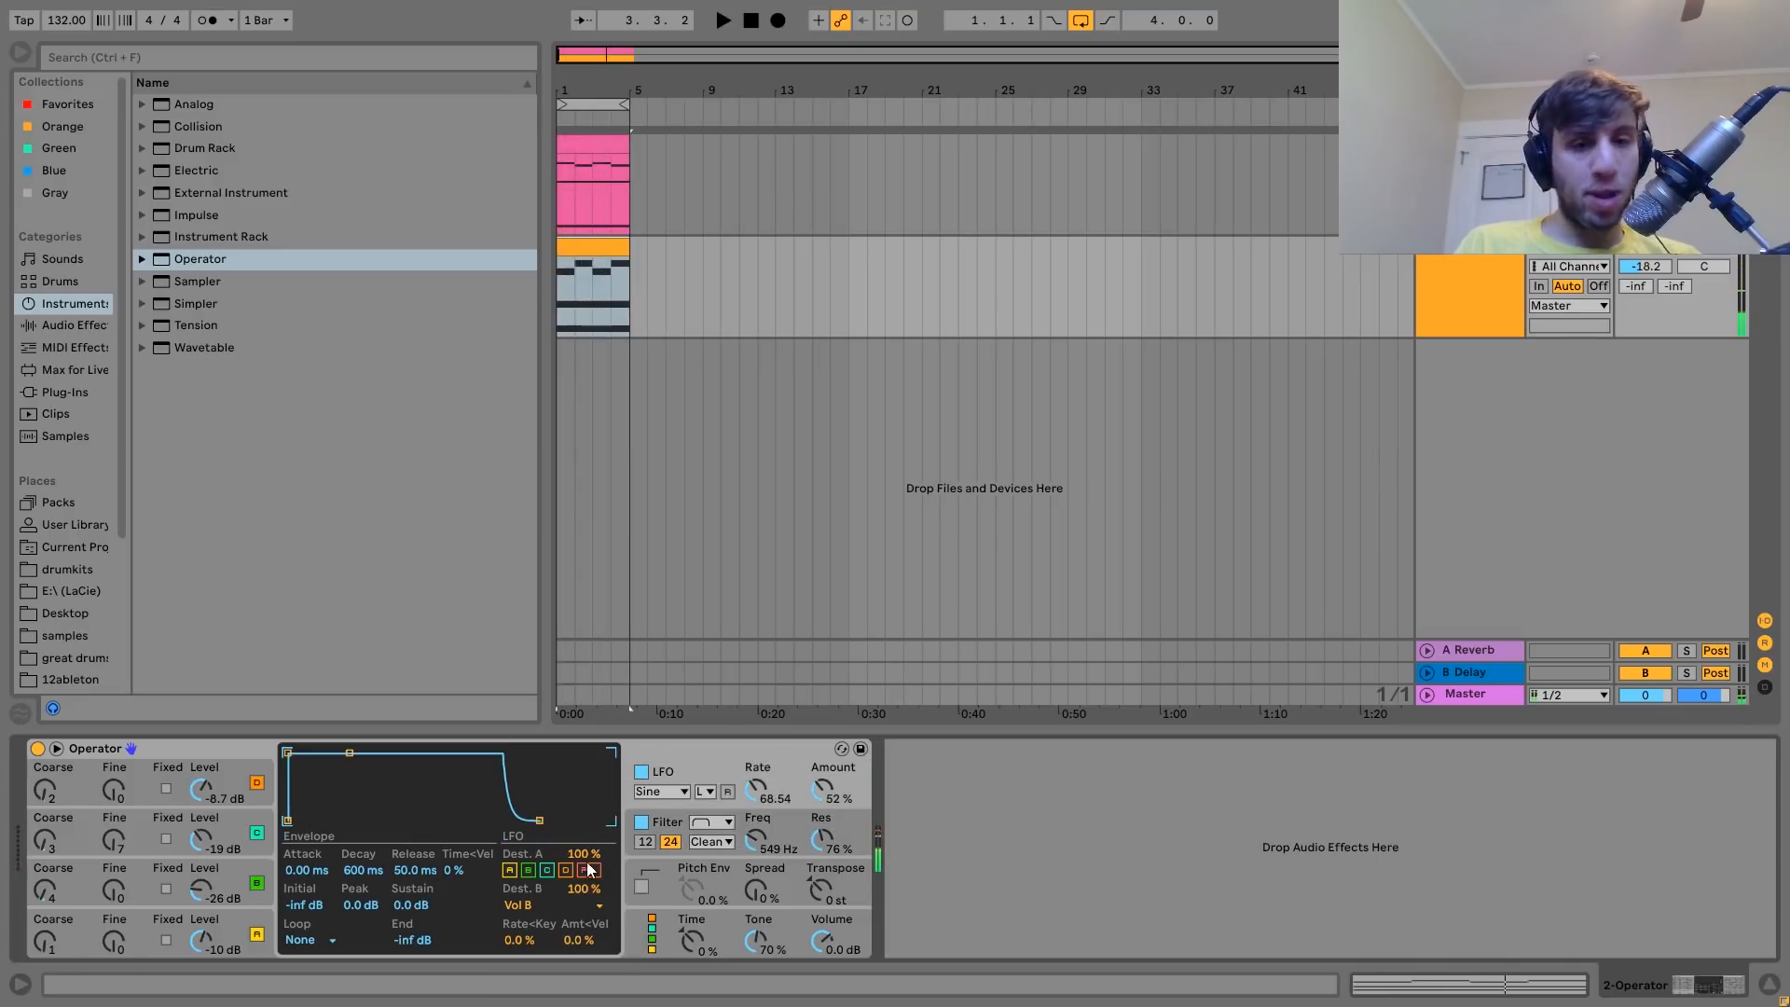
Route the LFO's Dest. A to the filter with an amount of 25 %.
left_click(582, 870)
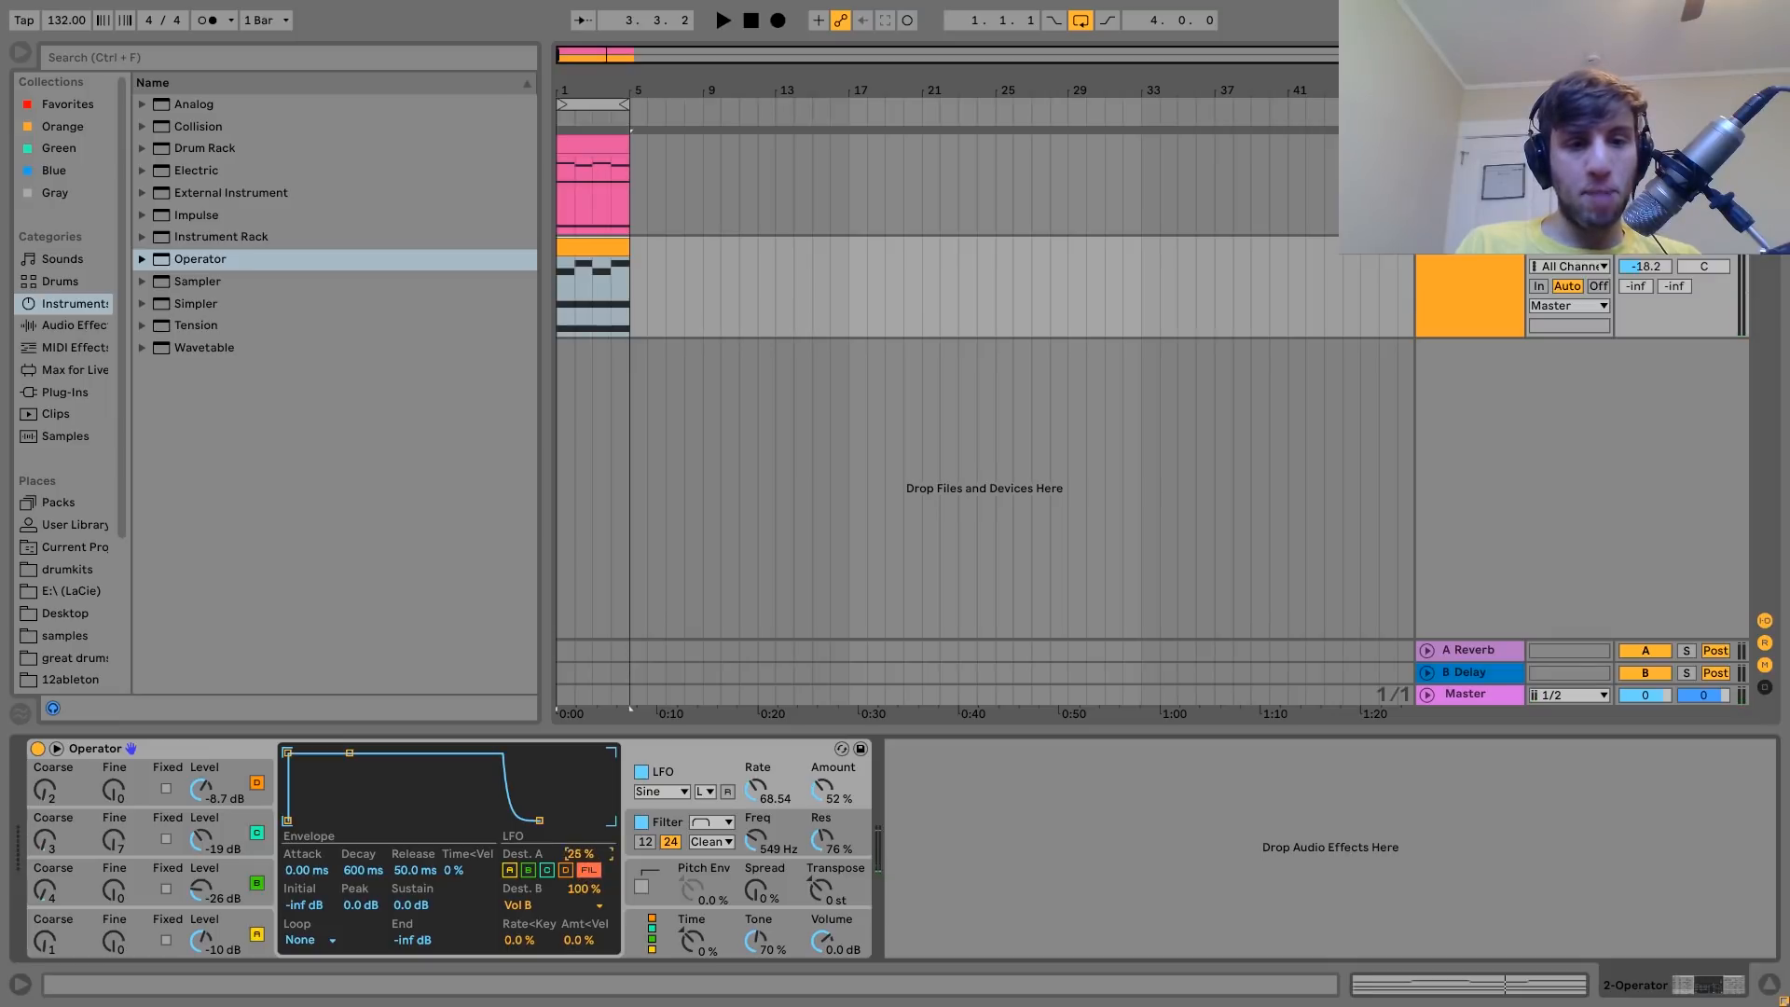
left_click_drag(568, 853, 568, 856)
Set Operator's volume to -11 dB and the Operator track's volume to -10.0 dB while the loop plays.
left_click_drag(825, 937, 825, 970)
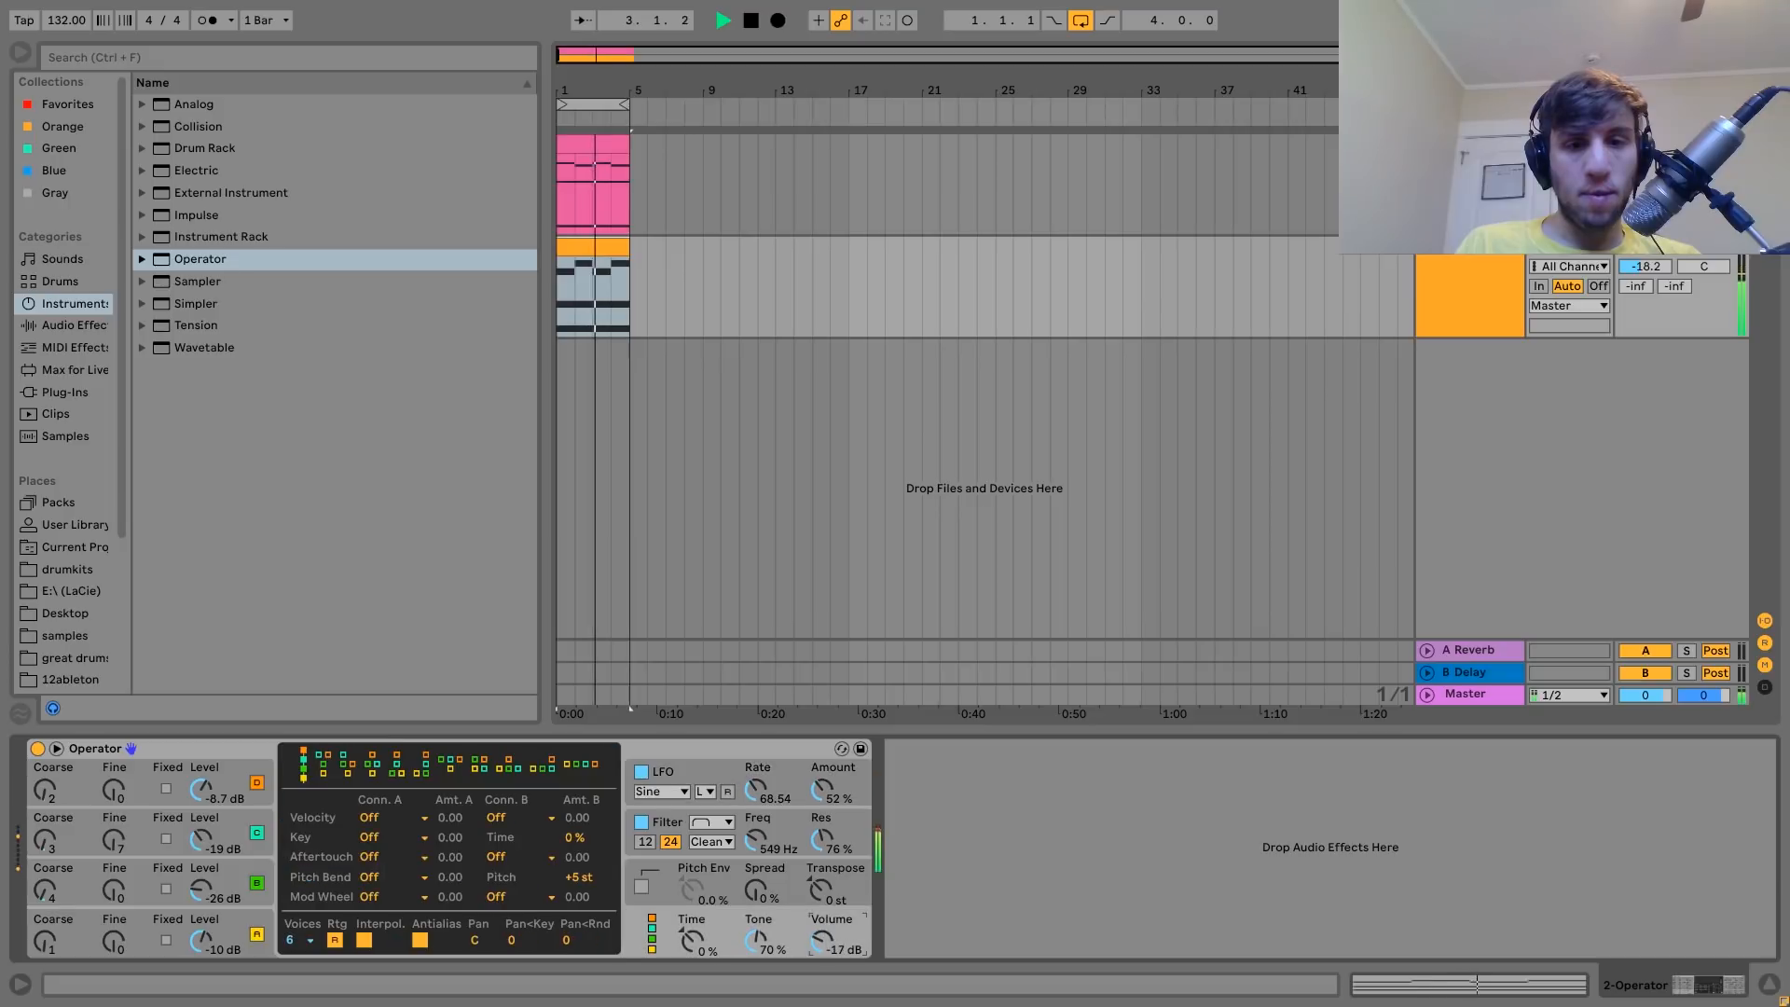
left_click_drag(1645, 266, 1645, 240)
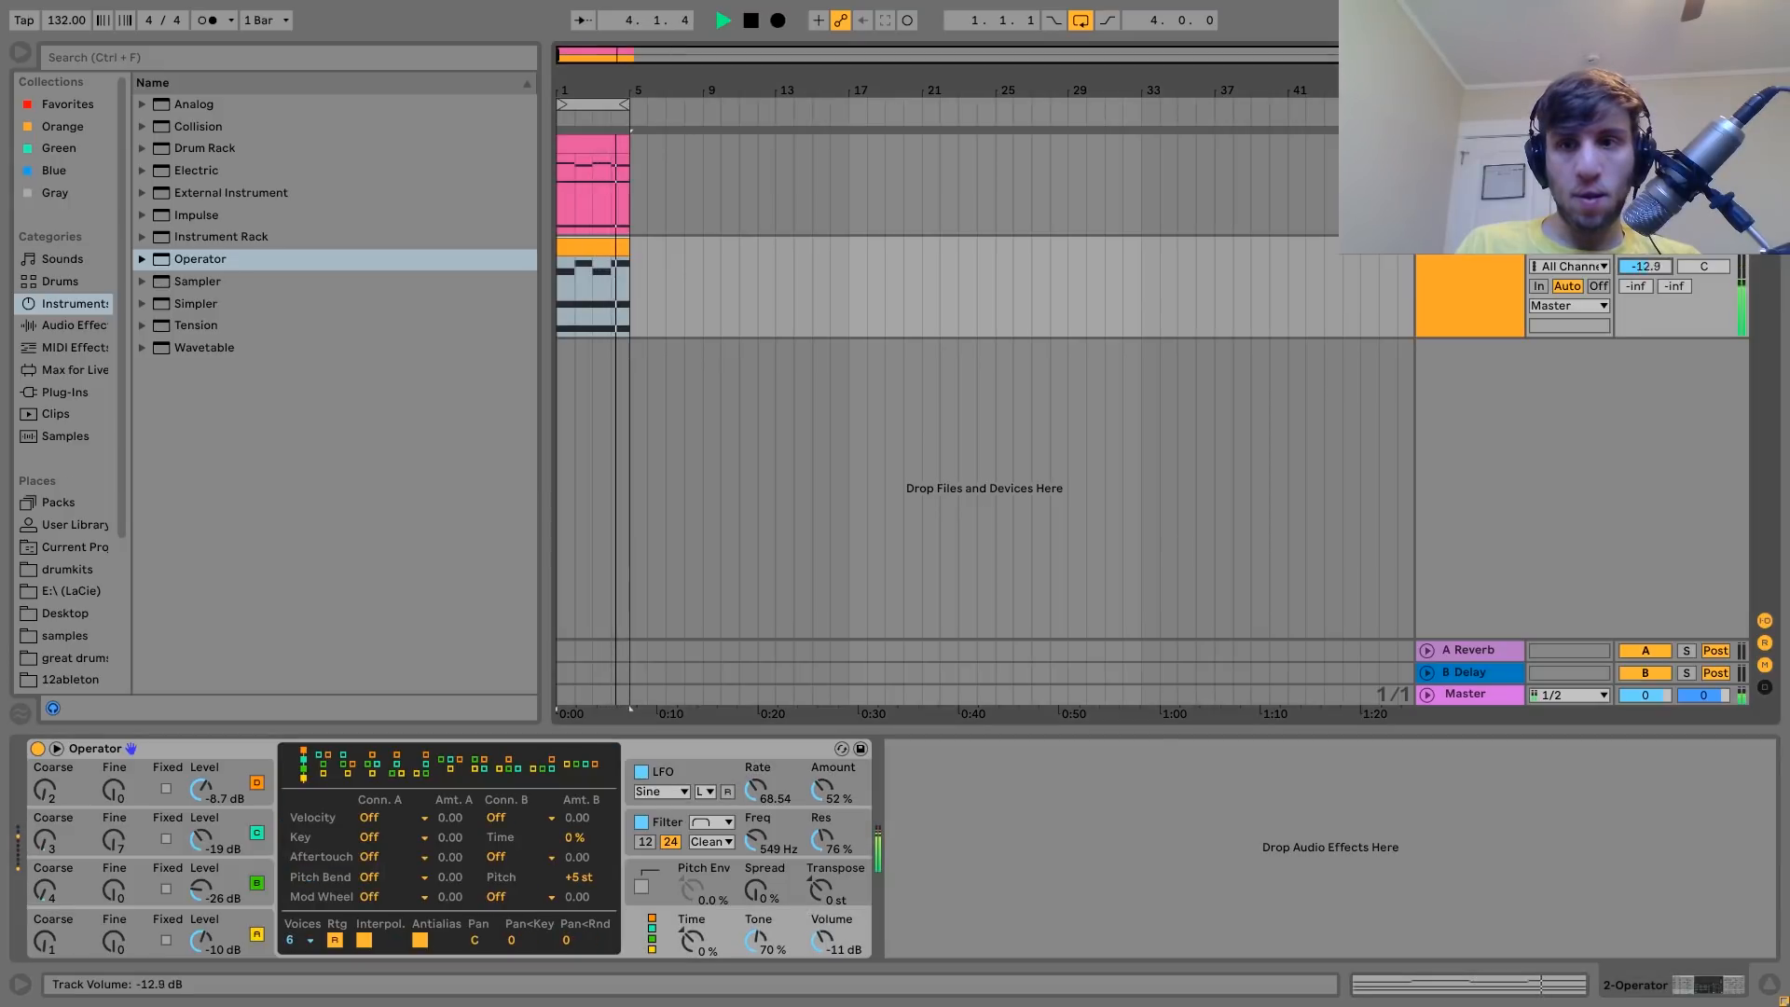
Set the filter's resonance to 53 %, frequency to 639 Hz and slope to 12, listening to the loop.
left_click_drag(822, 839, 821, 863)
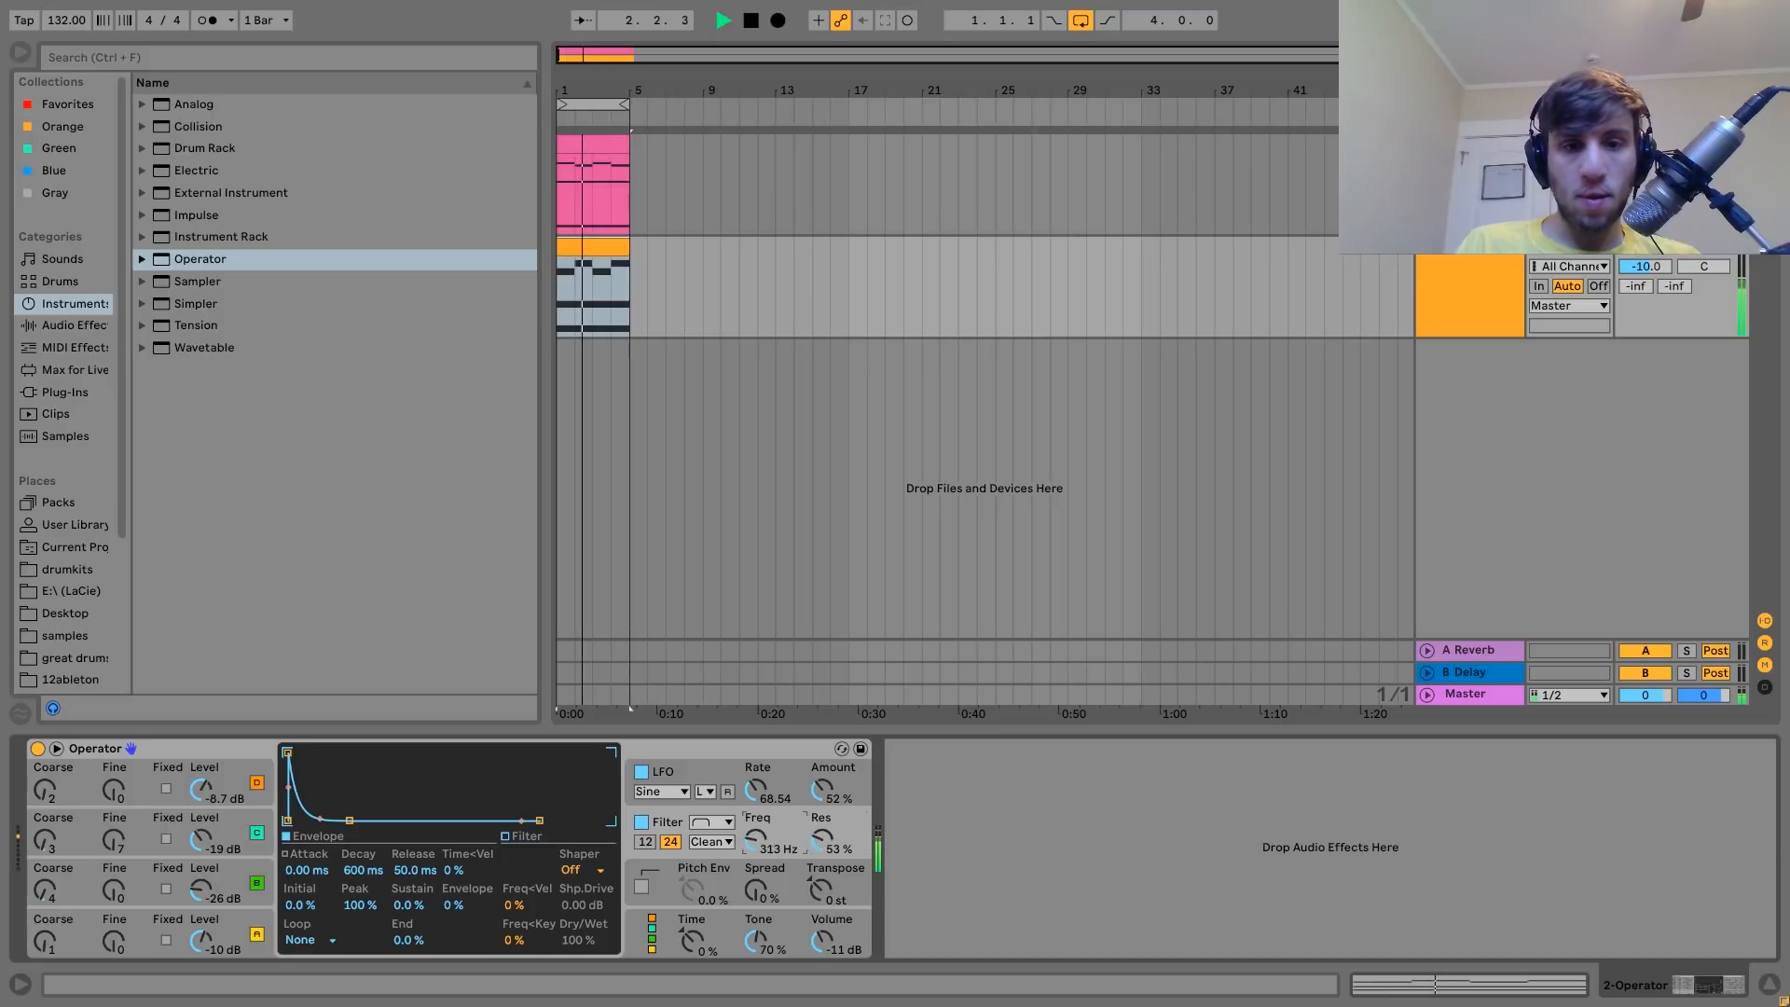
left_click_drag(756, 839, 756, 821)
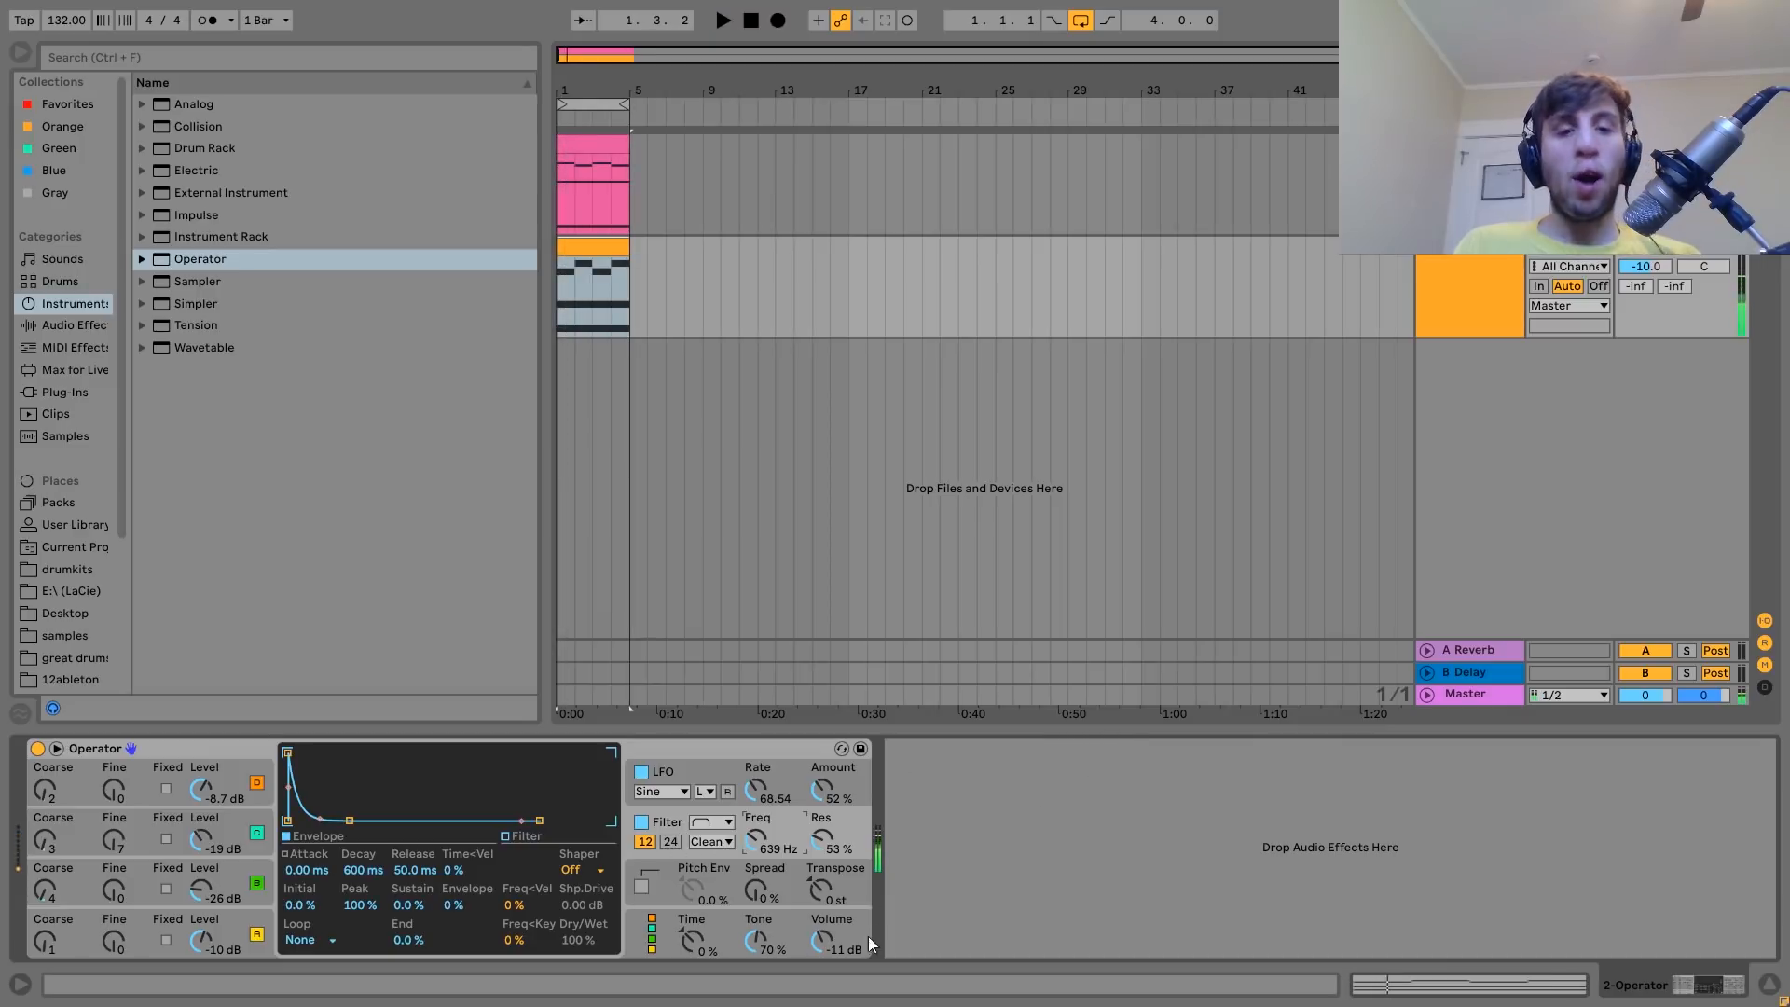
key("space")
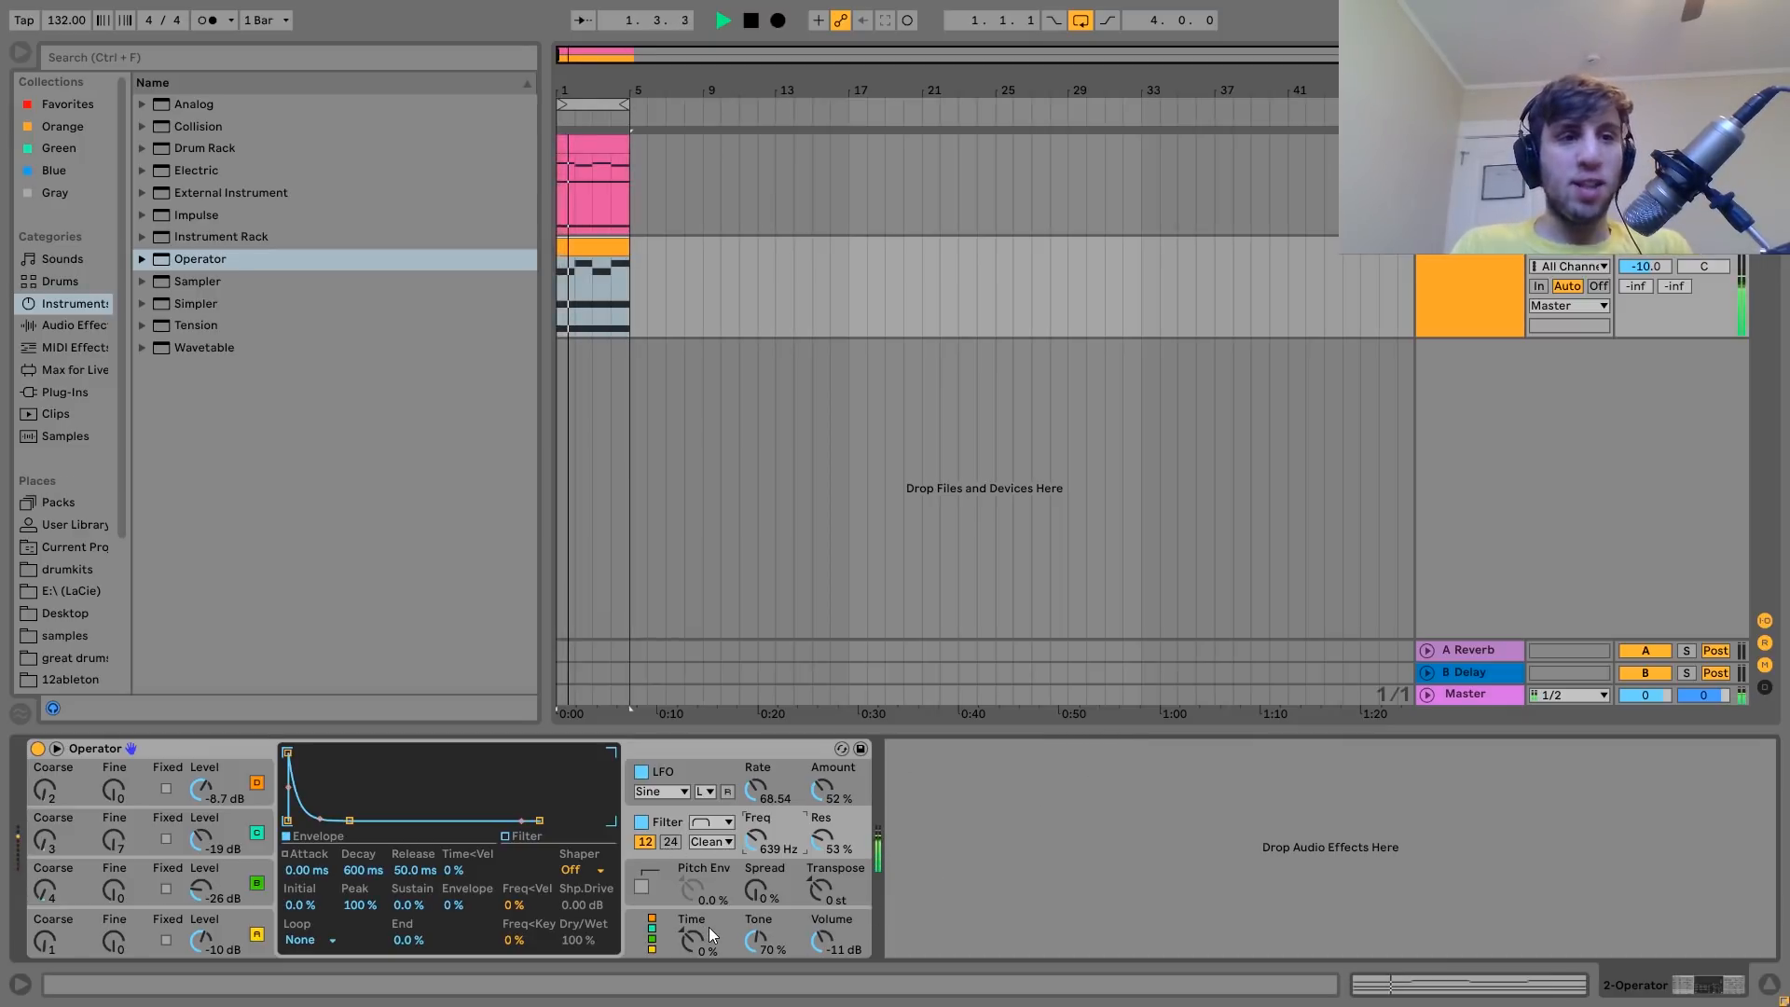
key("space")
Add a Chorus audio effect after Operator and set its modulation amount to 5.22 ms and rate to 0.38 Hz.
left_click(82, 326)
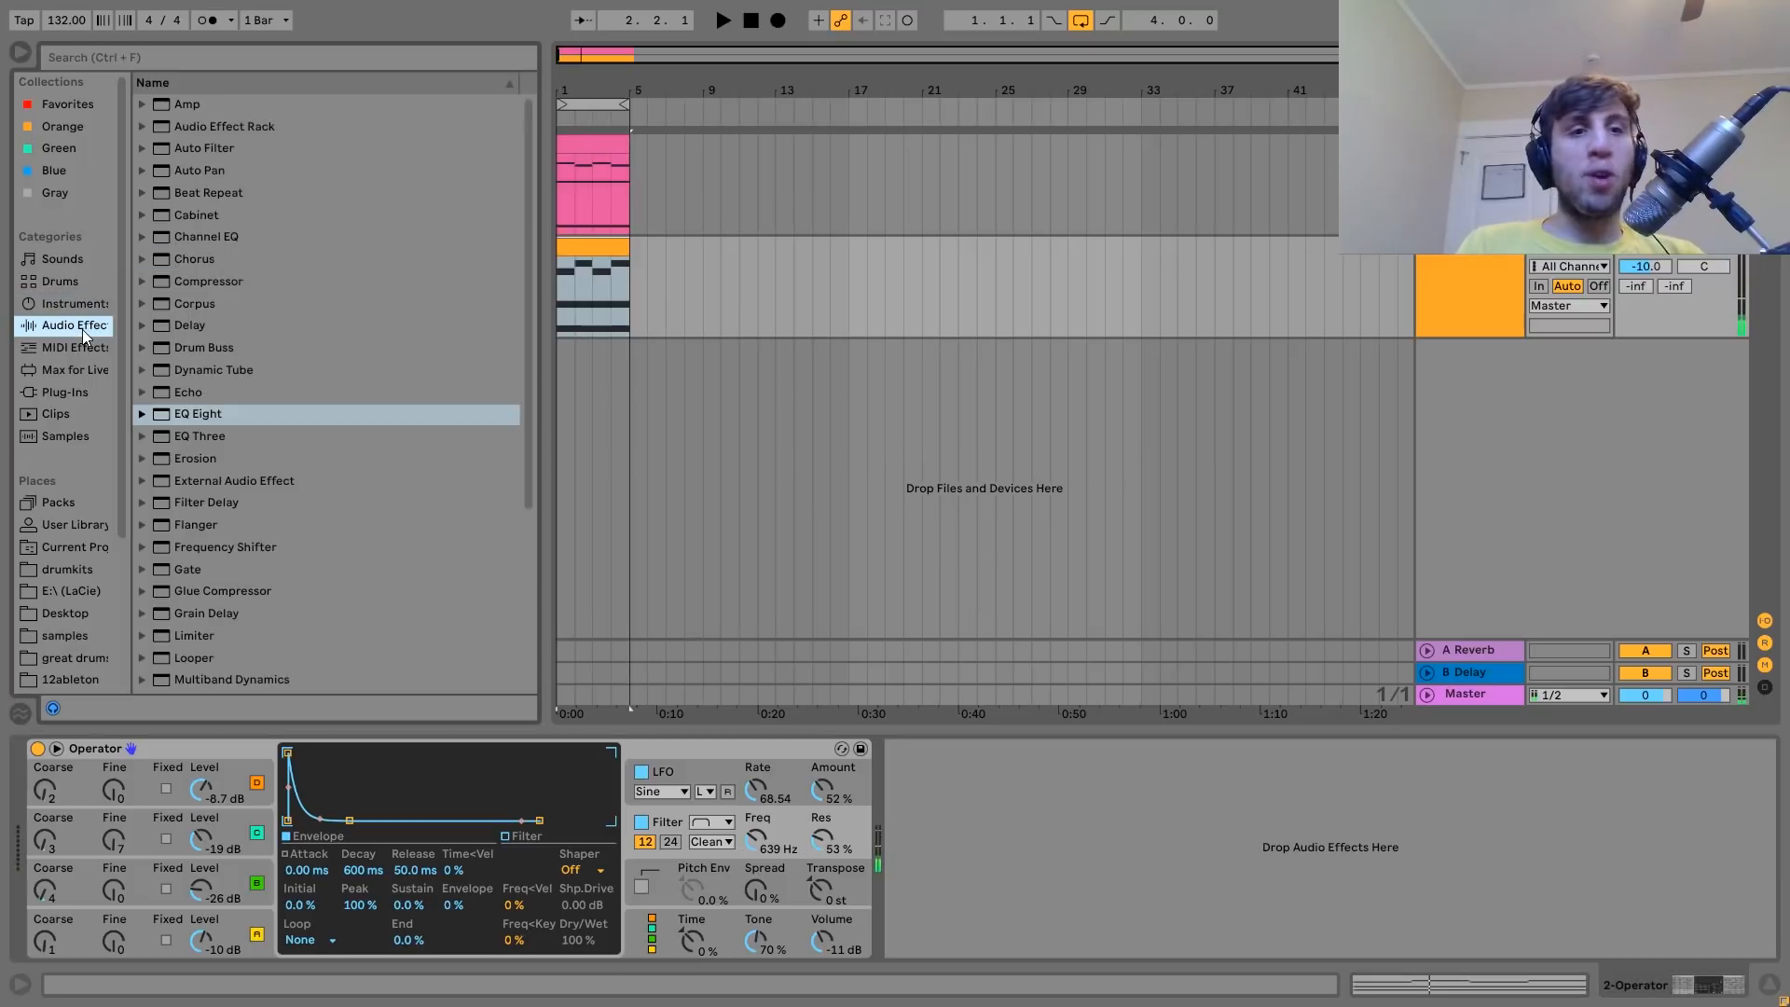
double_click(195, 261)
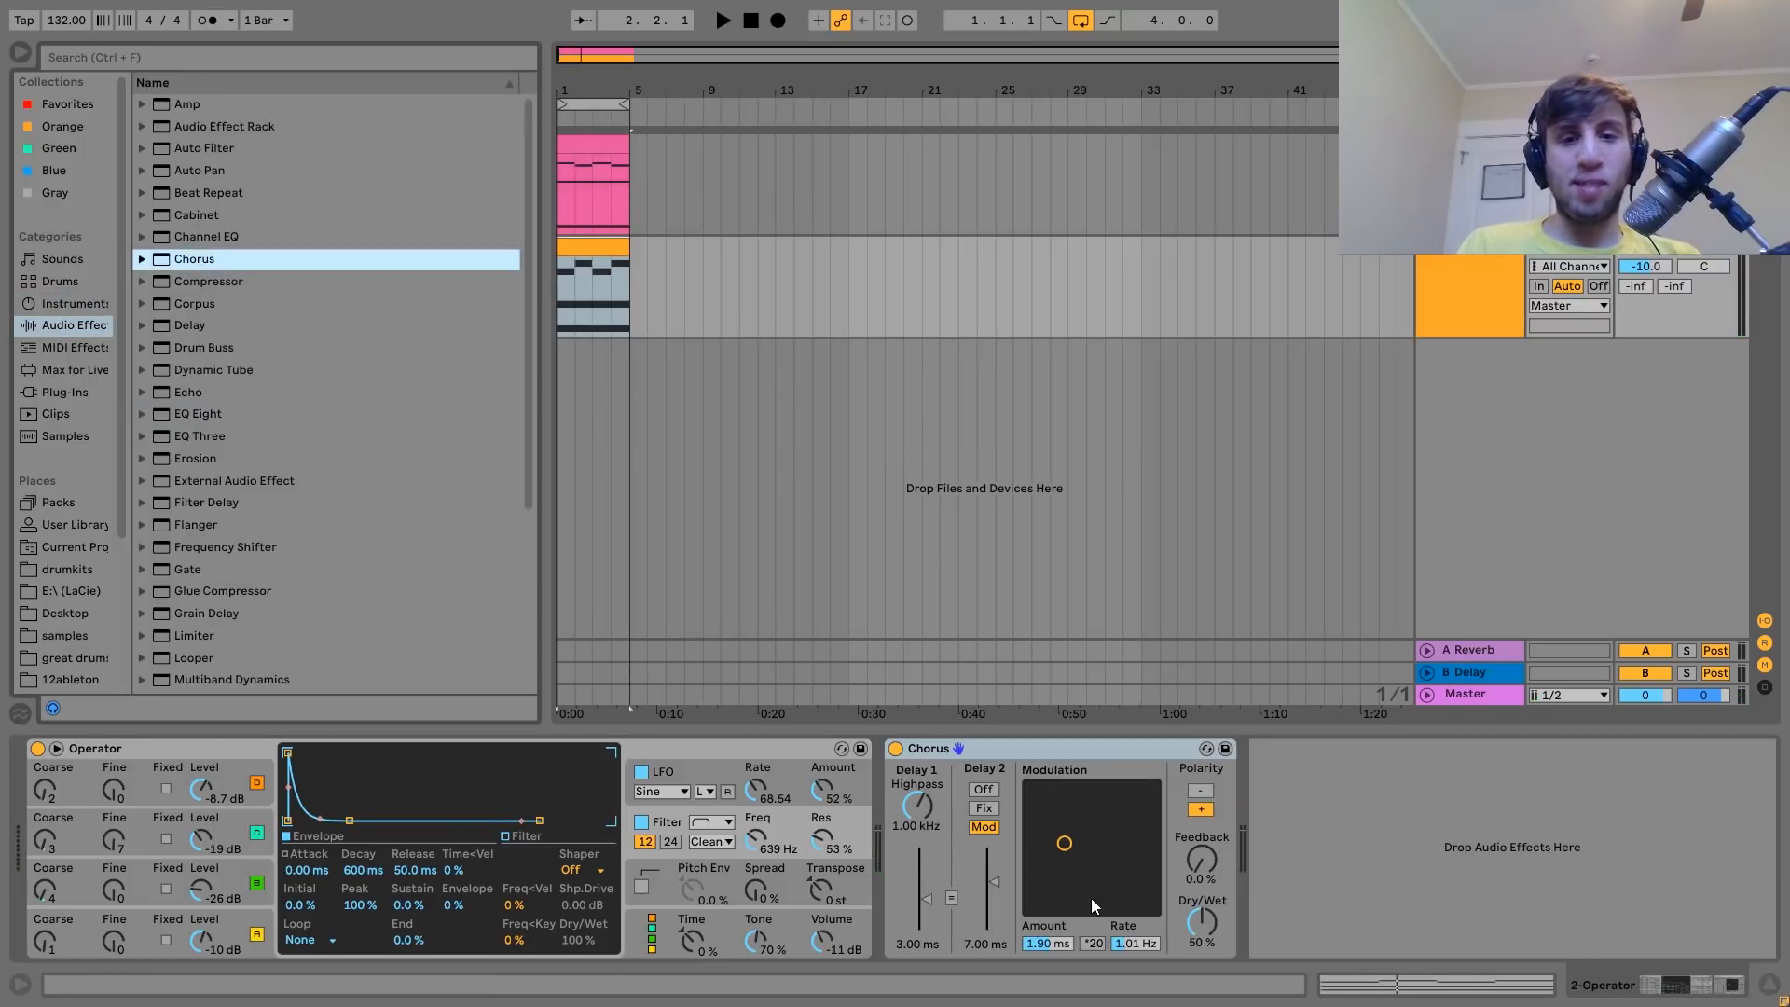
key("space")
left_click_drag(1049, 815, 1048, 802)
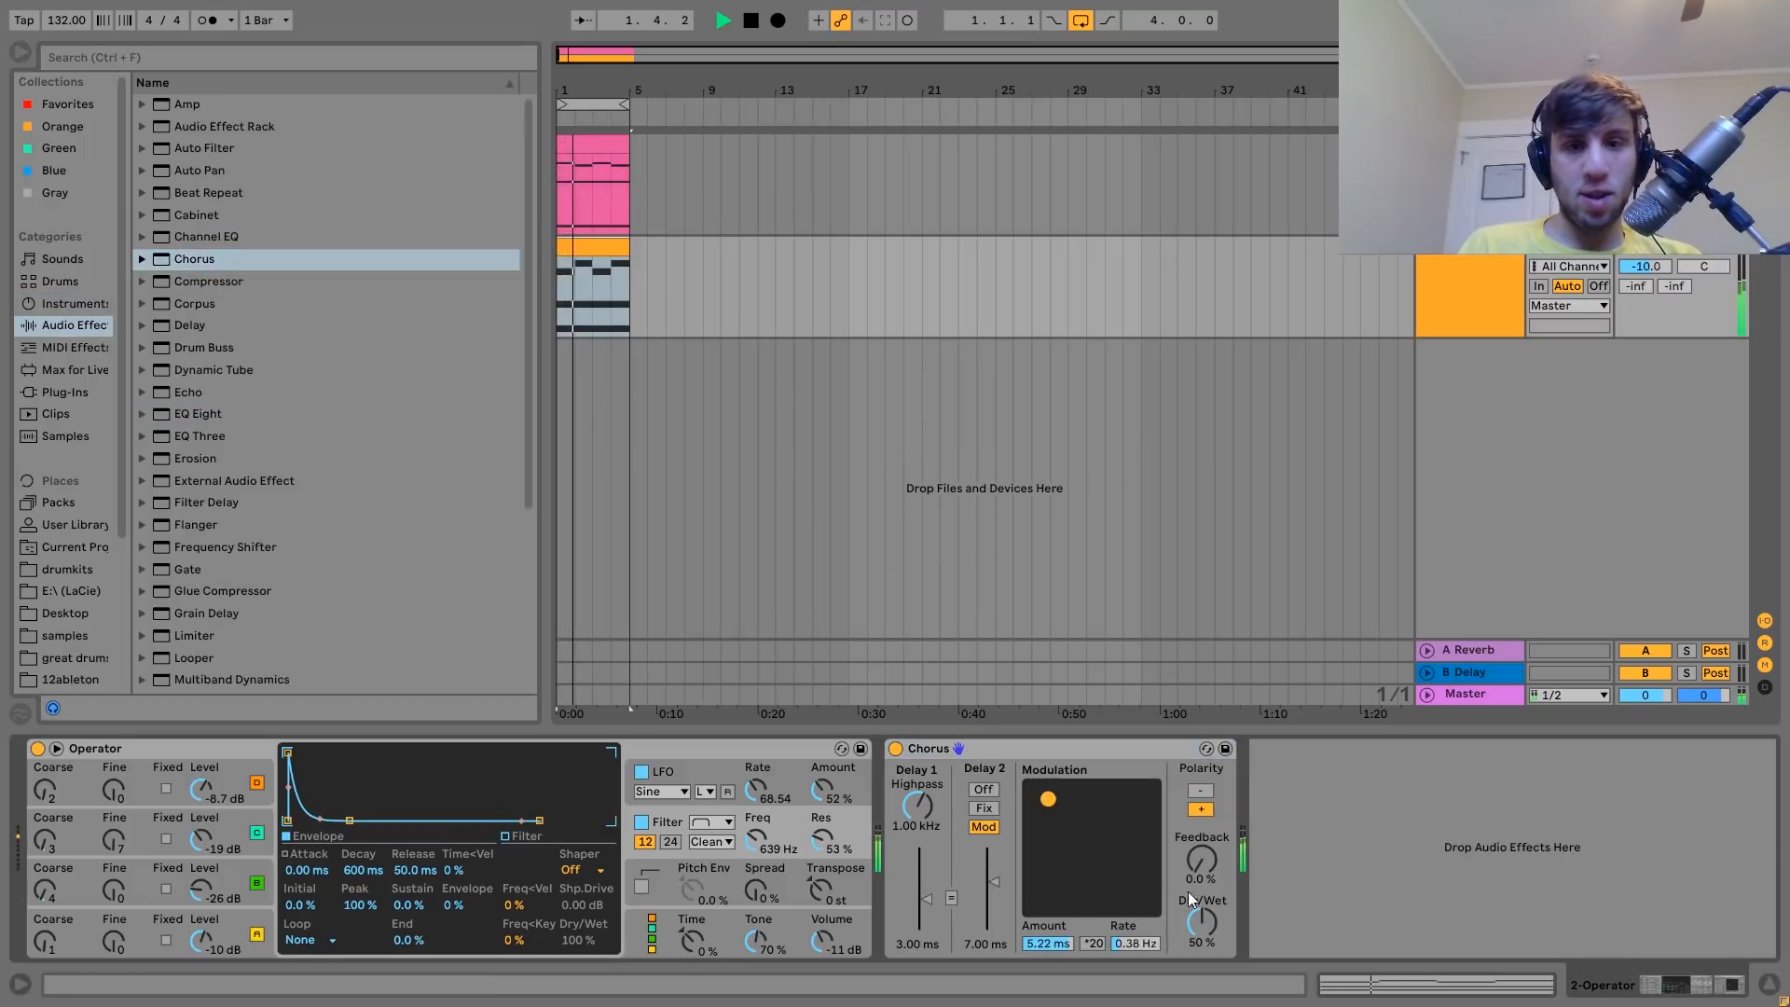
Set the Chorus's dry/wet to 38 %, feedback to 55 %, highpass to 344 Hz and Delay 2 time to 9.21 ms.
left_click_drag(1191, 899, 1191, 909)
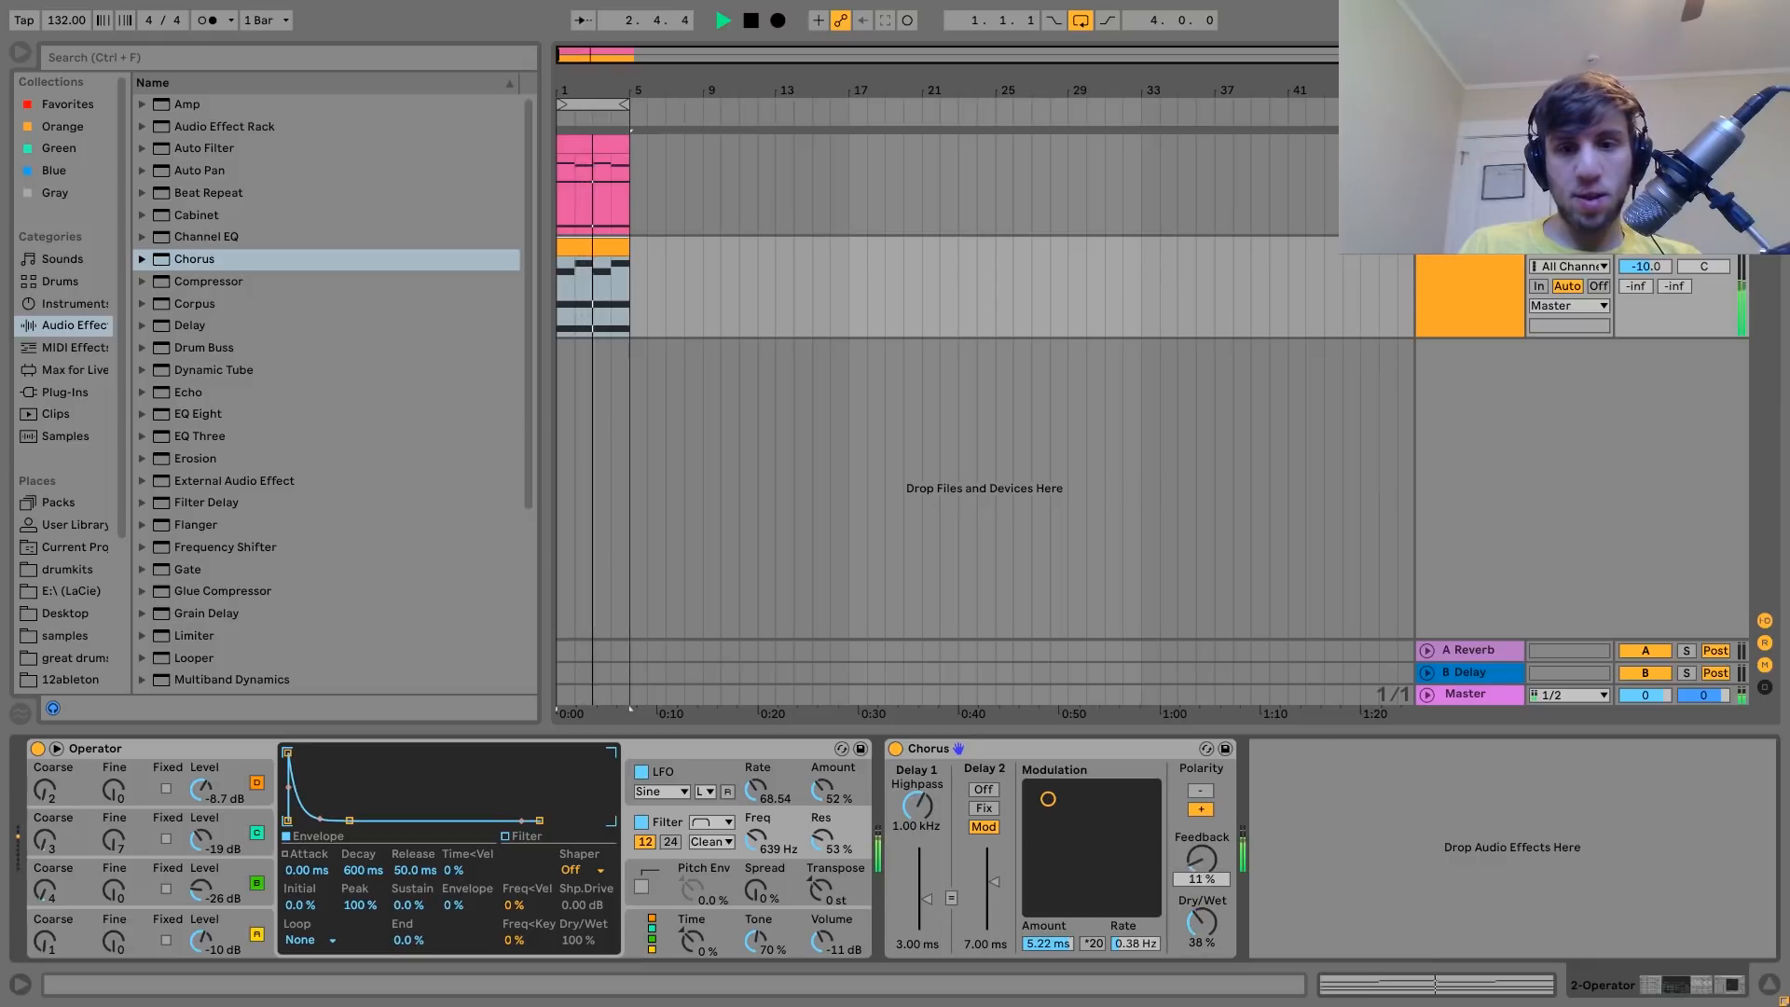
right_click(1203, 888)
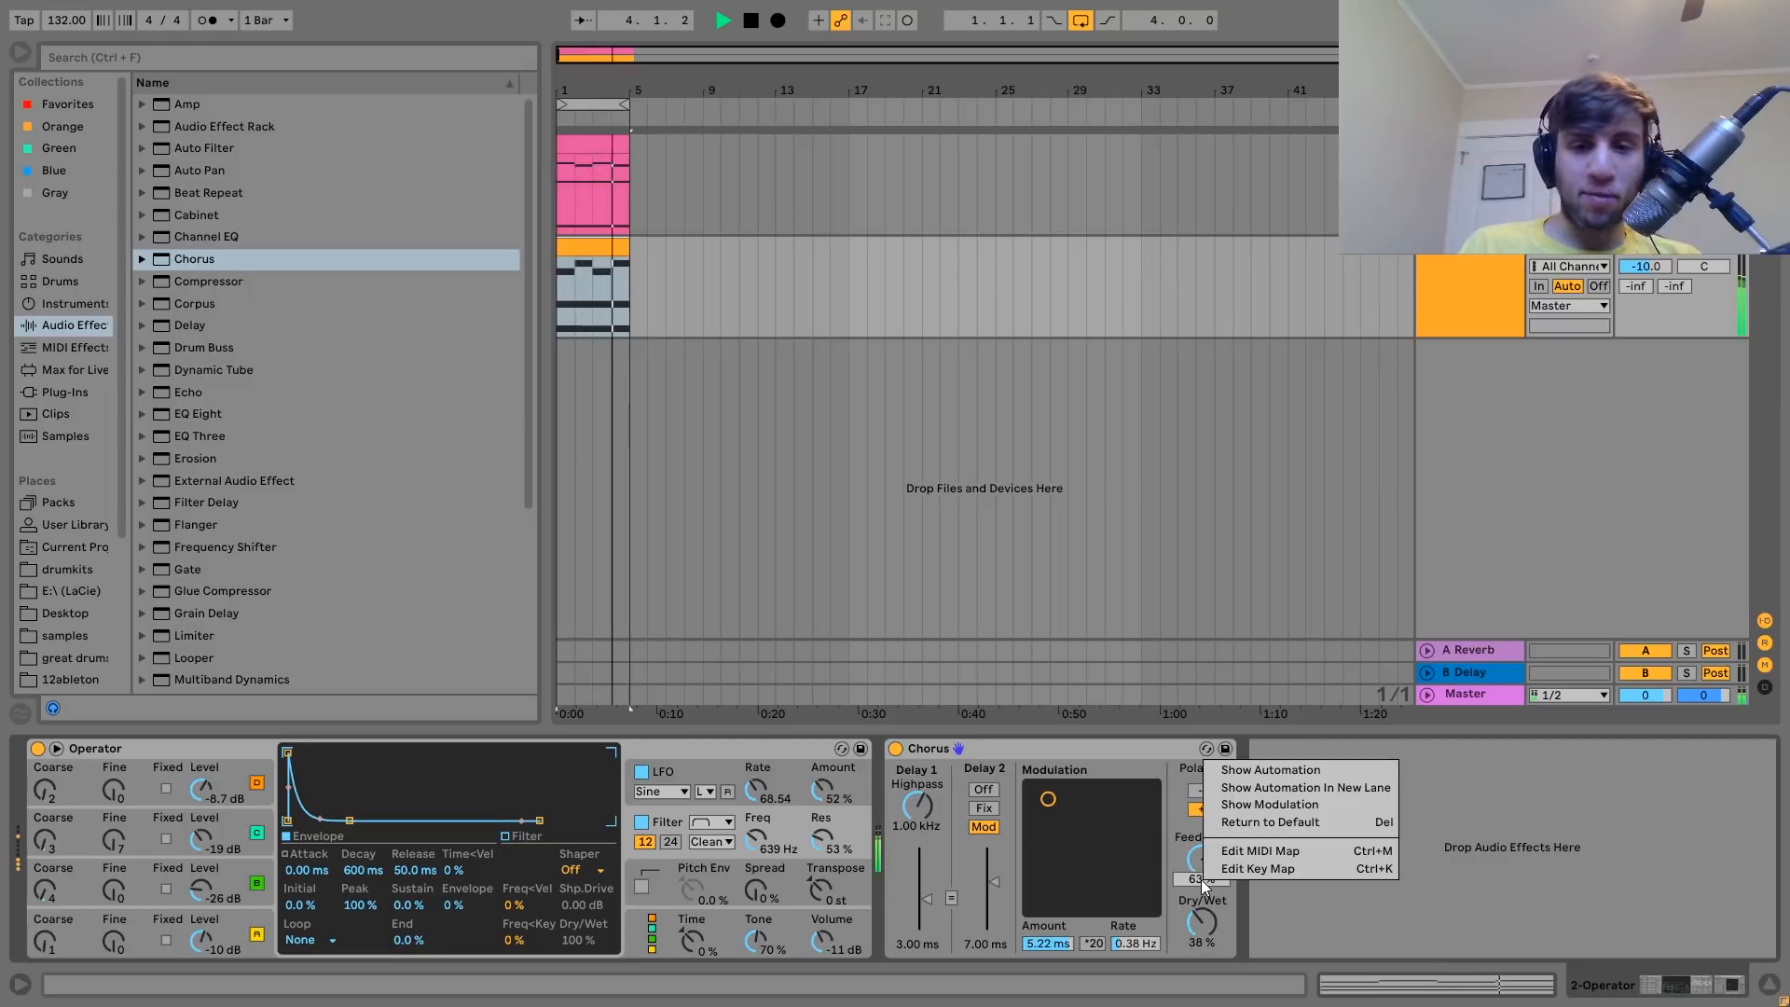
left_click(1202, 880)
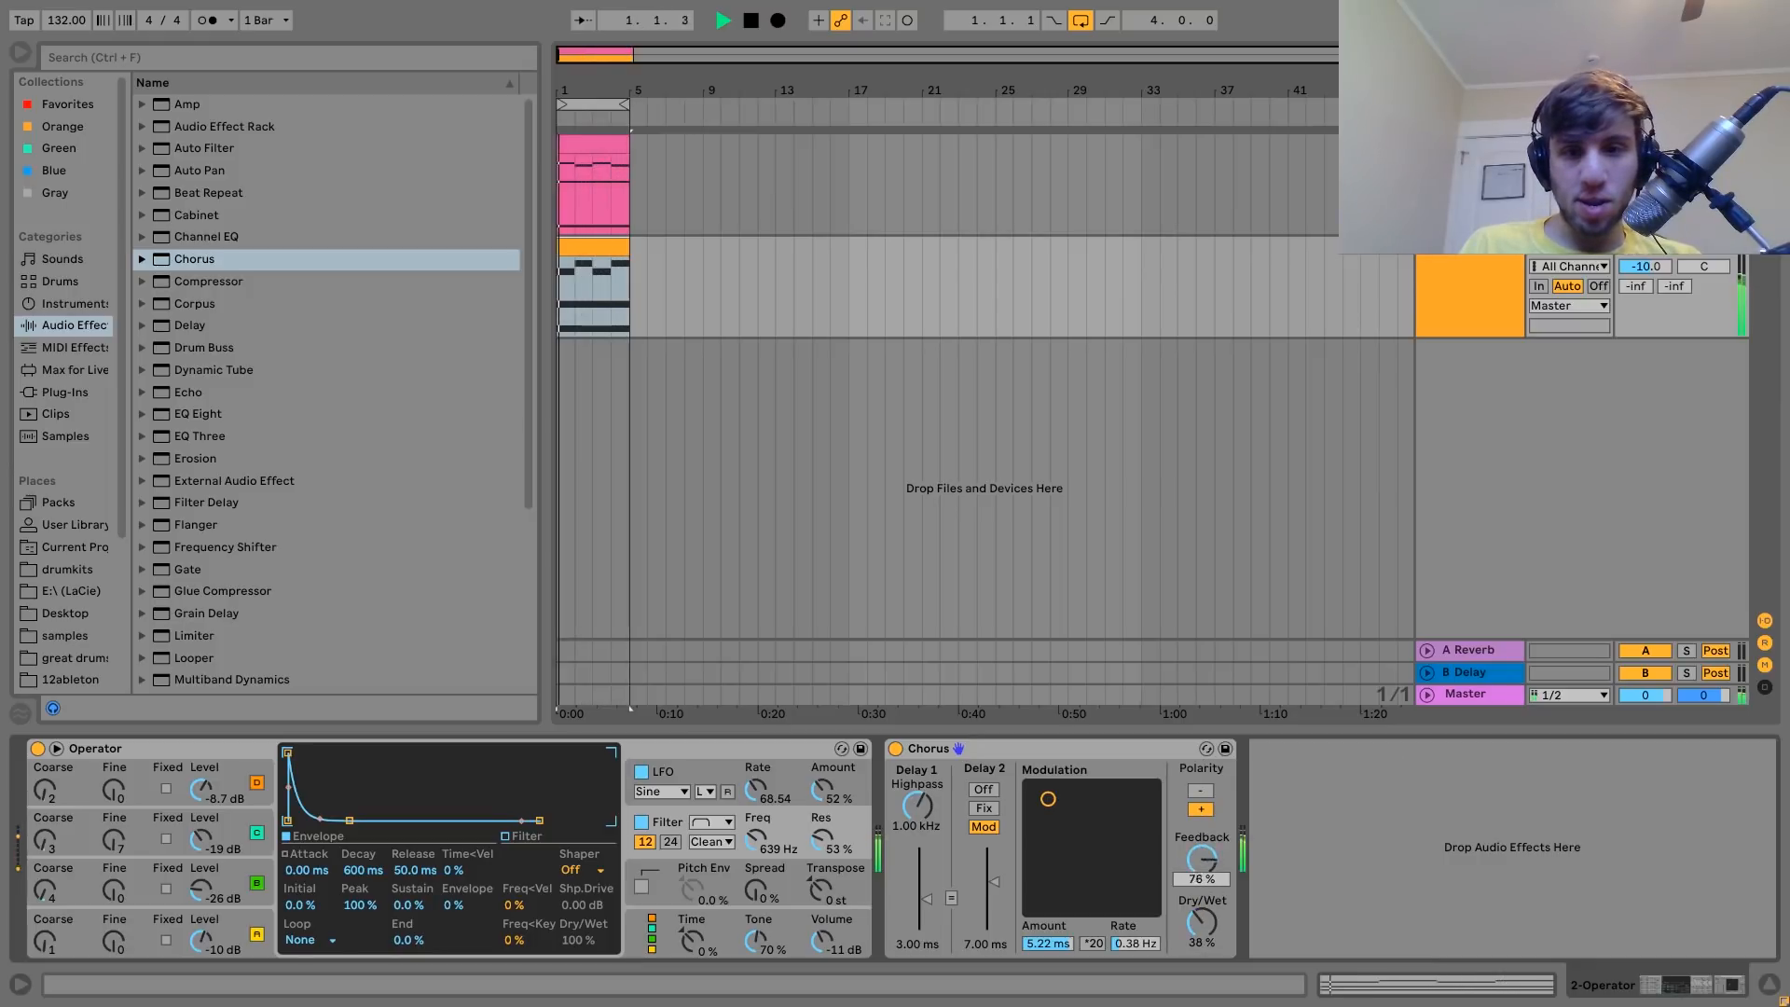
left_click_drag(1206, 880, 1205, 899)
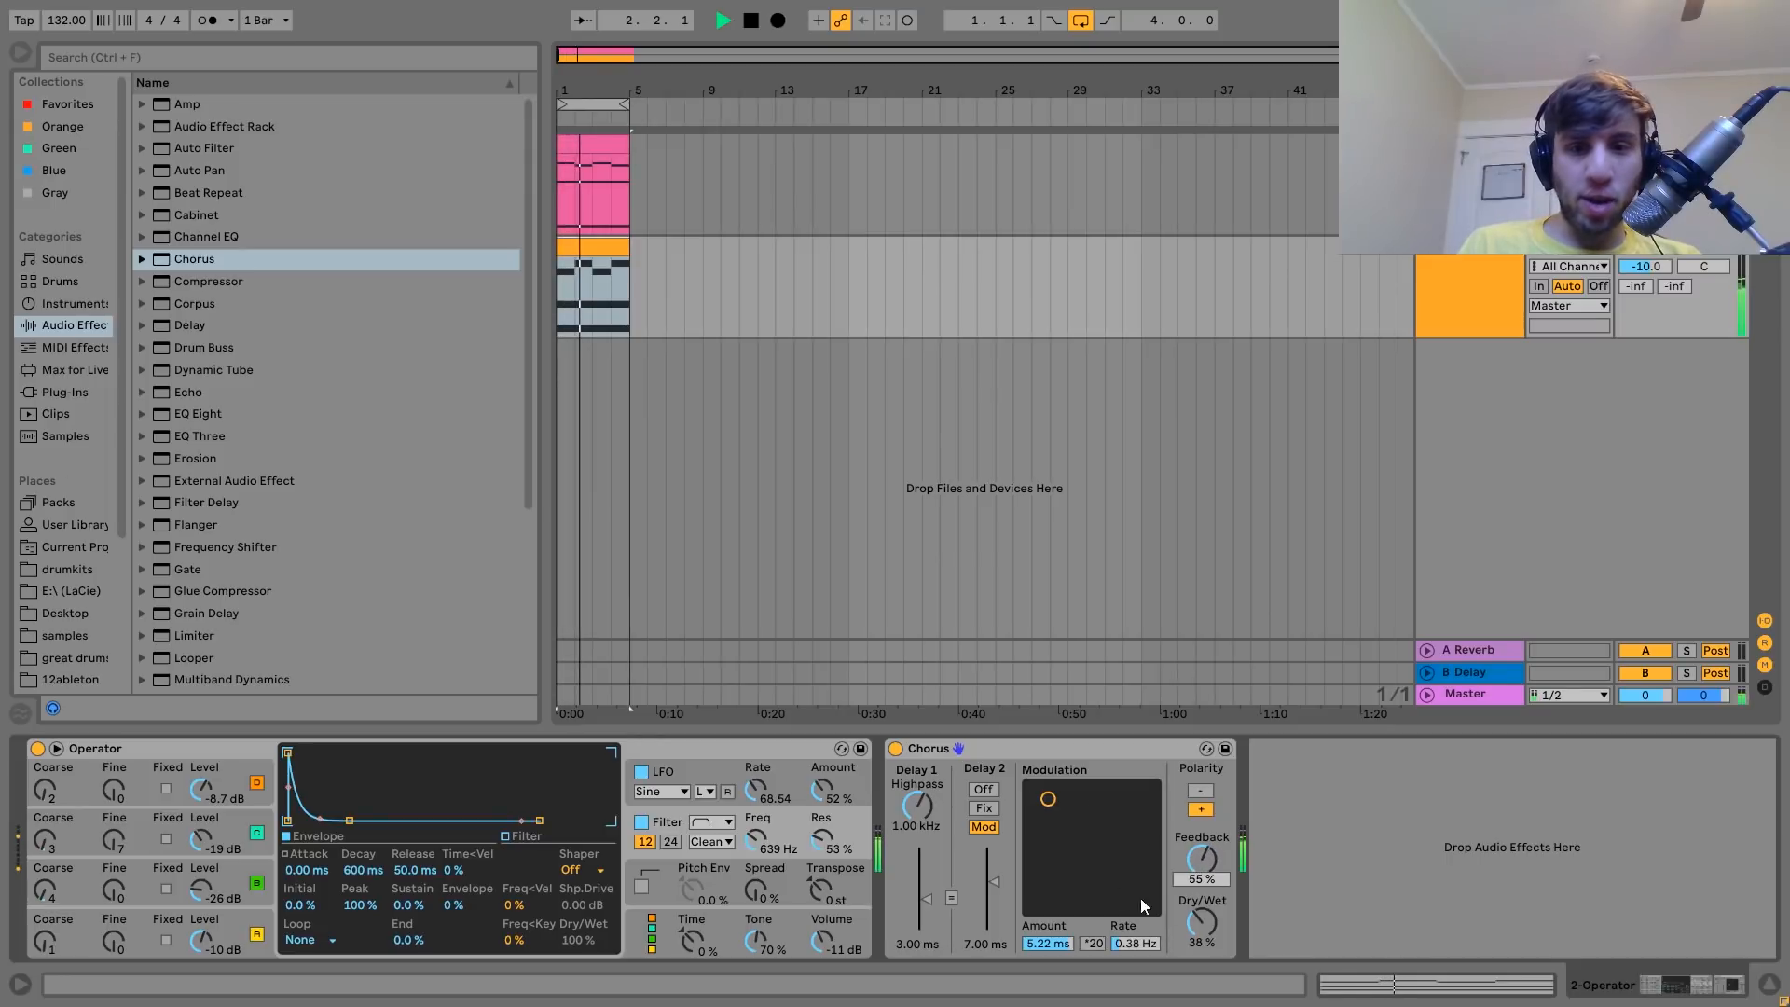
left_click_drag(921, 826, 990, 901)
left_click(986, 810)
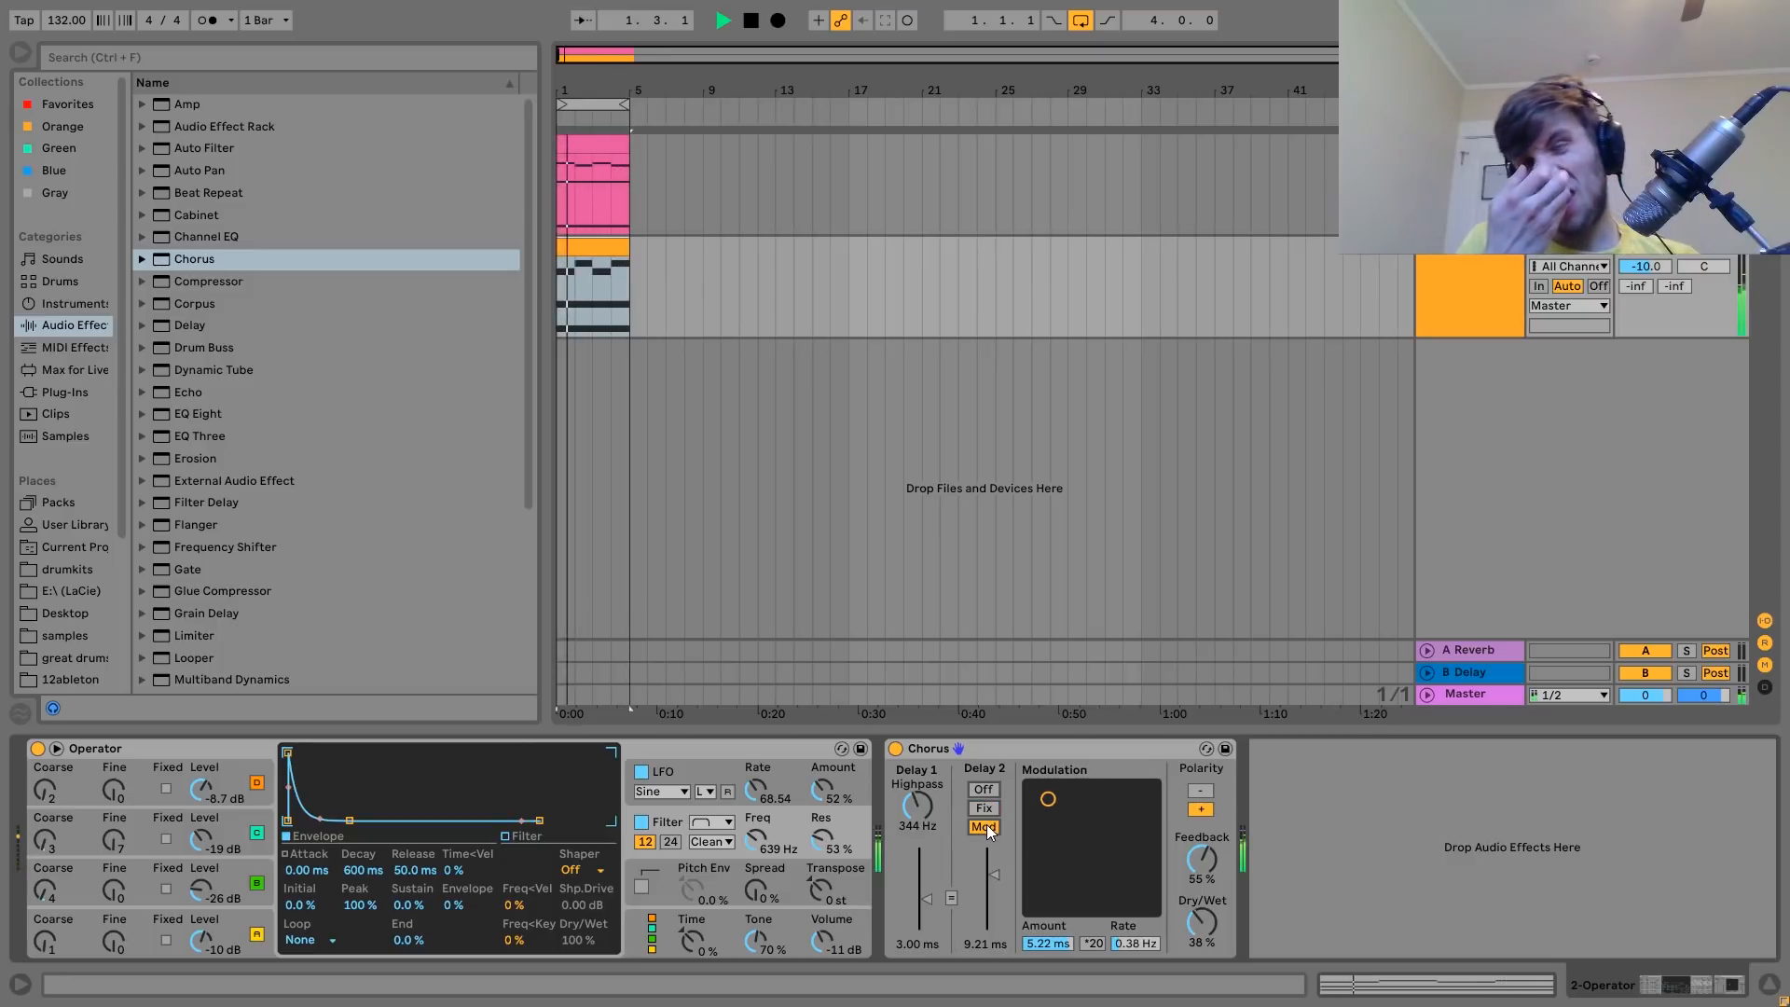
Add a Phaser audio effect after the Chorus and set its LFO amount to 84.1 %.
scroll(452, 479, "down", 3)
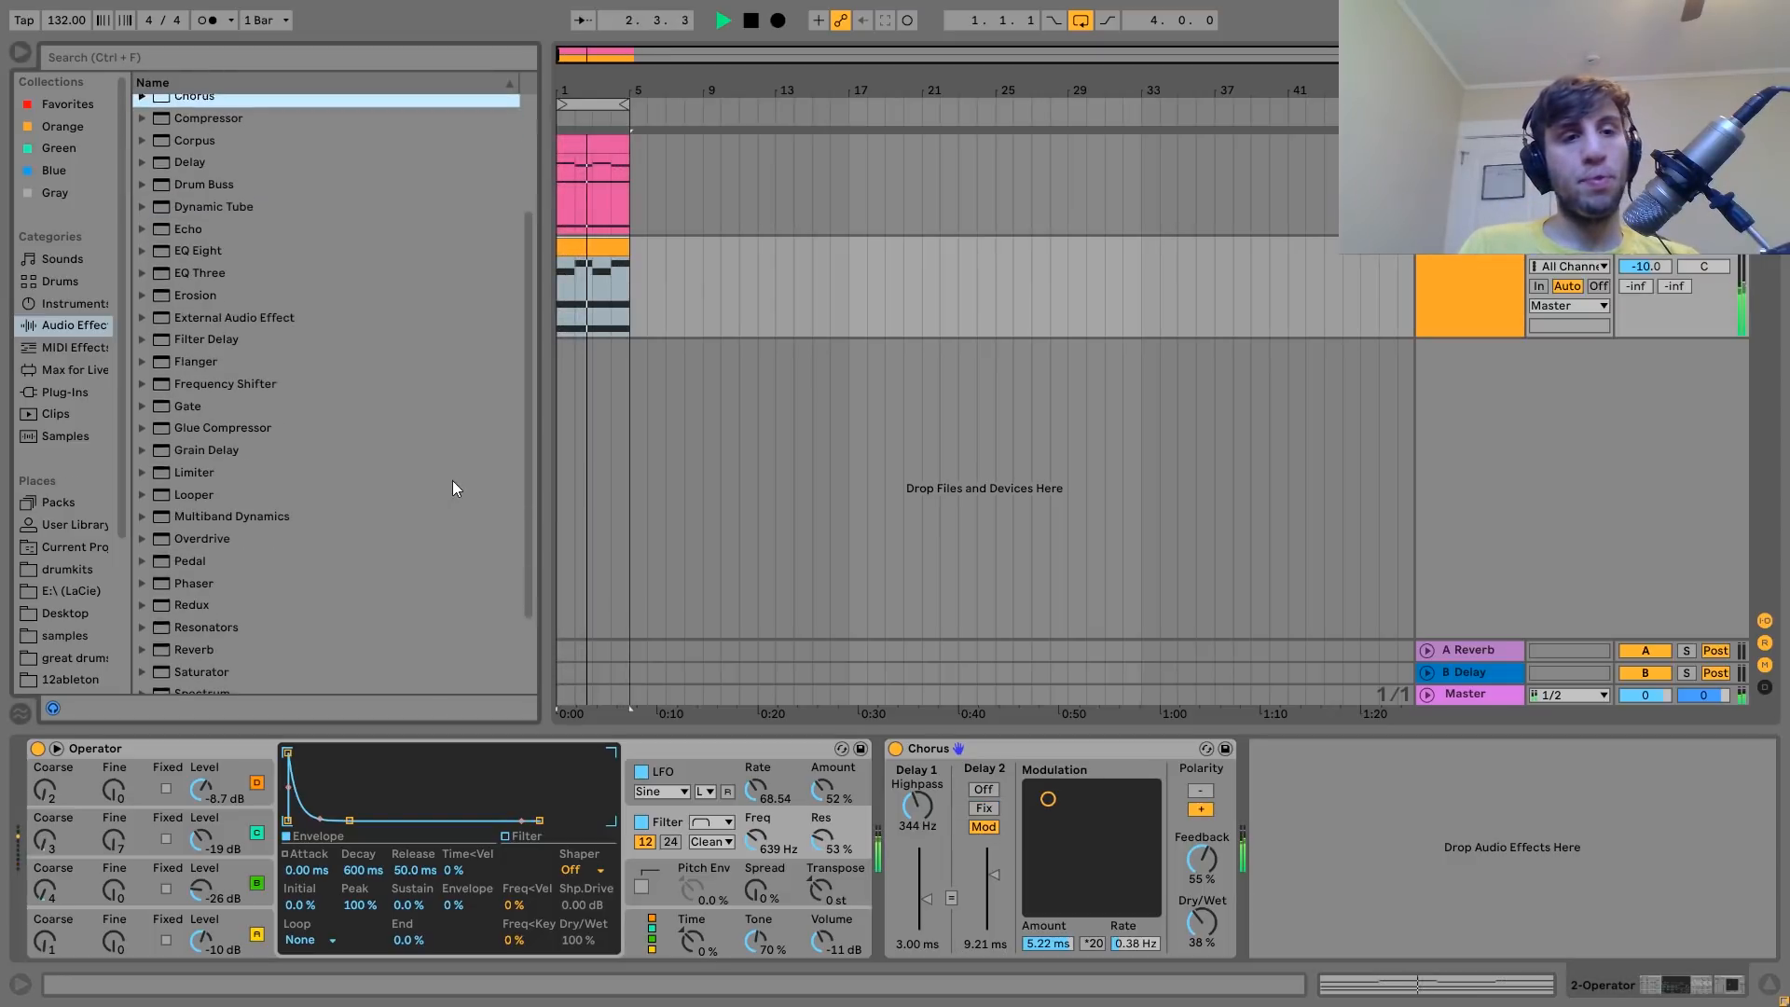
scroll(432, 455, "up", 3)
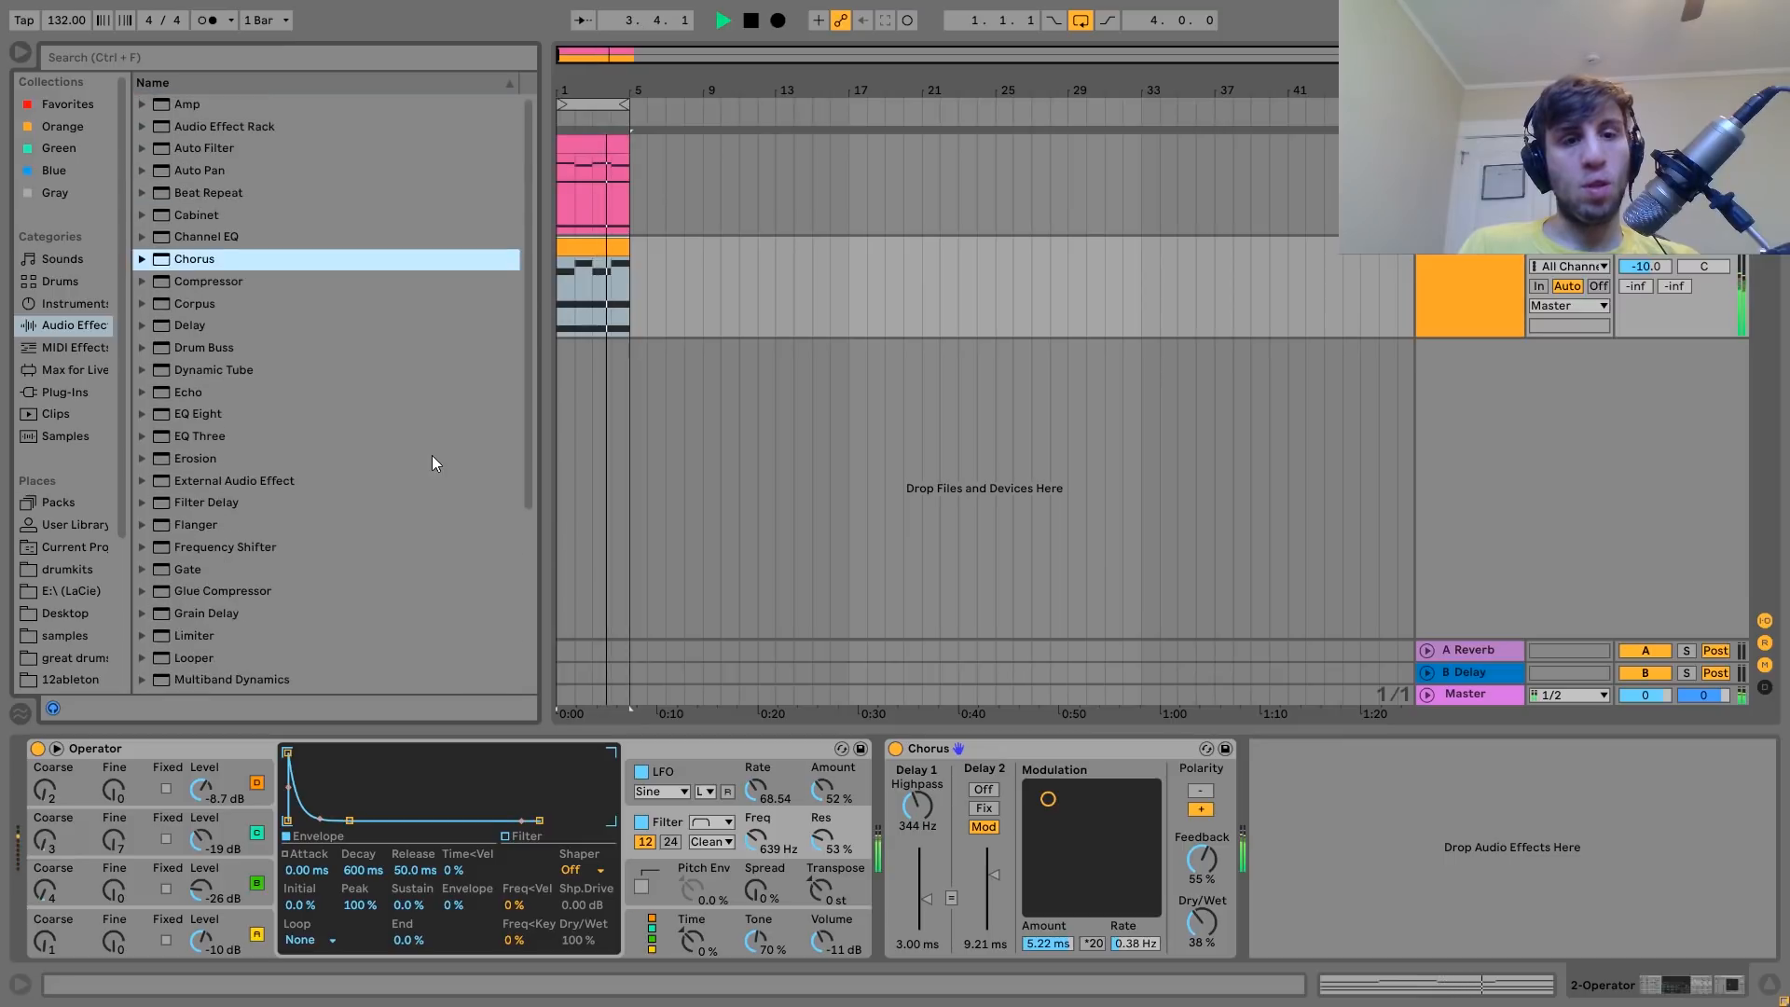
key("space")
scroll(356, 613, "down", 4)
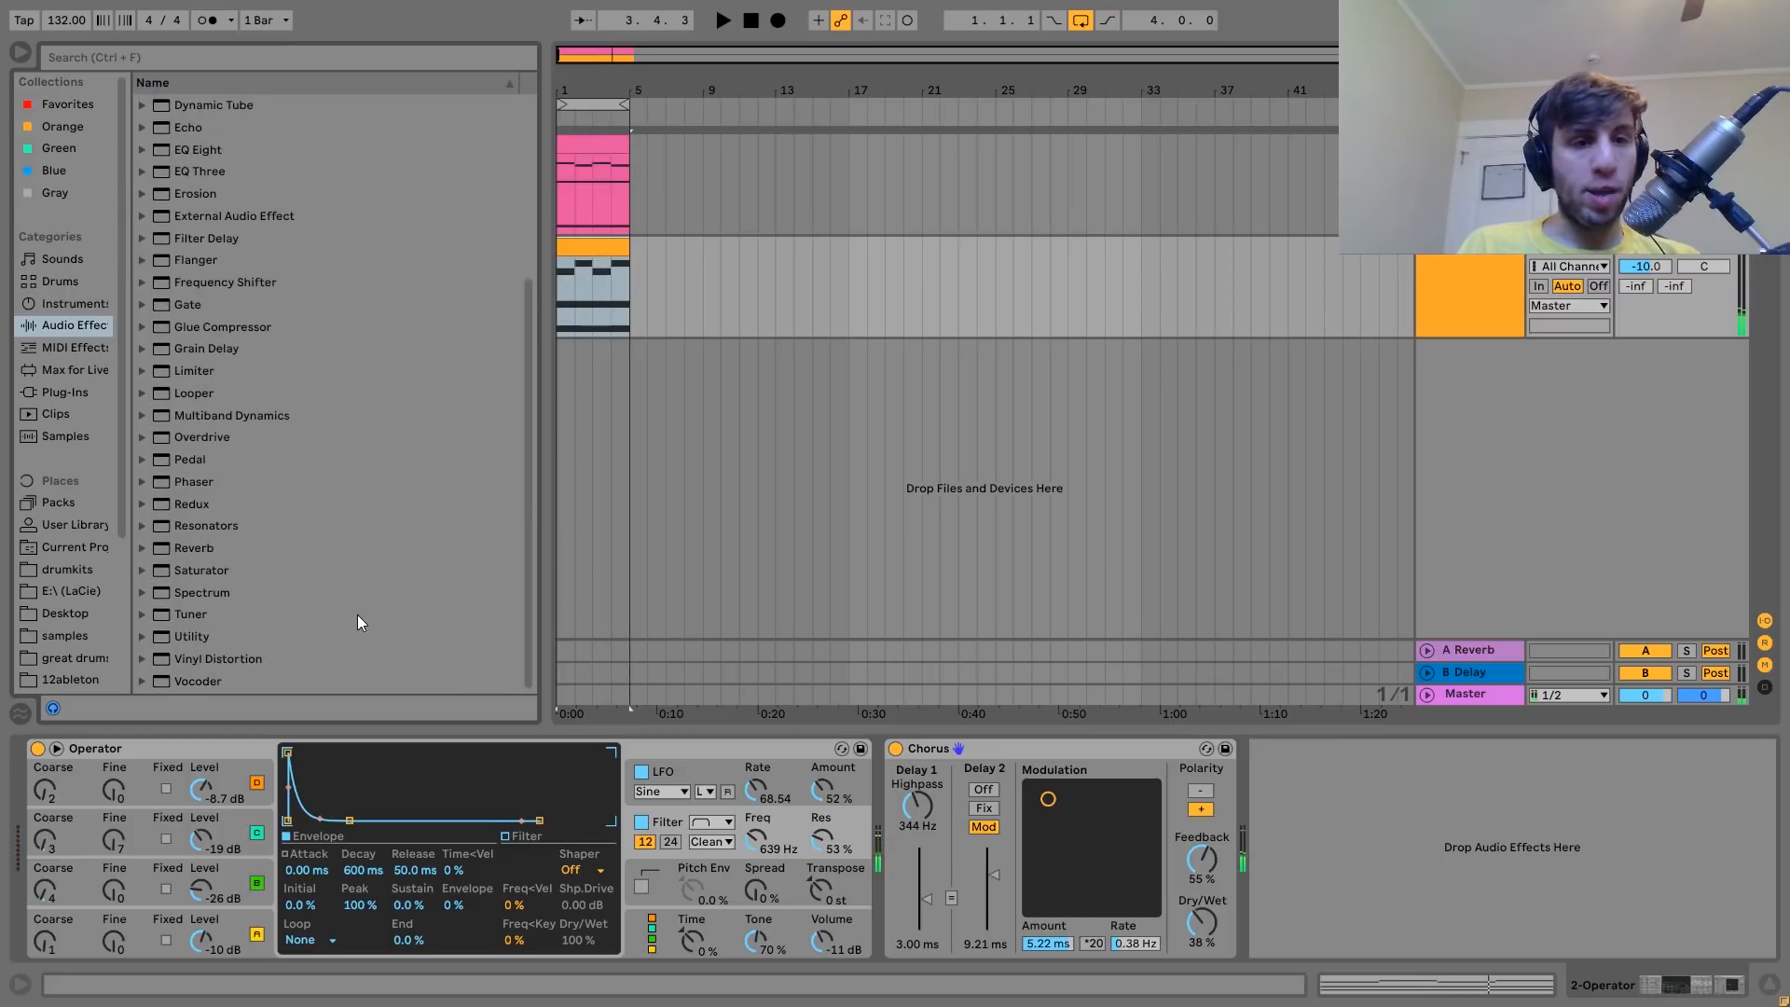
double_click(194, 482)
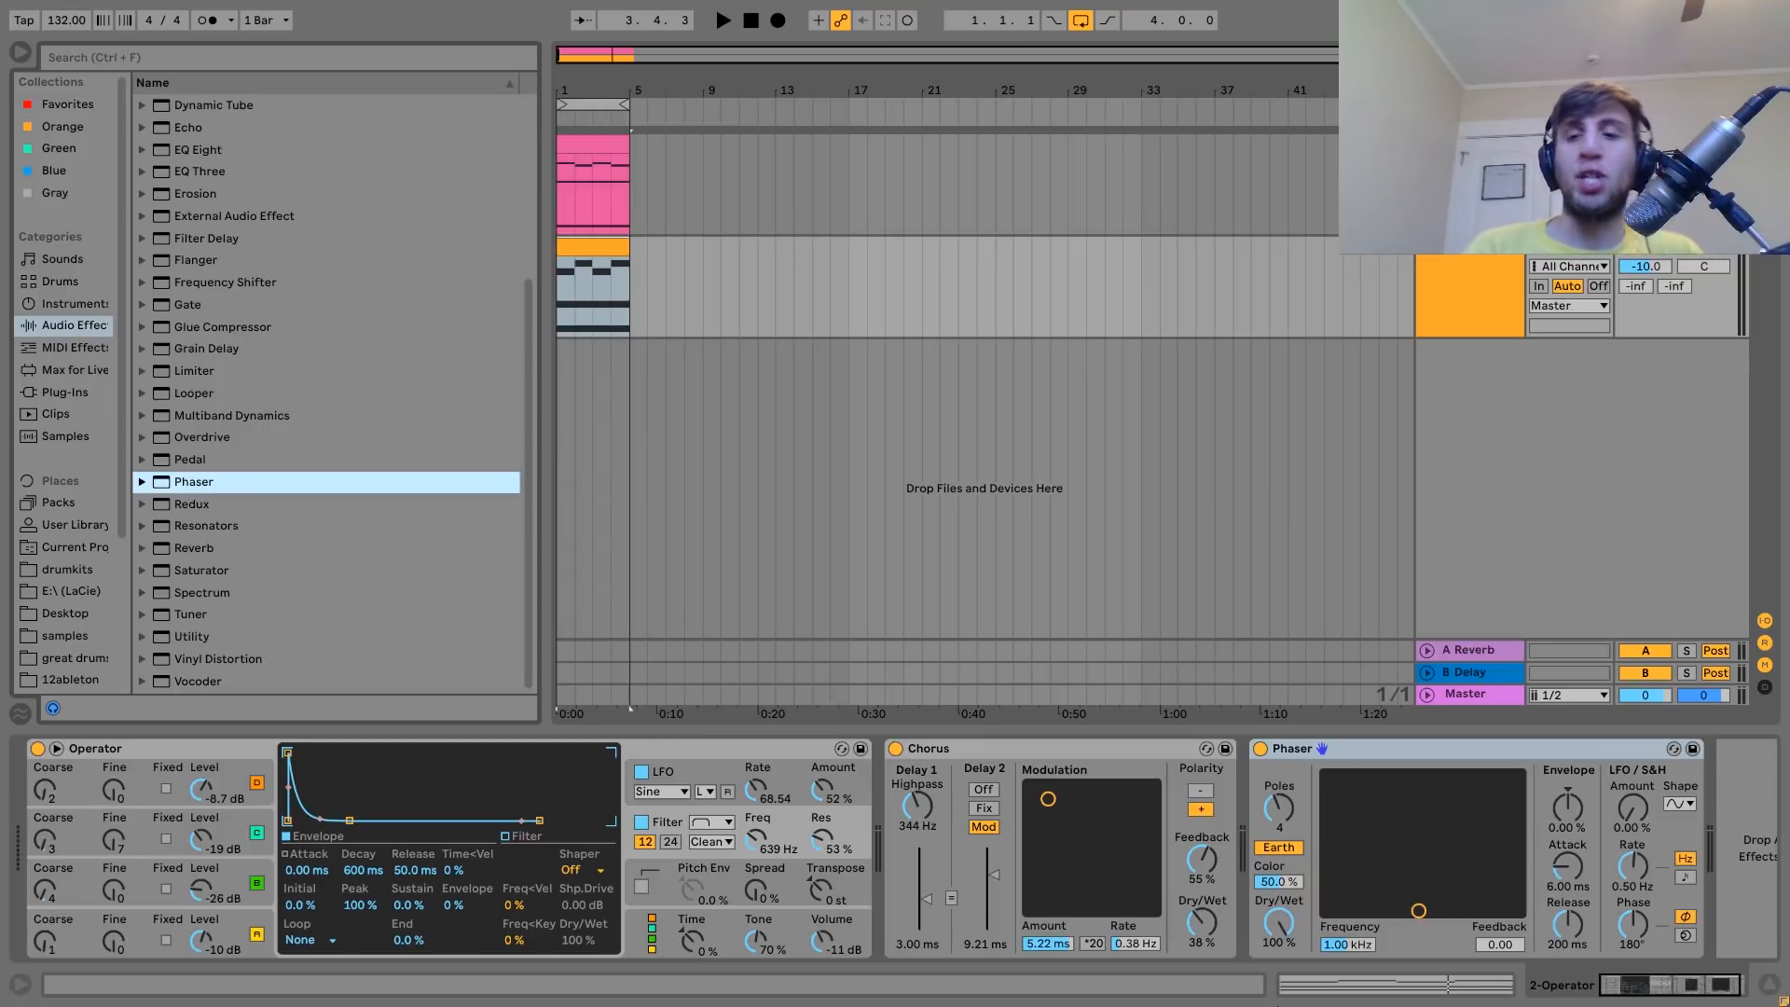
left_click(1653, 815)
Set the Phaser's frequency to 367 Hz, feedback to 0.96 and dry/wet to 63.5 % while the loop plays.
key("space")
left_click_drag(1418, 809, 1384, 794)
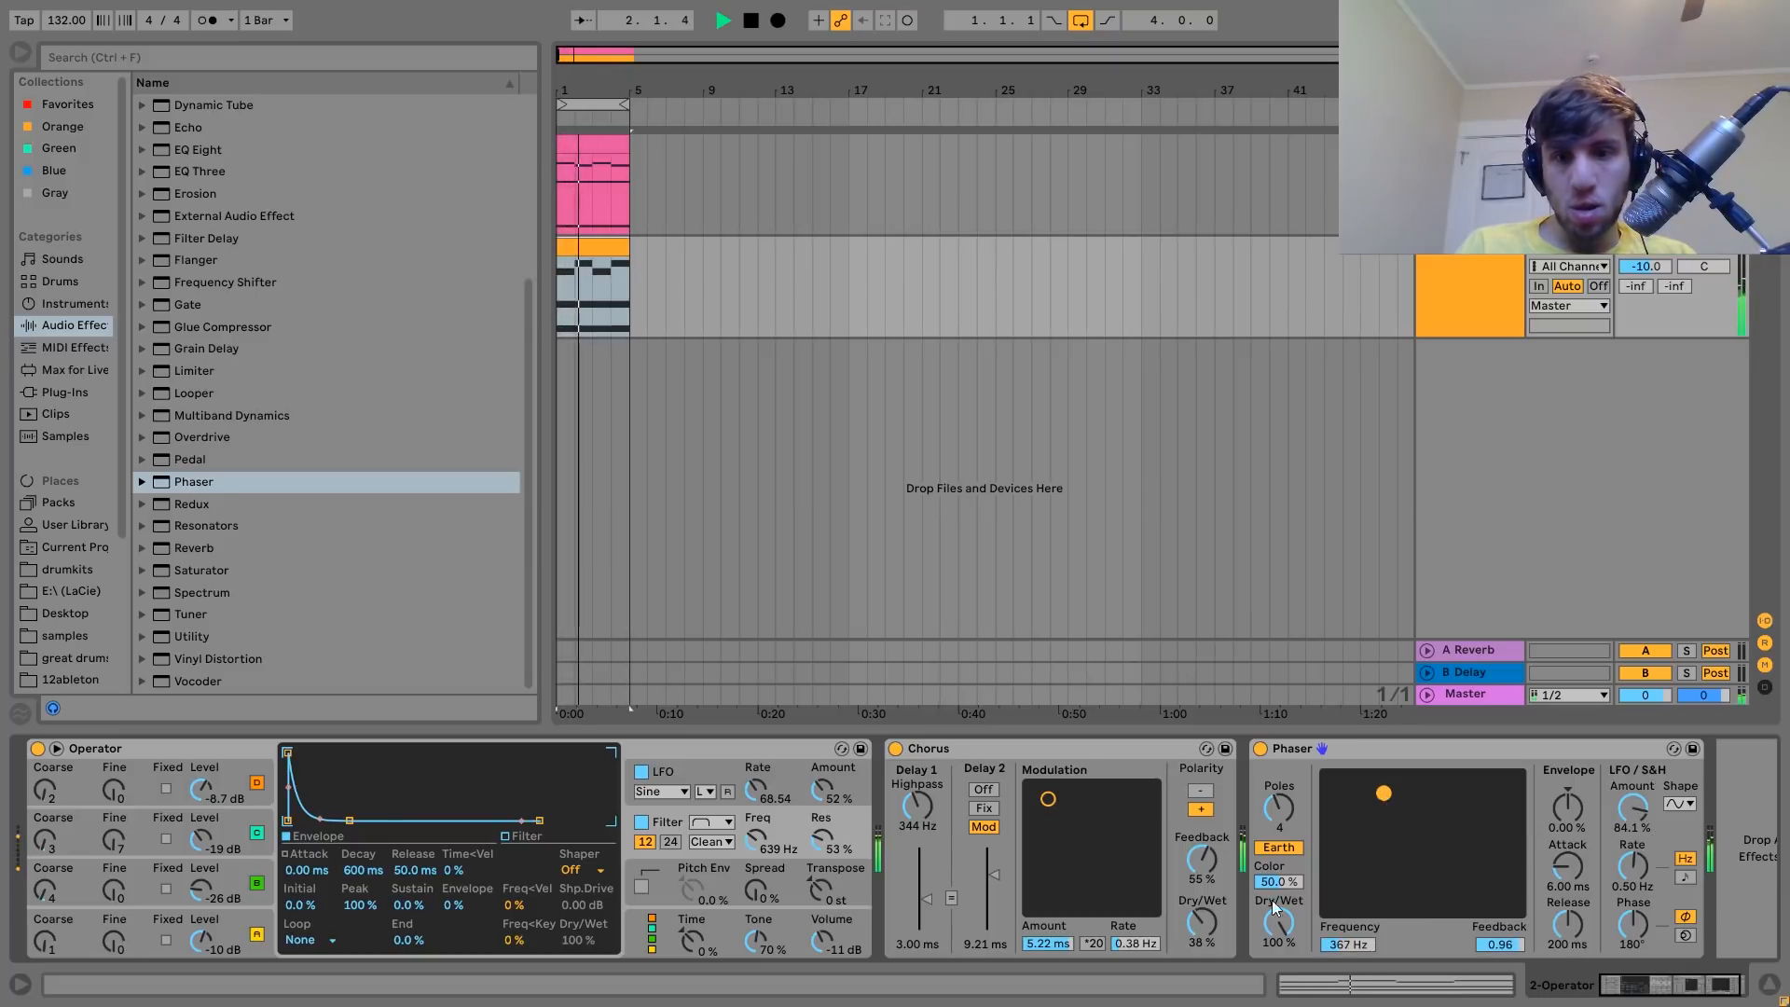
left_click_drag(1279, 921, 1282, 928)
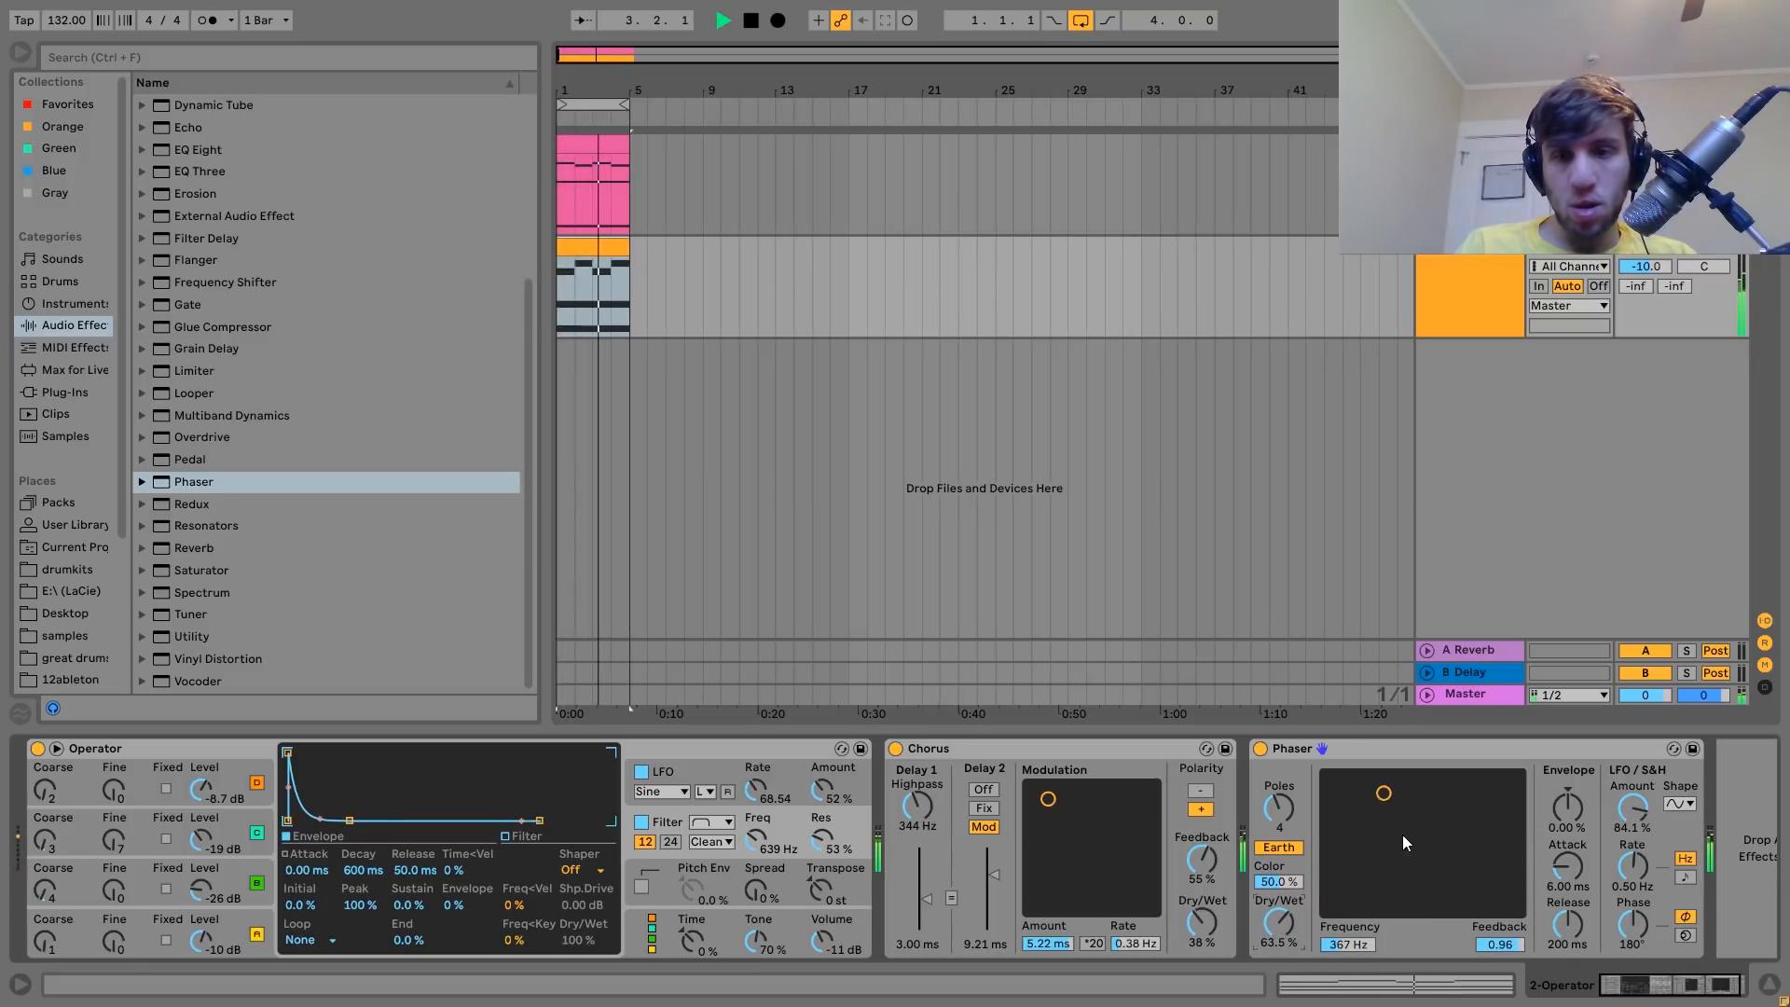
key("space")
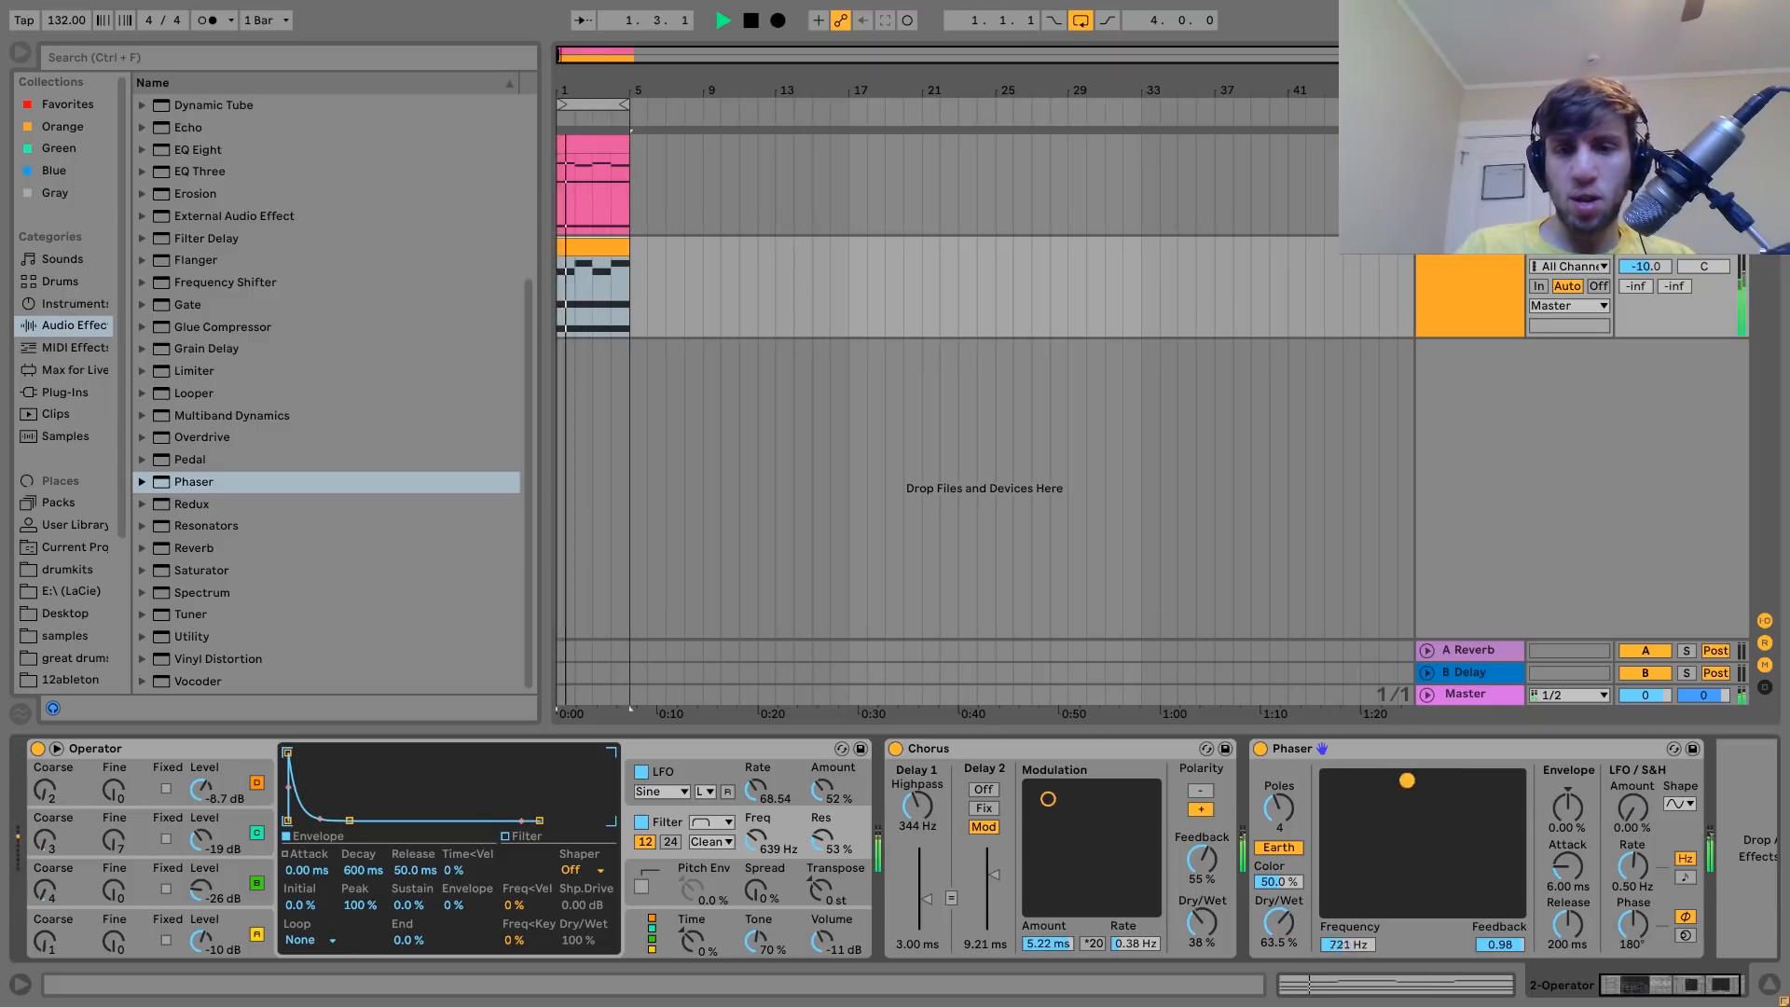
Set the Phaser's frequency to 2.79 kHz and feedback to 0.97, and compare the loop with the effect bypassed and active.
left_click(1466, 786)
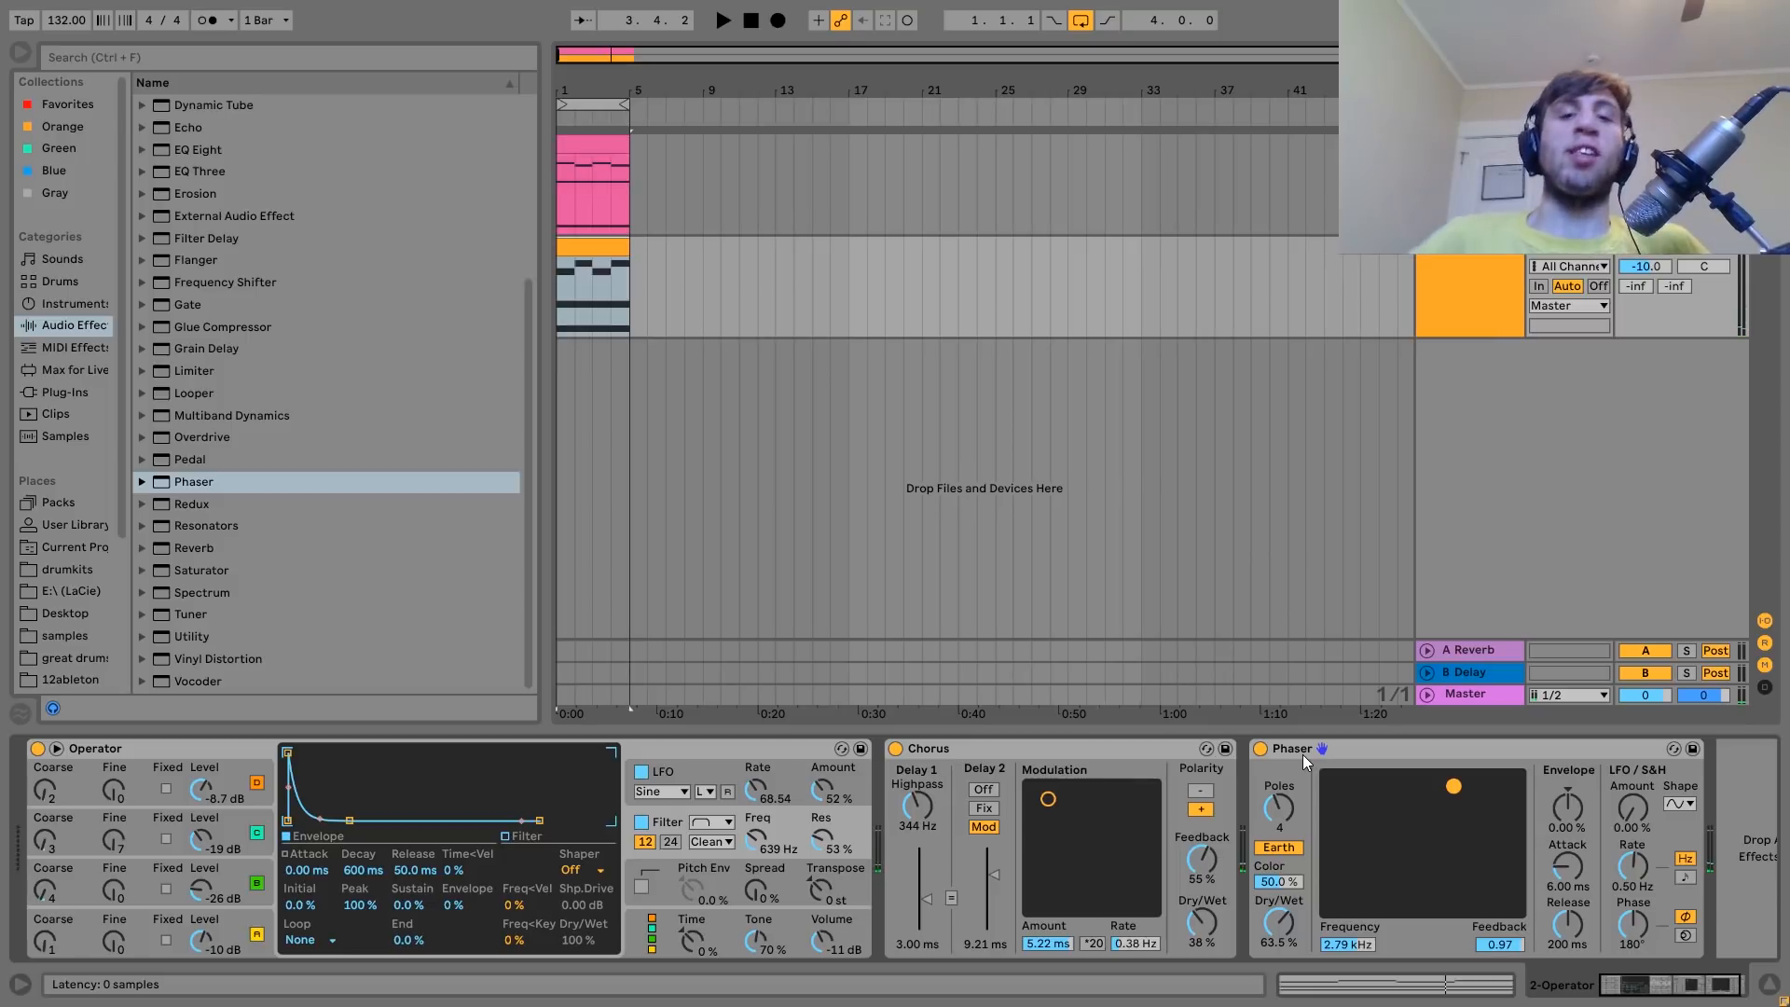
left_click(1262, 748)
key("space")
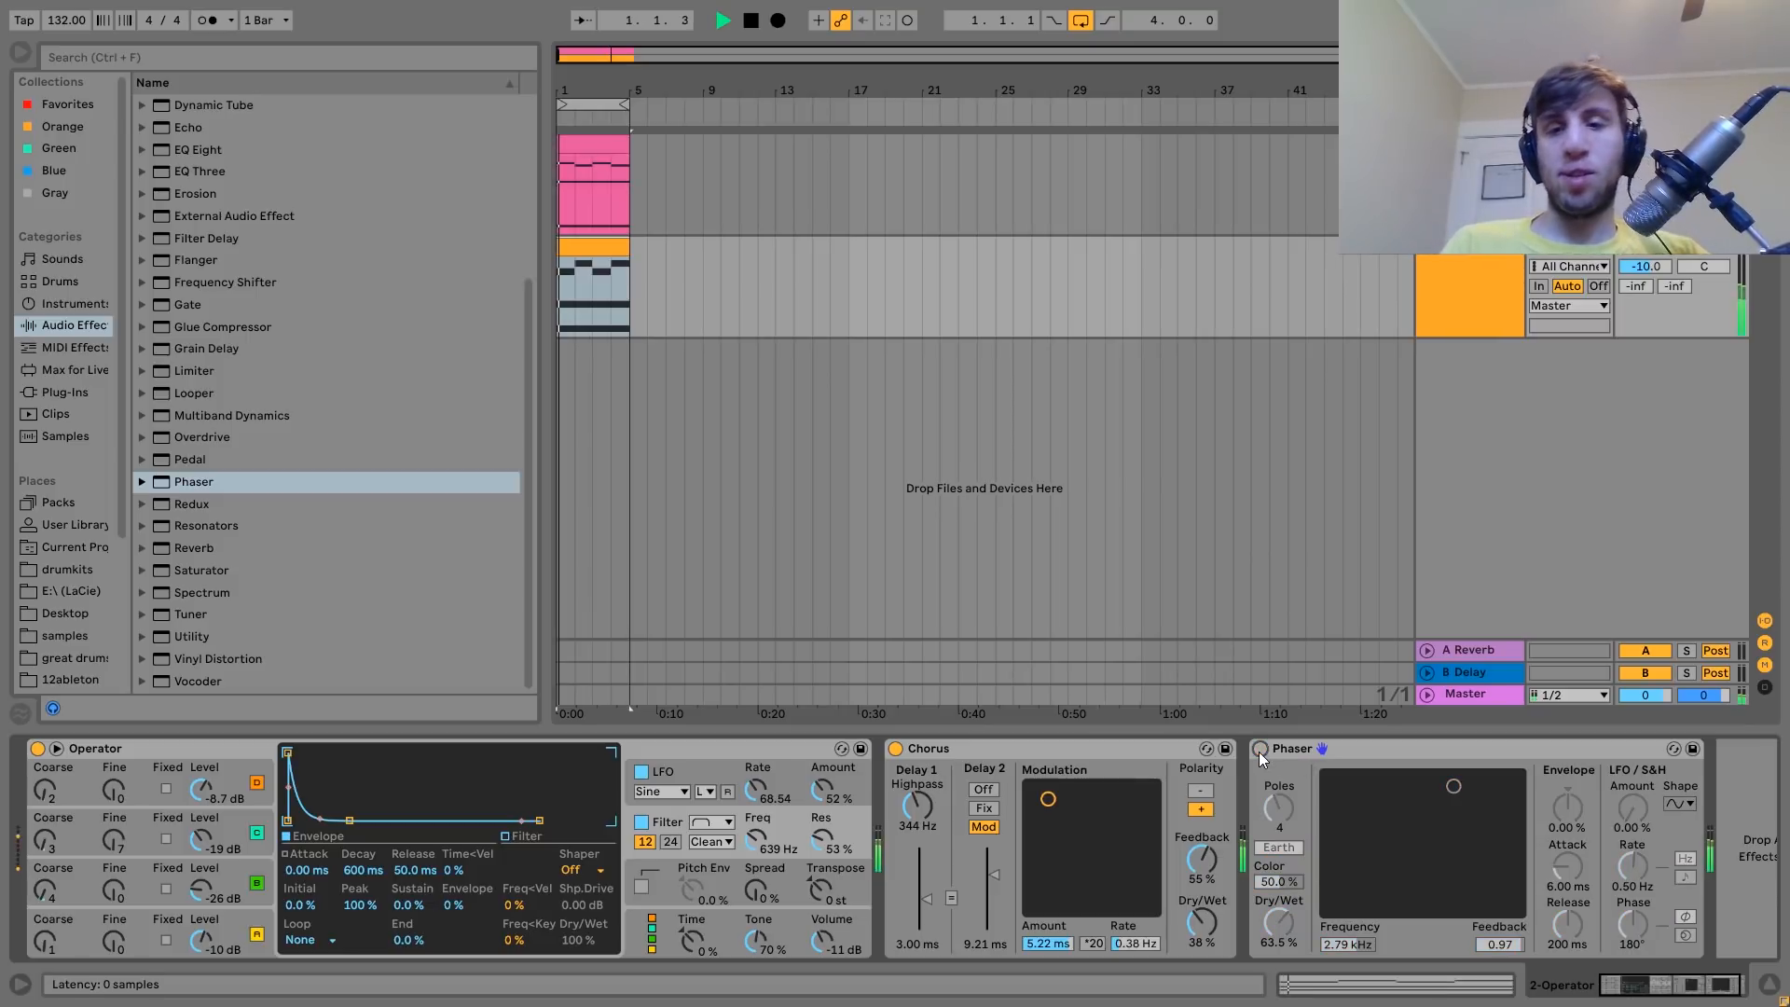
left_click(1262, 750)
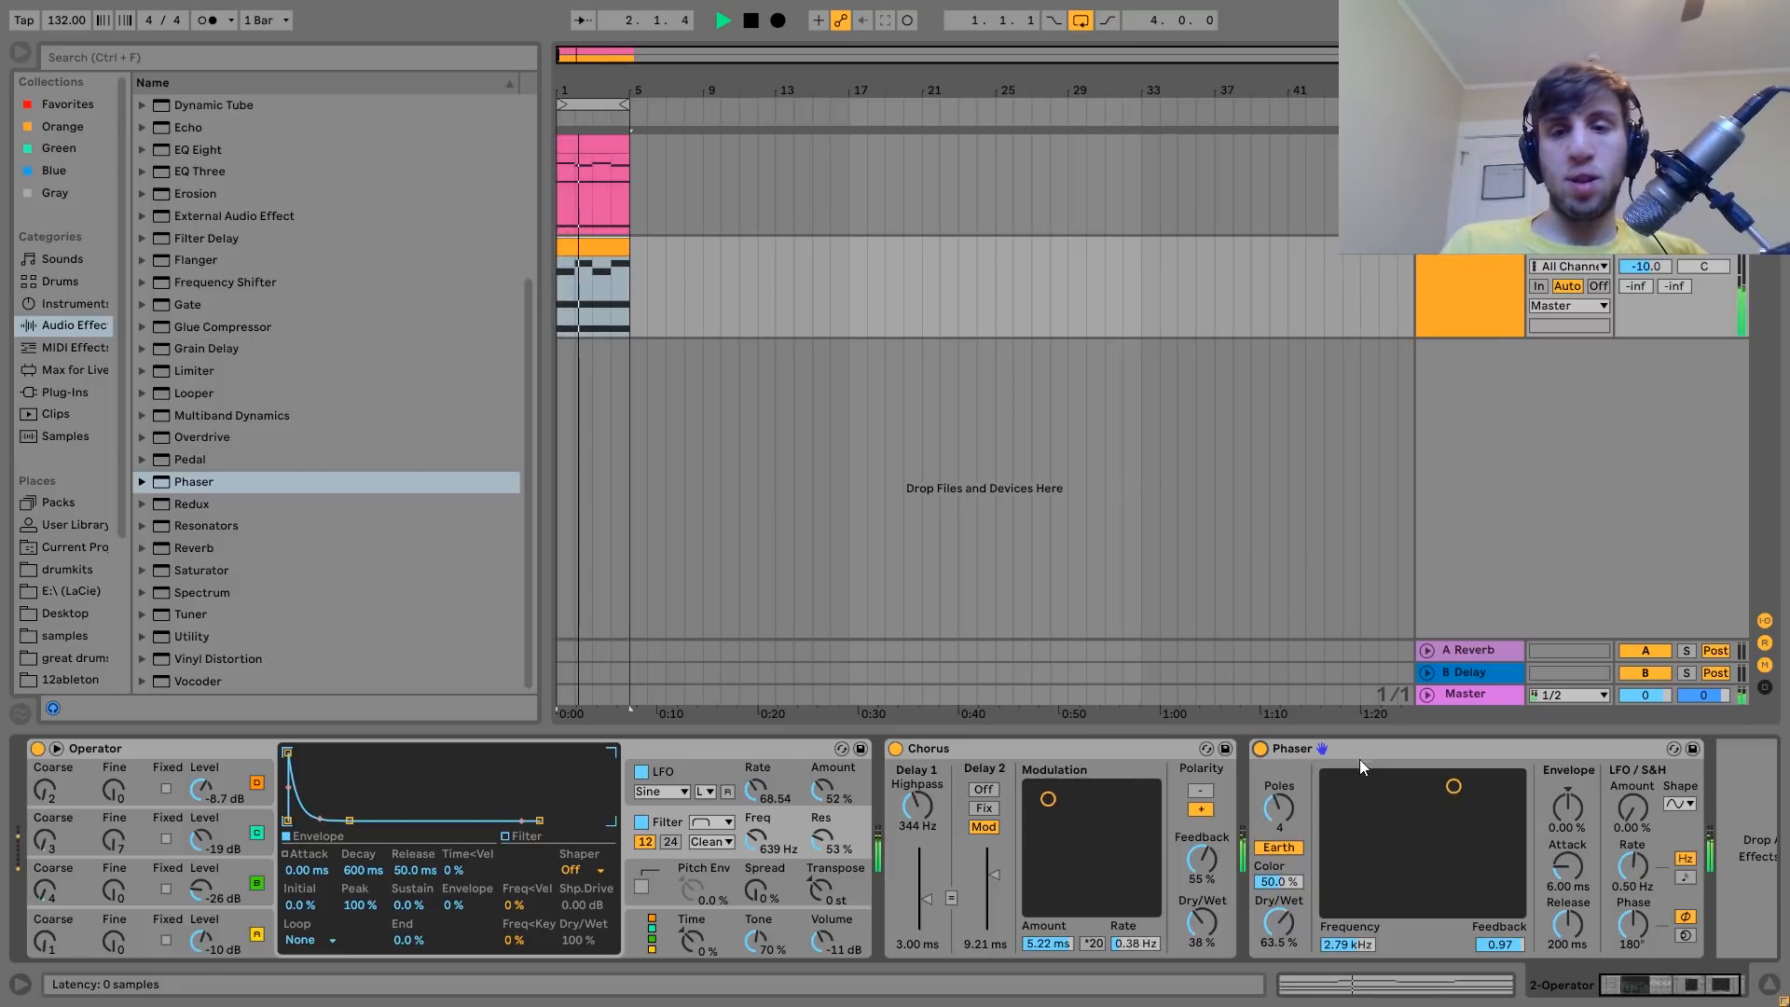
Set the Phaser's frequency to 1.42 kHz and feedback to 0.99, and move it before the Chorus in the device chain.
left_click(1434, 776)
left_click_drag(1434, 776, 1430, 776)
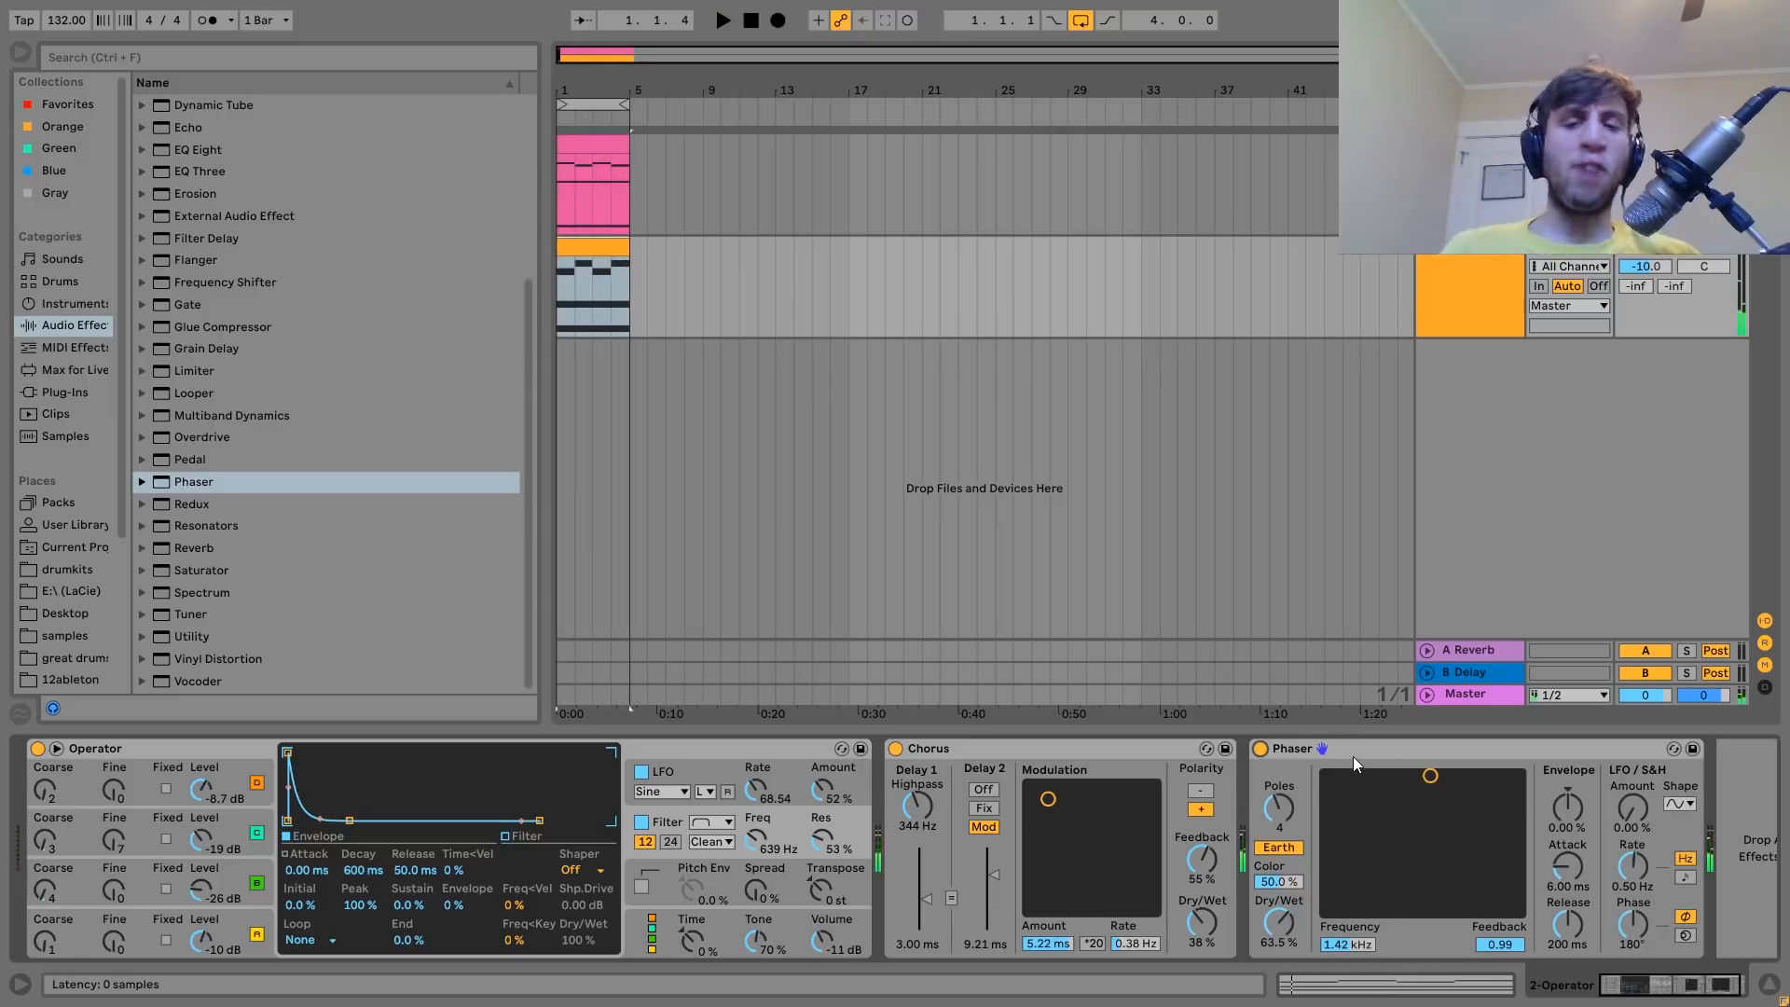
left_click_drag(1352, 757, 929, 830)
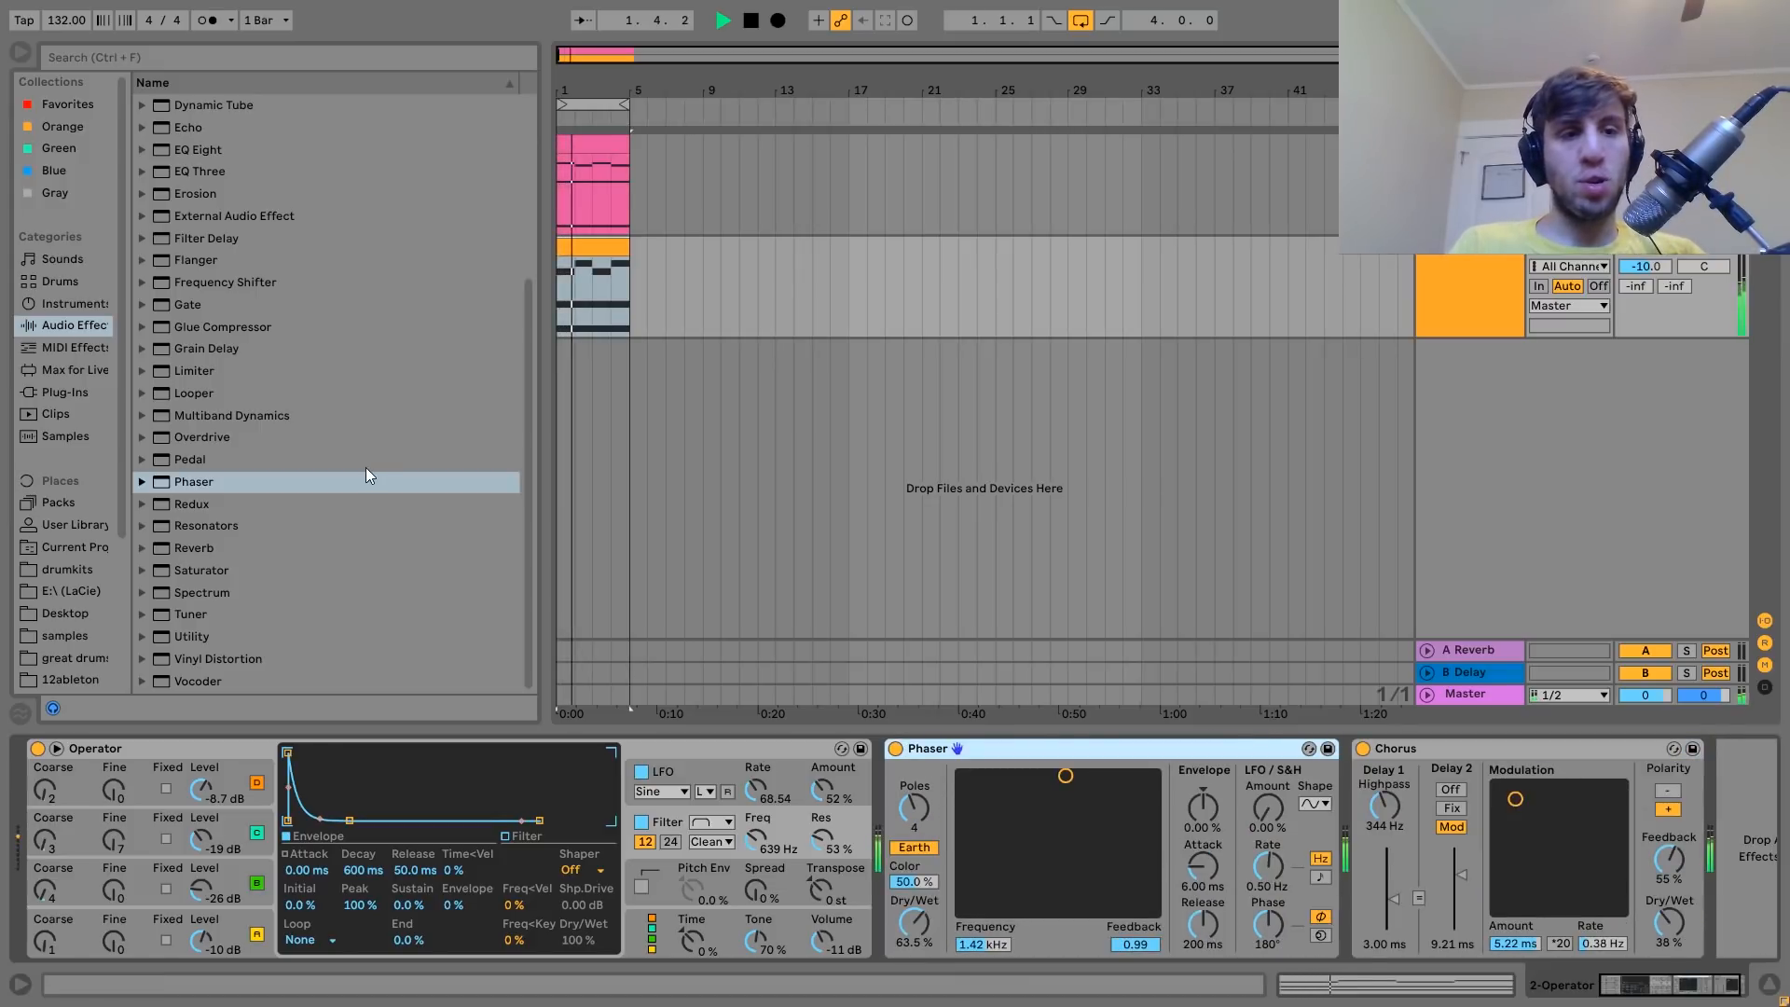
key("space")
Add a Reverb audio effect after the Chorus and set its decay time to 8.19 s and dry/wet to 41 %.
double_click(191, 549)
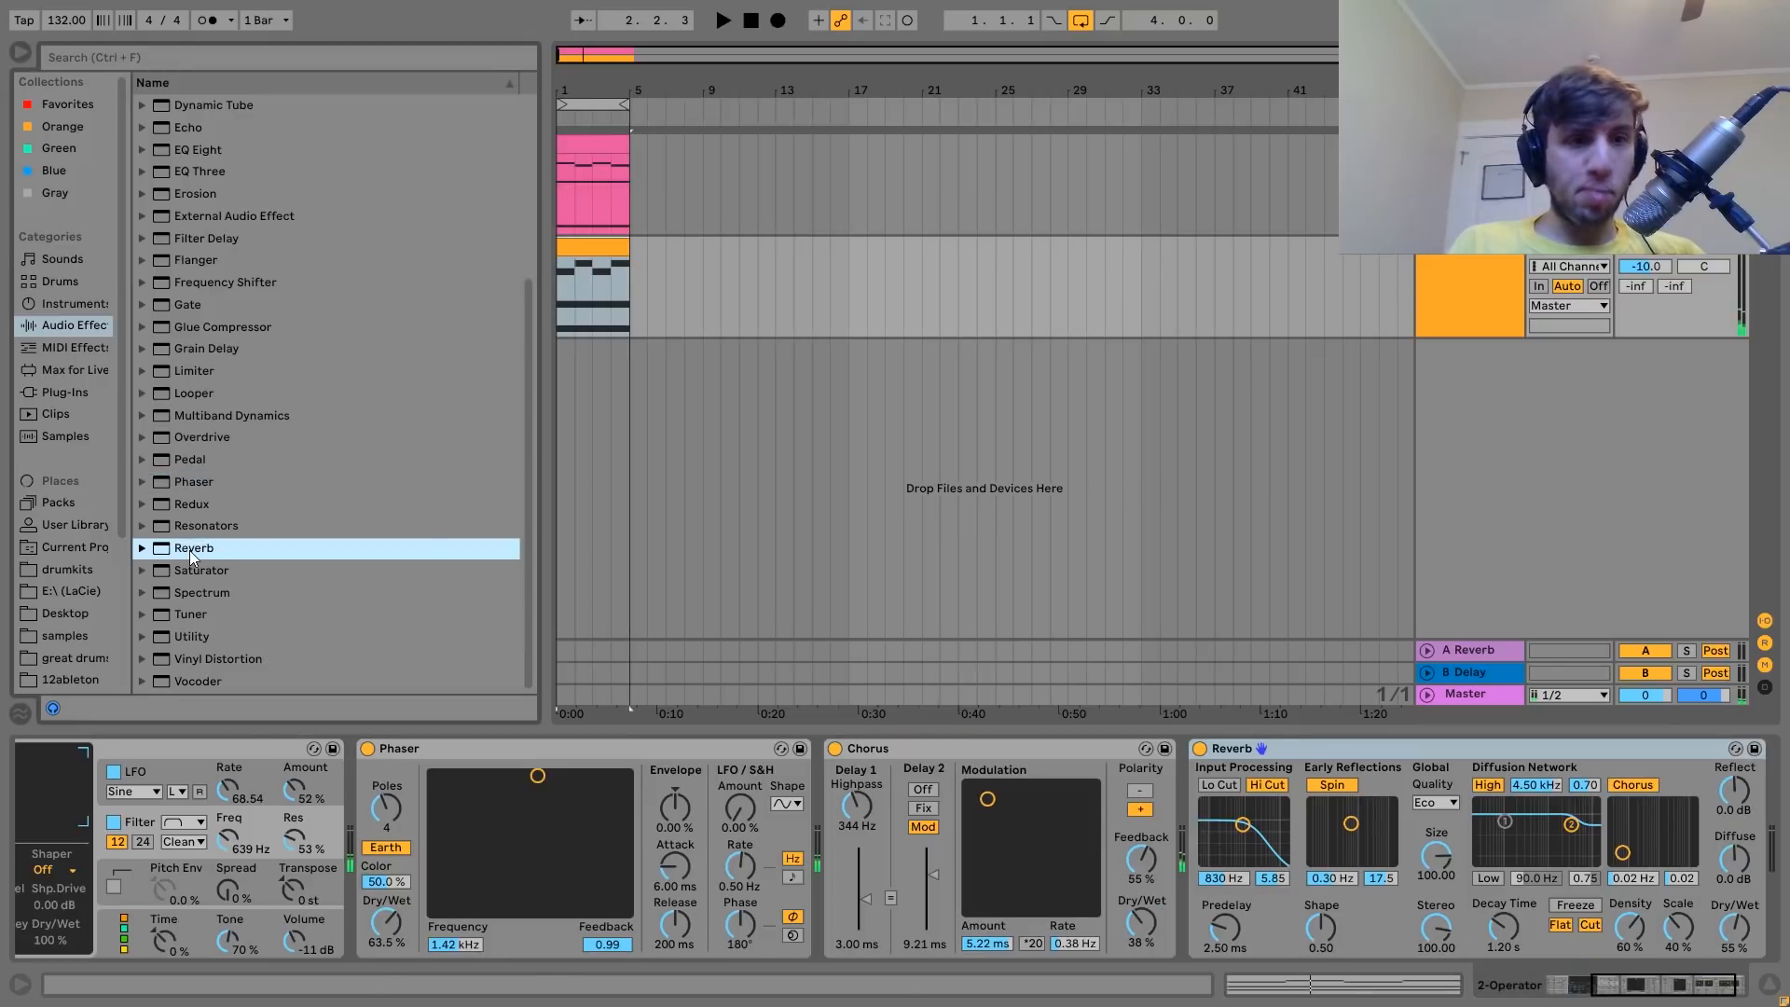
left_click_drag(1502, 926, 1502, 877)
key("space")
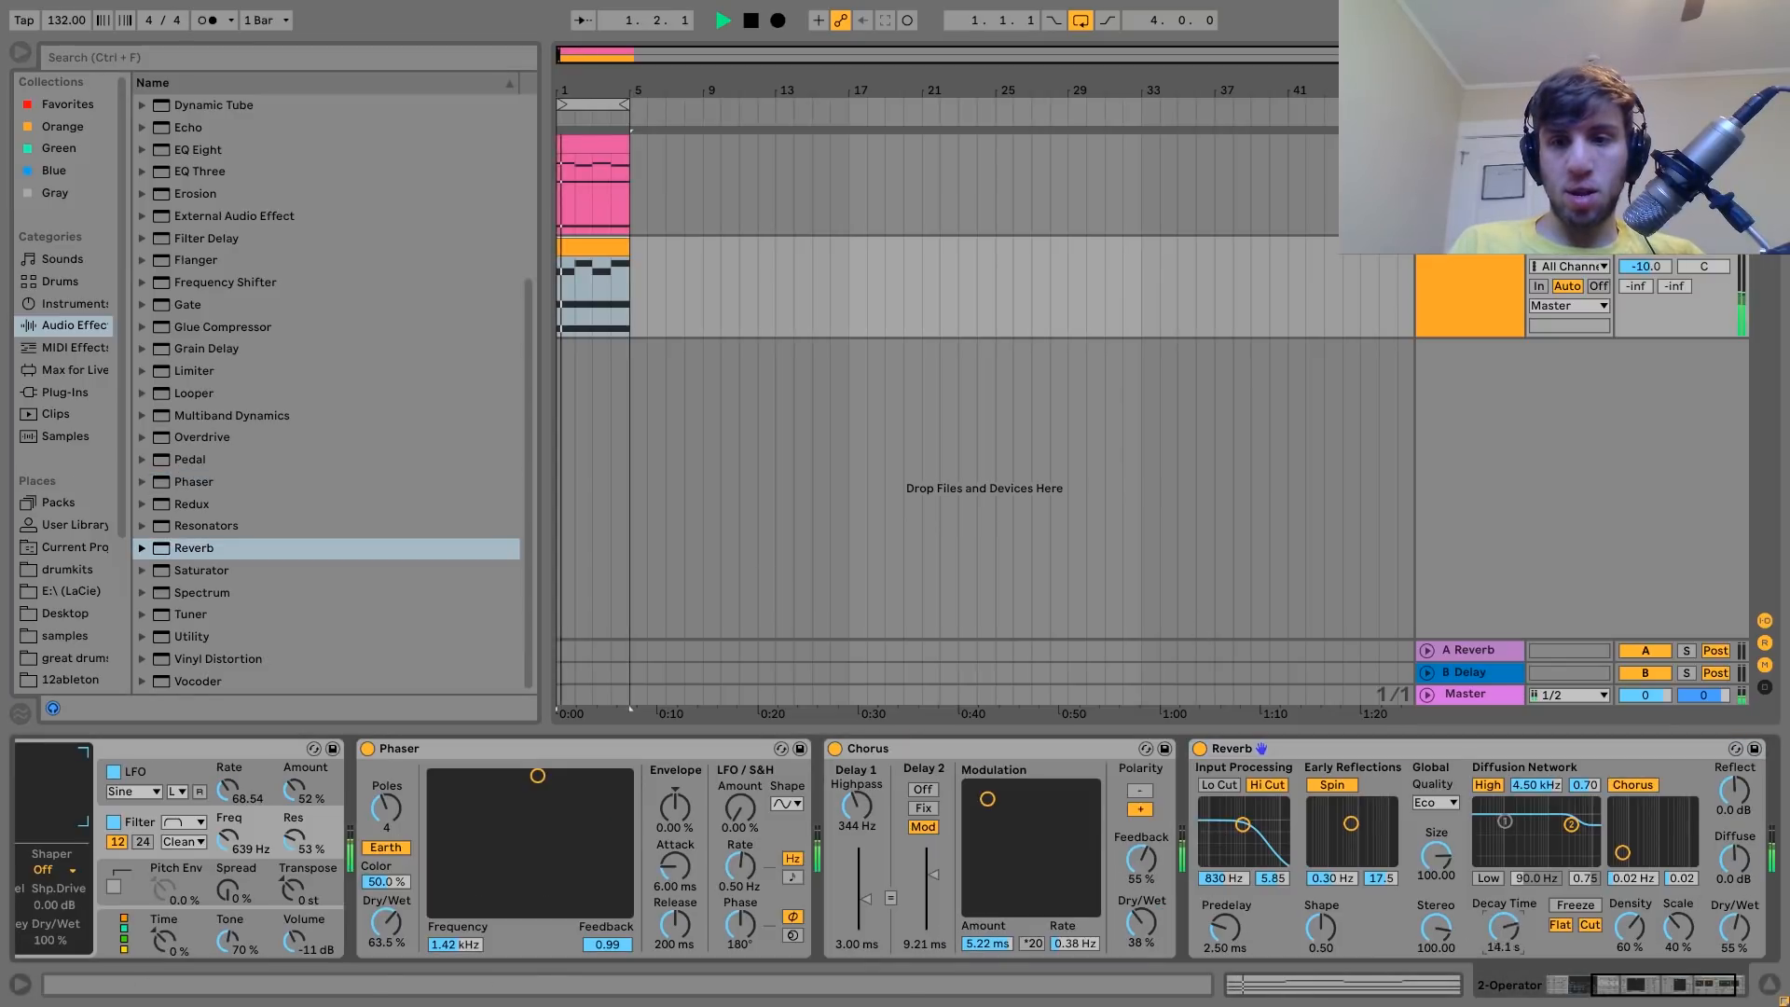
left_click_drag(1736, 928, 1736, 955)
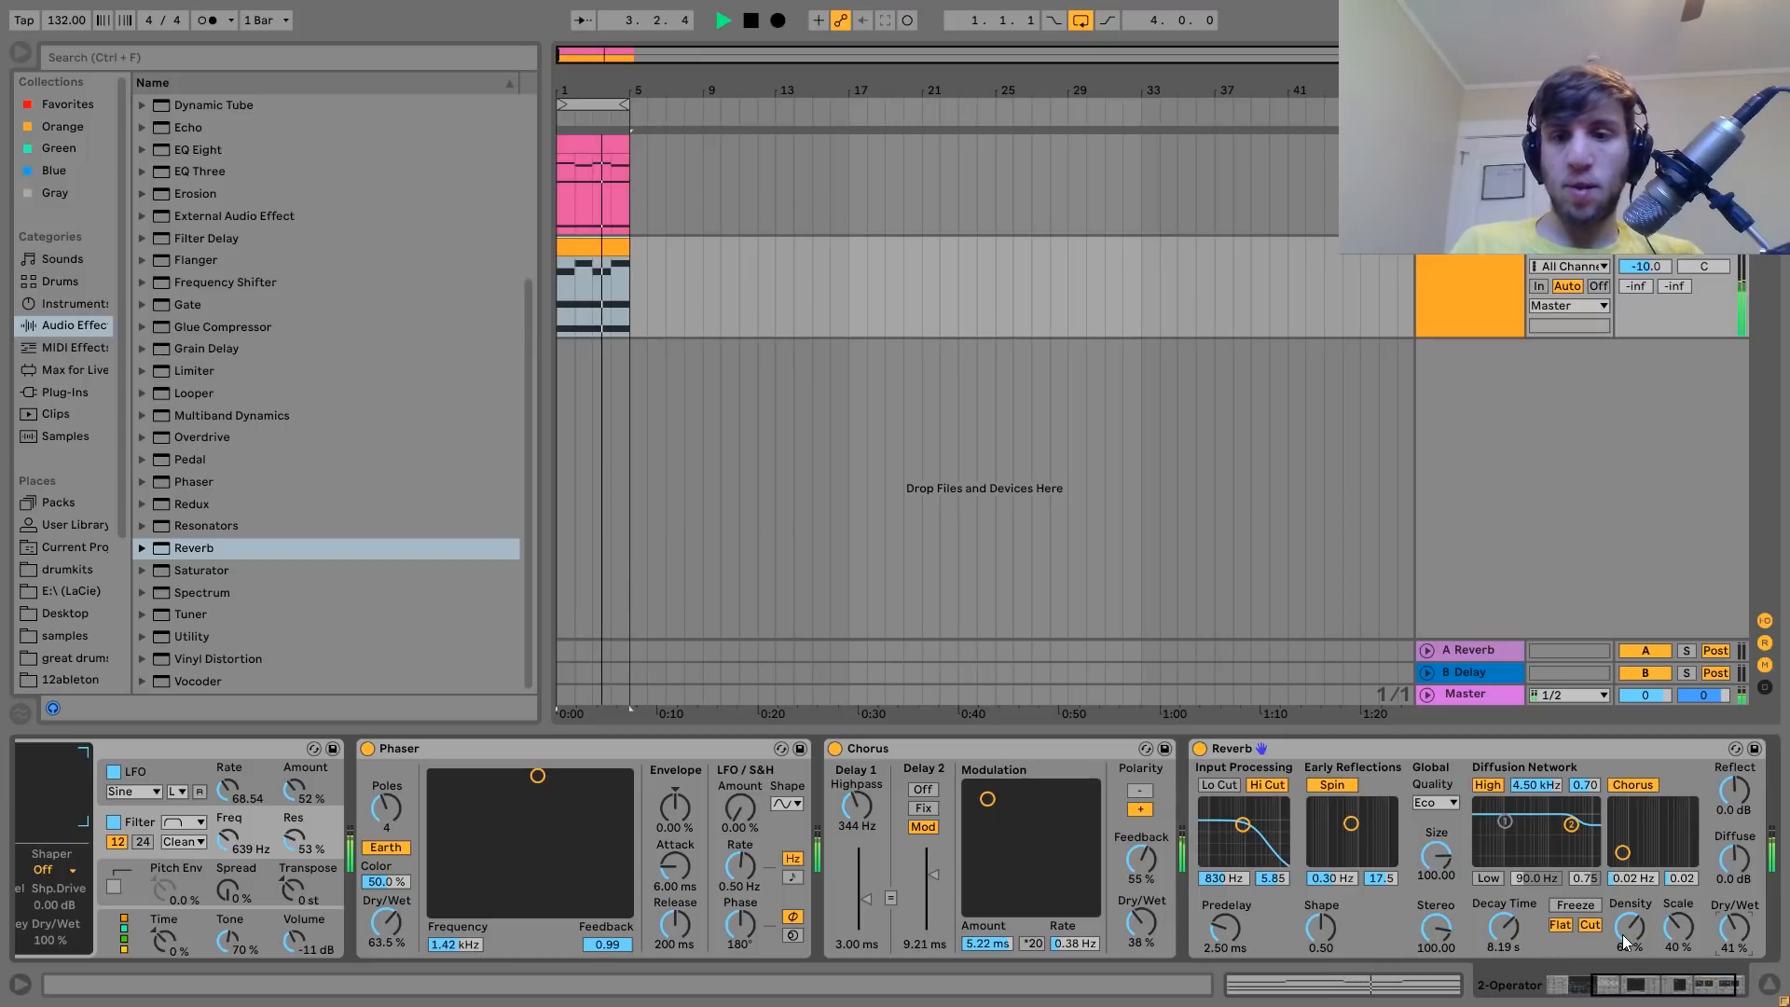
key("space")
key("space")
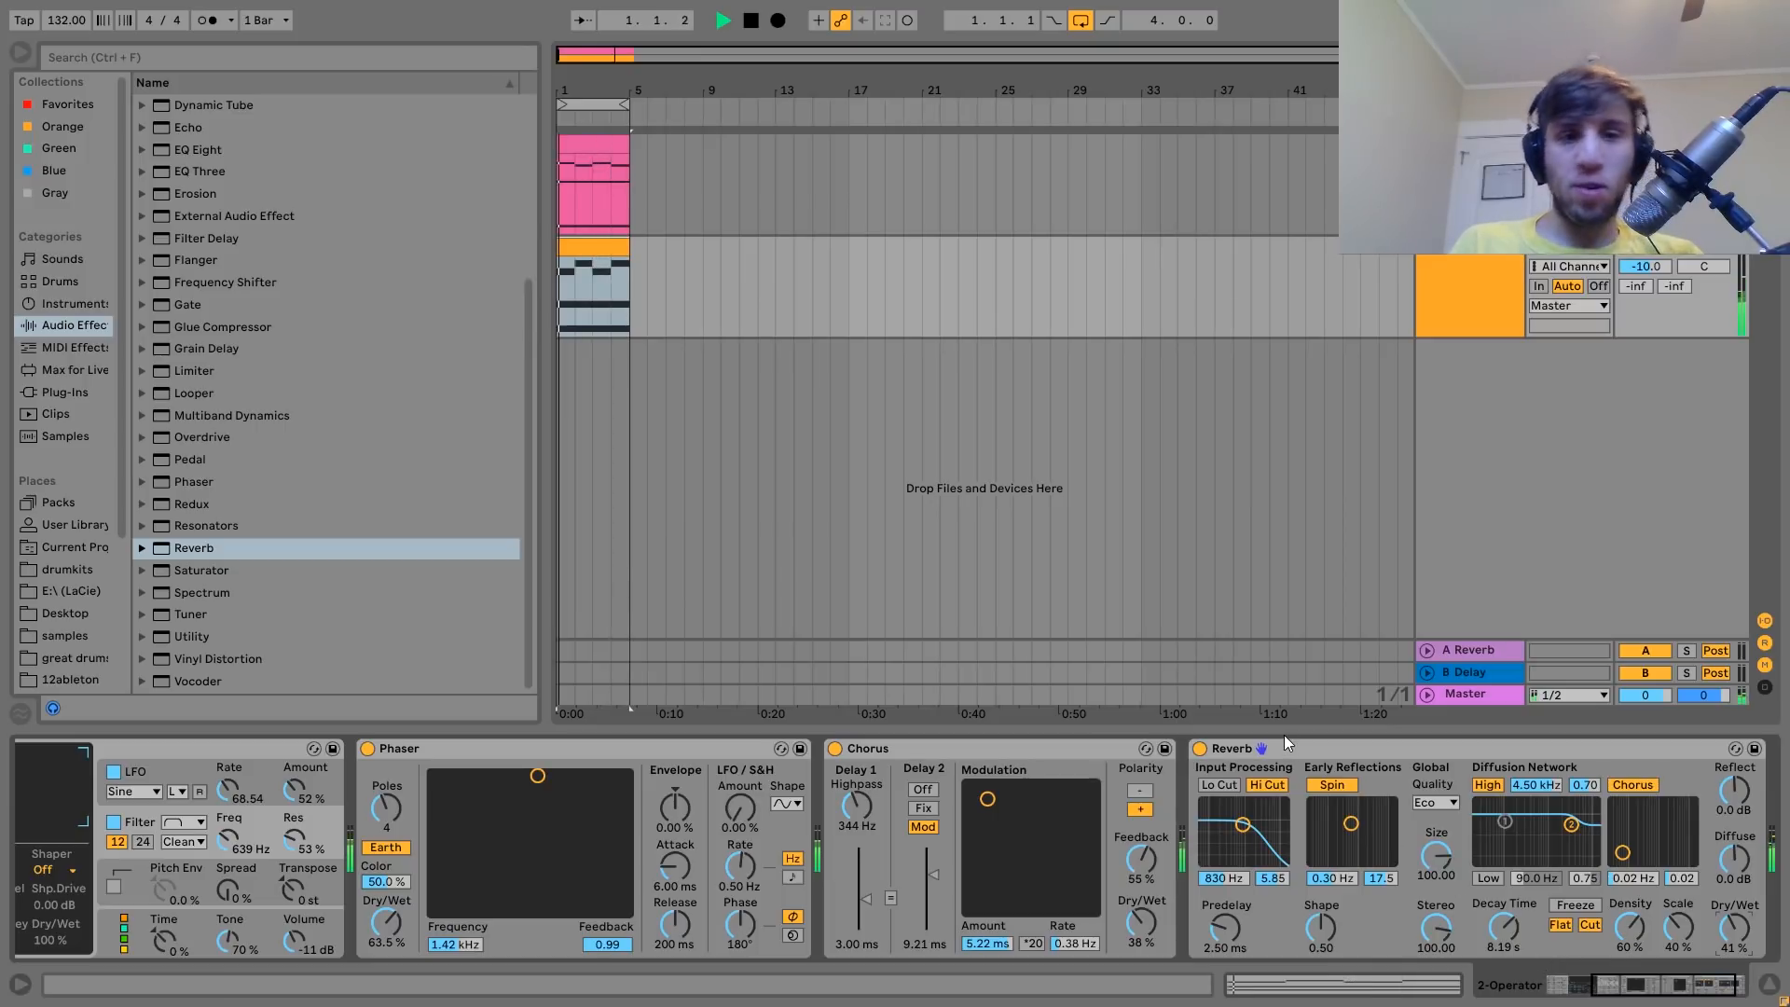
Add a Saturator audio effect after the Reverb and set its drive to 6.86 dB.
scroll(110, 546, "down", 2)
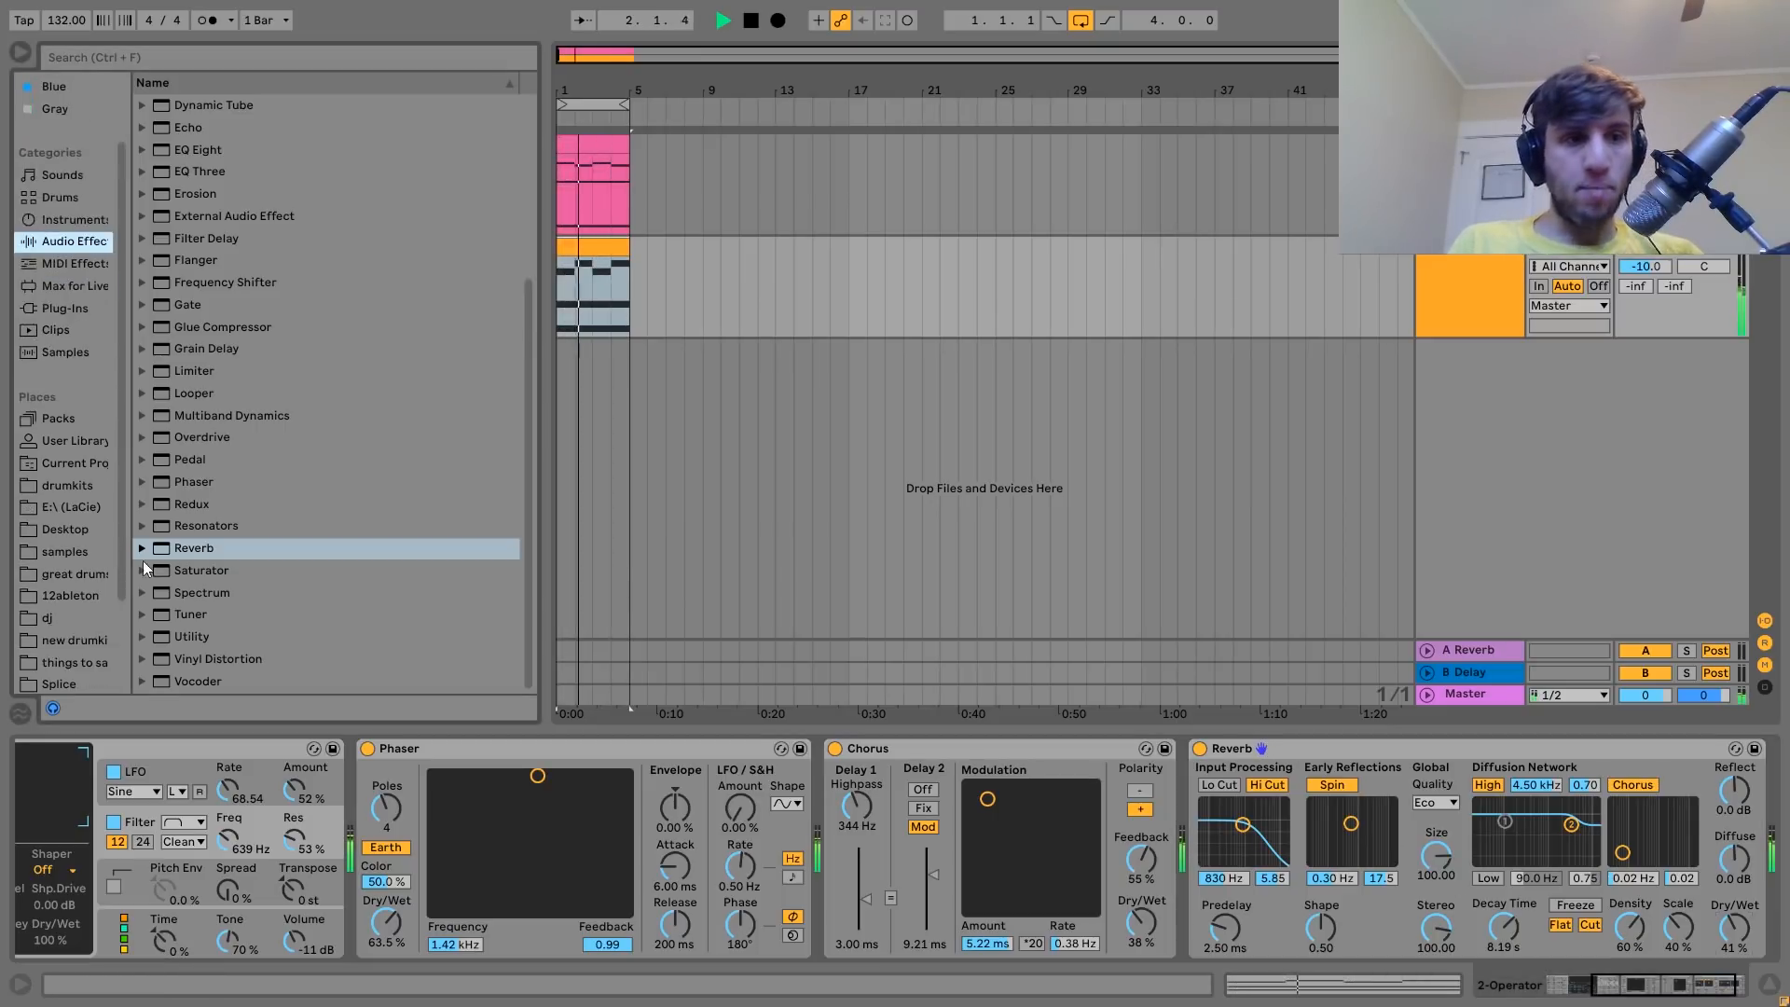
double_click(181, 568)
left_click_drag(1376, 799, 1376, 774)
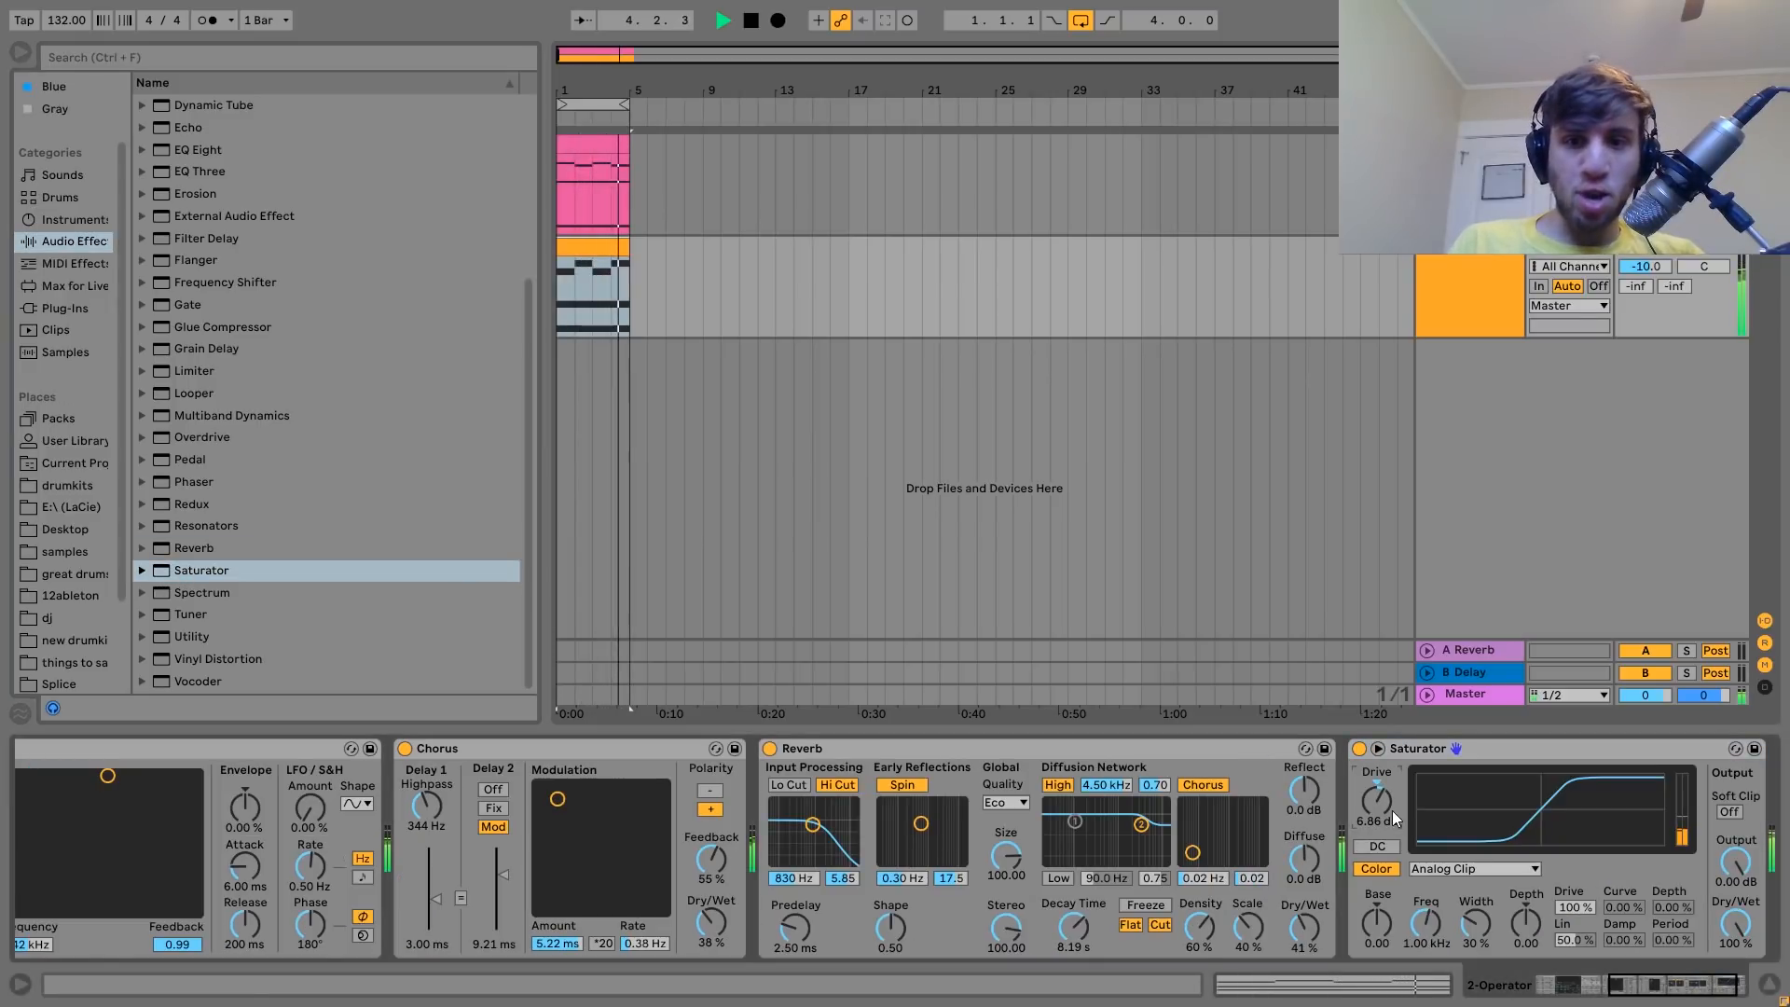
Set the Reverb's dry/wet to 44 % and the Operator track's volume to -12.7 dB while the loop plays.
left_click_drag(1304, 926, 1304, 920)
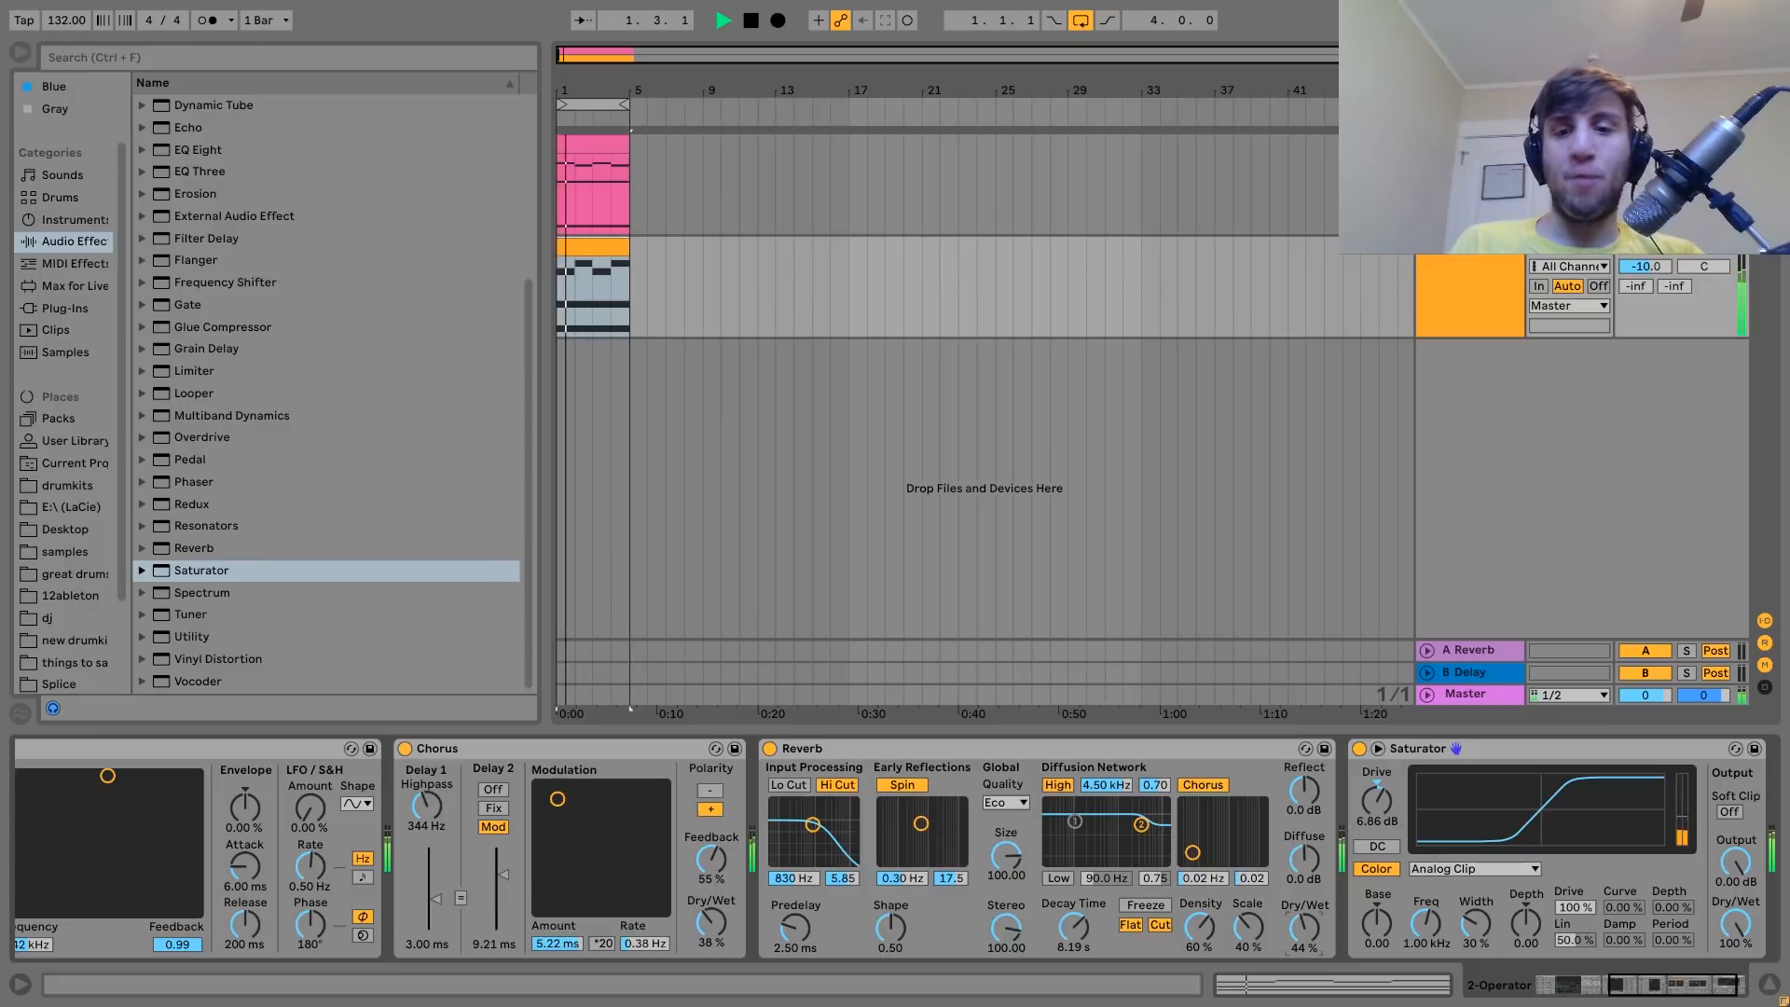
left_click_drag(1644, 272, 1644, 280)
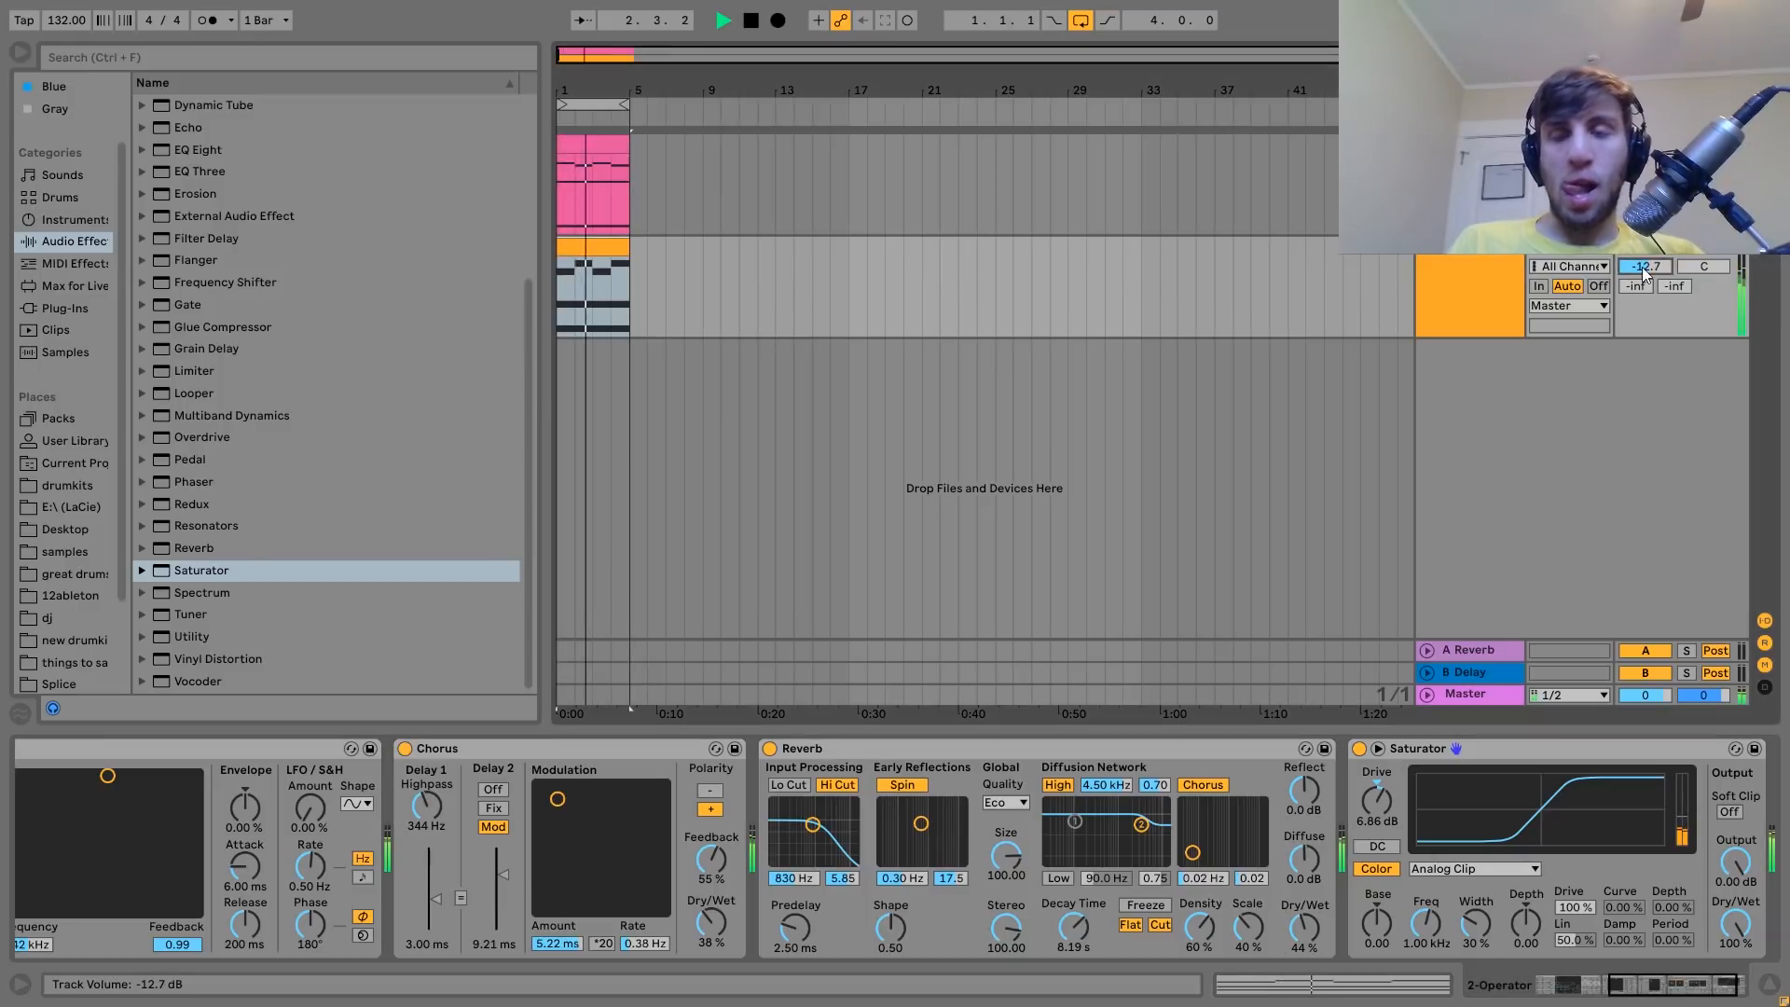
key("space")
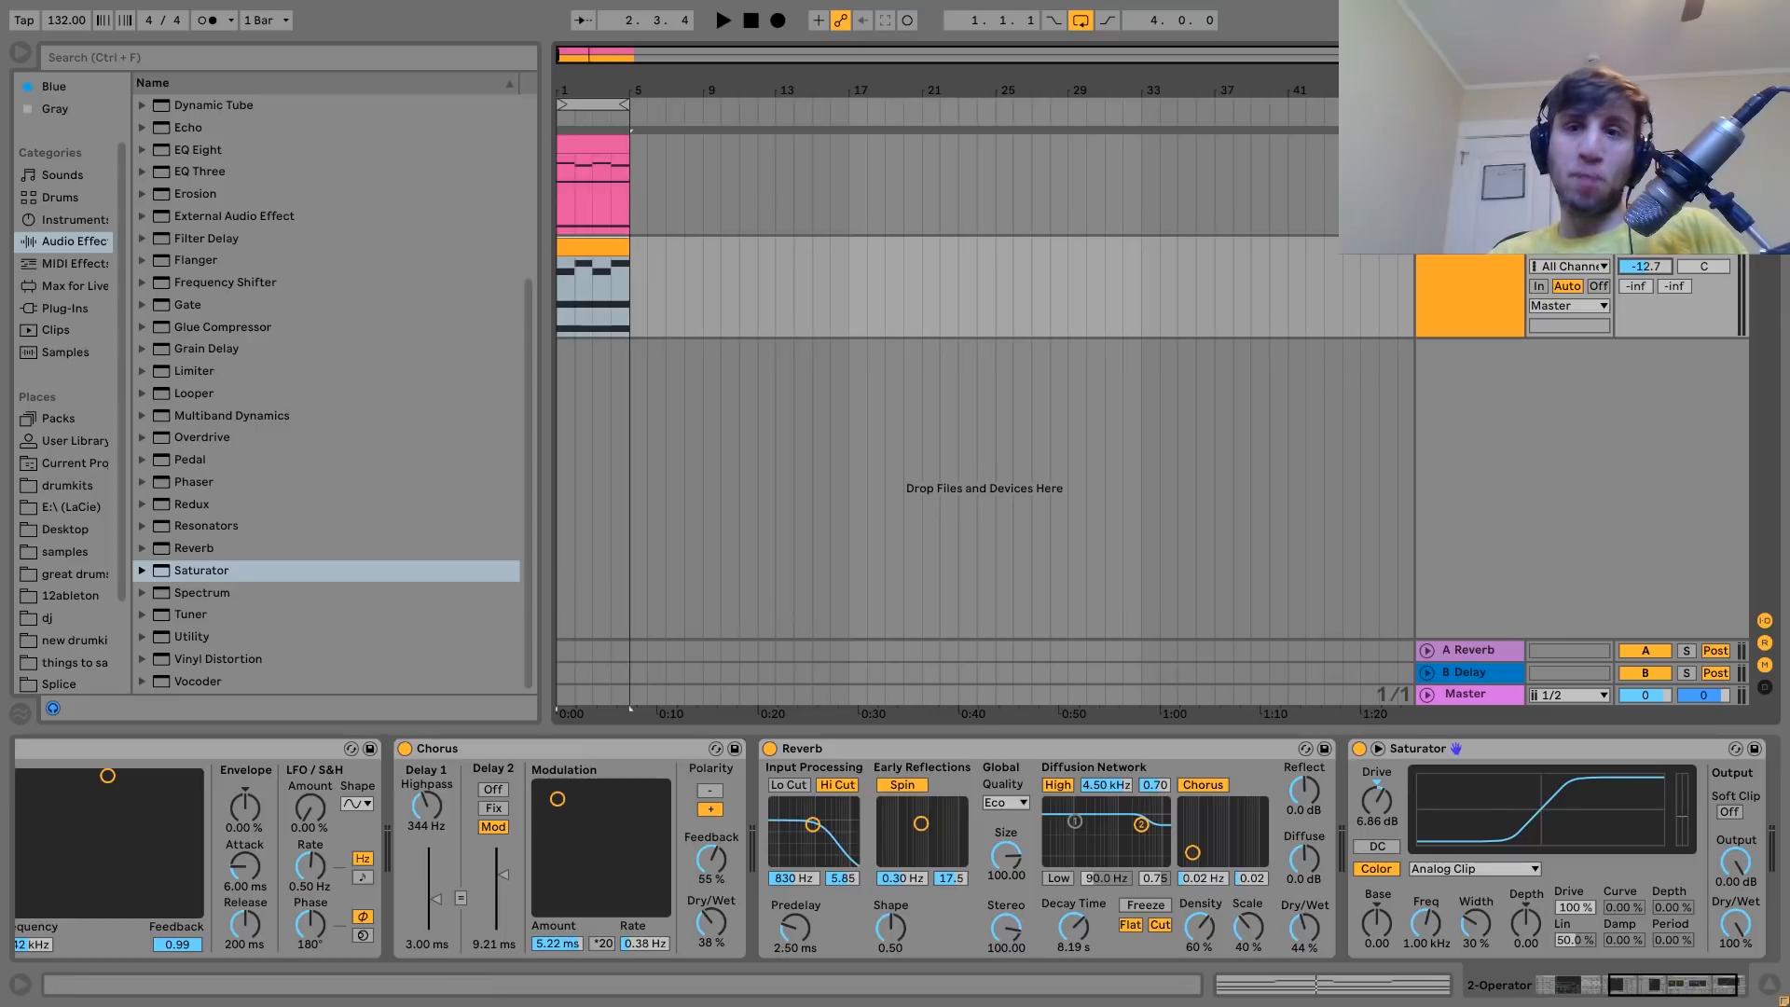
Try the -12 preset of the Pitch MIDI effect before Operator, and remove it from the chain.
left_click(1471, 186)
left_click(1472, 324)
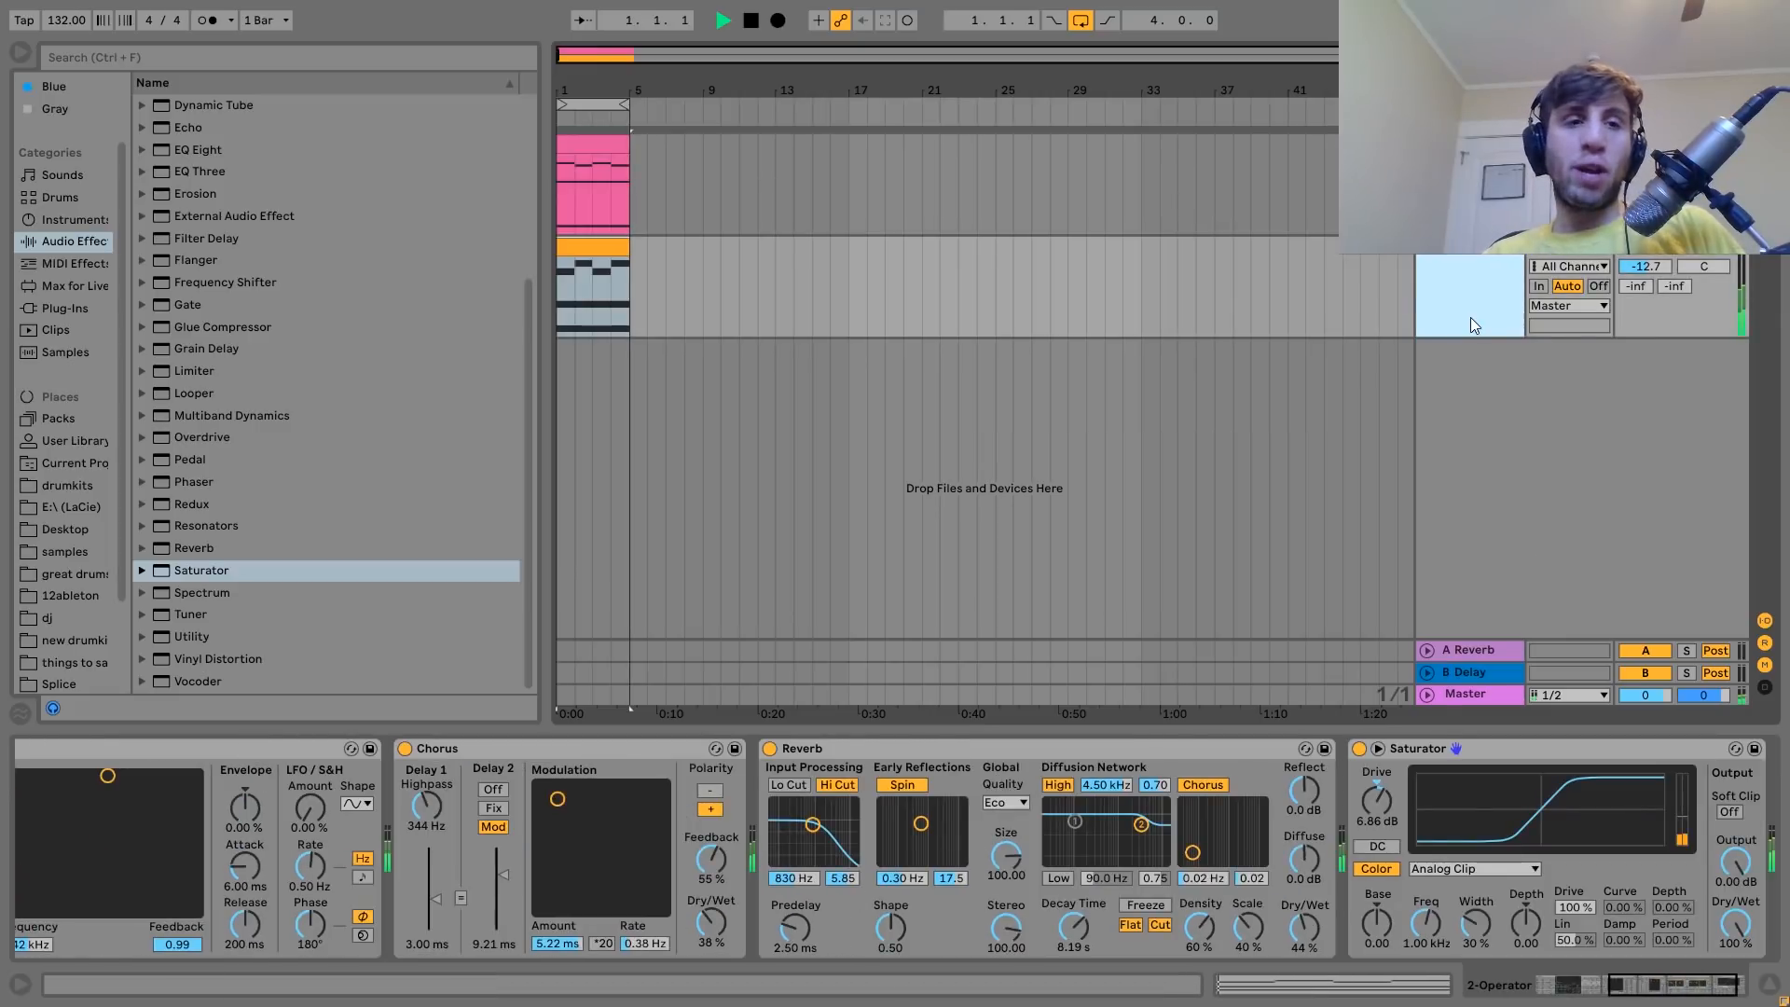
key("space")
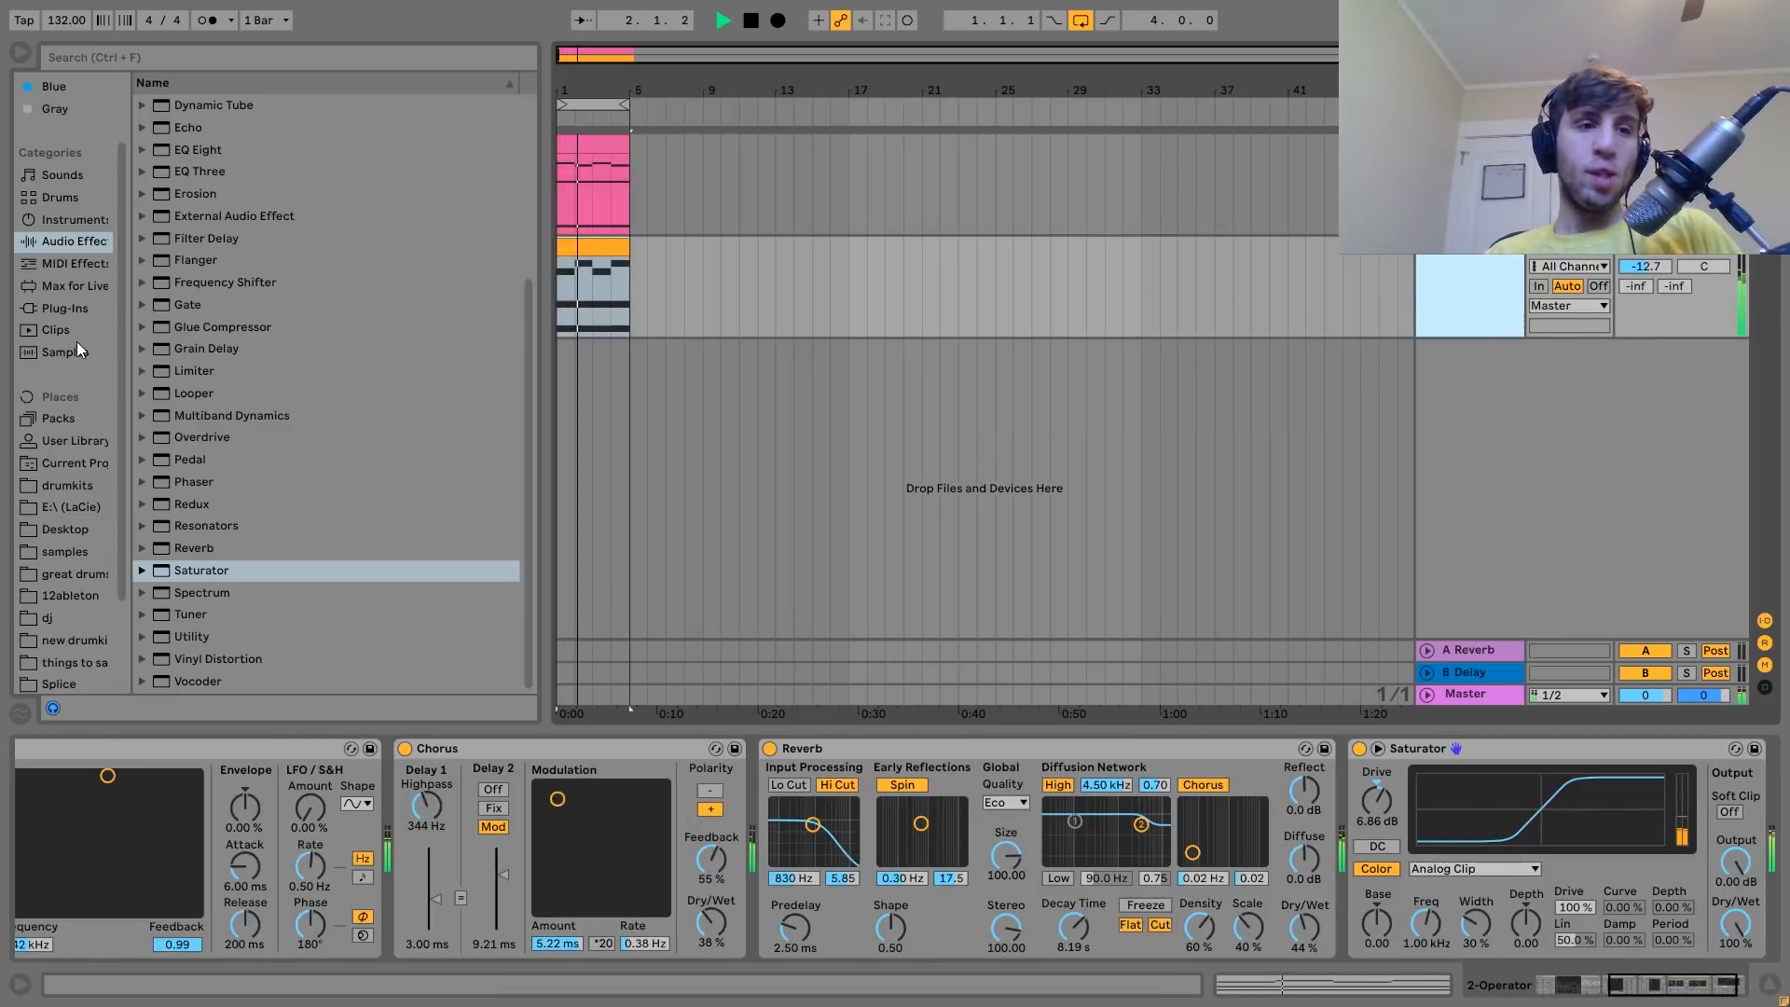
left_click(59, 263)
key("space")
left_click(142, 192)
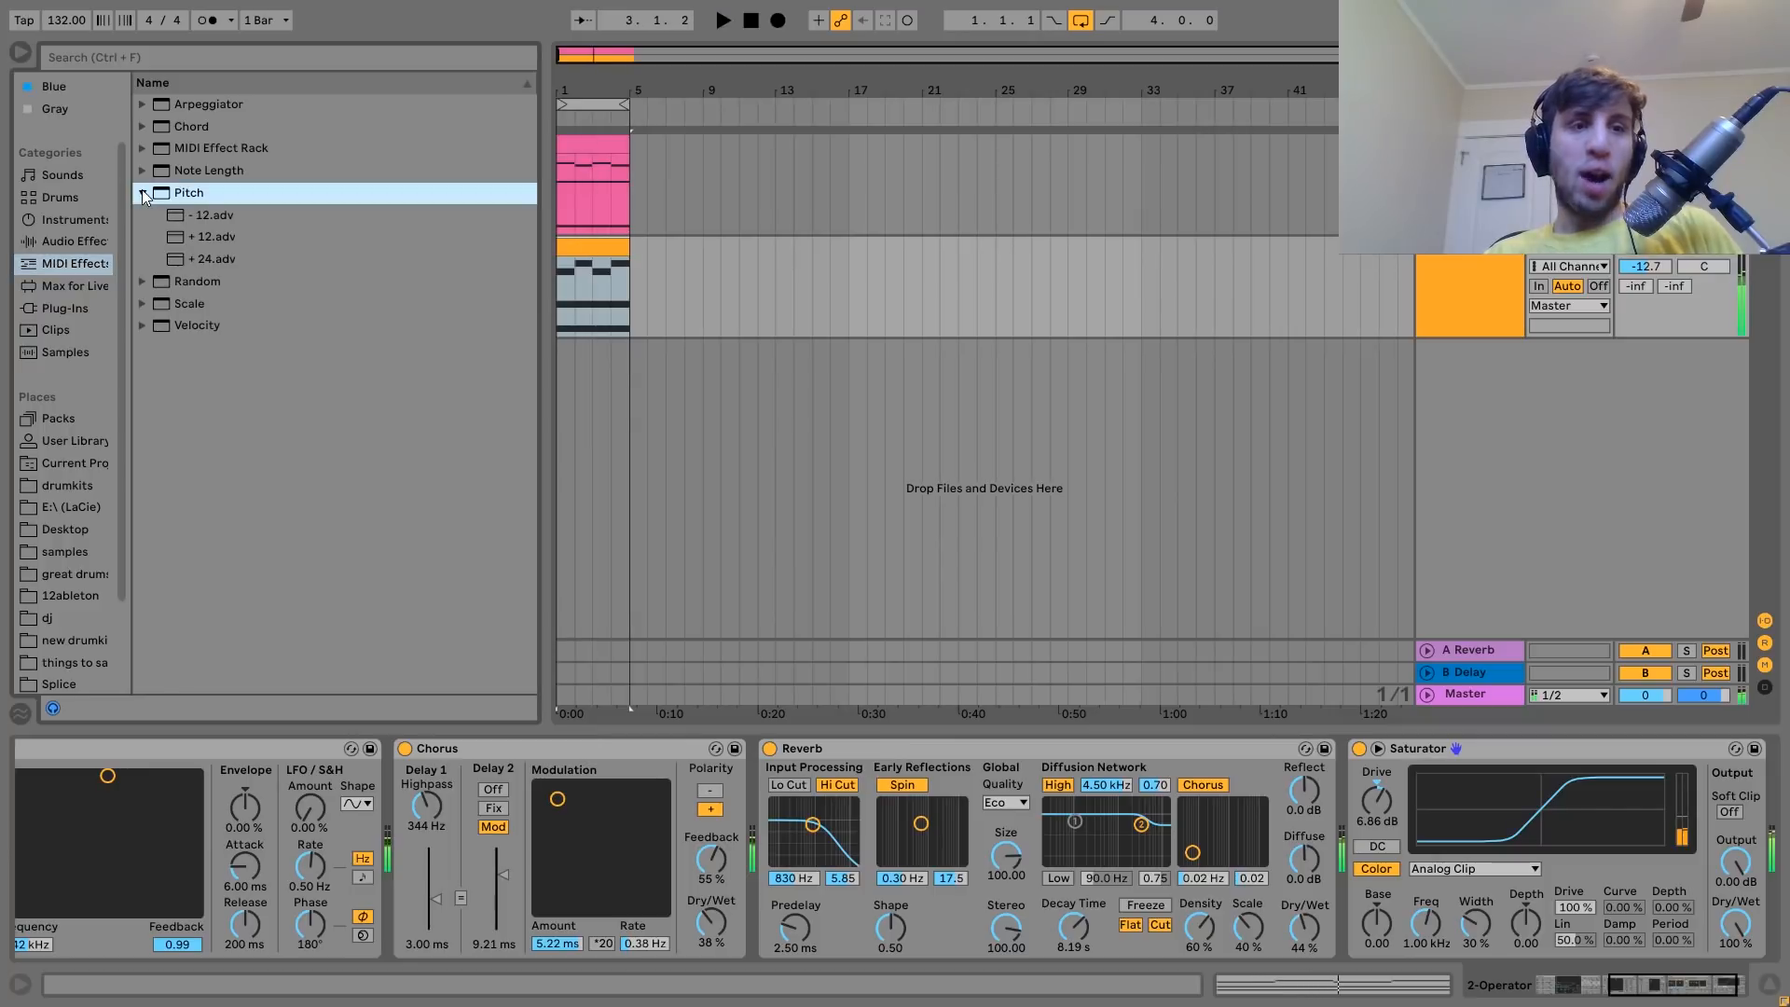
left_click(181, 216)
double_click(181, 220)
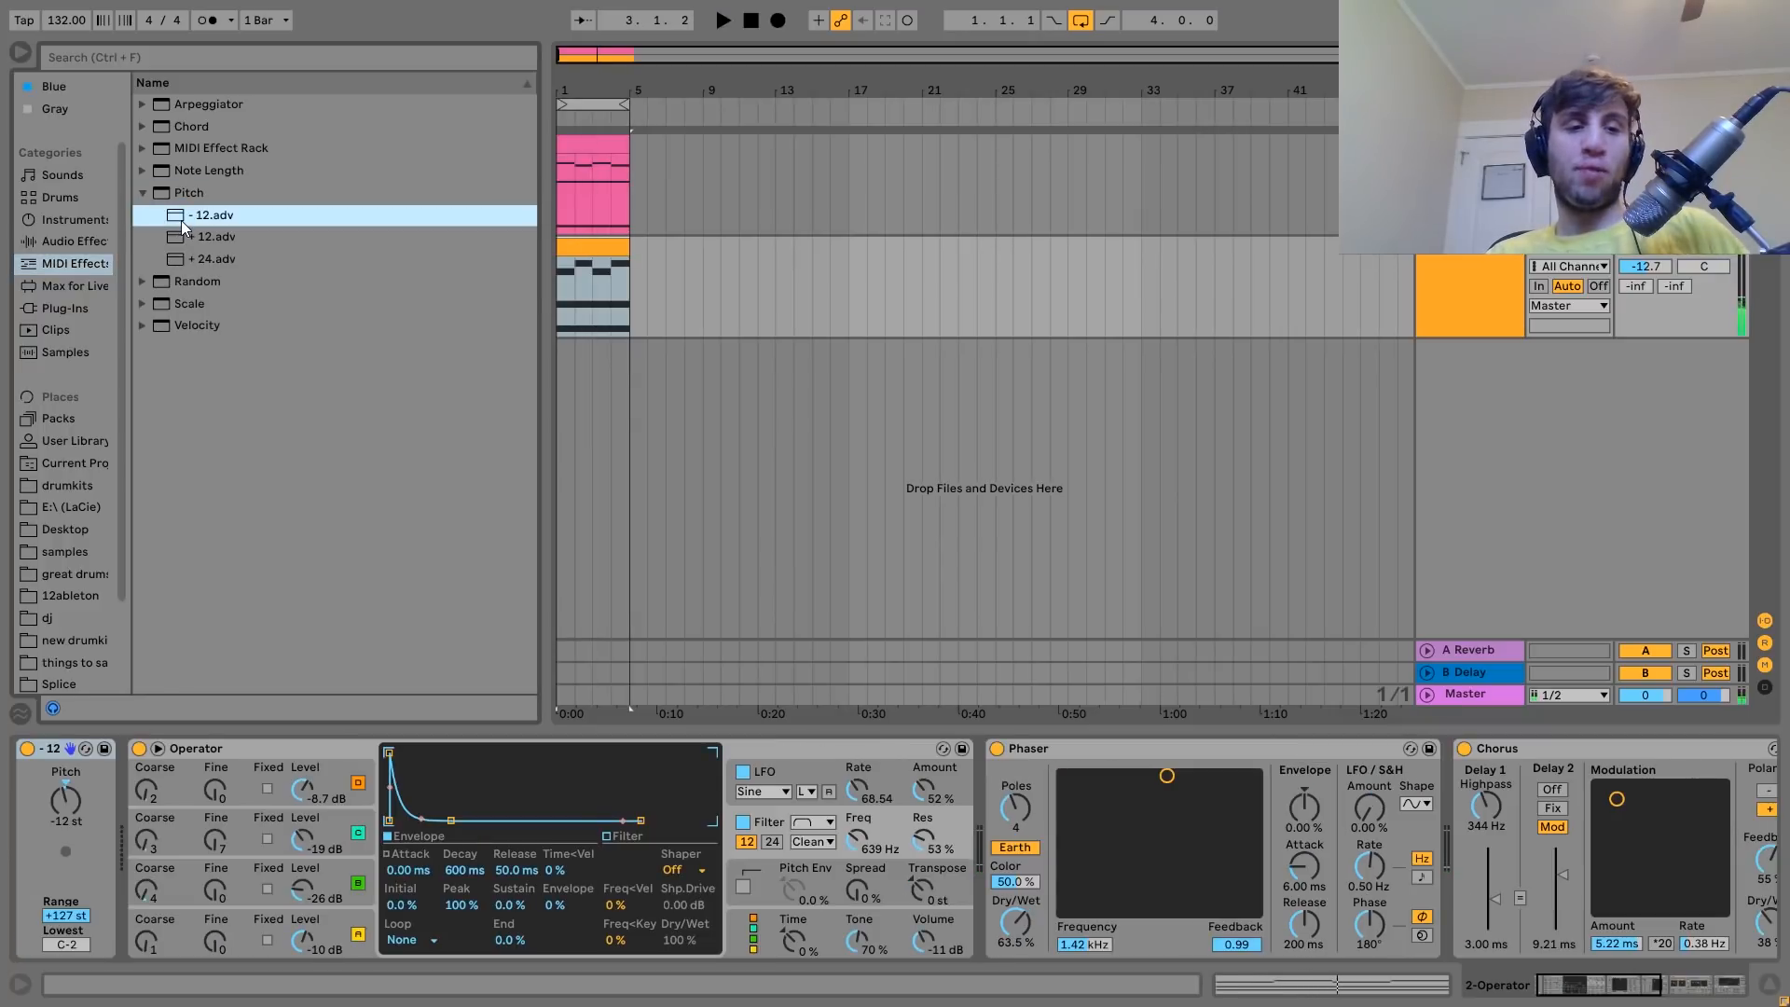
key("space")
key("Delete")
key("space")
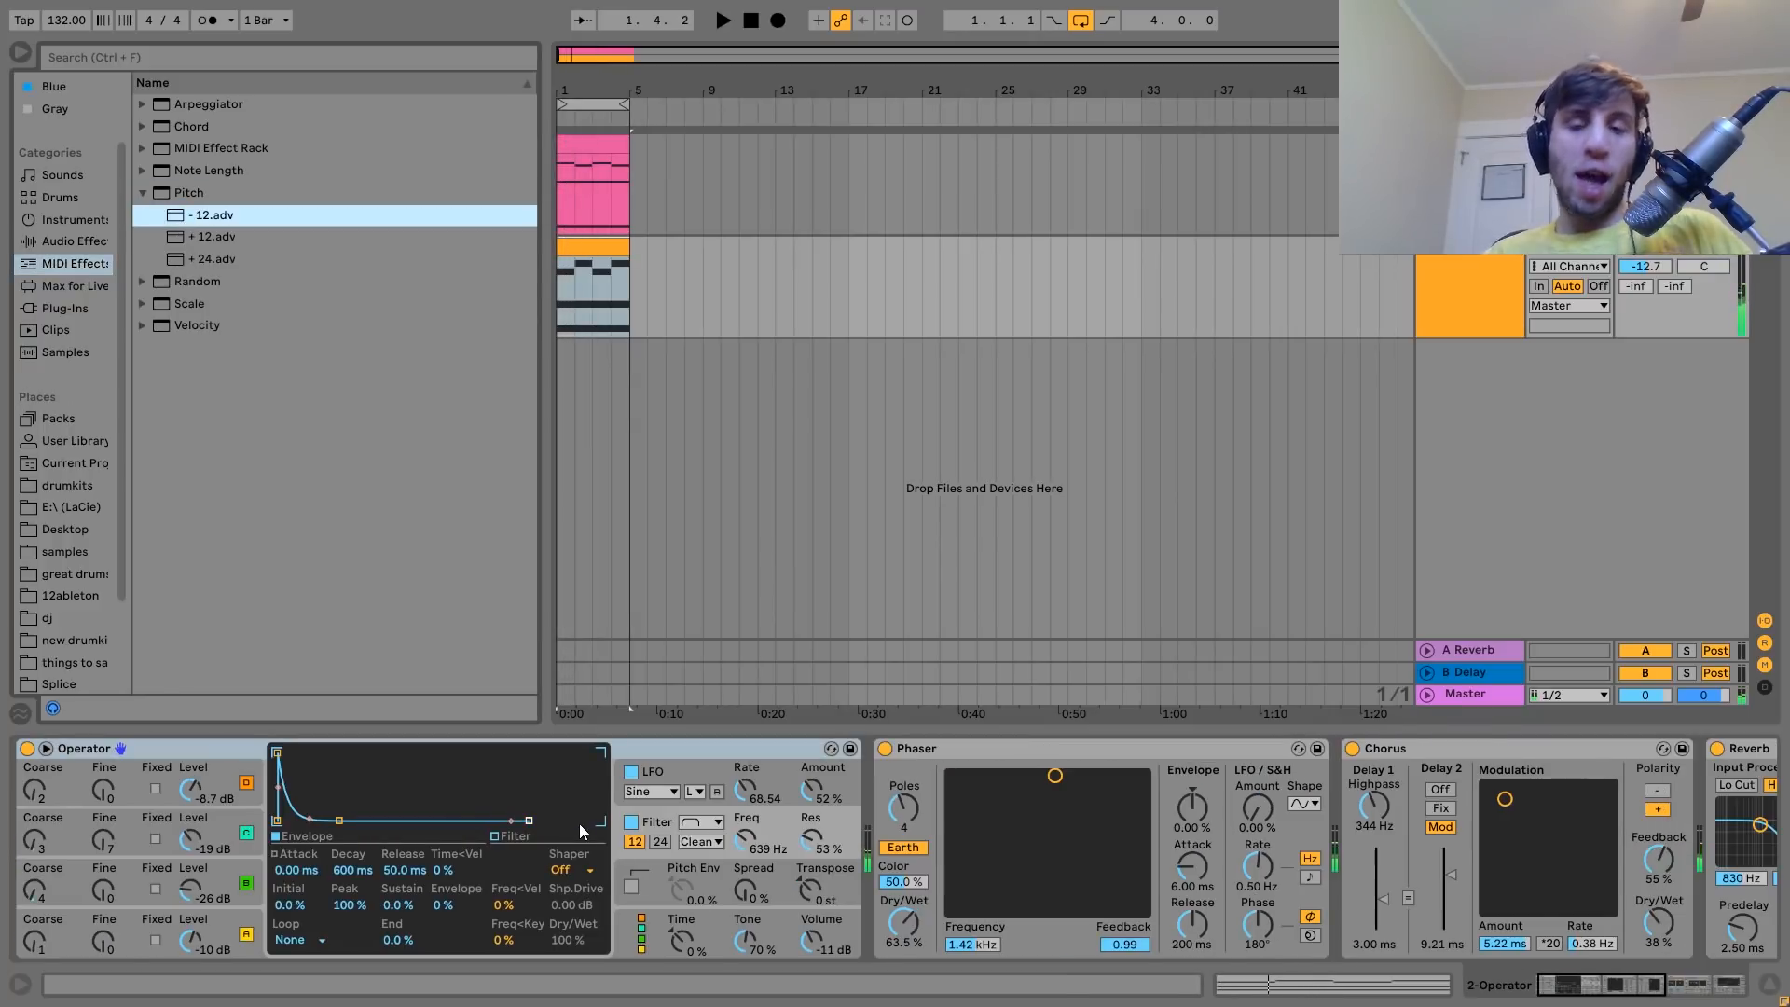
Add an EQ Eight after the Saturator and set band 1 to a low cut at 230 Hz with a Q of 0.66.
scroll(691, 839, "right", 5)
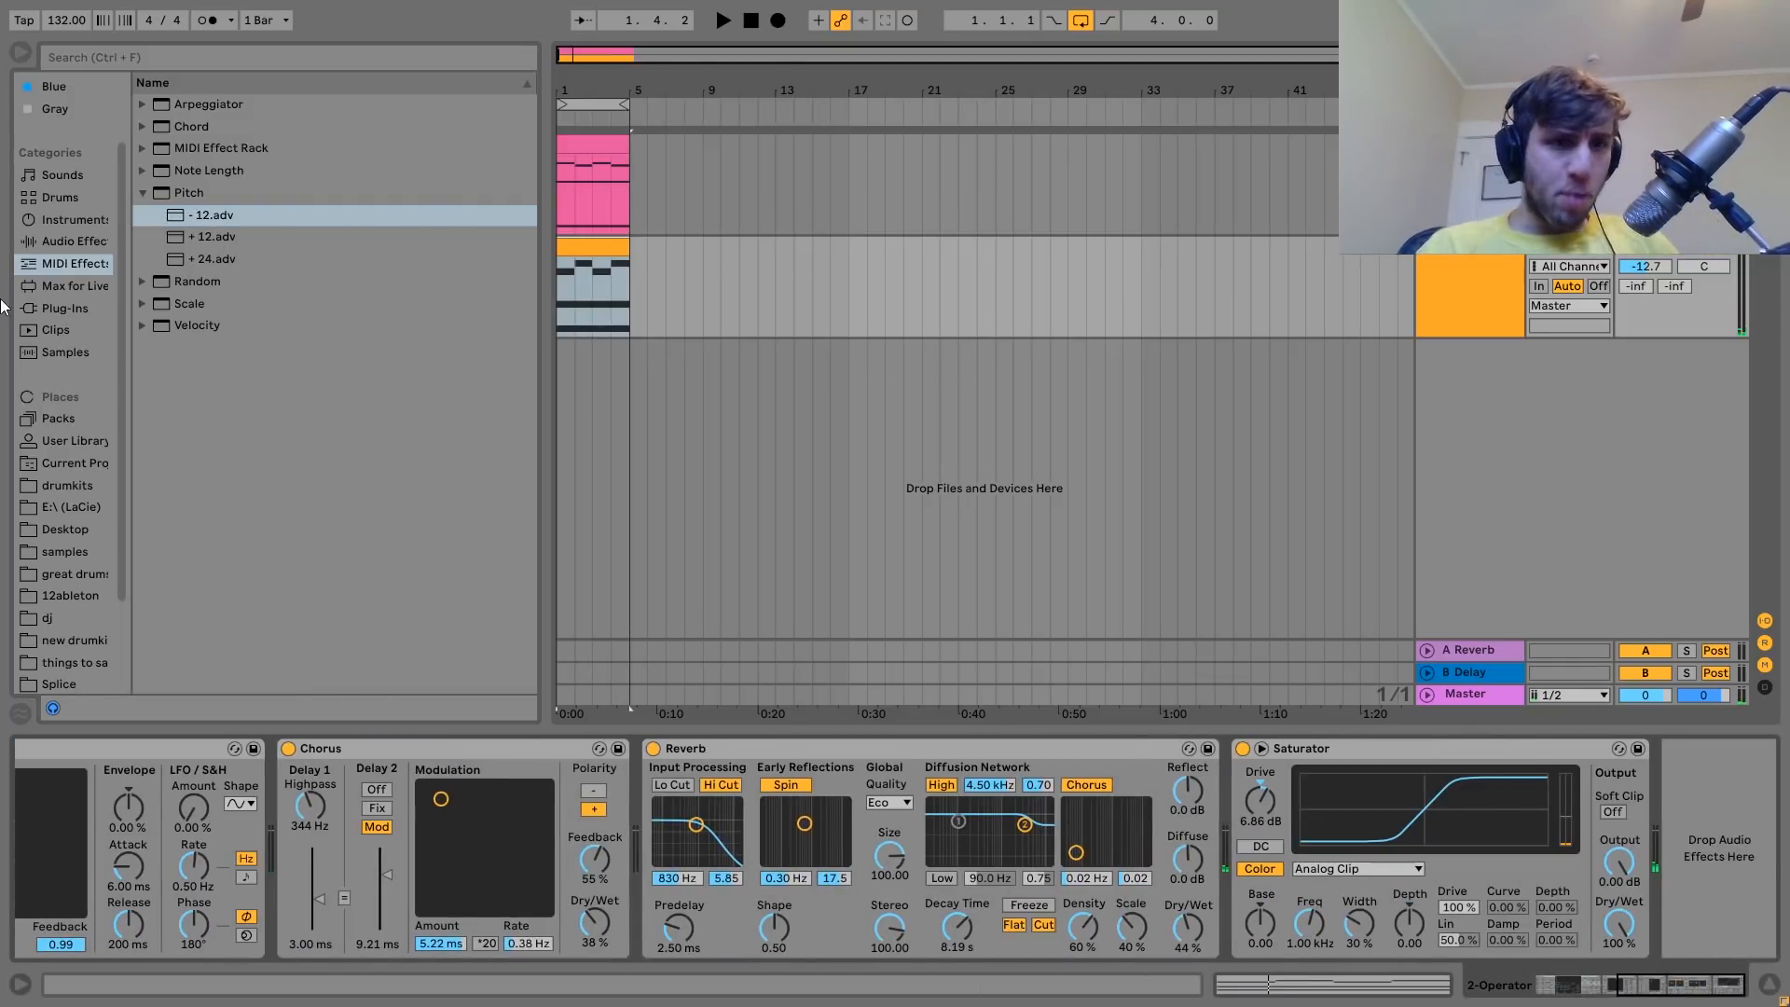
left_click(72, 240)
scroll(202, 248, "up", 2)
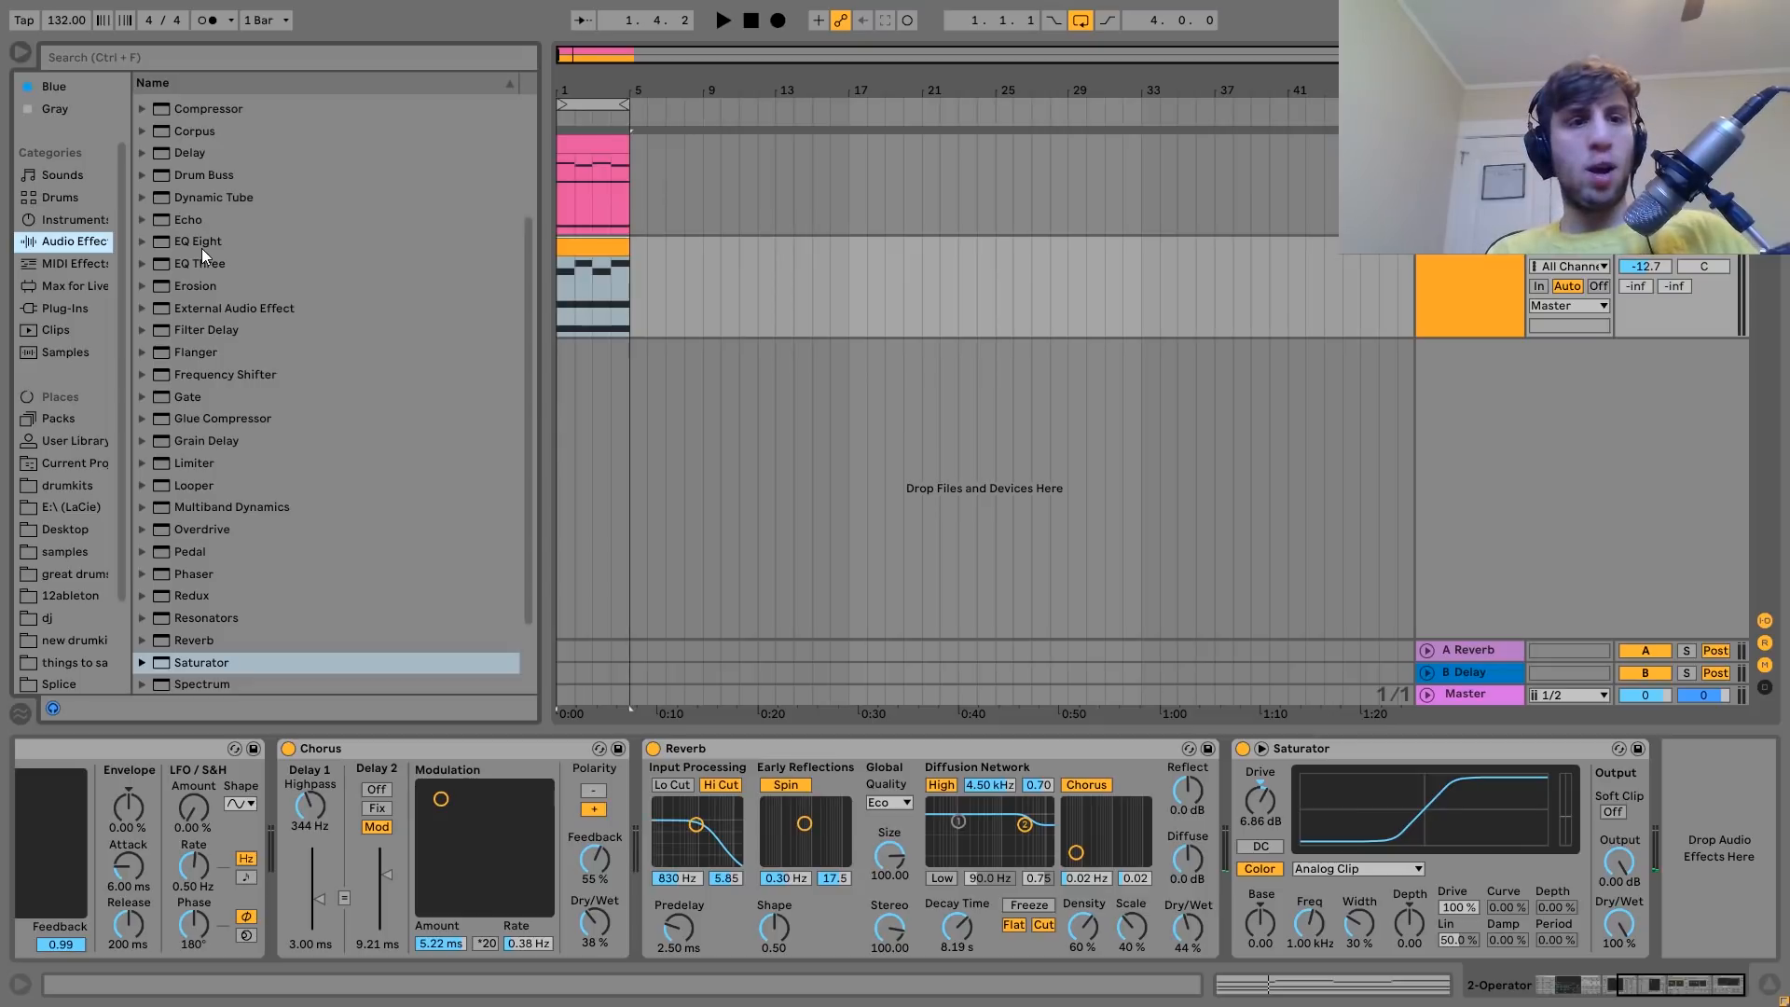
double_click(201, 248)
key("space")
left_click(1305, 928)
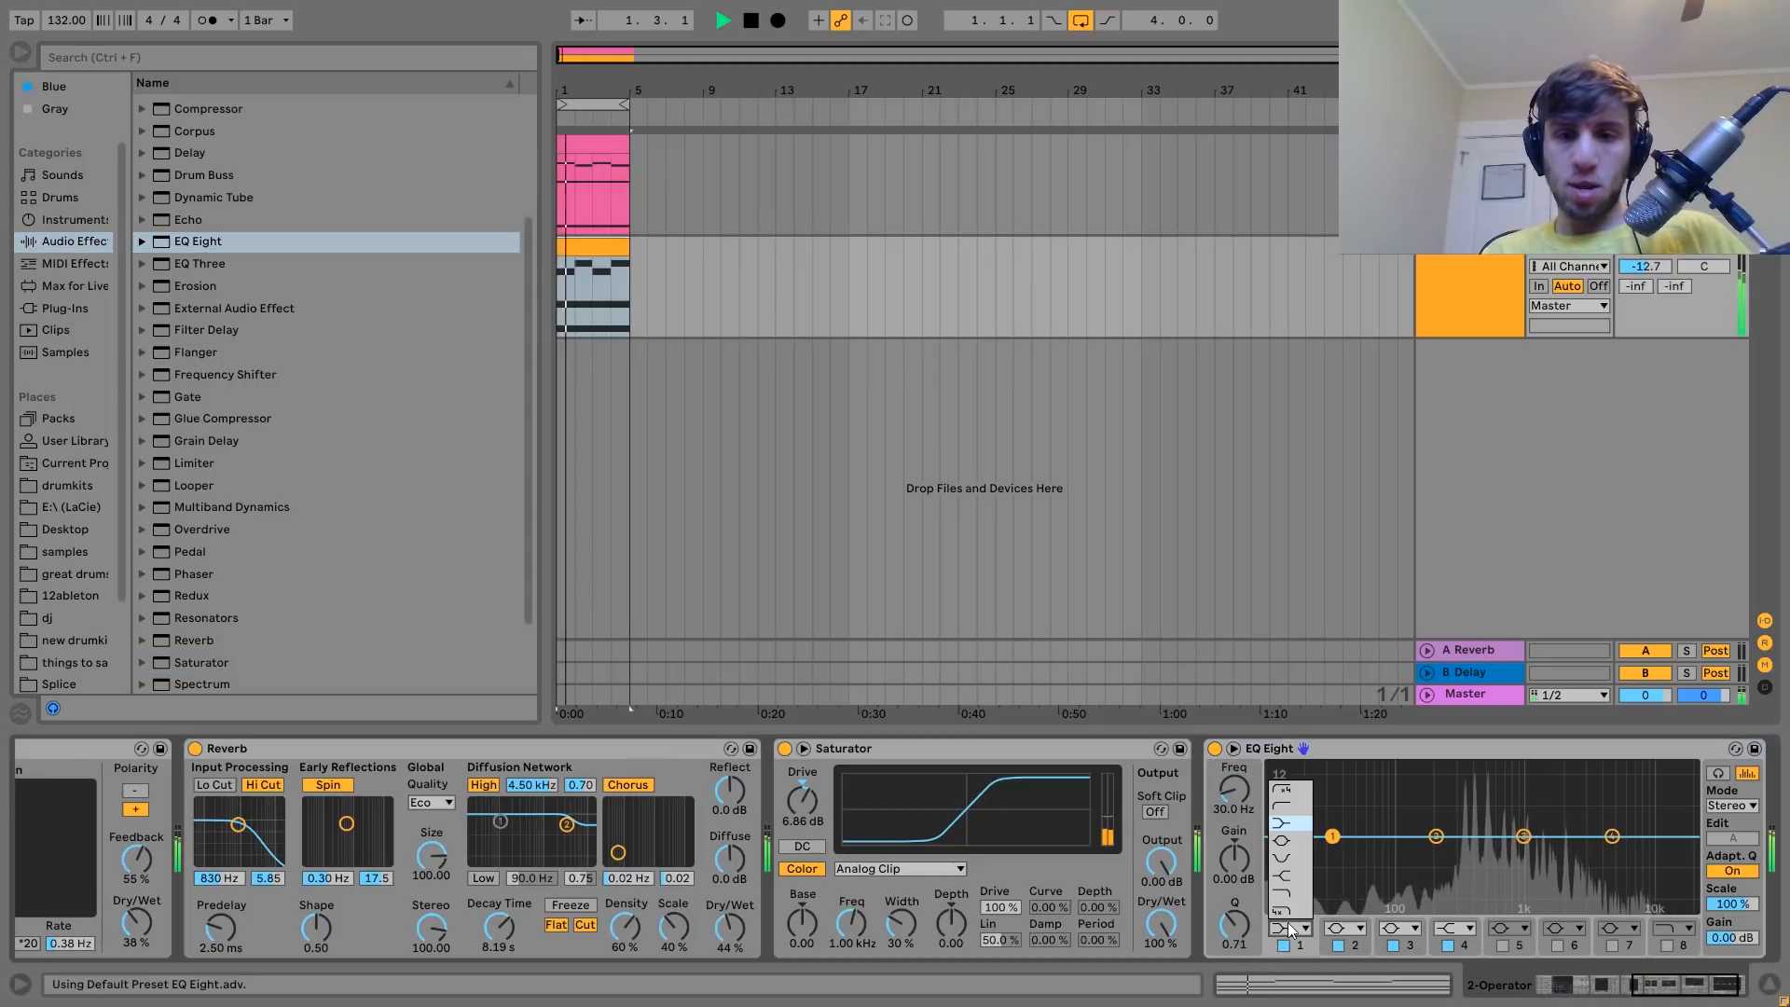
left_click(1301, 824)
left_click_drag(1332, 854, 1452, 834)
key("space")
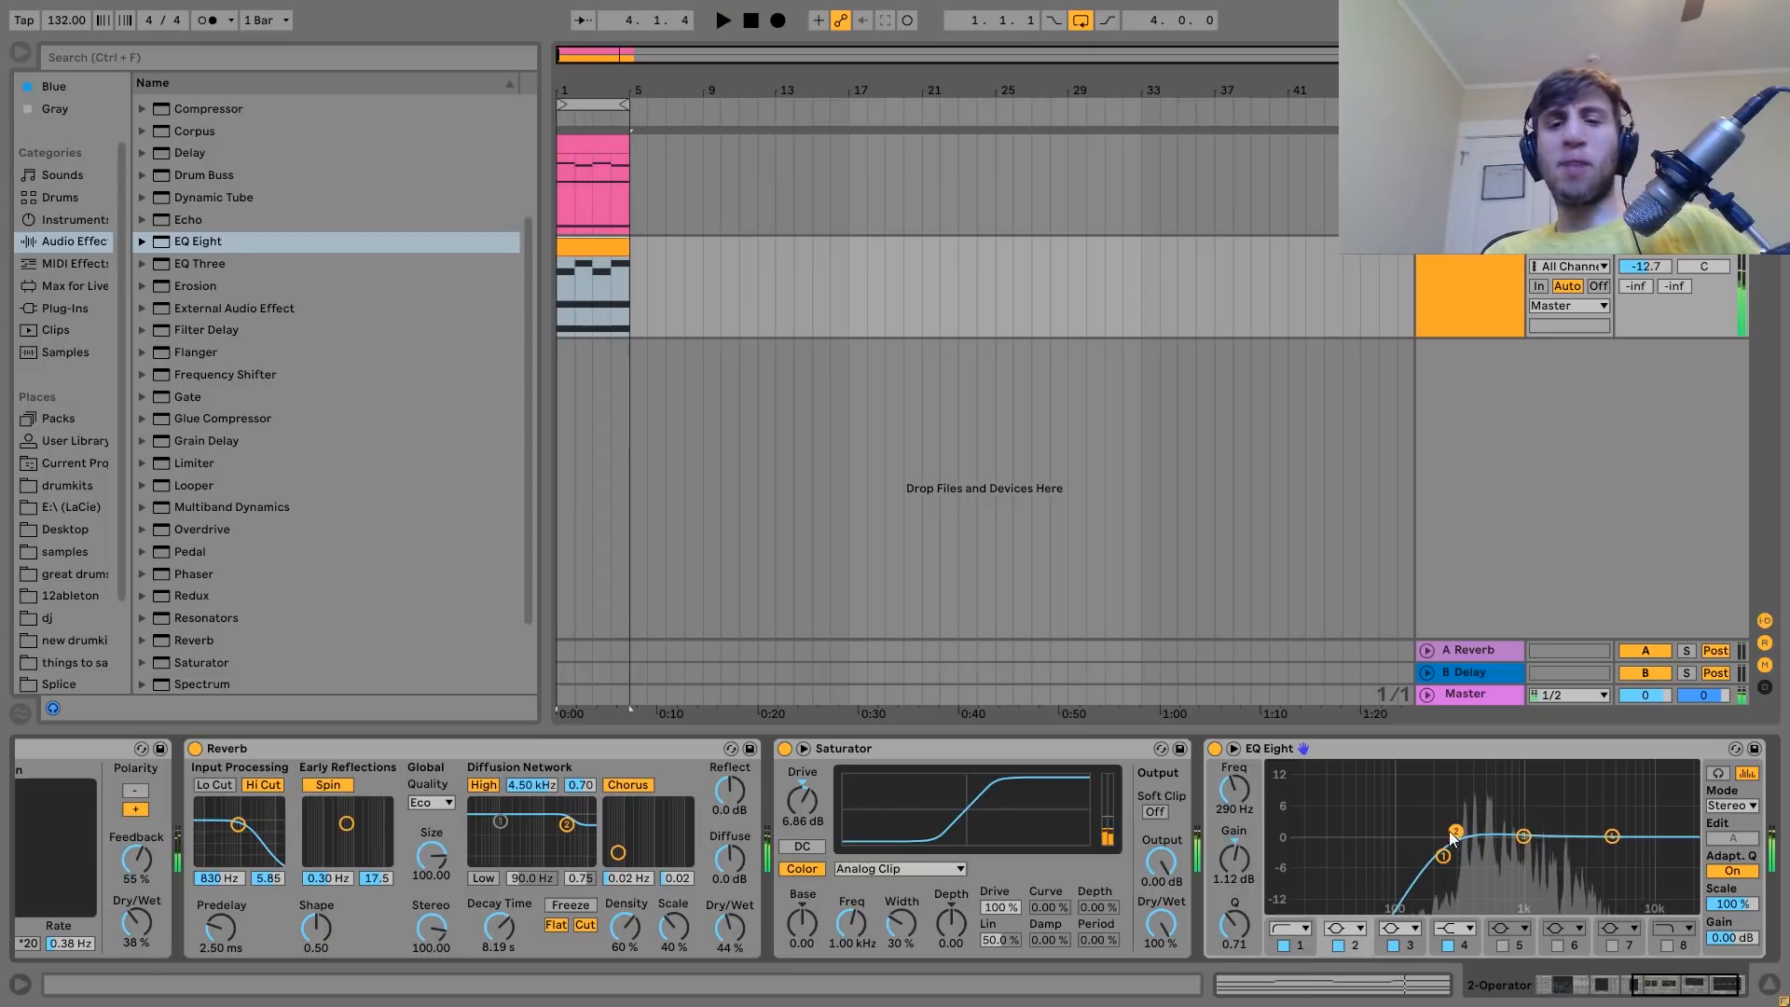
Enlarge the EQ Eight display and set band 2 to a -3.69 dB cut at 483 Hz with a Q of 4.35.
left_click(1233, 749)
key("space")
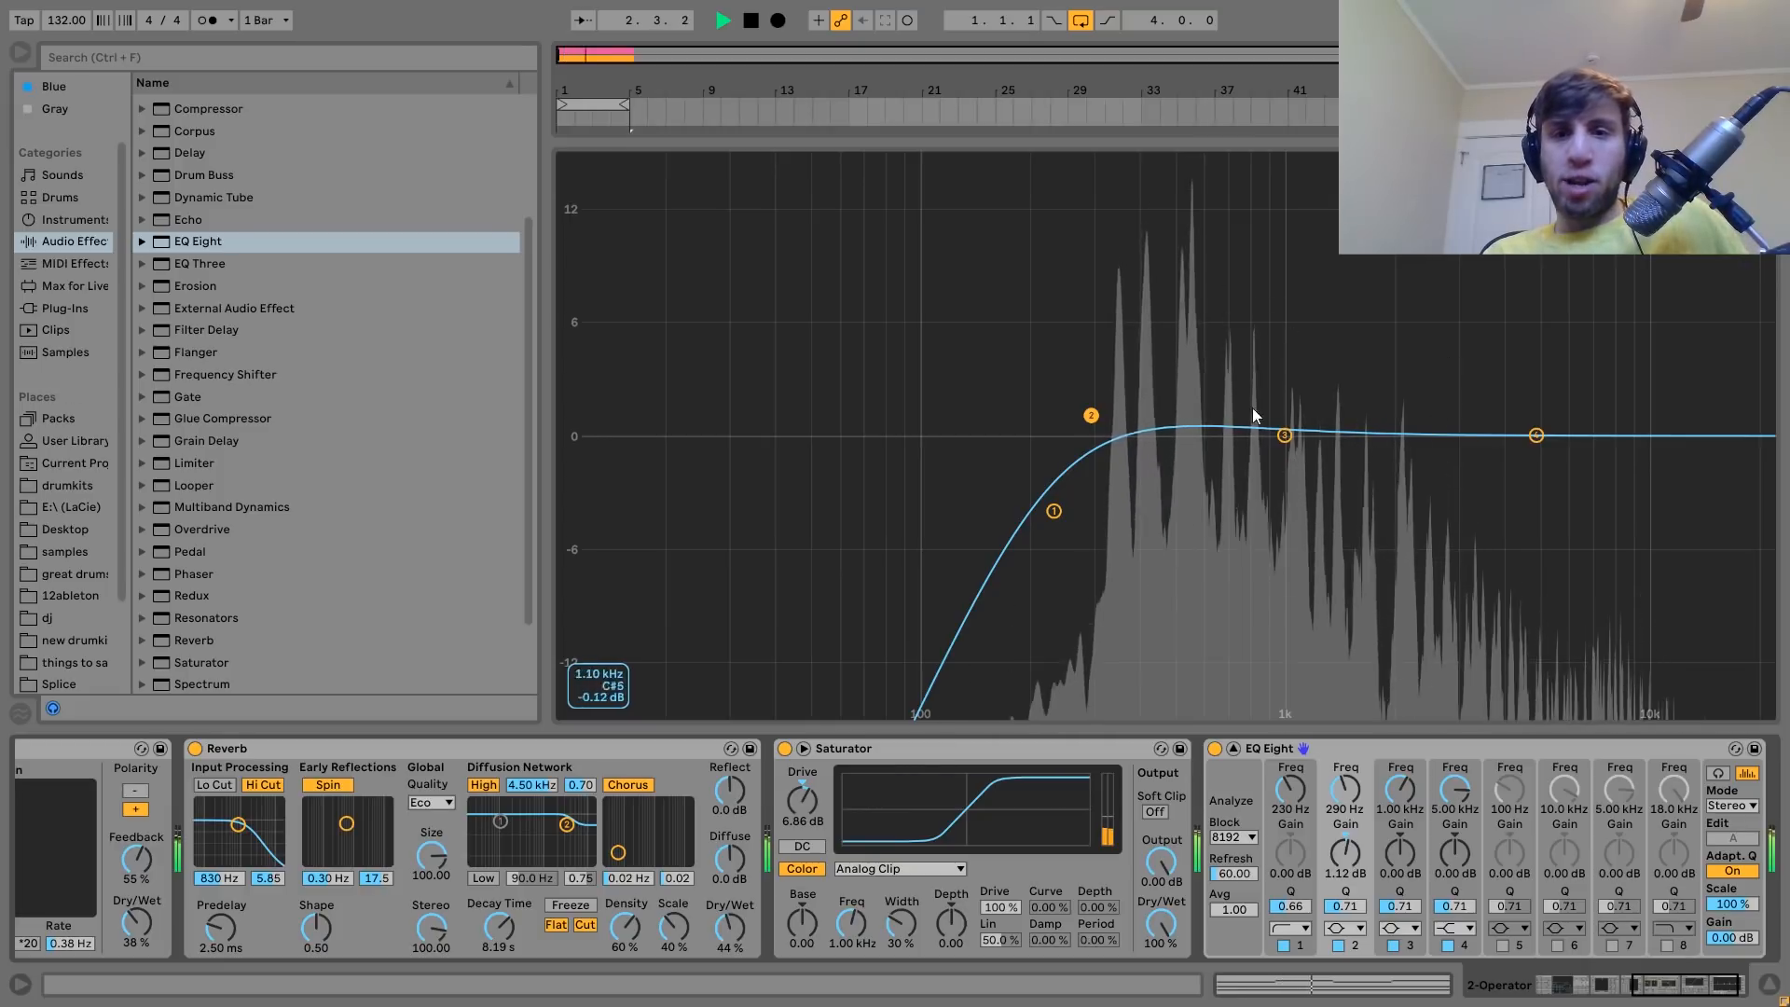
left_click_drag(1091, 415, 1156, 508)
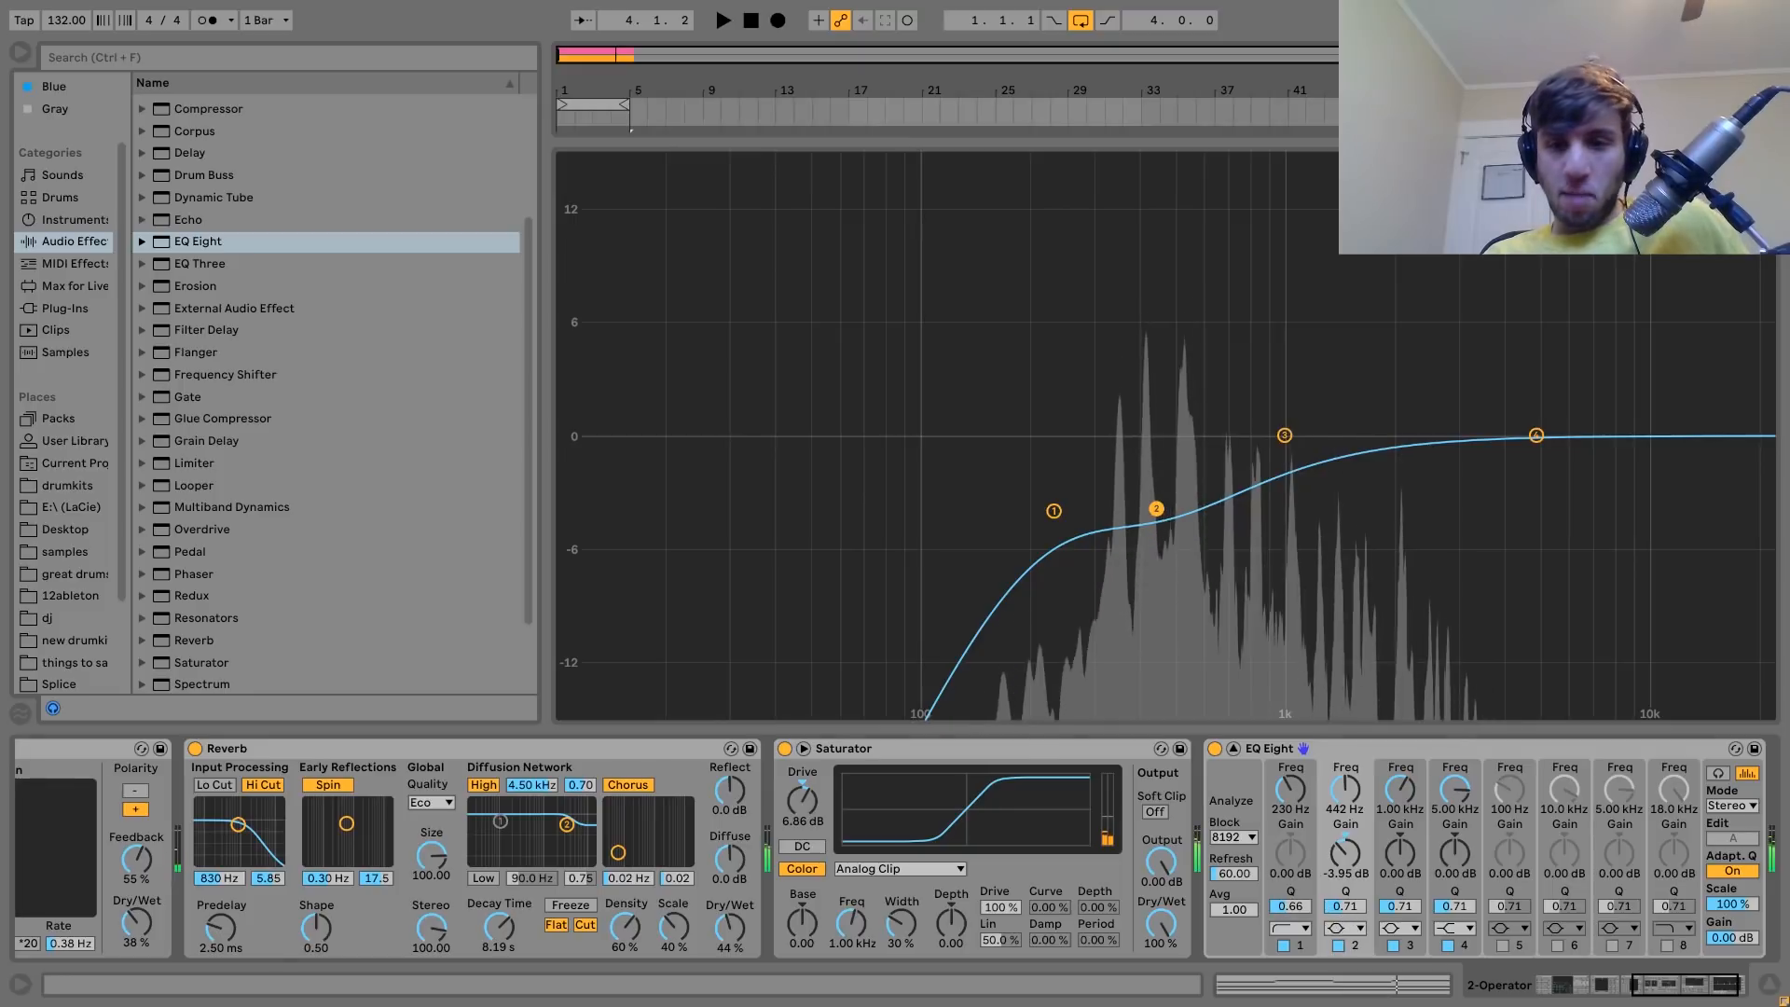
left_click_drag(1344, 906, 1344, 837)
key("space")
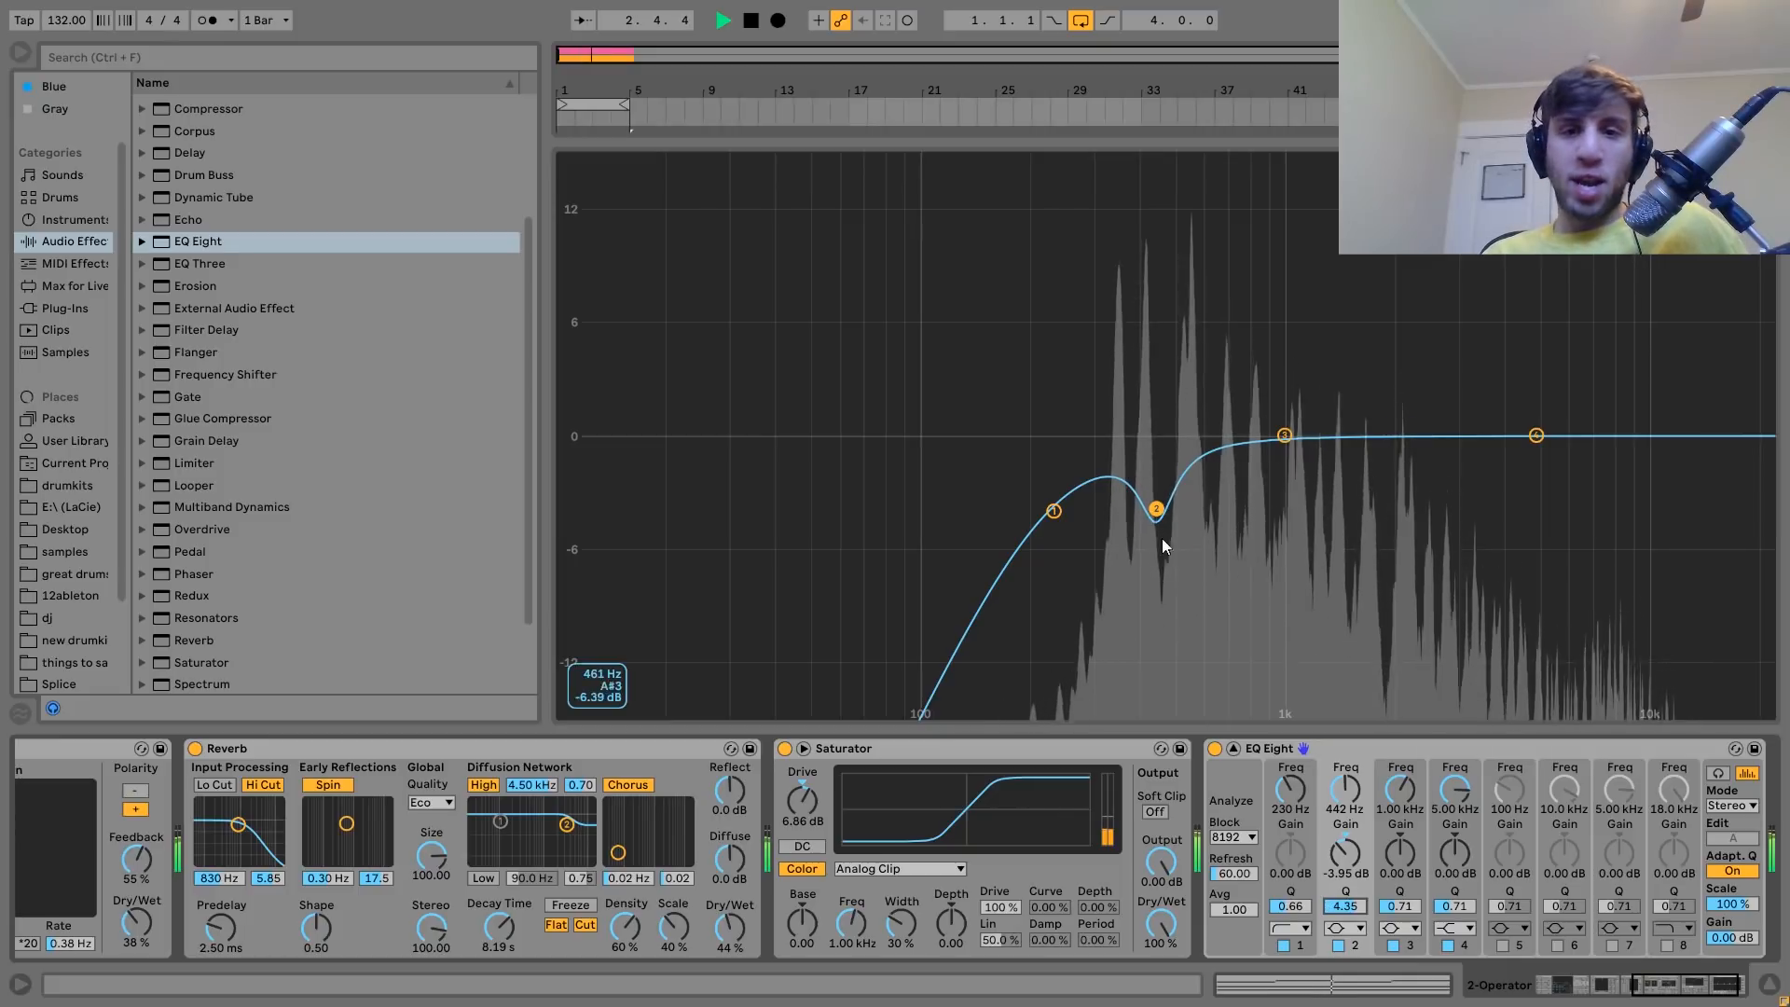
left_click_drag(1156, 509, 1170, 504)
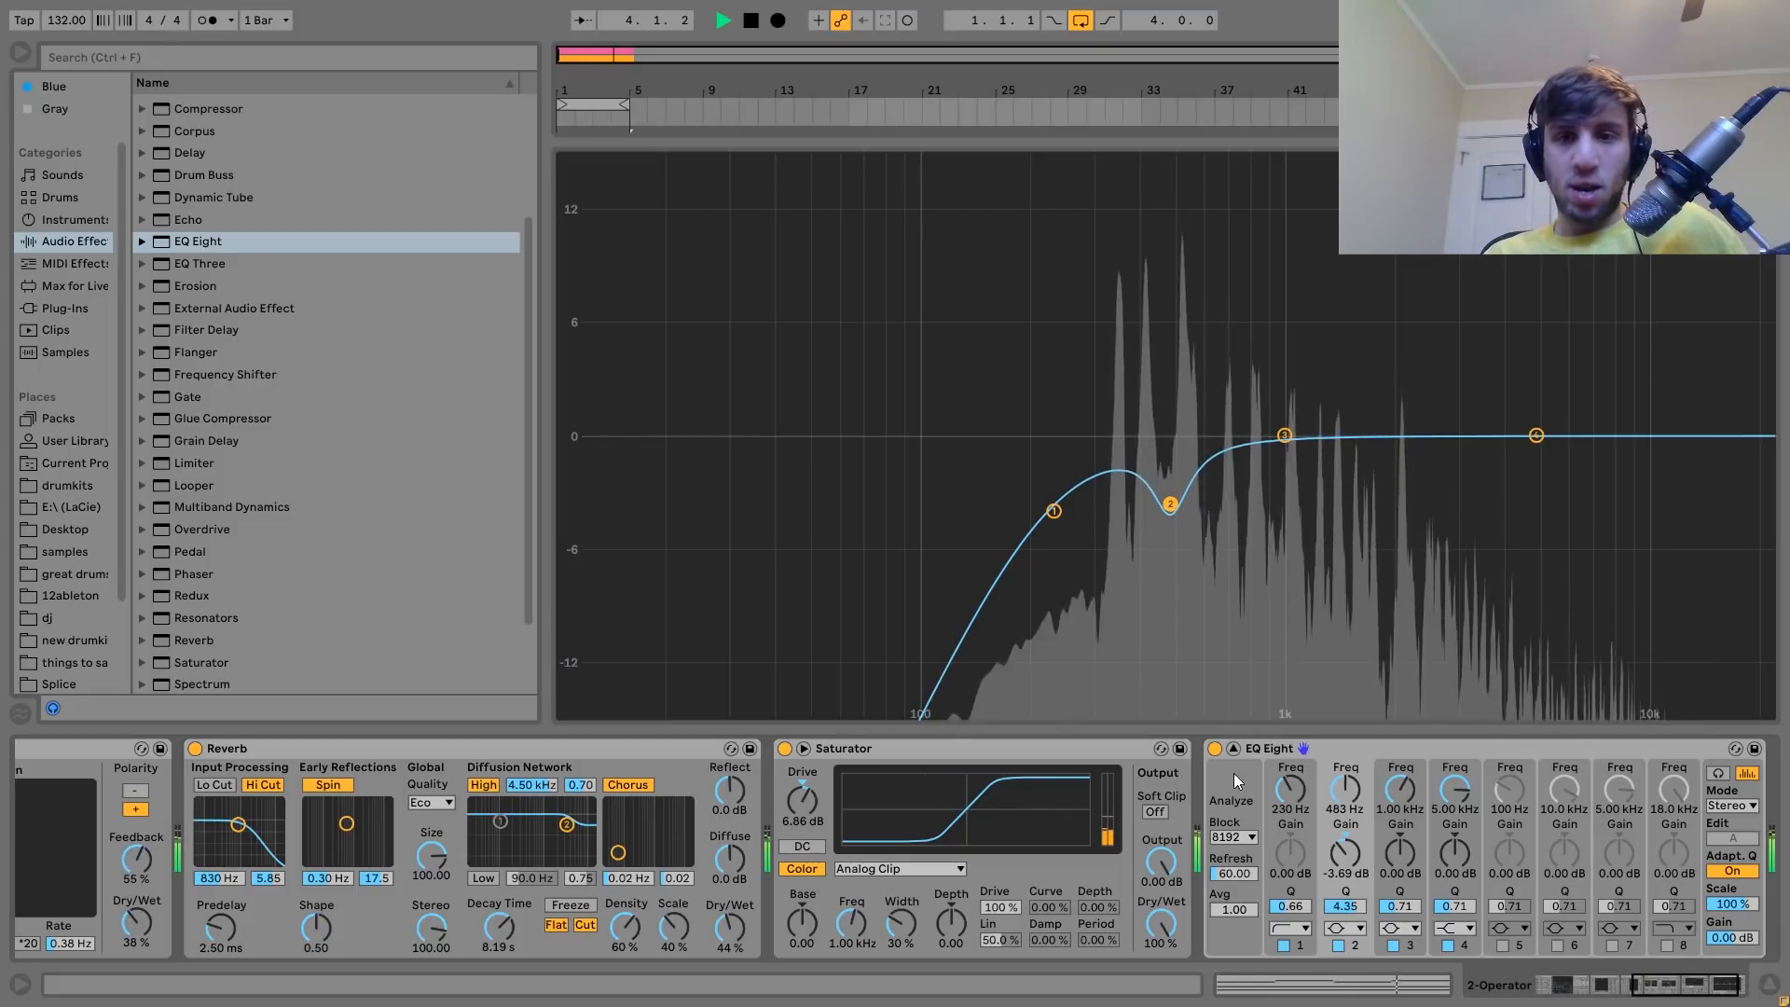
Compare the loop with the EQ Eight bypassed and active, and collapse its enlarged display.
left_click(1235, 781)
left_click(1216, 748)
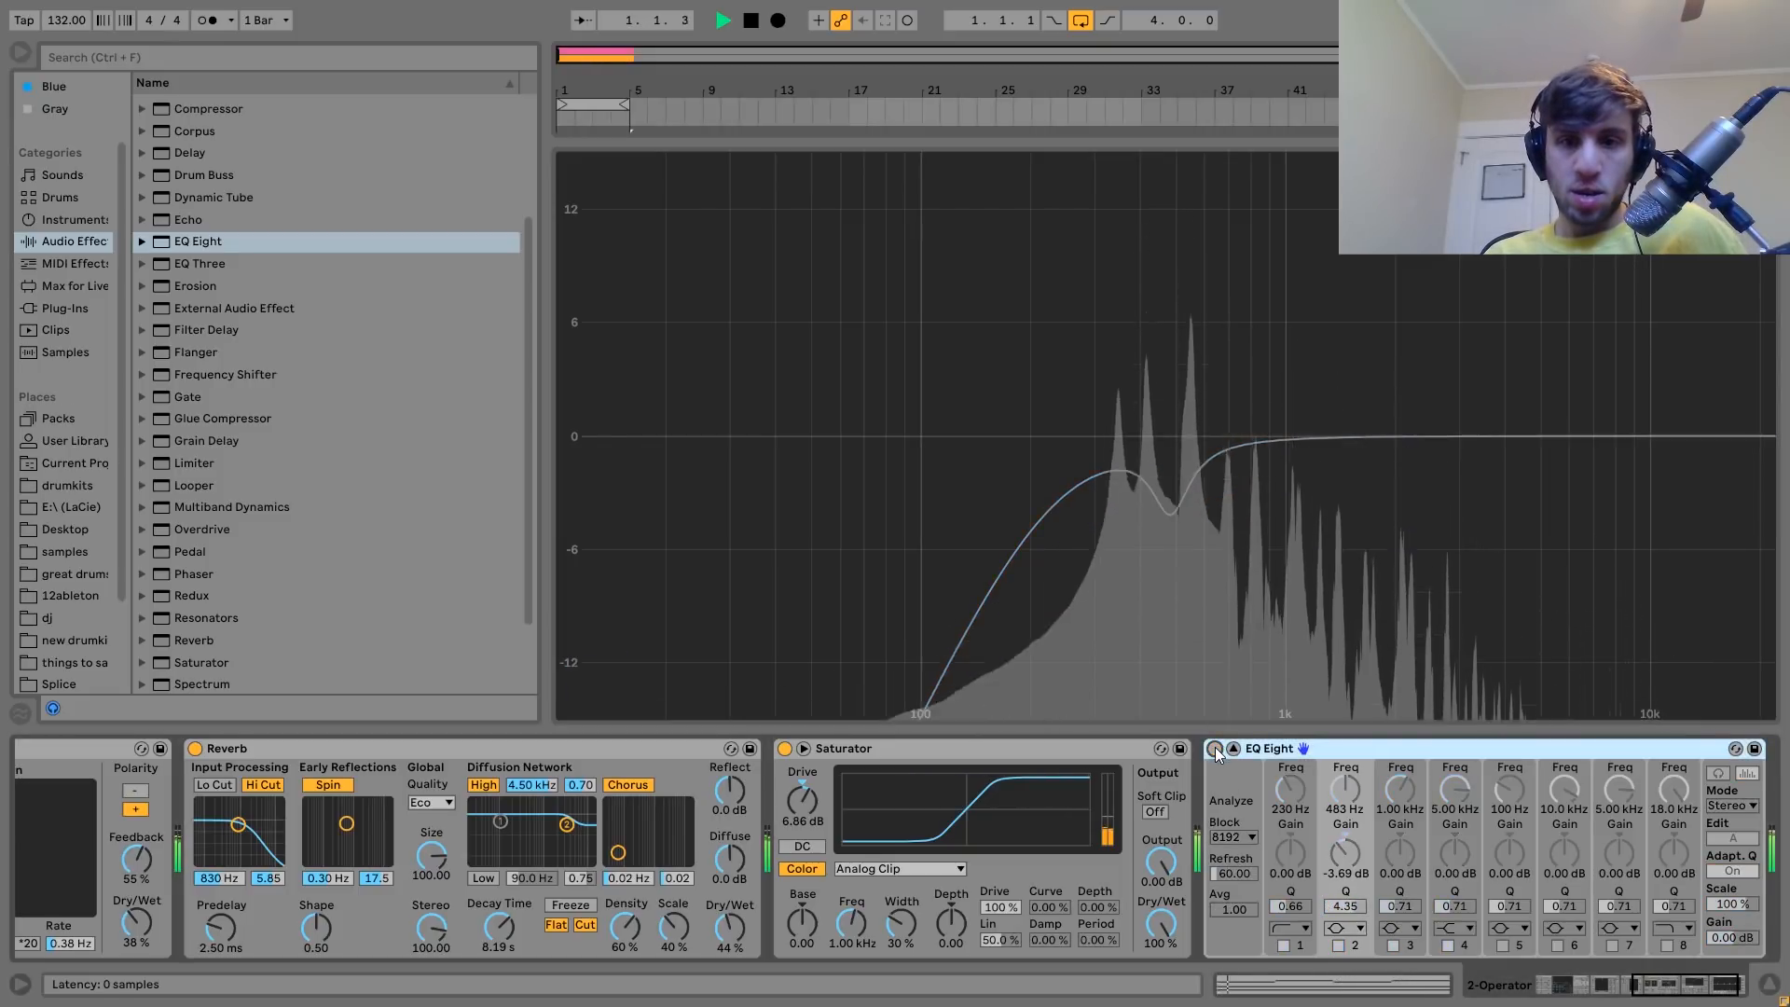
left_click(1216, 748)
left_click(1234, 749)
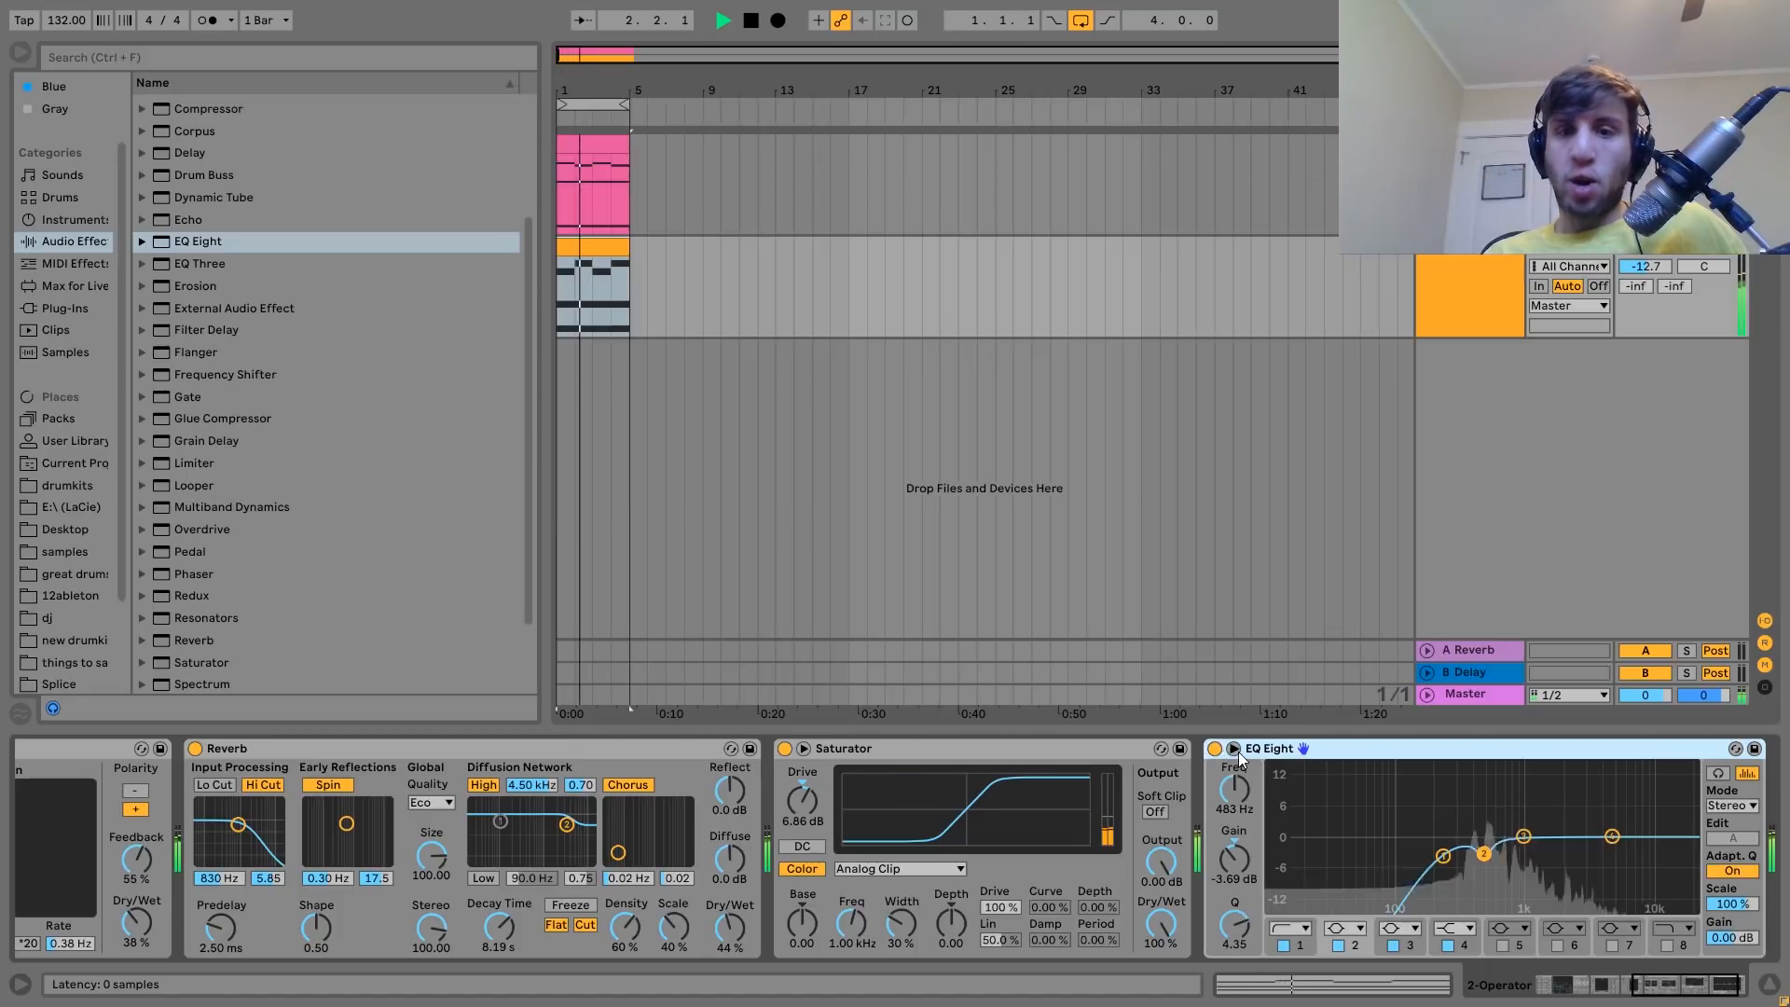
key("space")
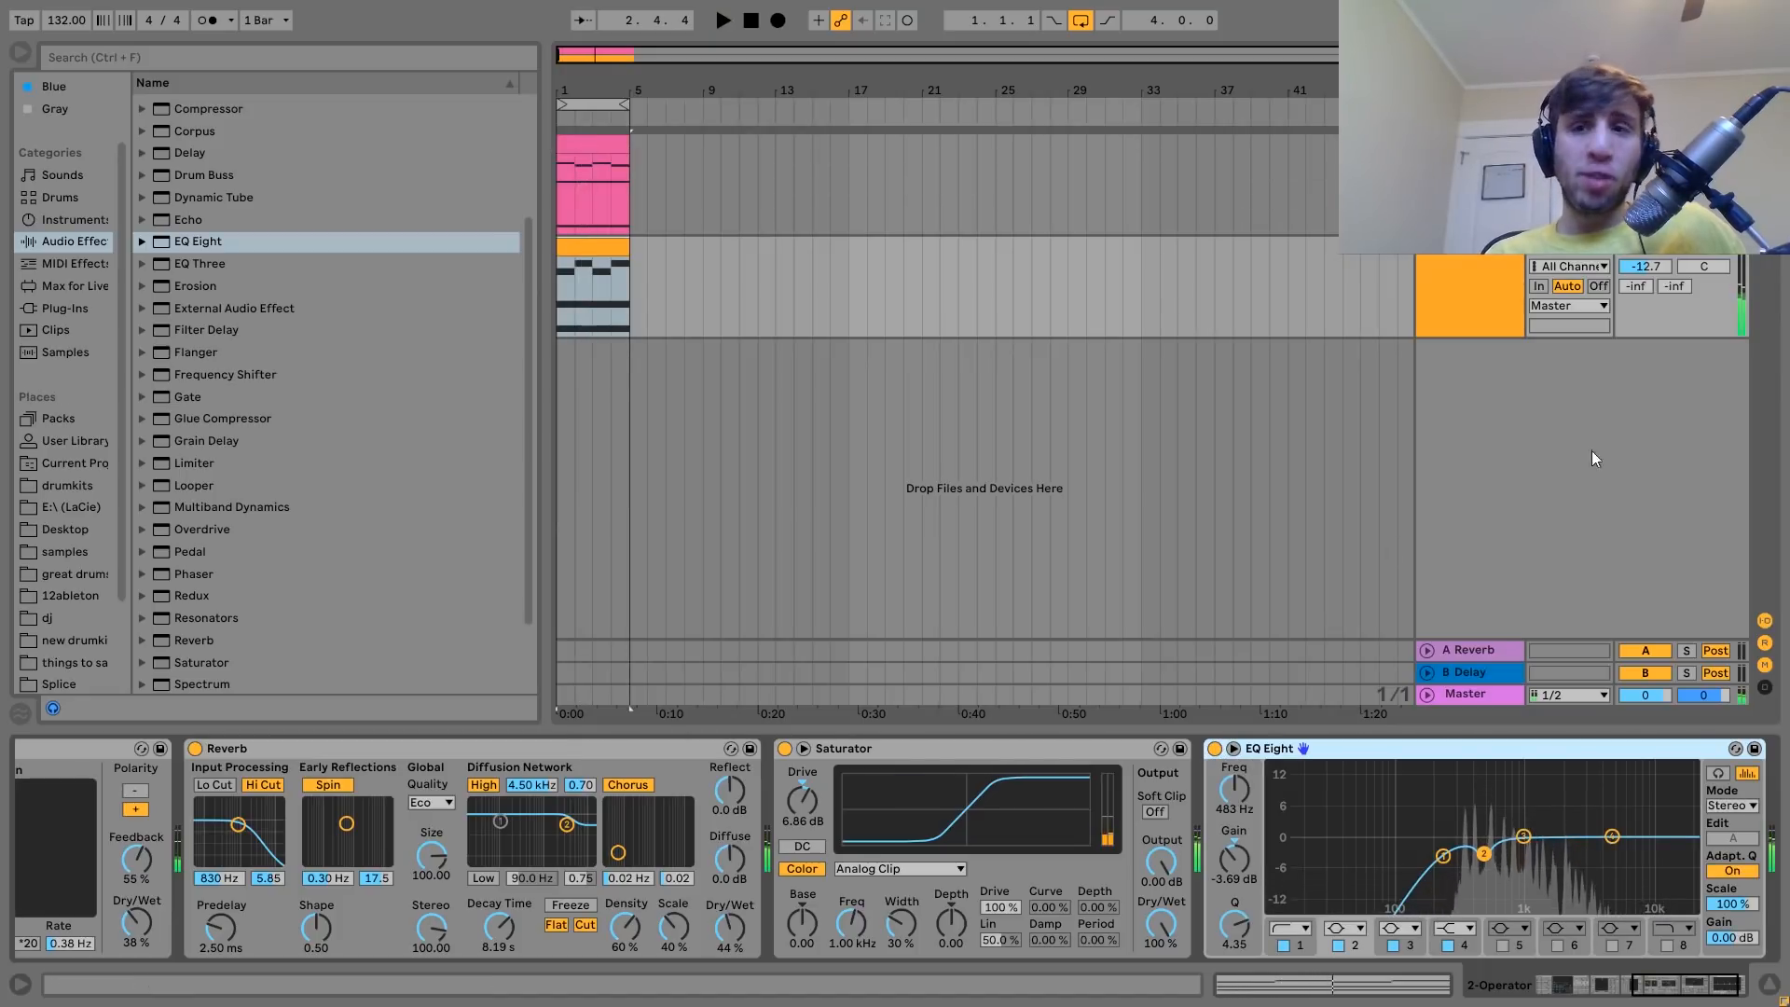
Play the loop to audition the processed Operator track, and stop playback.
key("space")
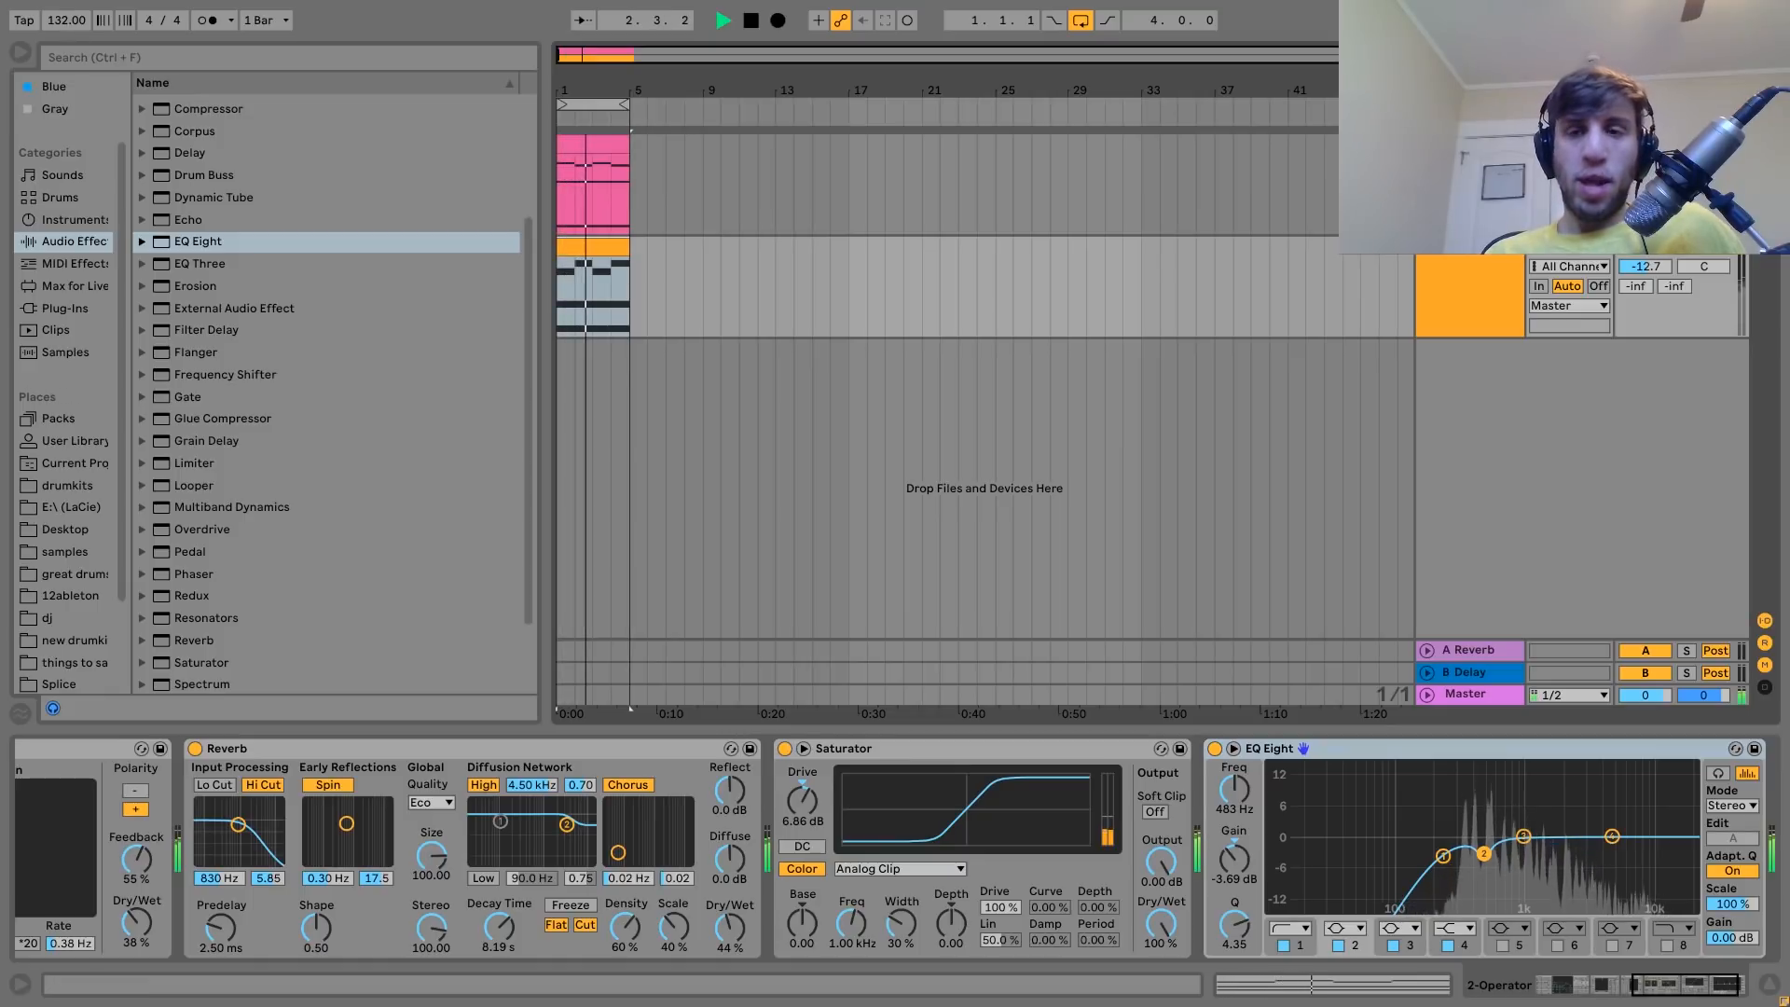
left_click(1498, 263)
key("space")
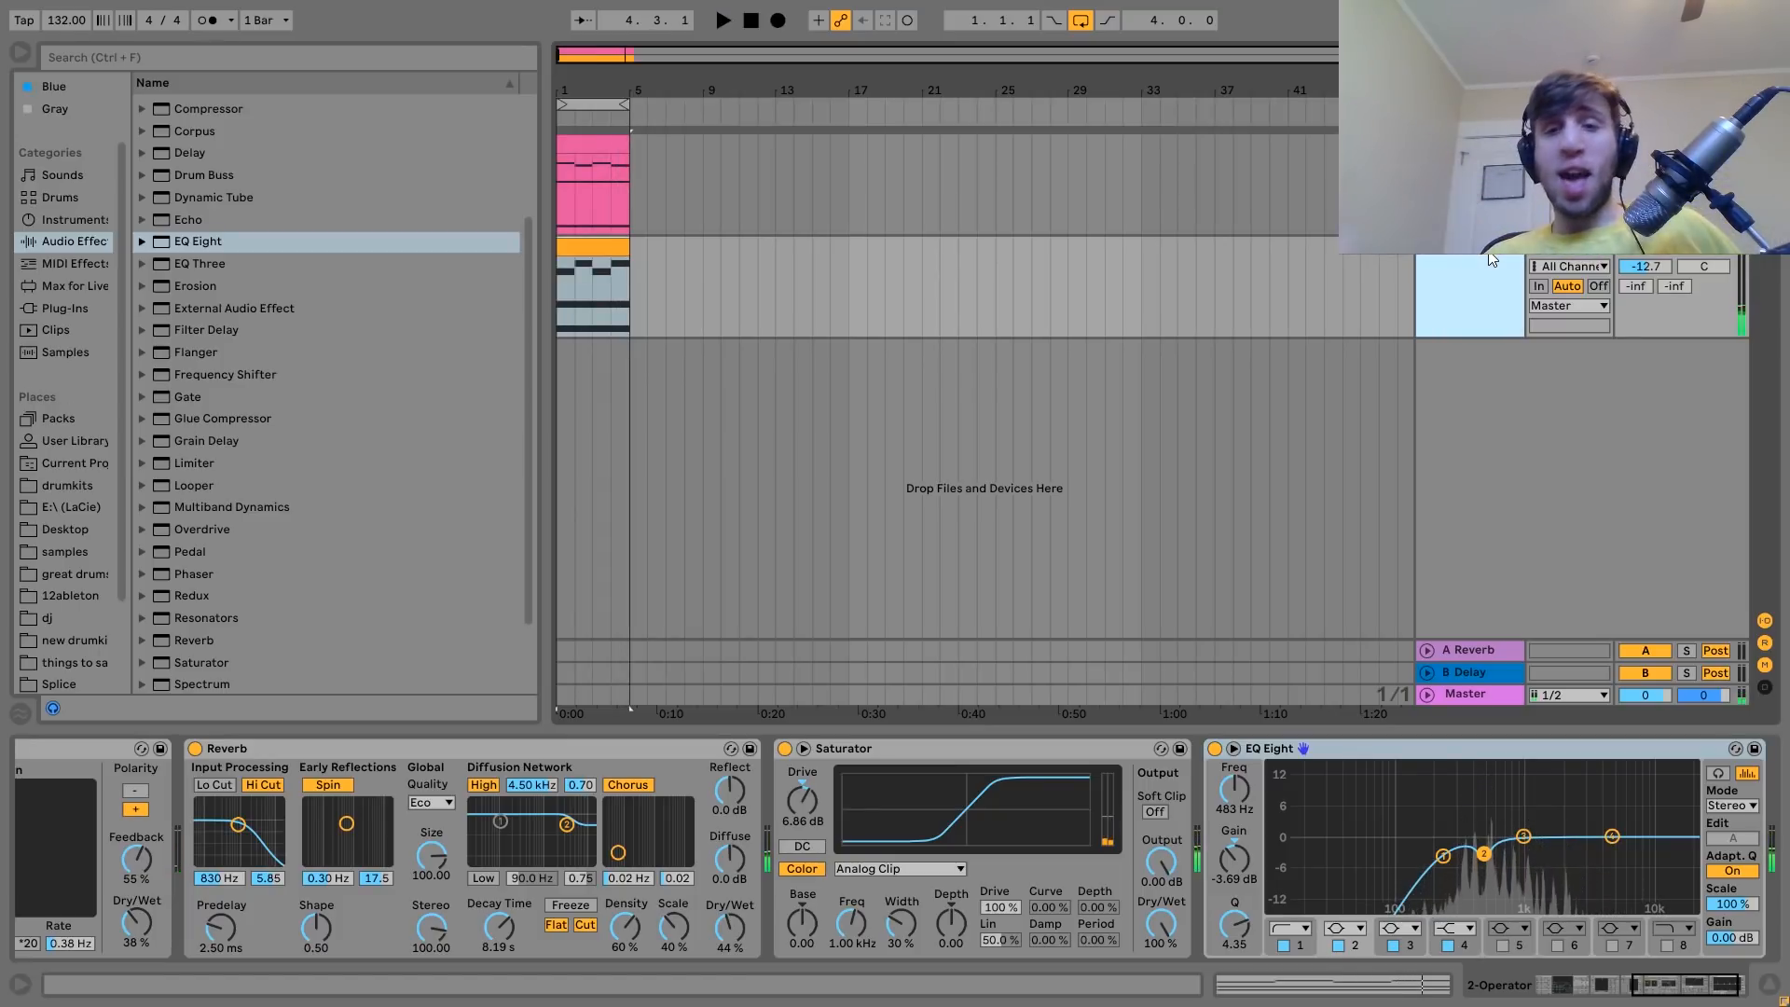
left_click(1688, 253)
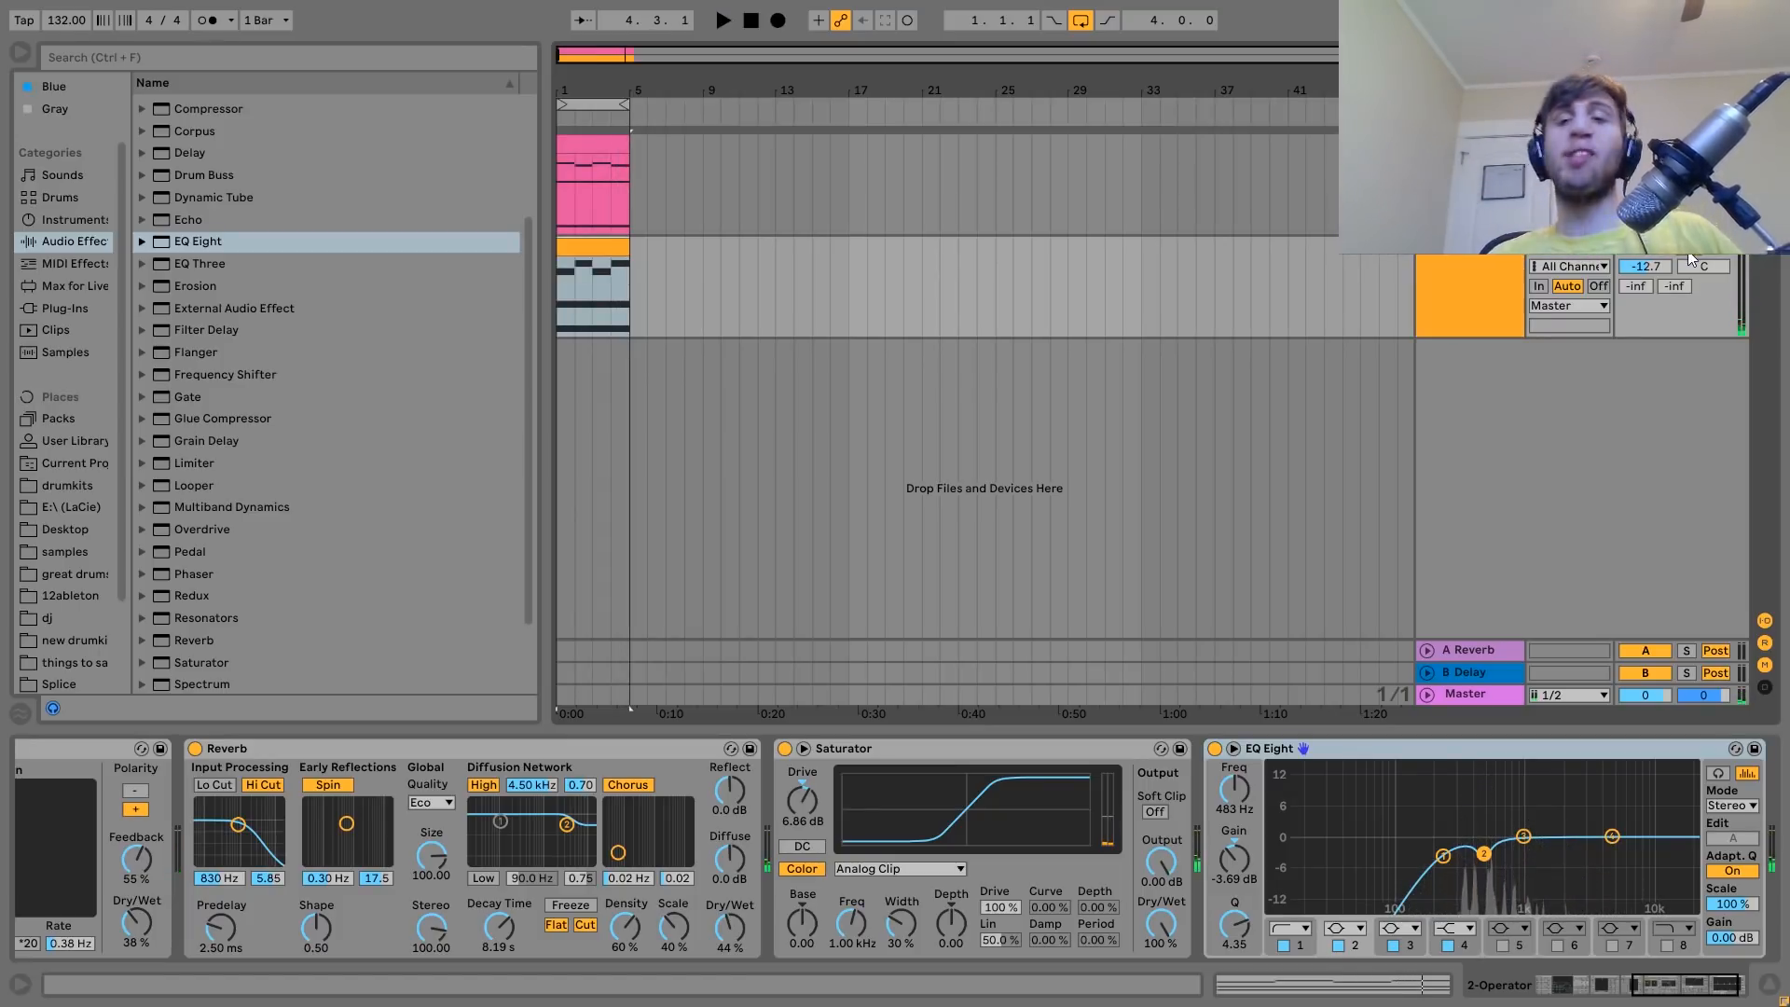